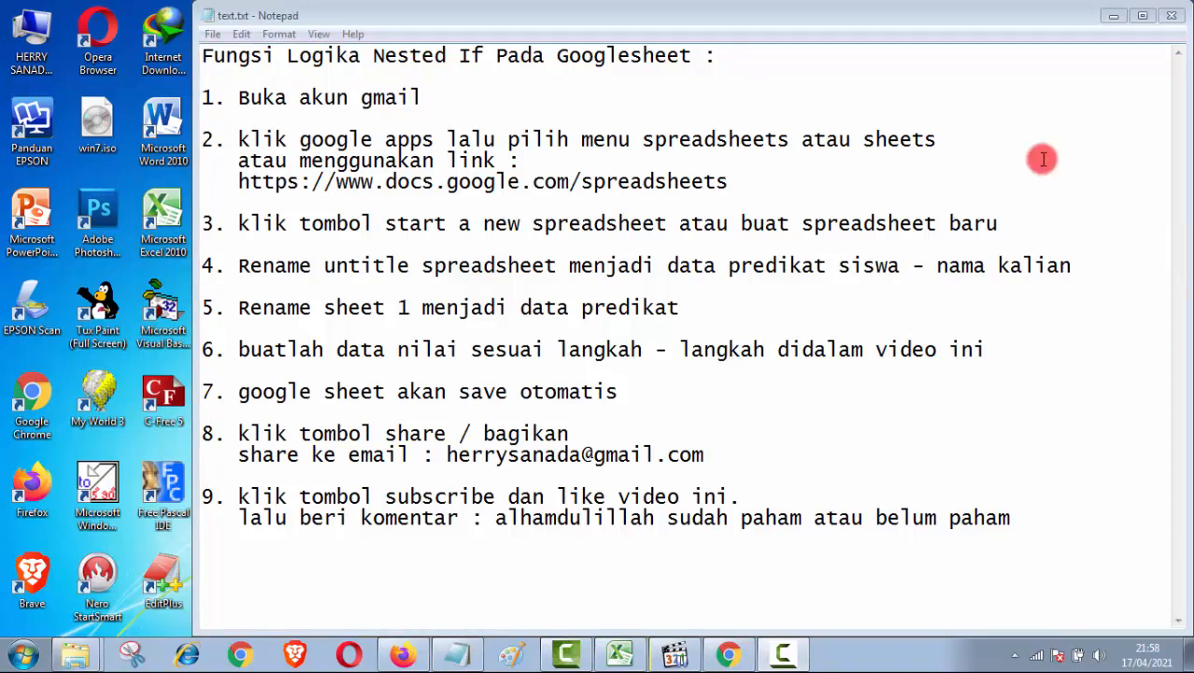
- Review the nested IF assignment instructions in text.txt, from opening Gmail through renaming the first sheet
left_click(838, 103)
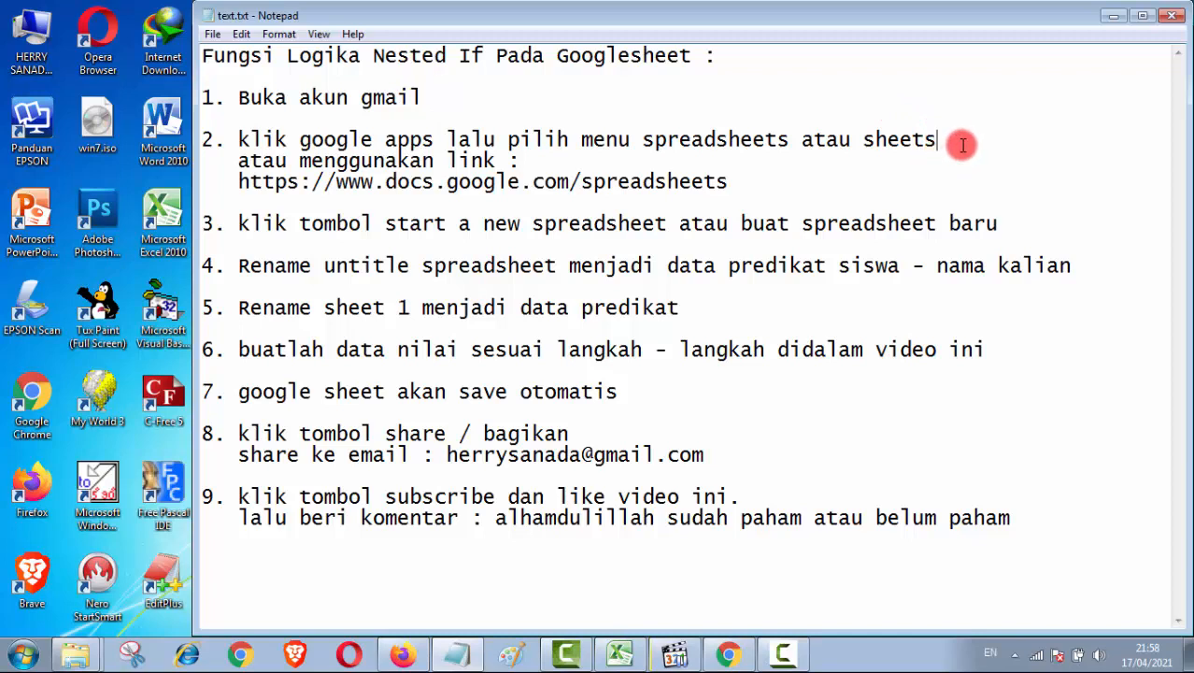
left_click(962, 144)
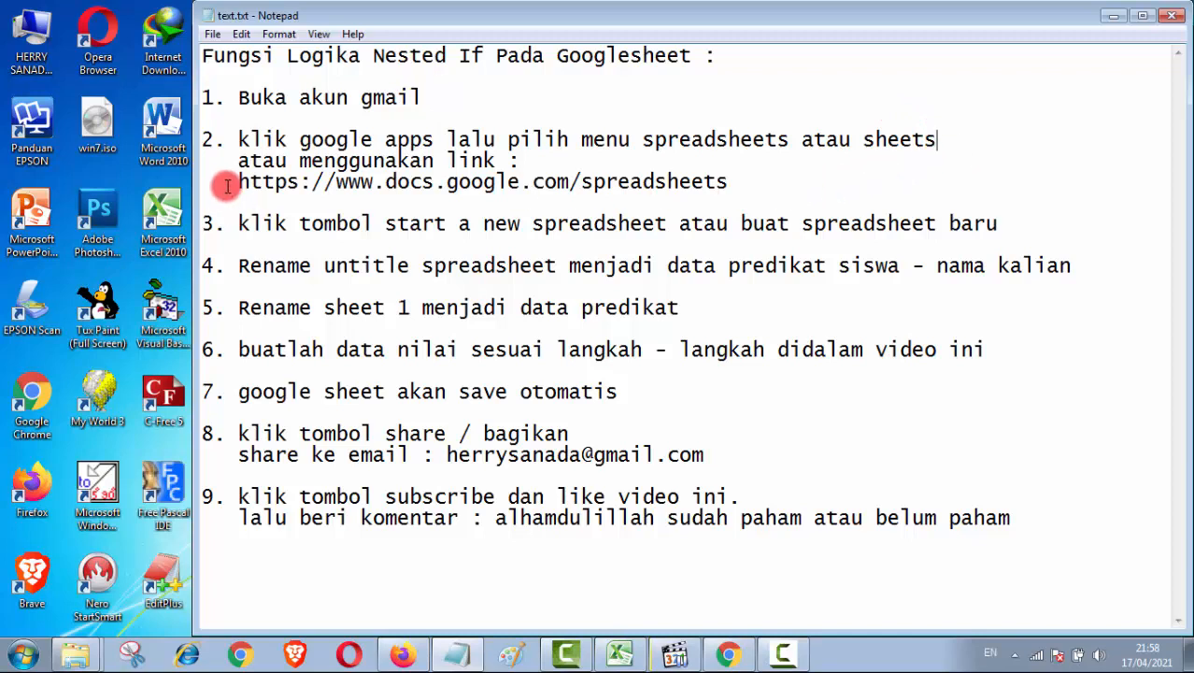
left_click_drag(238, 182, 788, 184)
left_click(789, 181)
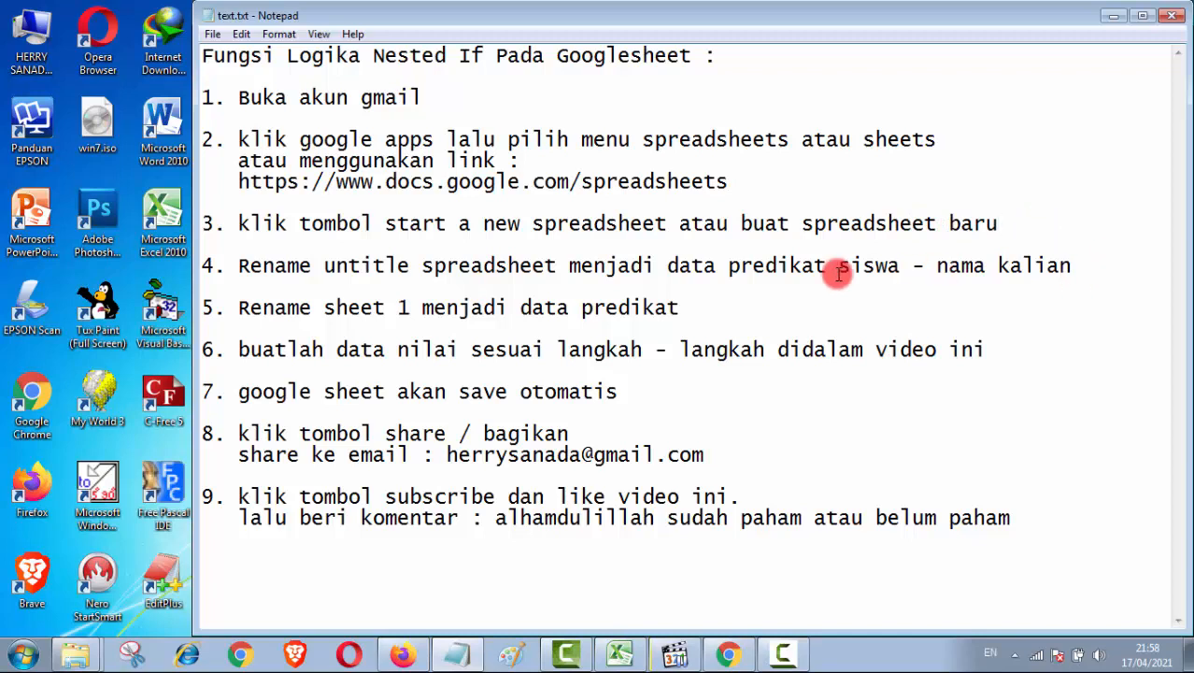
left_click_drag(678, 266, 1082, 264)
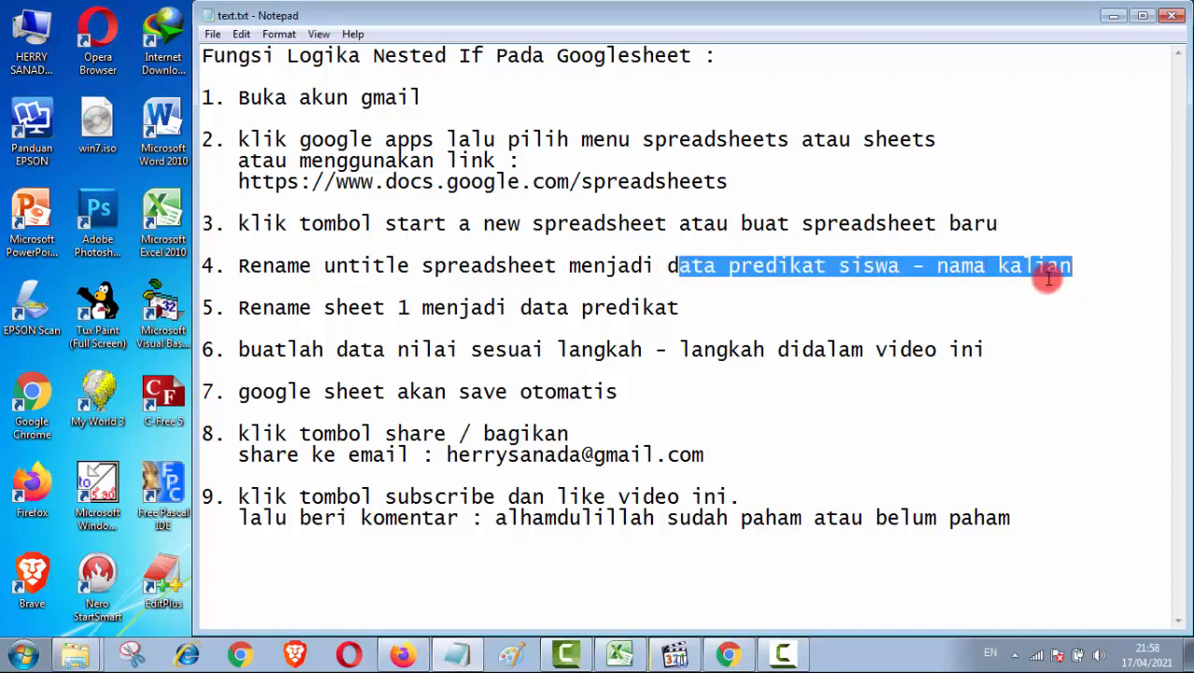
left_click(1112, 274)
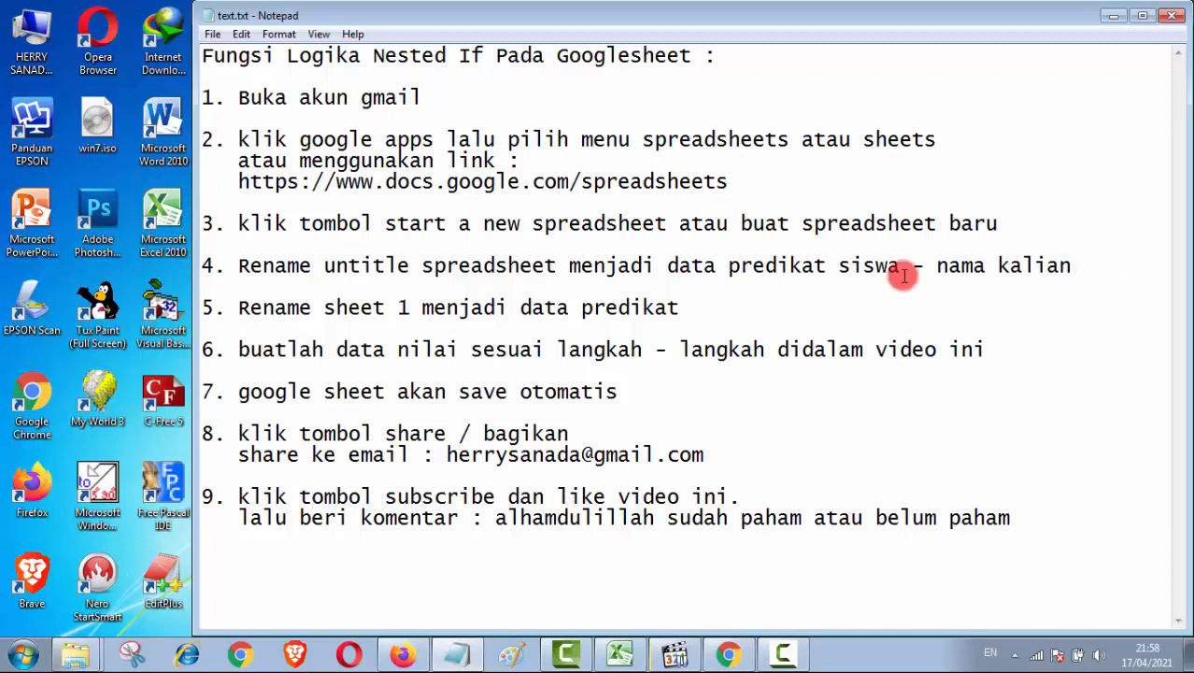
left_click_drag(327, 301, 699, 315)
left_click(700, 315)
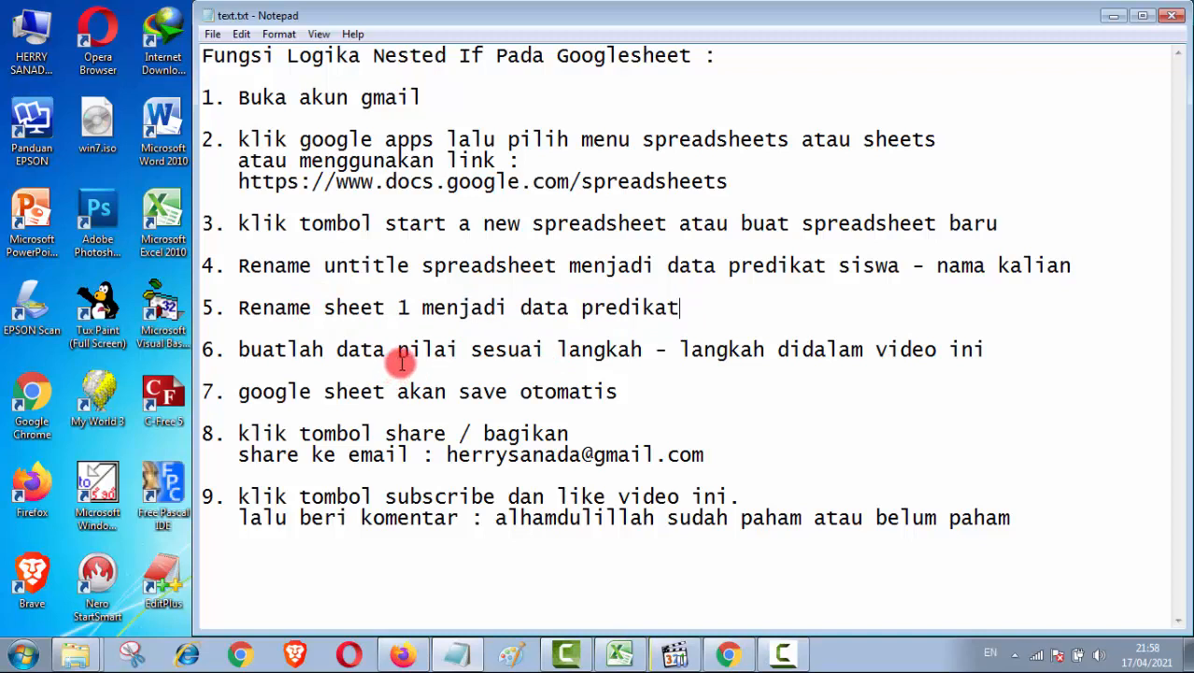
- Replace the word "nilai" with "predikat" in item 6 of the instructions
left_click_drag(403, 352, 460, 349)
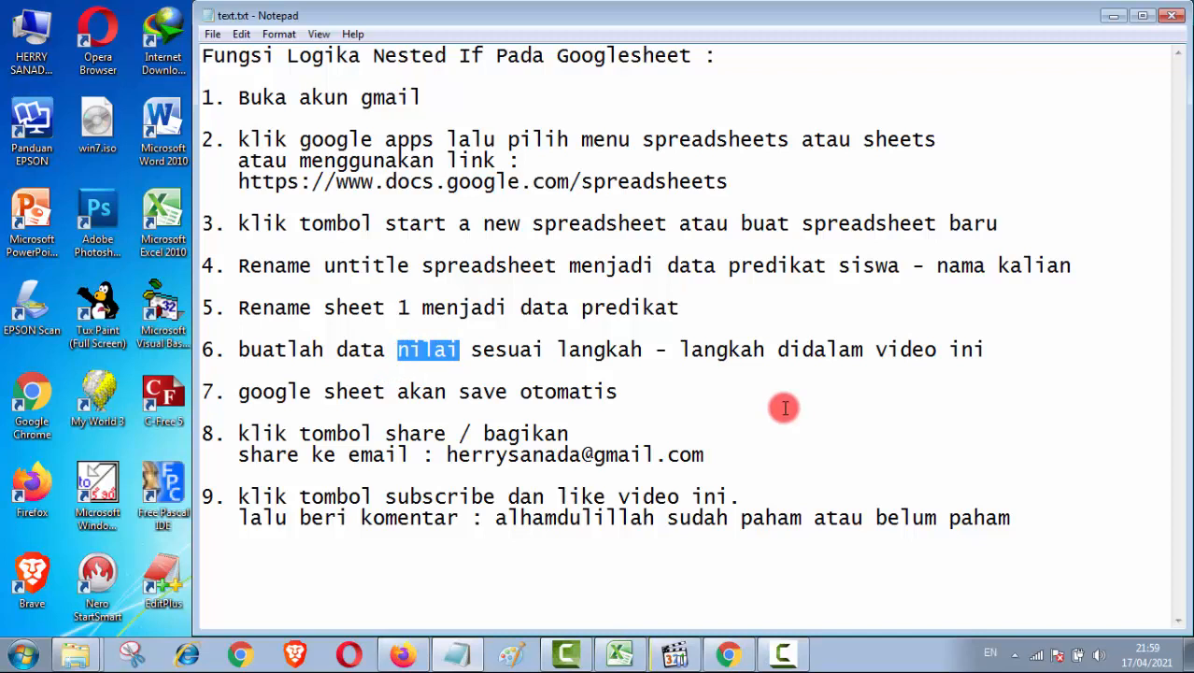
type("predikat")
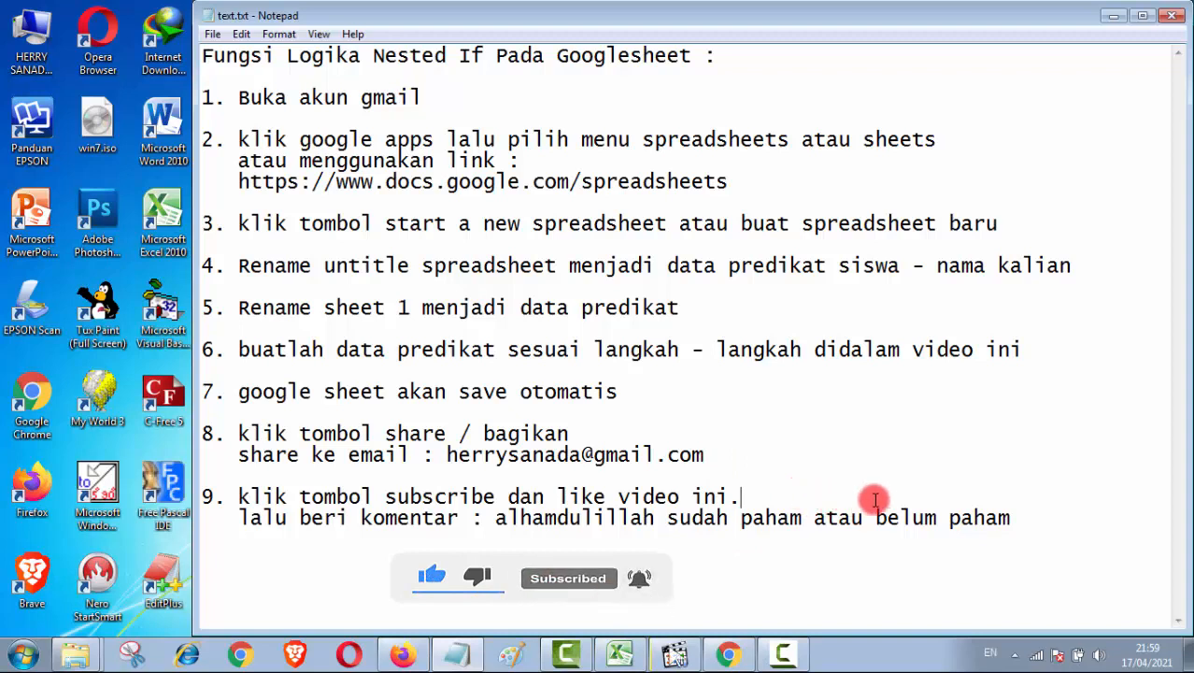
left_click(1068, 520)
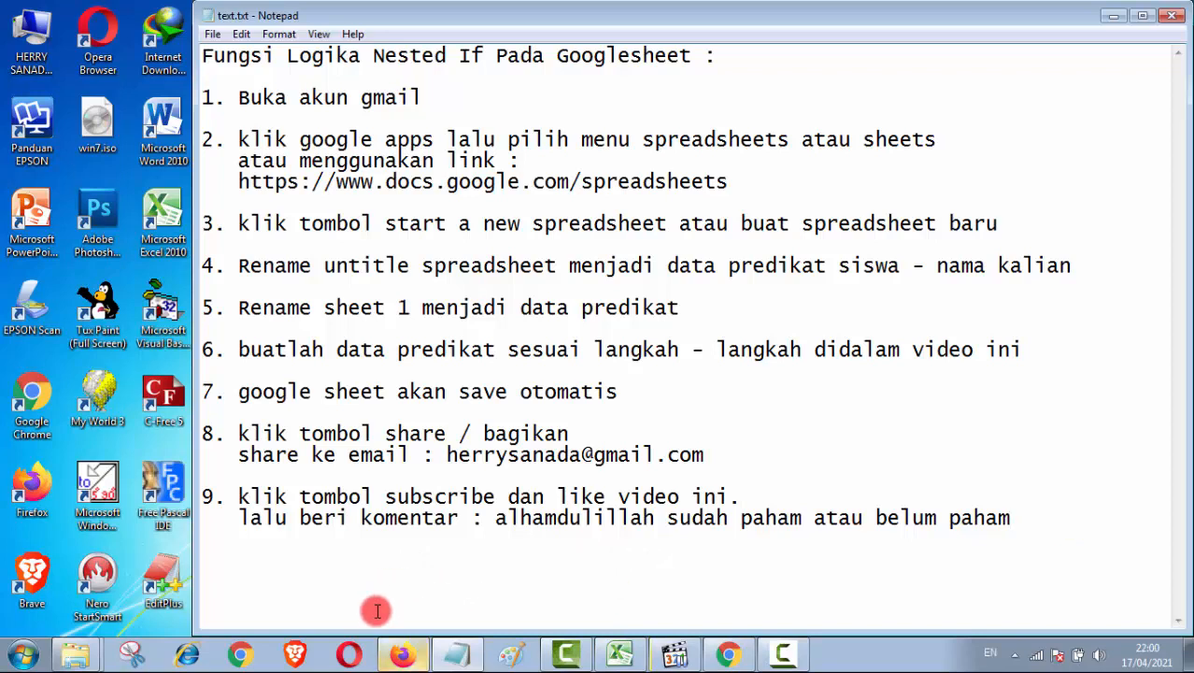
- Switch to Firefox and like the YouTube video "Fungsi Logika if Pada Google Spreadsheet"
left_click(403, 652)
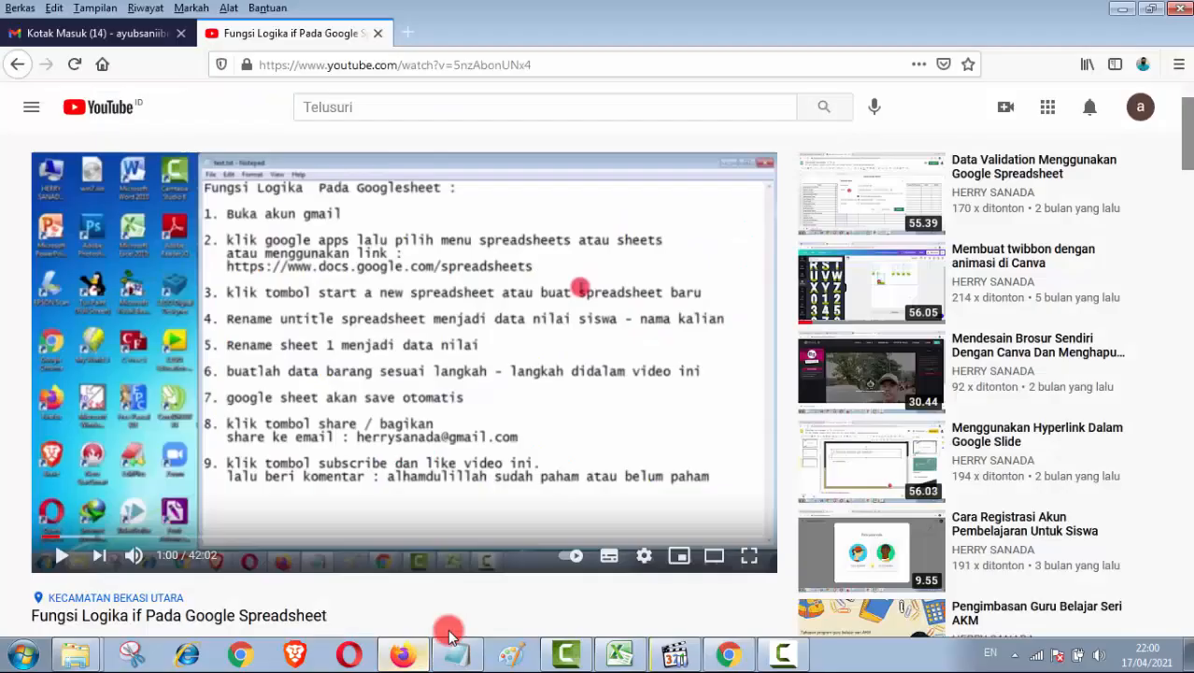
scroll(467, 561, "down", 2)
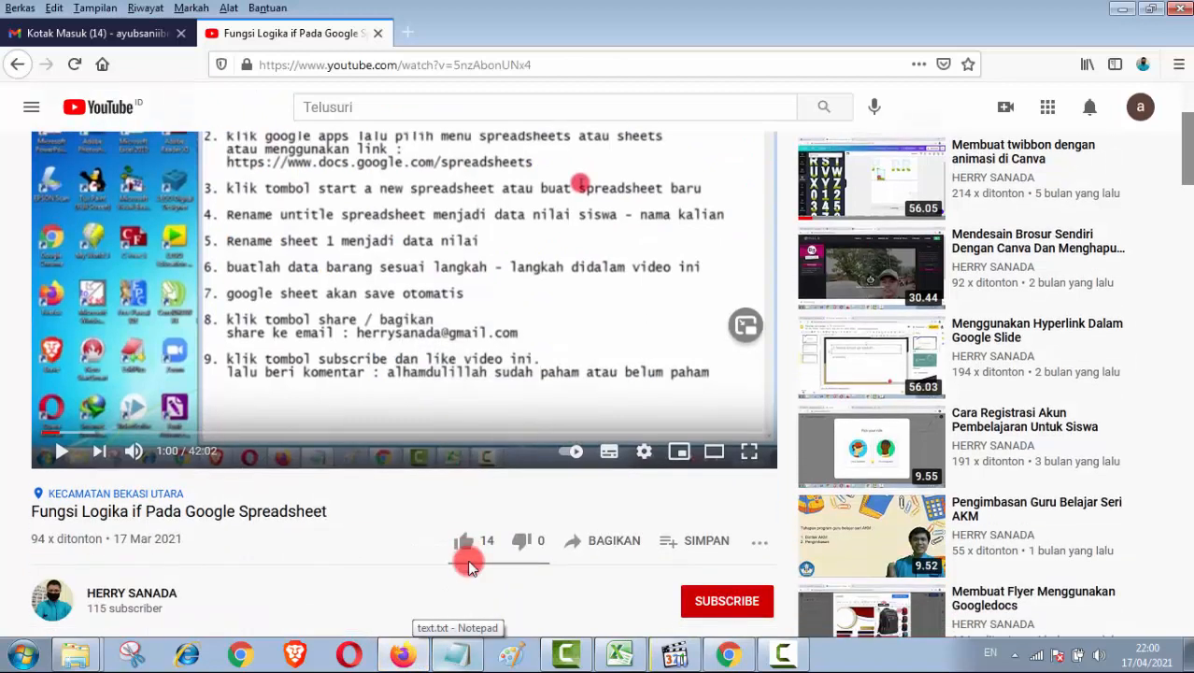
scroll(469, 561, "down", 1)
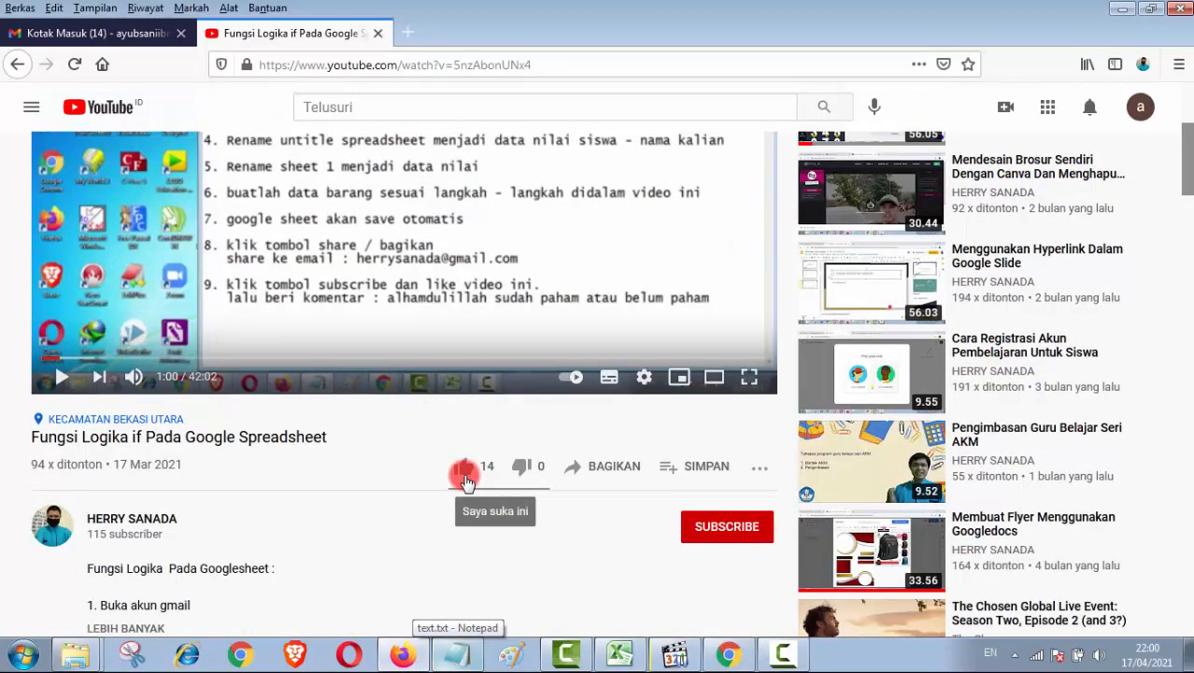
left_click(465, 477)
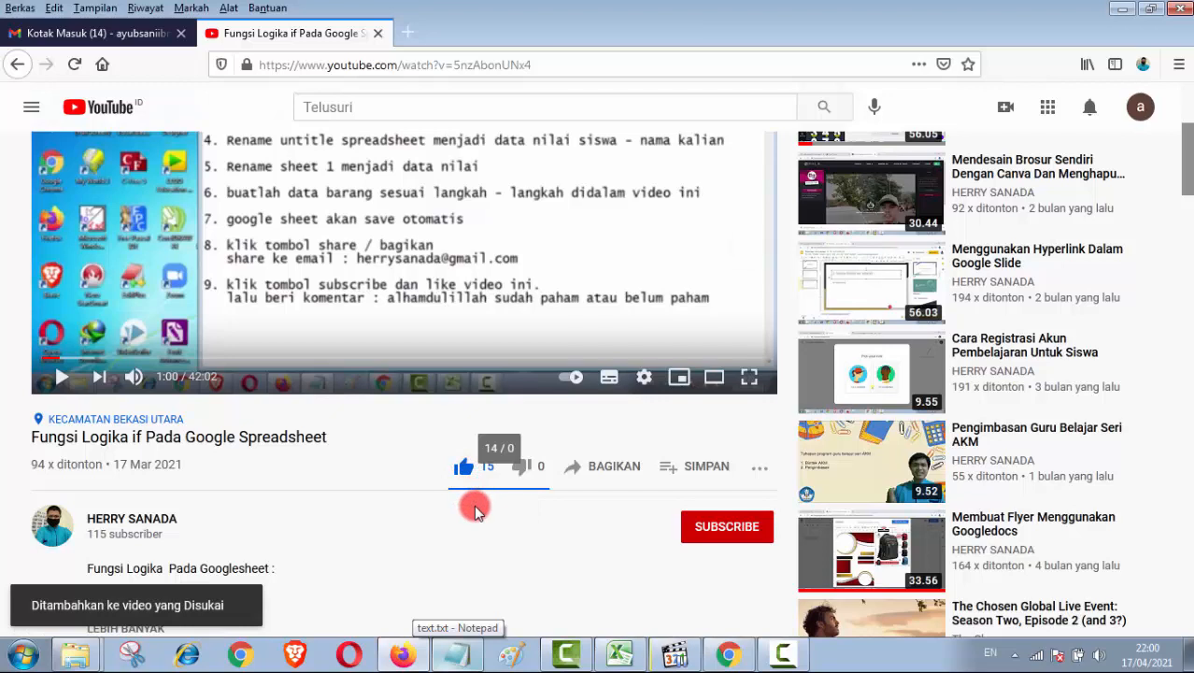
- Subscribe to the video's channel and set its notifications to "Semua"
scroll(475, 509, "down", 2)
scroll(475, 510, "up", 1)
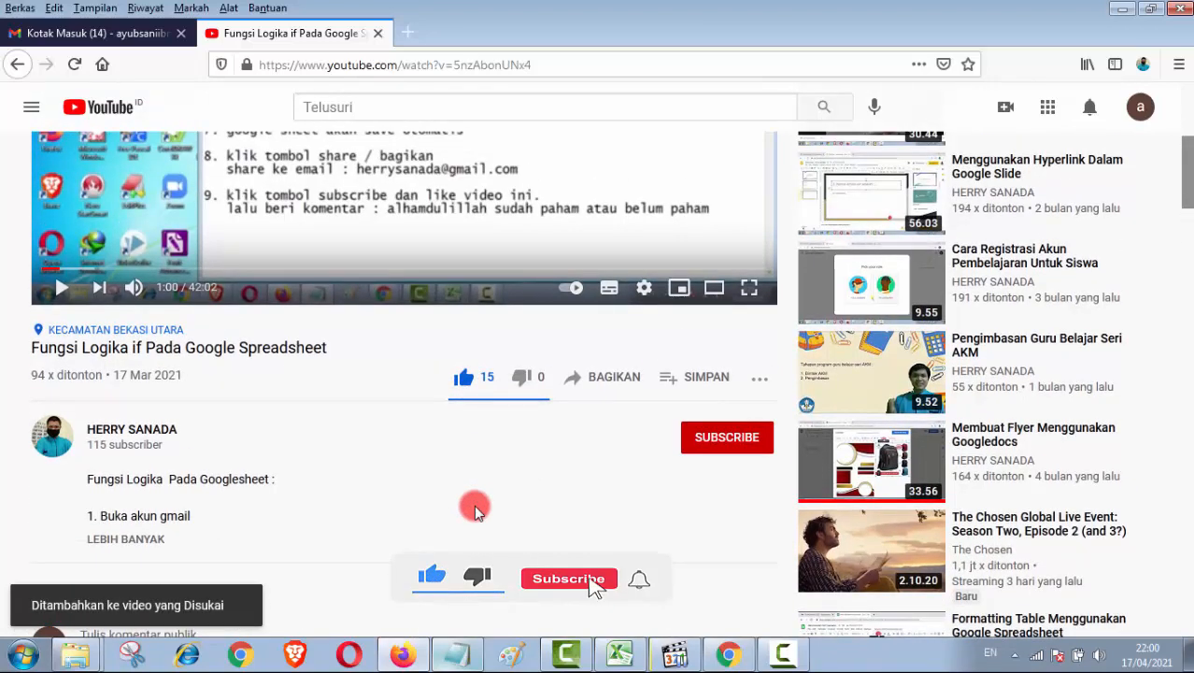
left_click(729, 454)
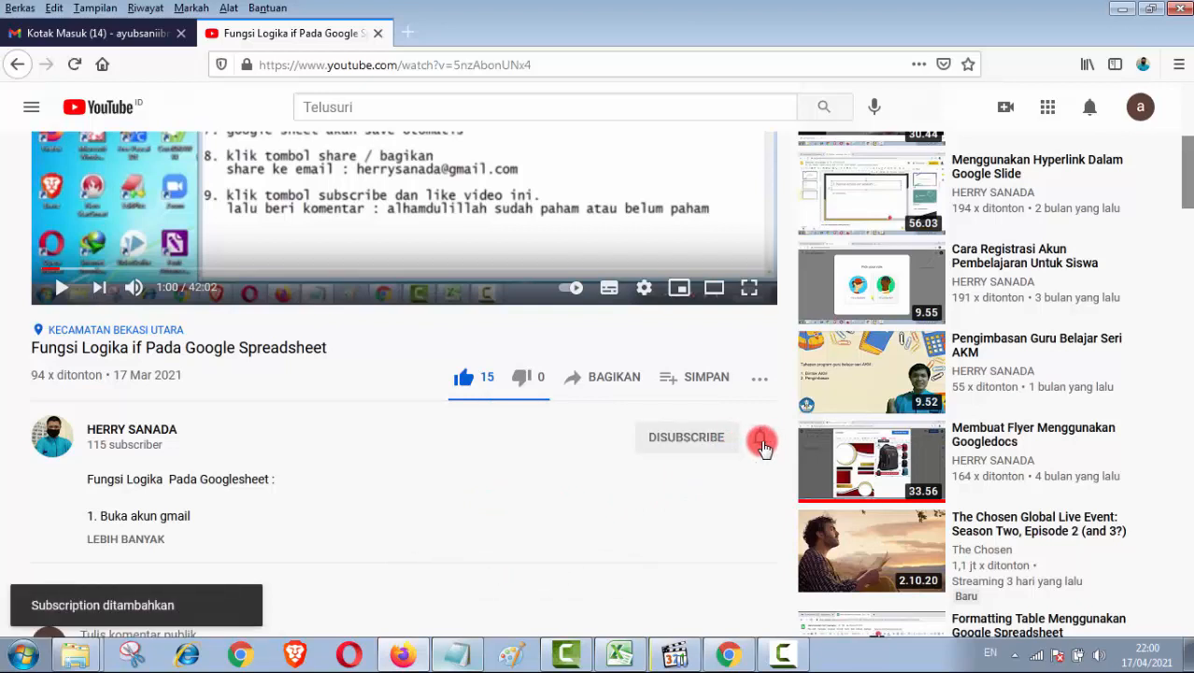
left_click(762, 445)
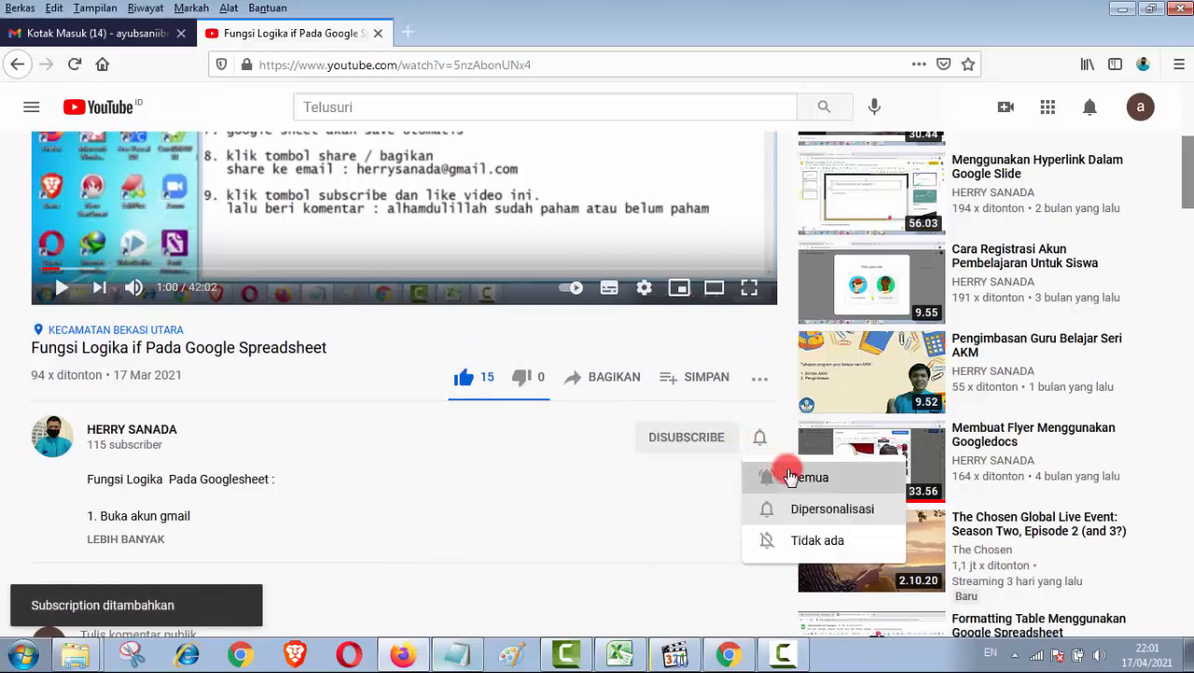
left_click(787, 474)
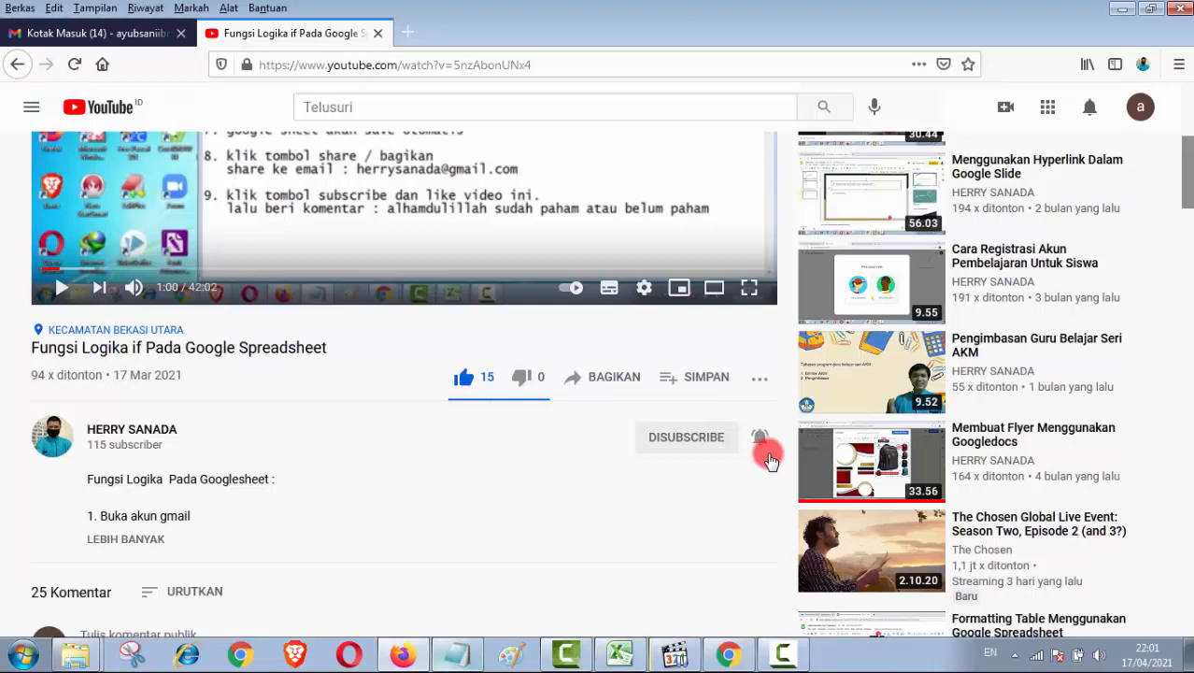
- Return to the text.txt instructions in Notepad
left_click(407, 638)
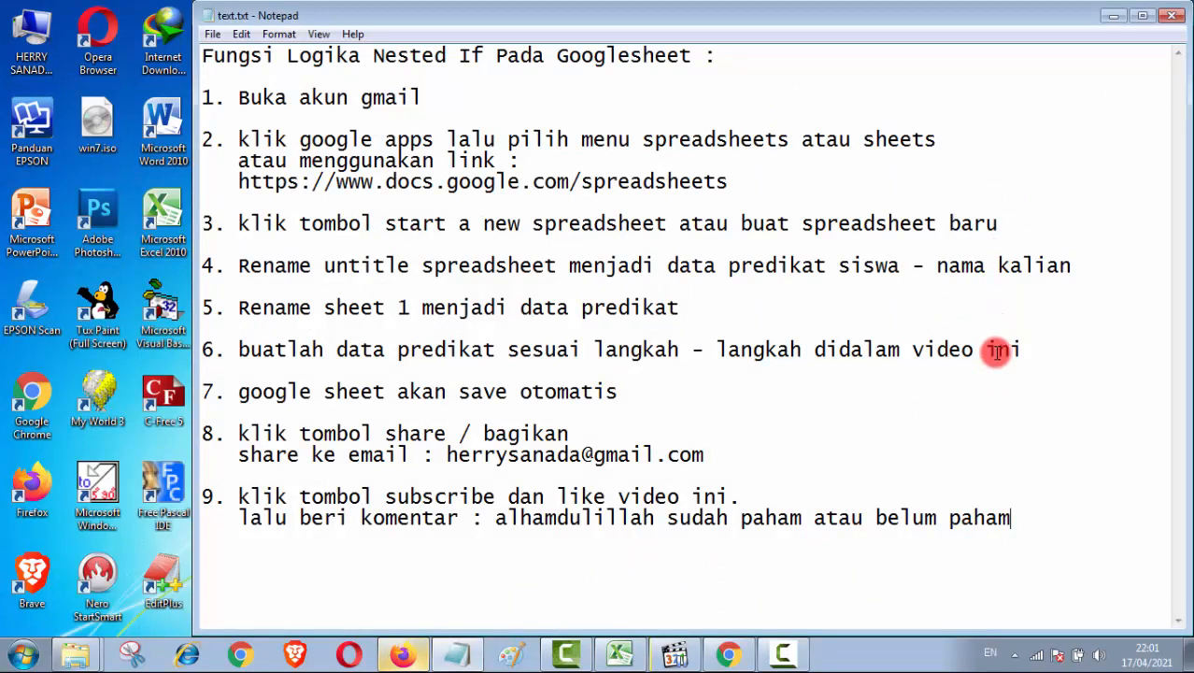
left_click(1025, 97)
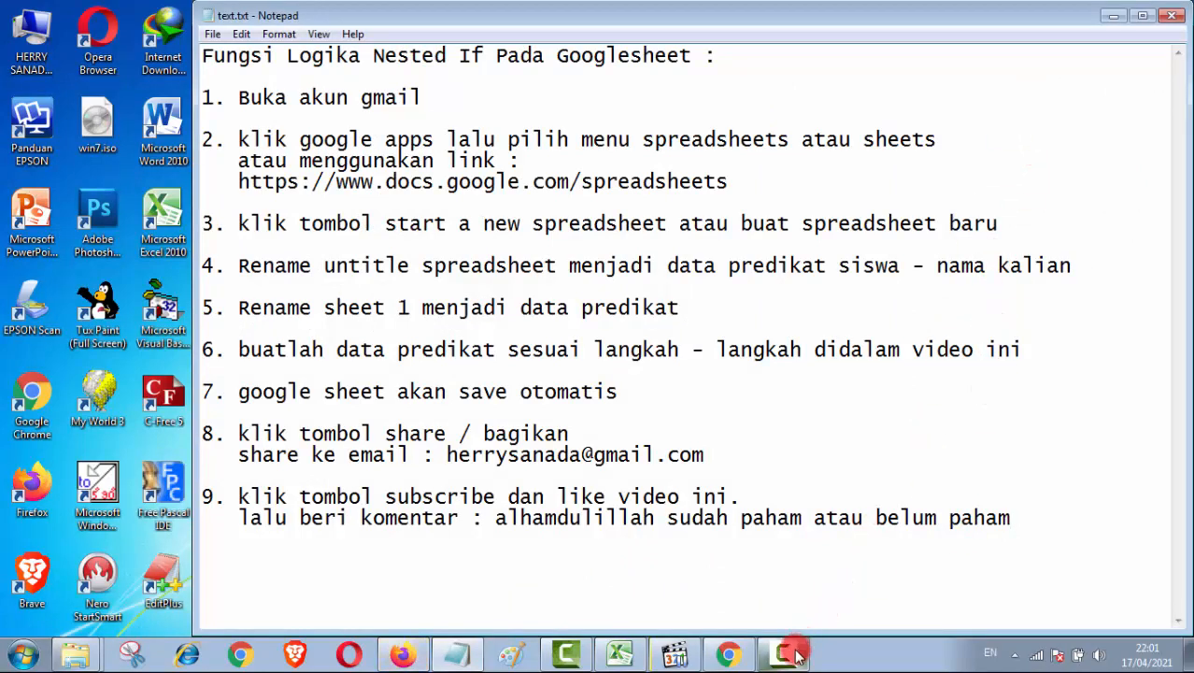
left_click(897, 176)
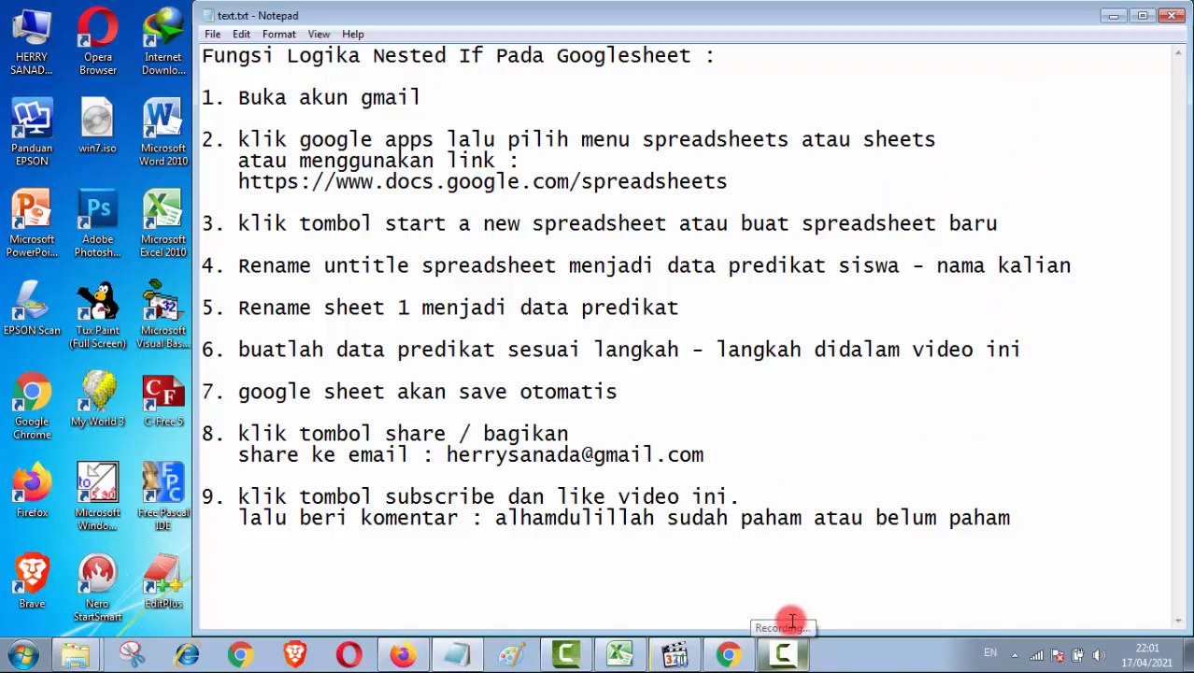
- Switch to Gmail in Chrome, find Spreadsheet among the Google apps, and create a blank spreadsheet from the Google Sheets home page
left_click(730, 658)
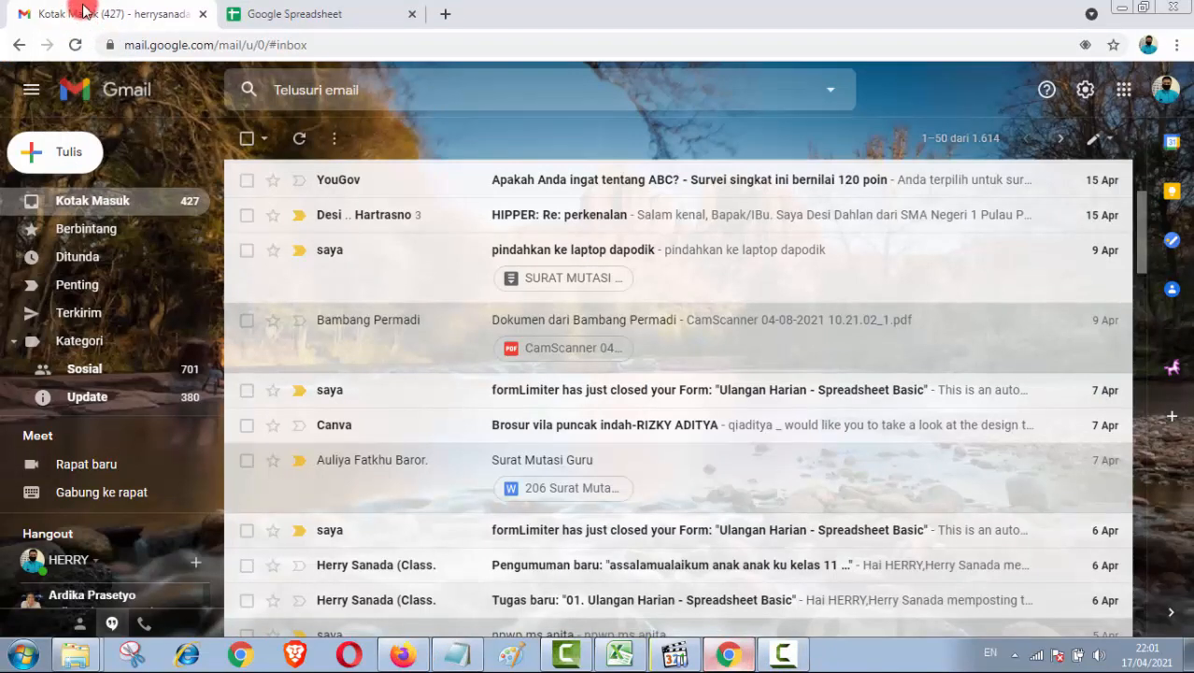
left_click(1127, 98)
scroll(1061, 252, "down", 2)
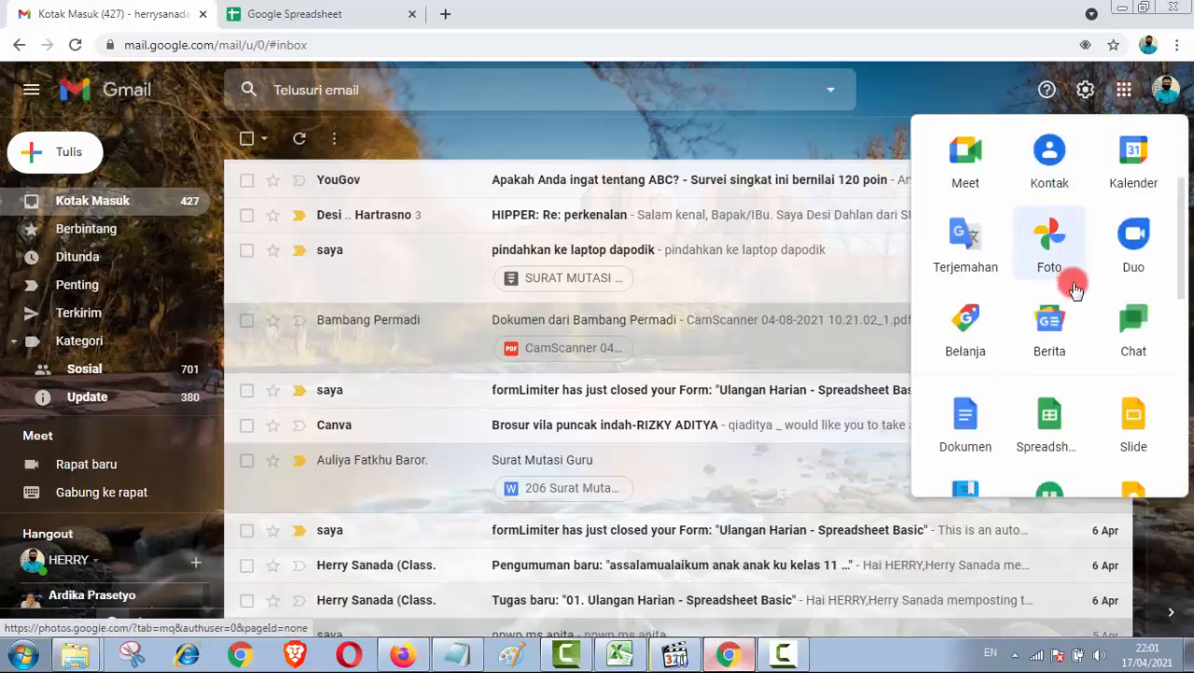
scroll(1074, 290, "down", 1)
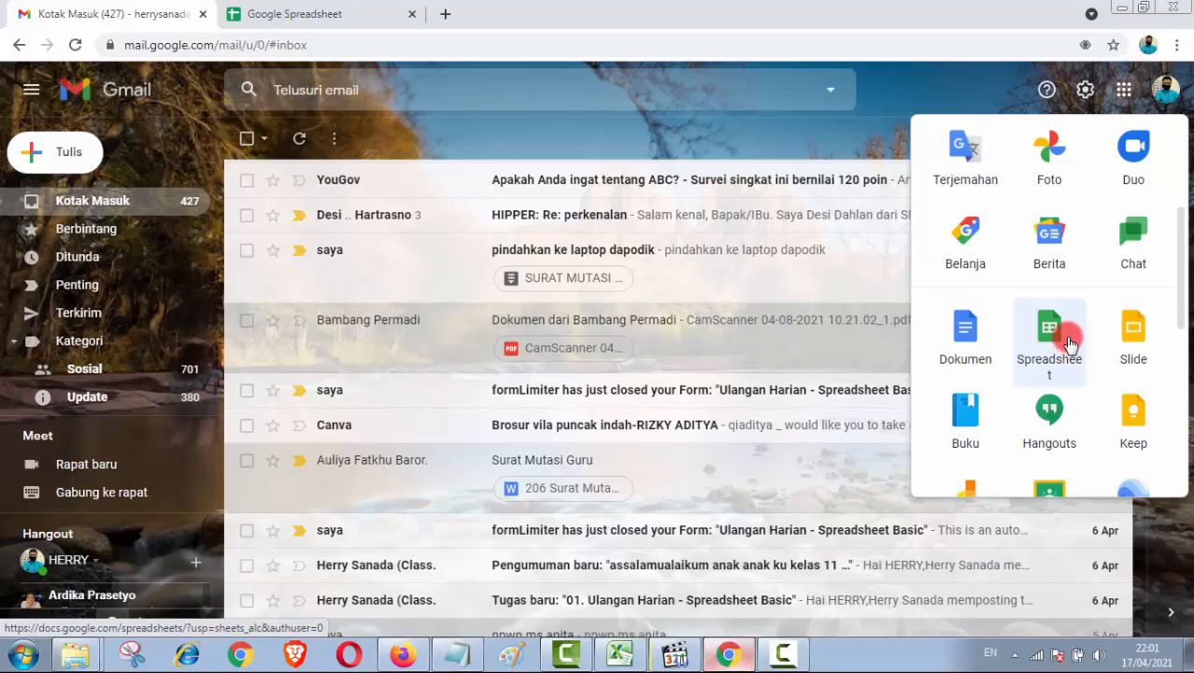
left_click(359, 11)
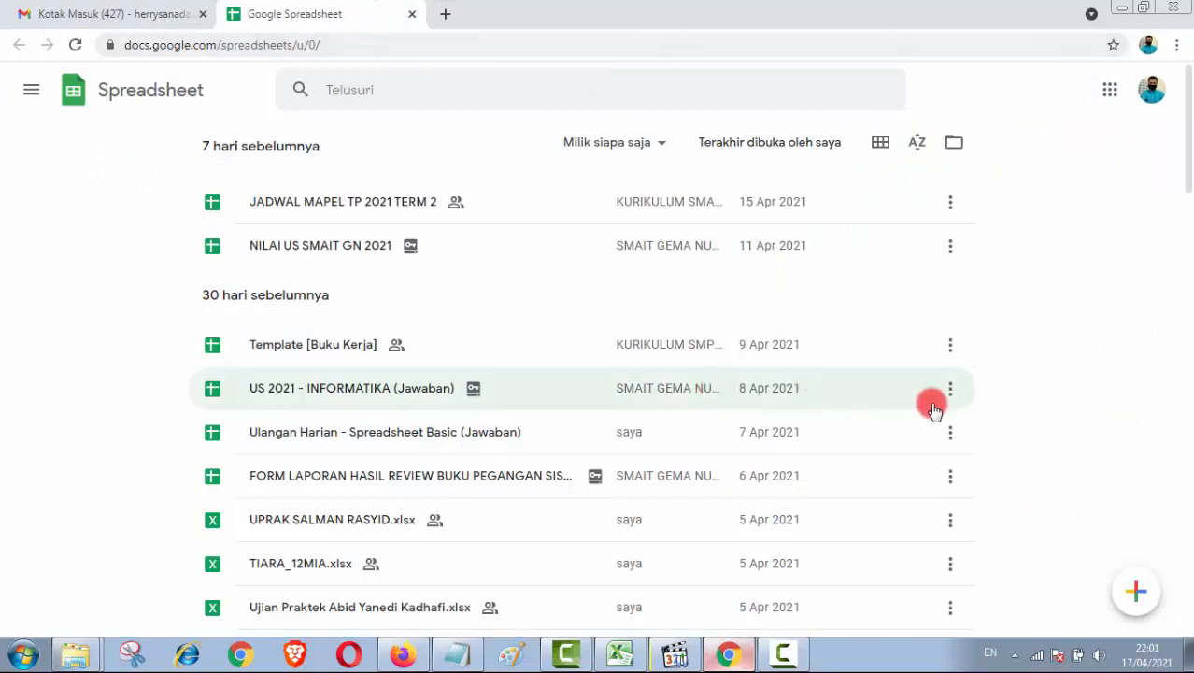
left_click(1136, 599)
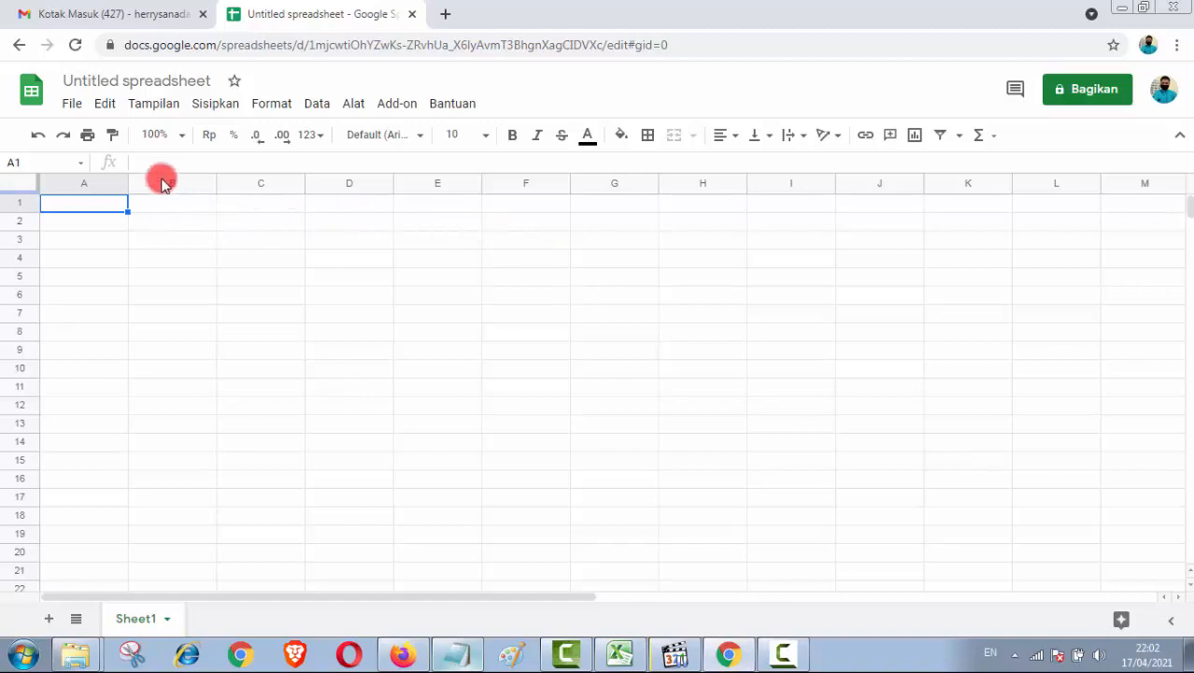
- Rename the spreadsheet as "Data Predikat Siswa - " followed by the owner's full name
left_click(68, 81)
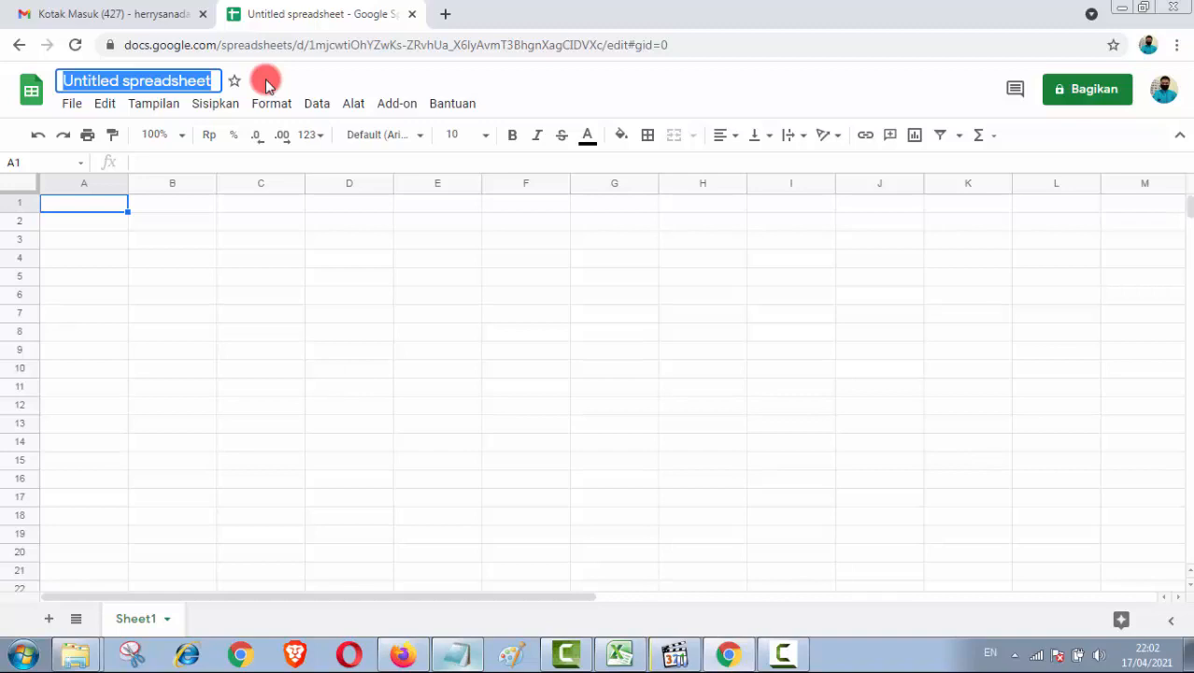
type("Data Pre")
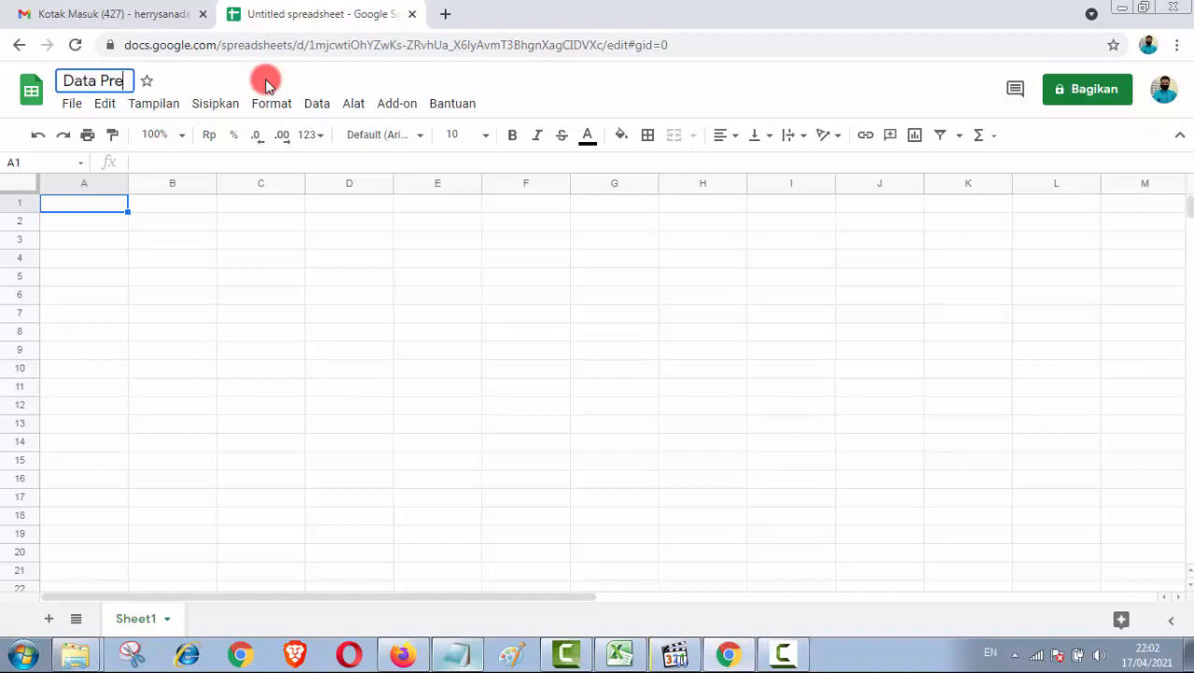
type("dikat Siswa -")
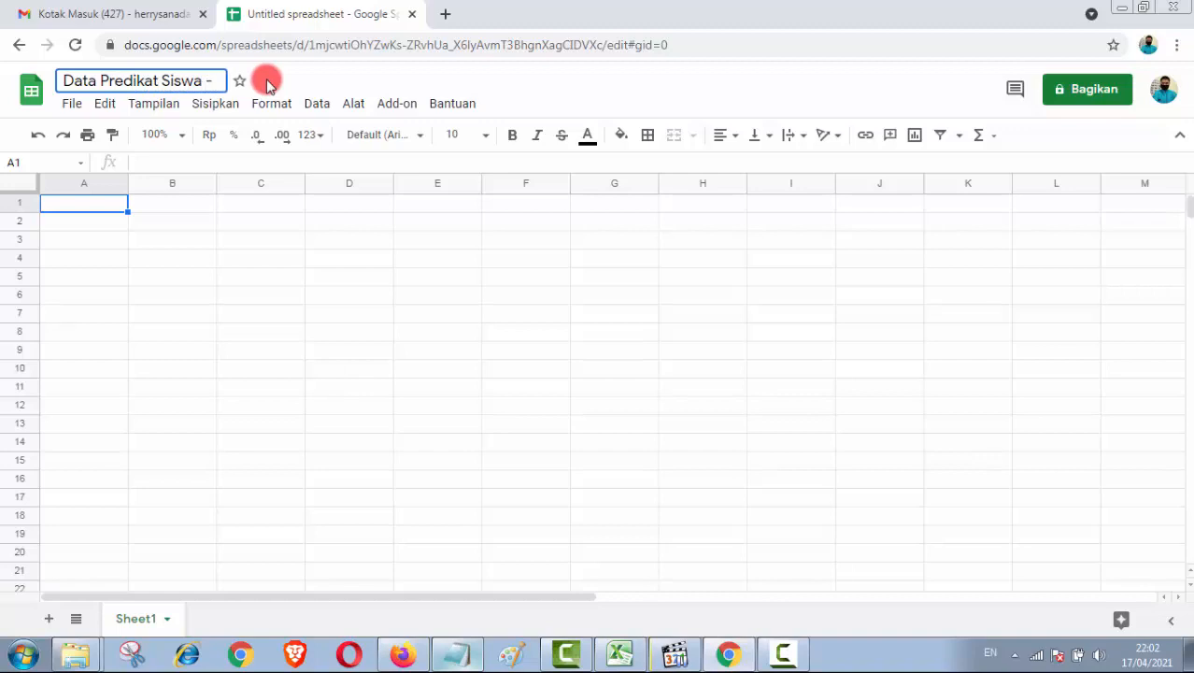
type("Herry Sanada")
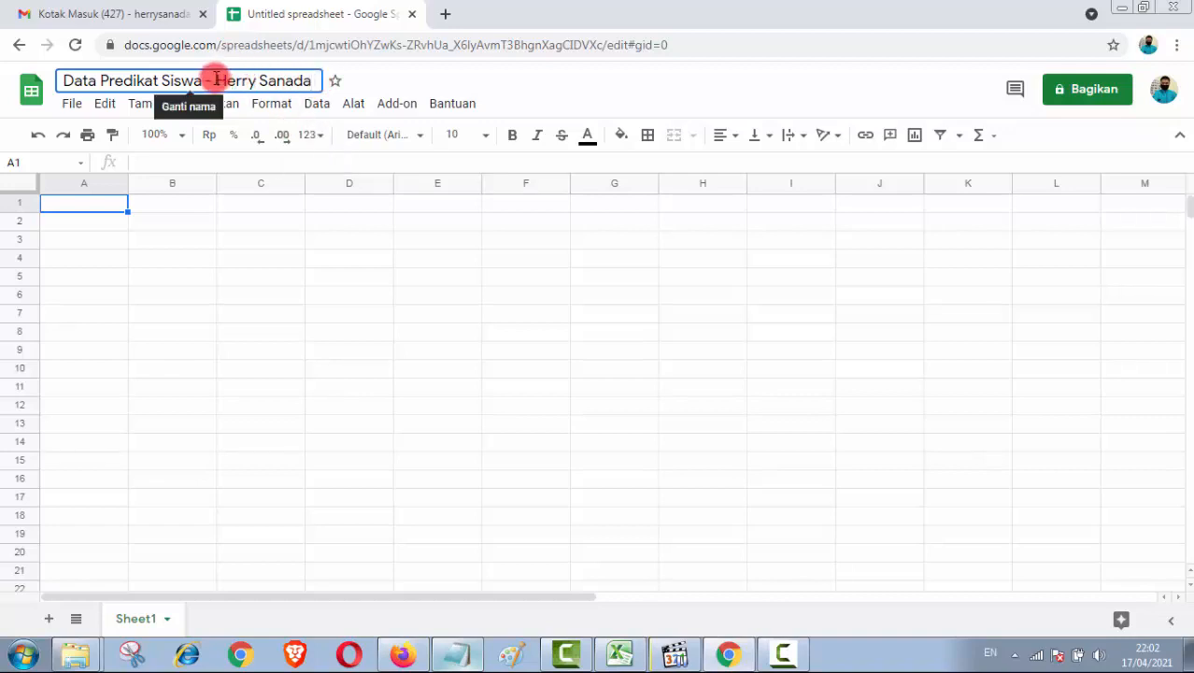
left_click_drag(214, 80, 319, 82)
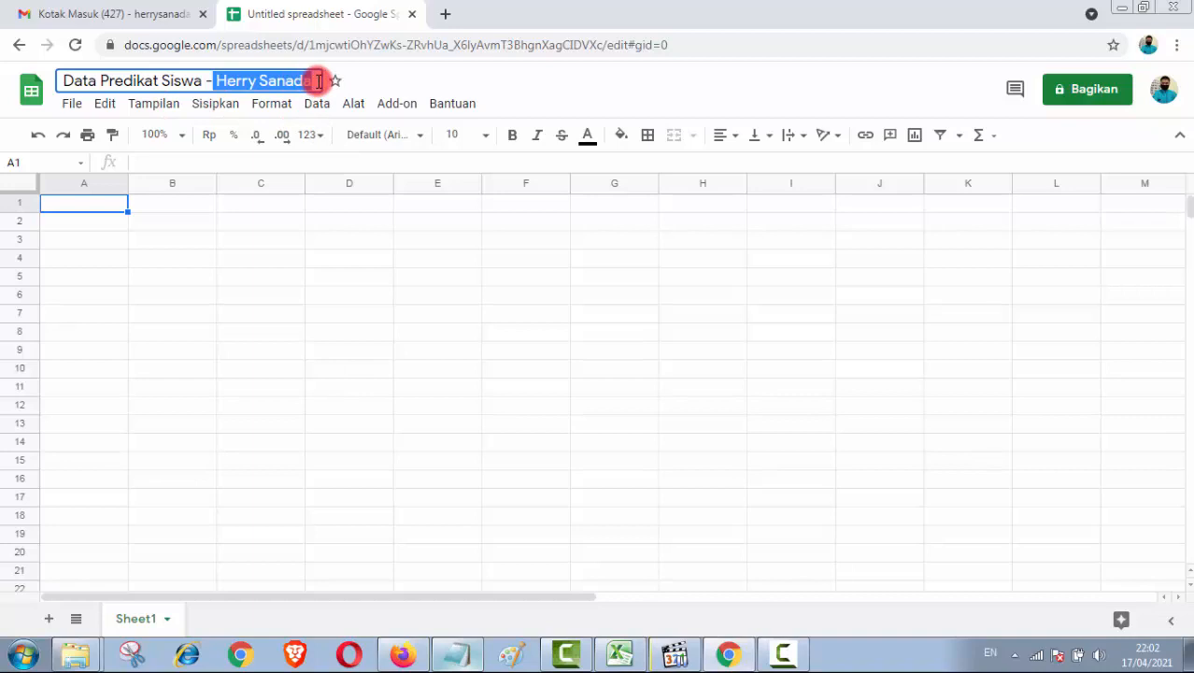
left_click(319, 82)
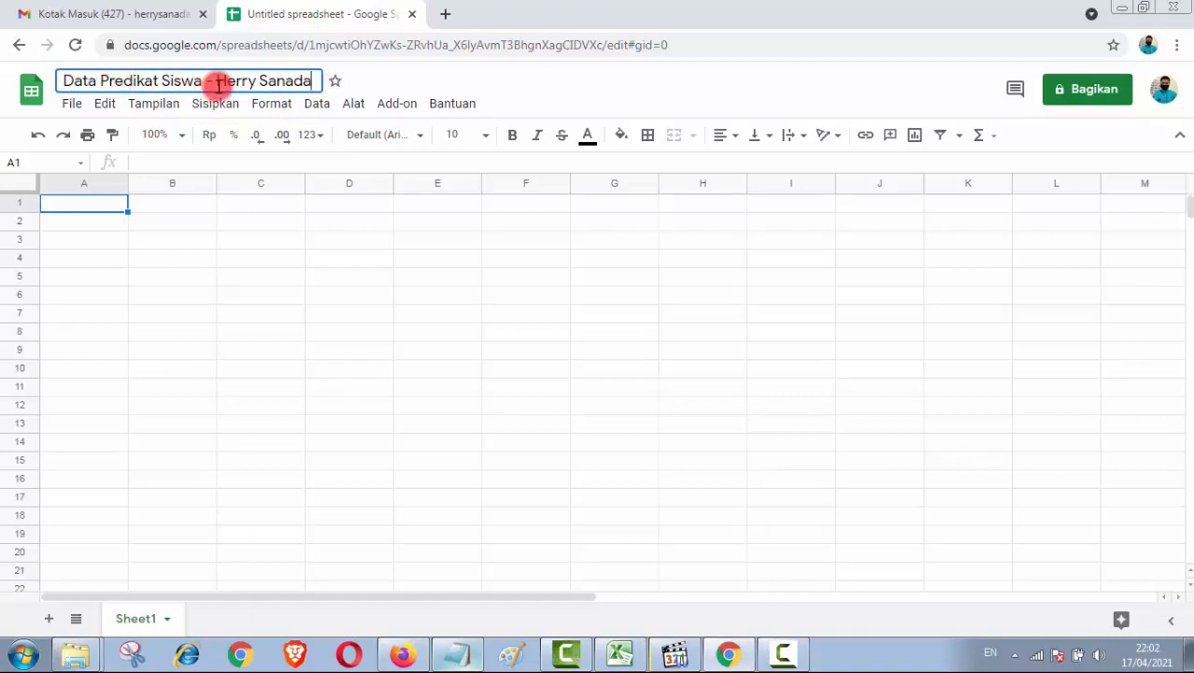
key("Return")
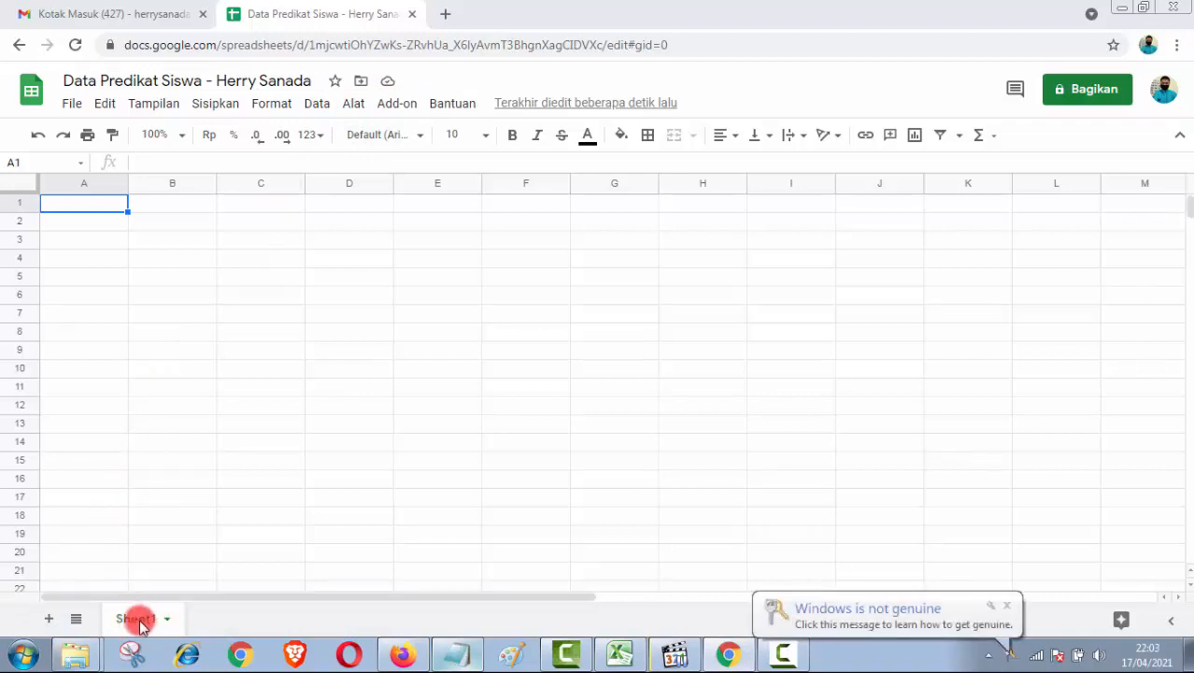
- Dismiss the Windows notification and rename Sheet1 as "Data Predikat"
left_click(1007, 605)
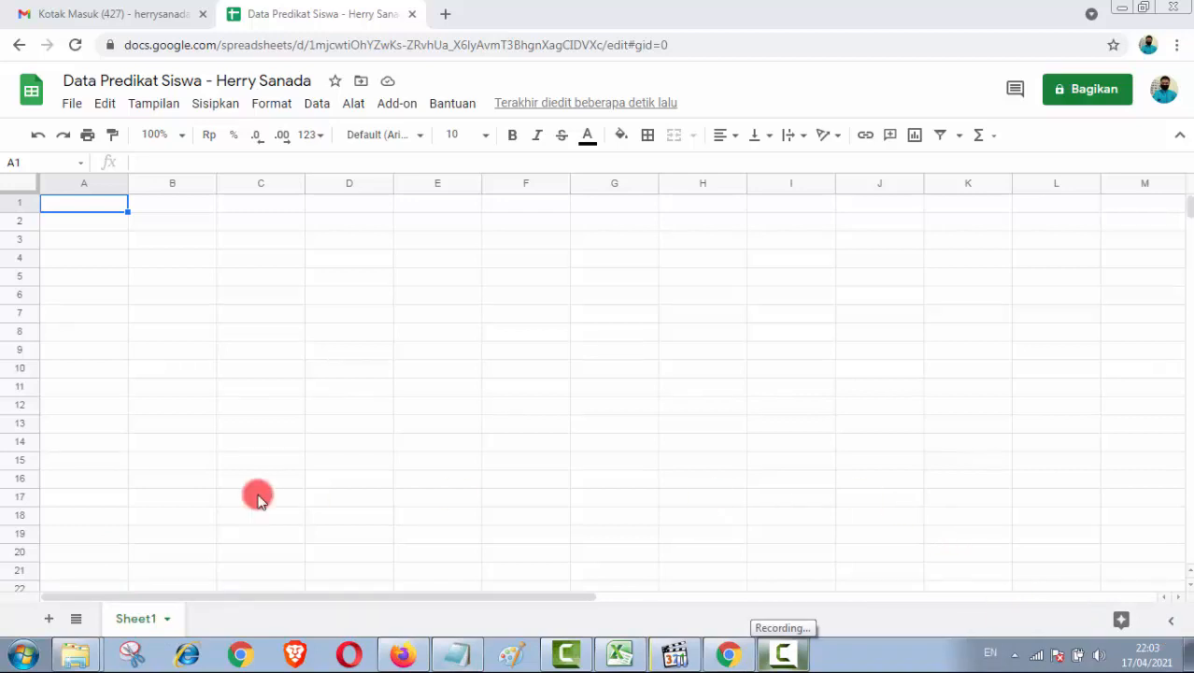
left_click(169, 620)
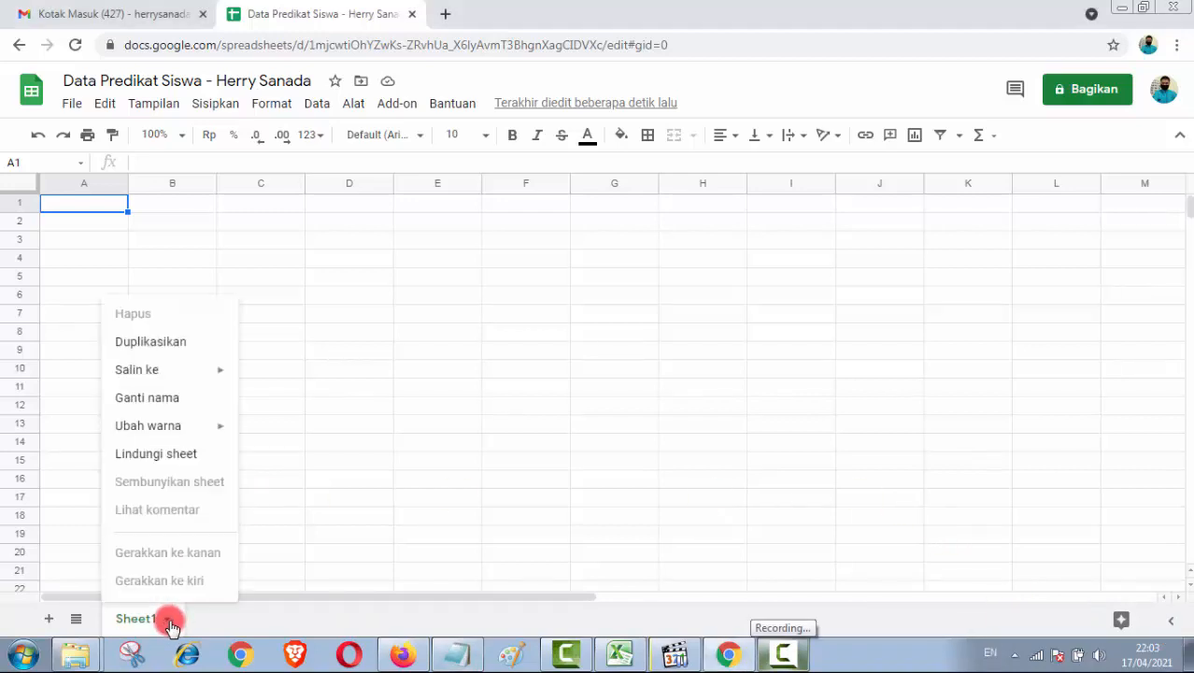
left_click(194, 400)
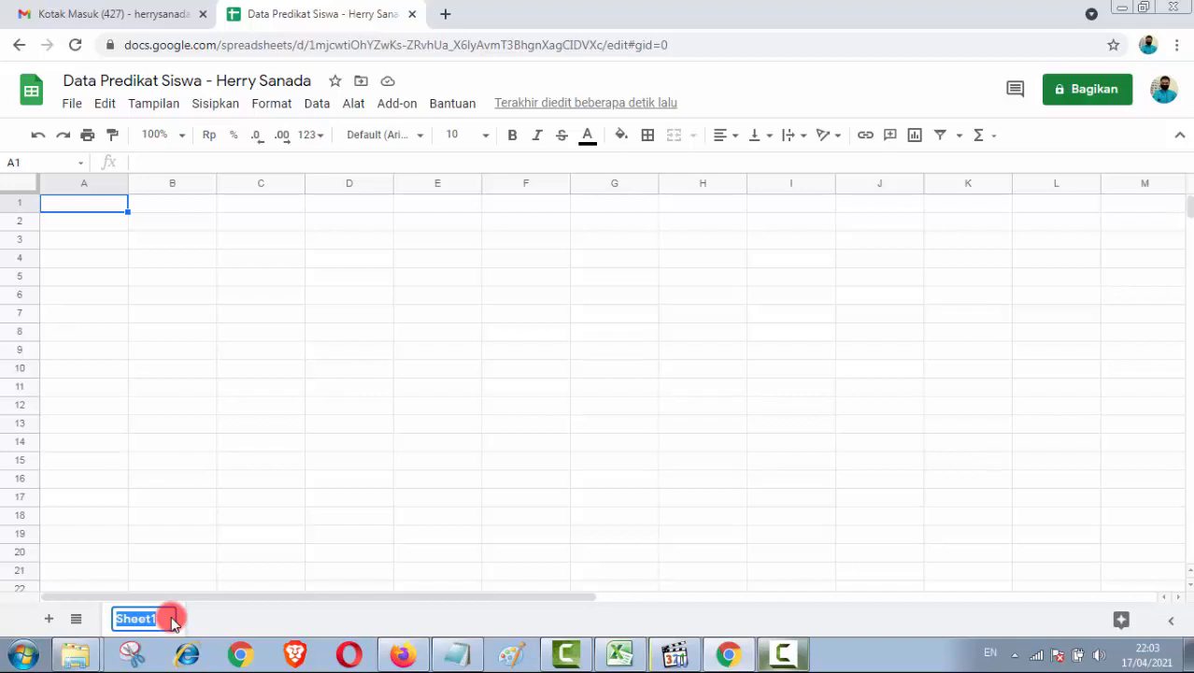
type("Data ")
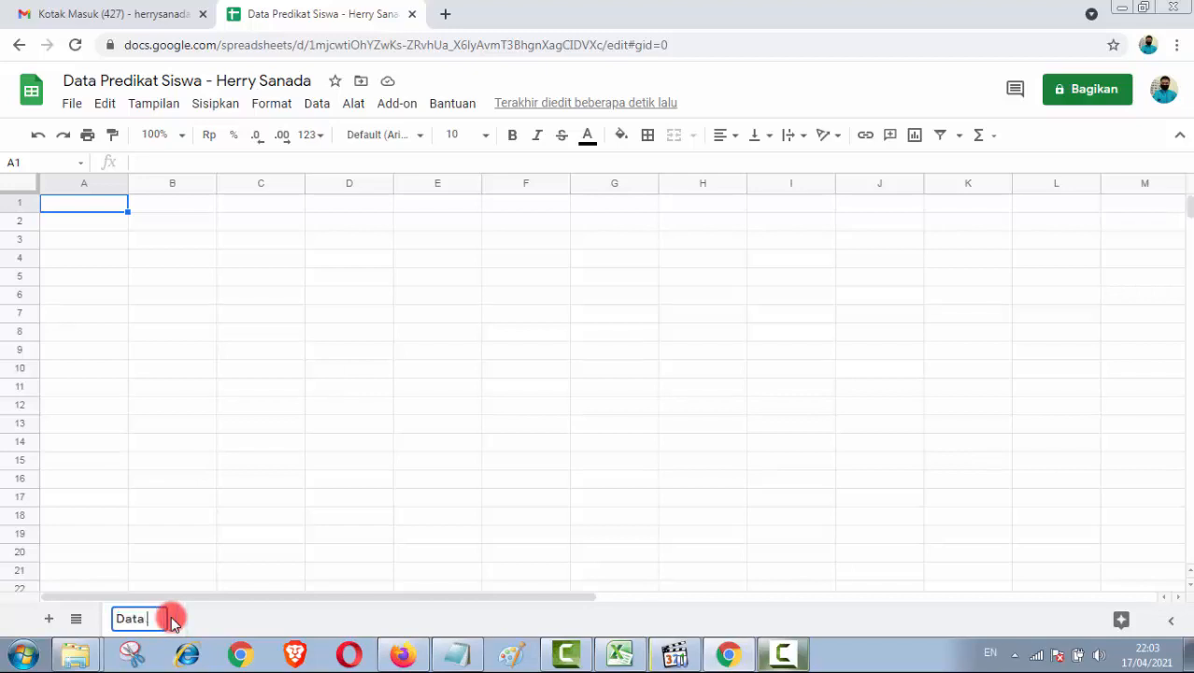
type("Predikat")
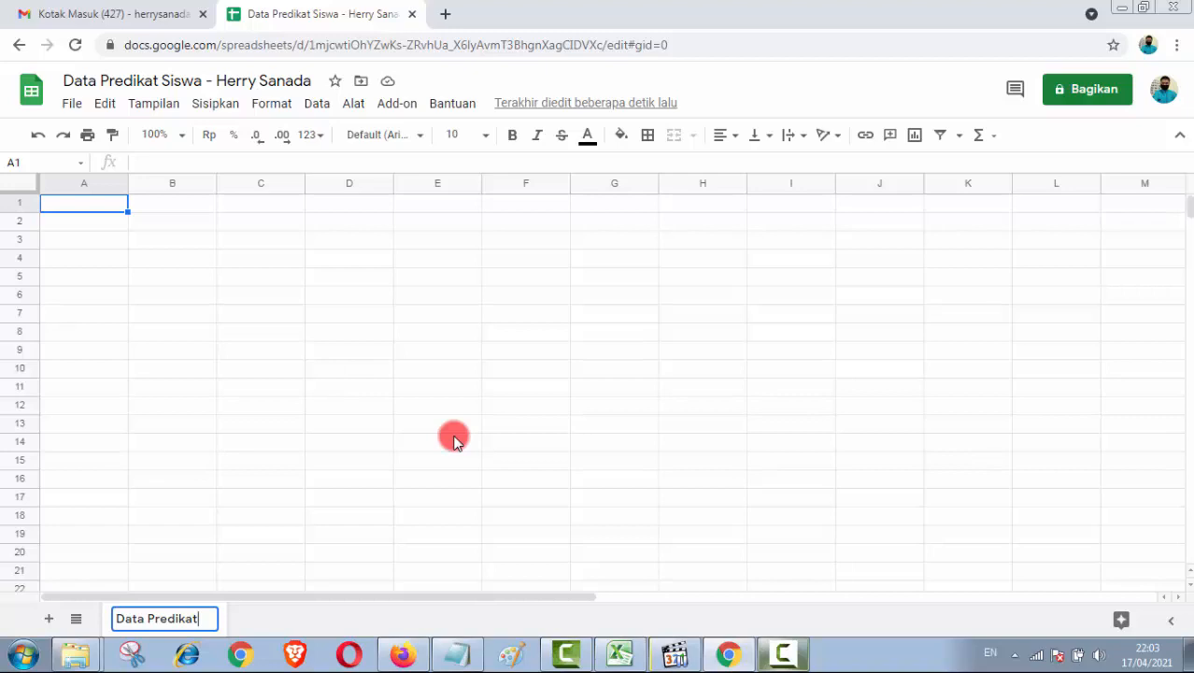
key("Return")
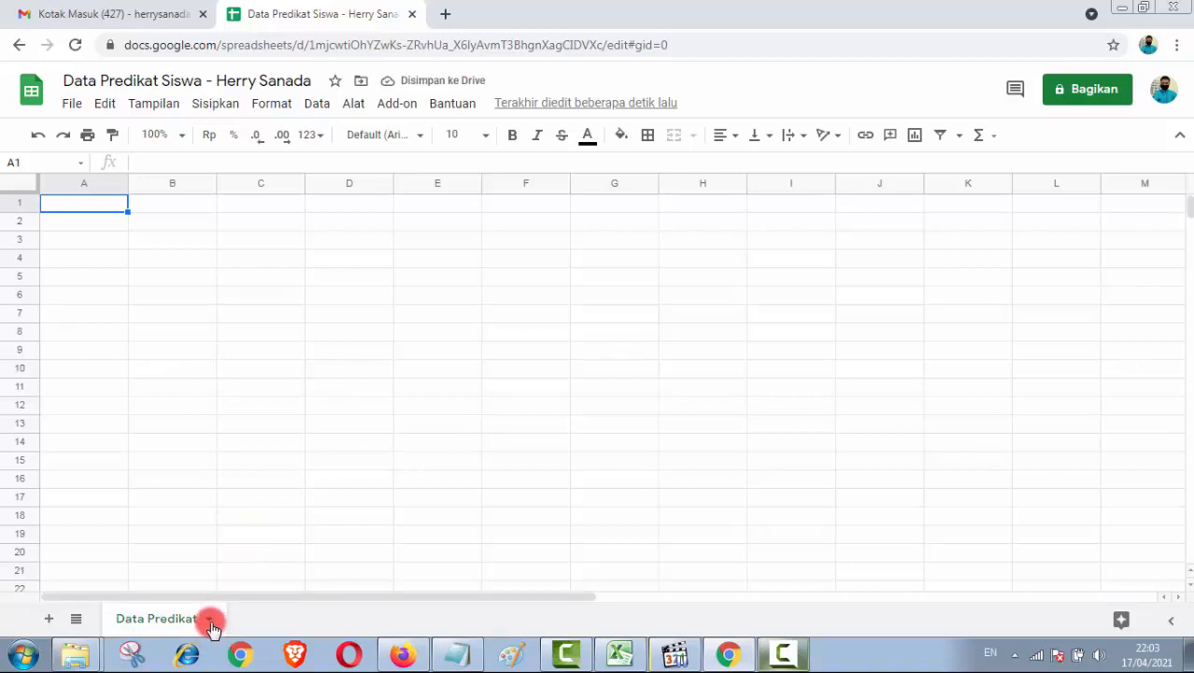
- Set the tab color of the Data Predikat sheet to red
left_click(211, 623)
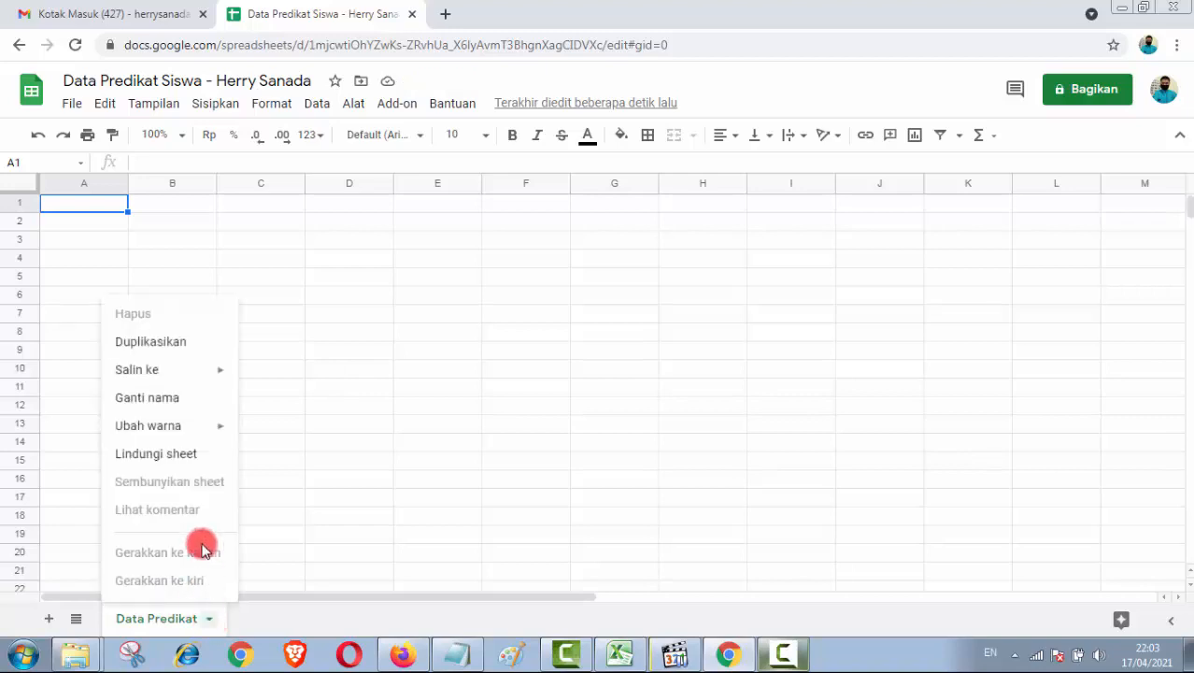
left_click(202, 435)
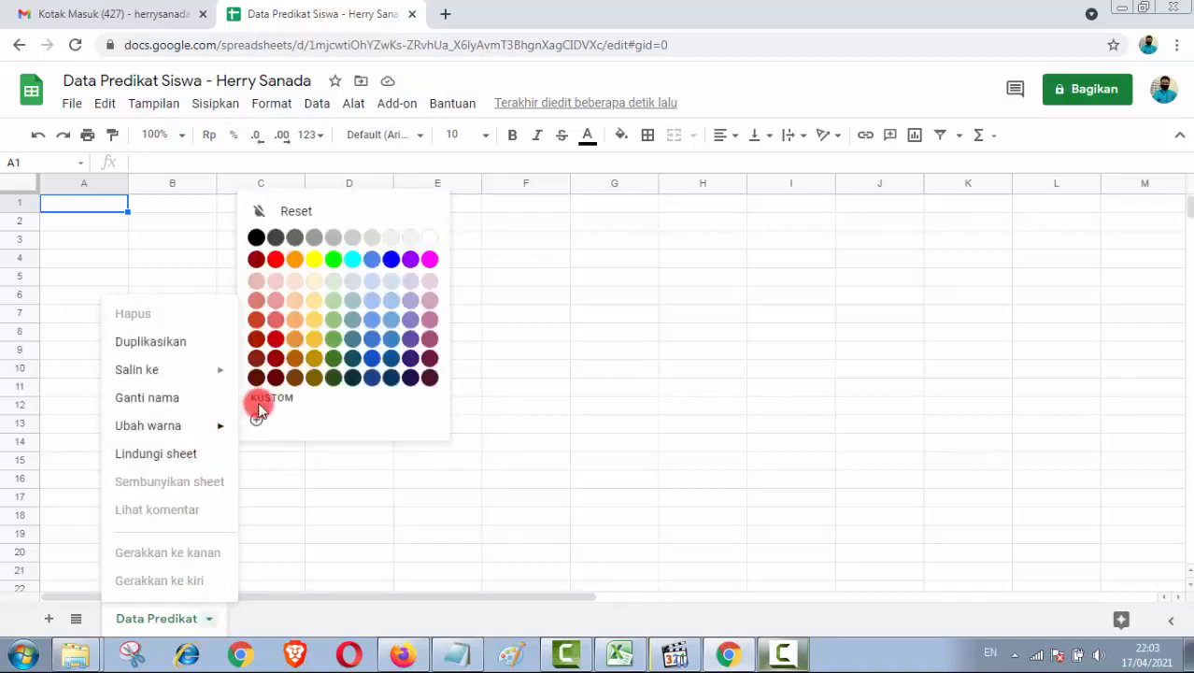
left_click(276, 260)
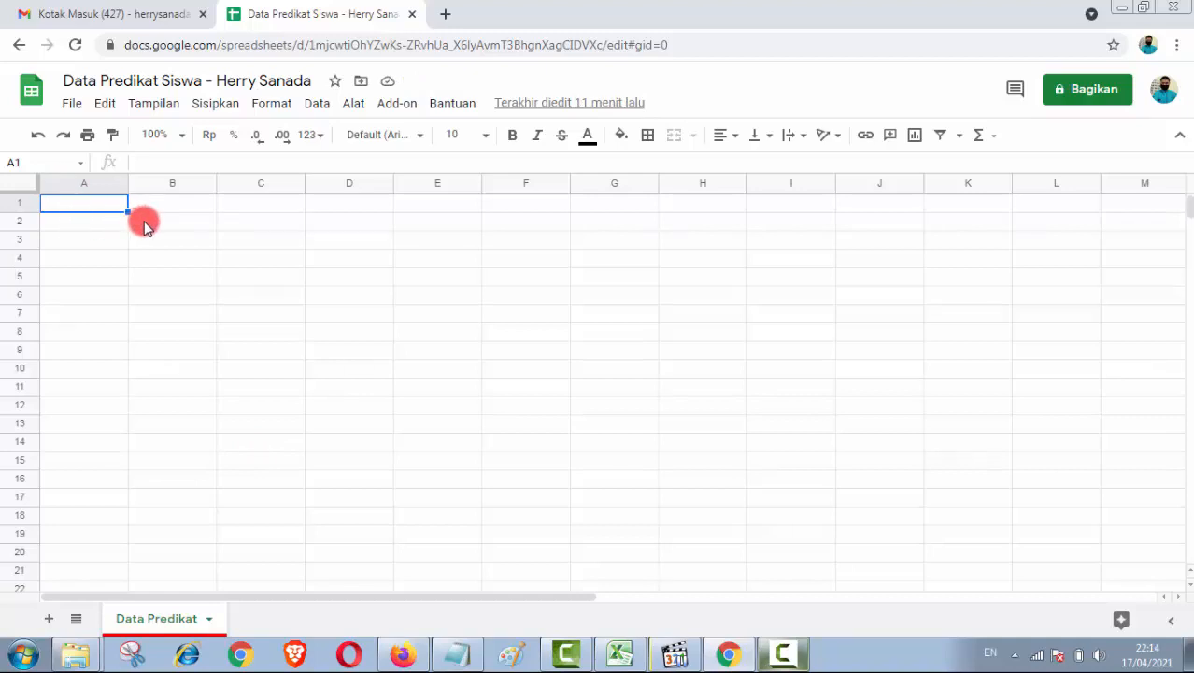
- Enter the table title "TABEL NILAI" in cell B2 and "KELAS 11" in cell B3
left_click(145, 227)
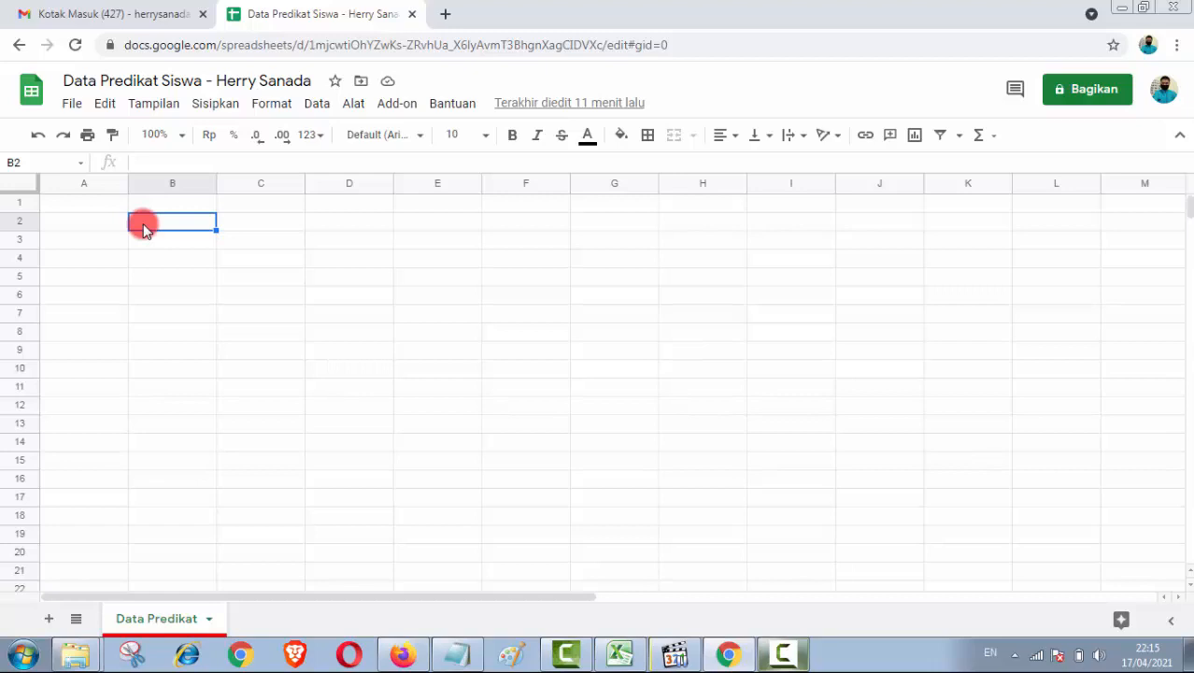
type("TABEL NILAI")
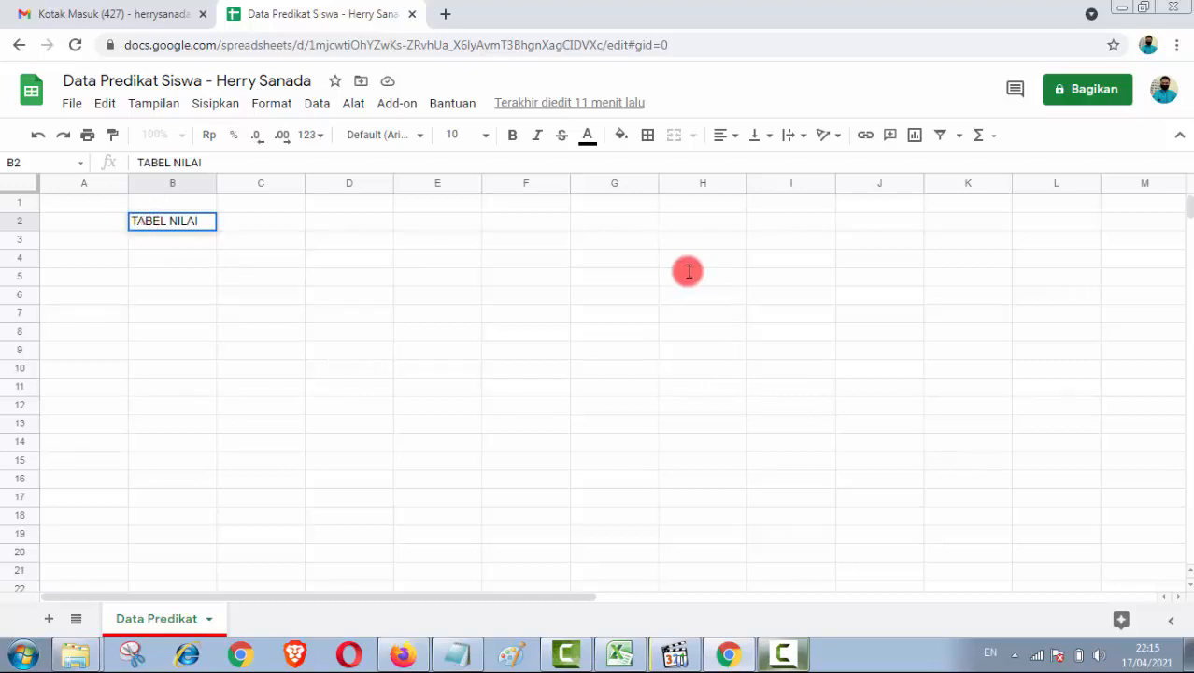
key("Return")
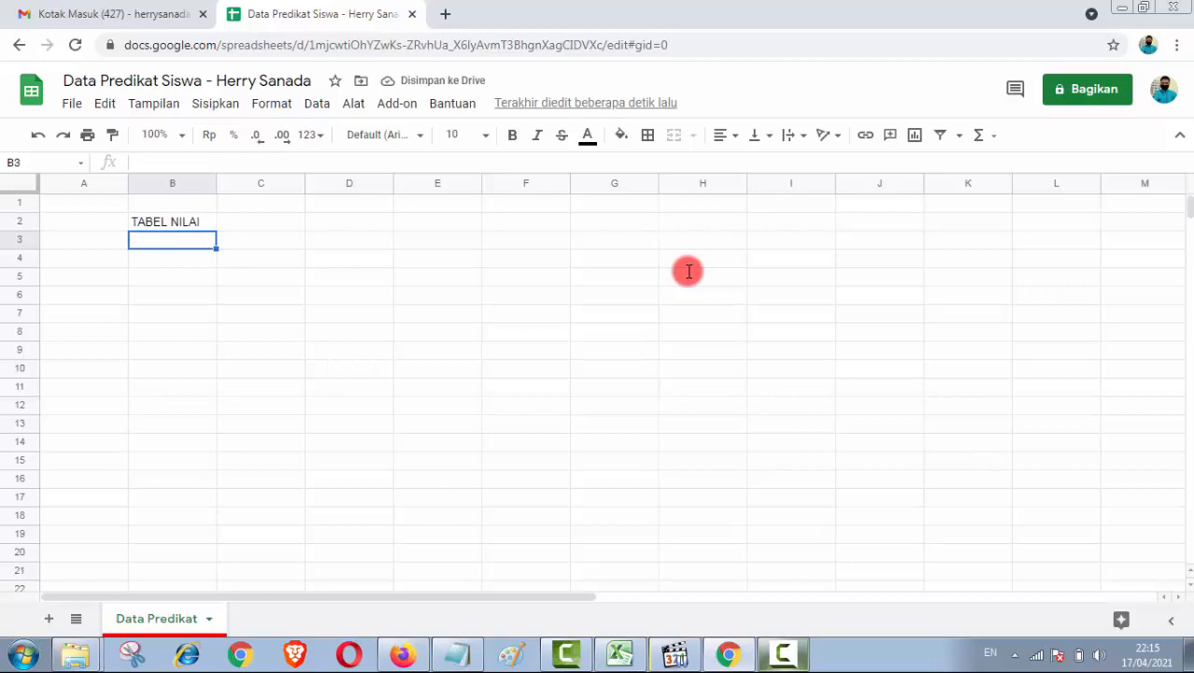
type("KELAS 11")
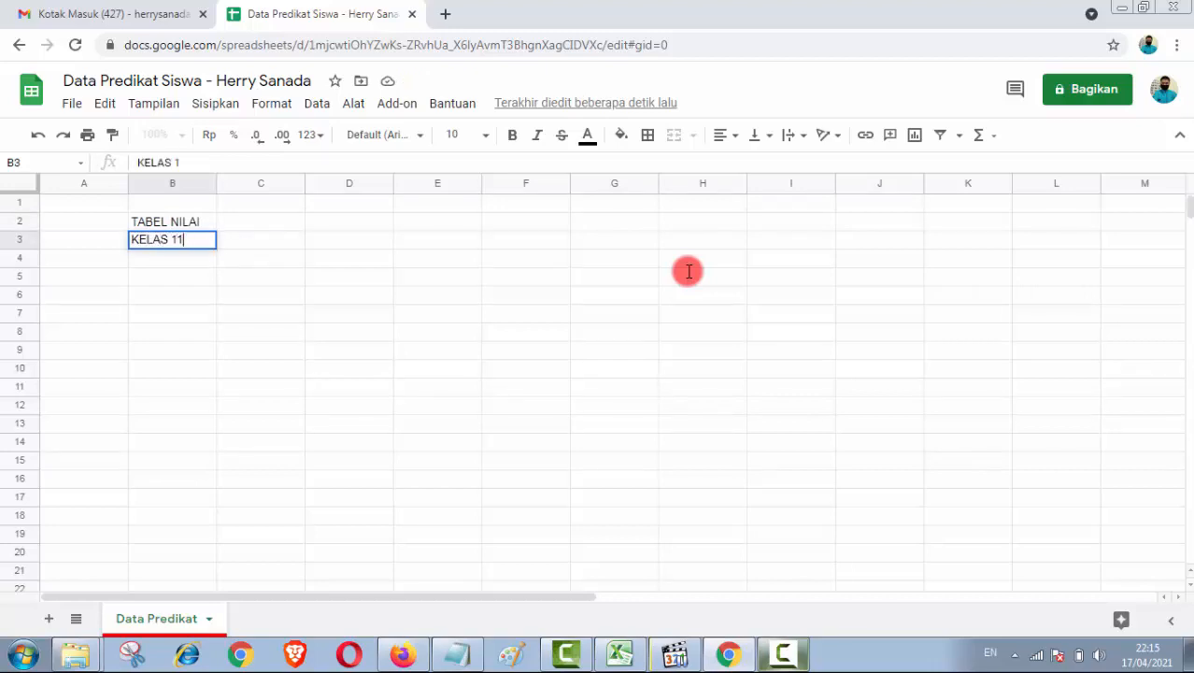
type("1")
key("BackSpace")
key("Return")
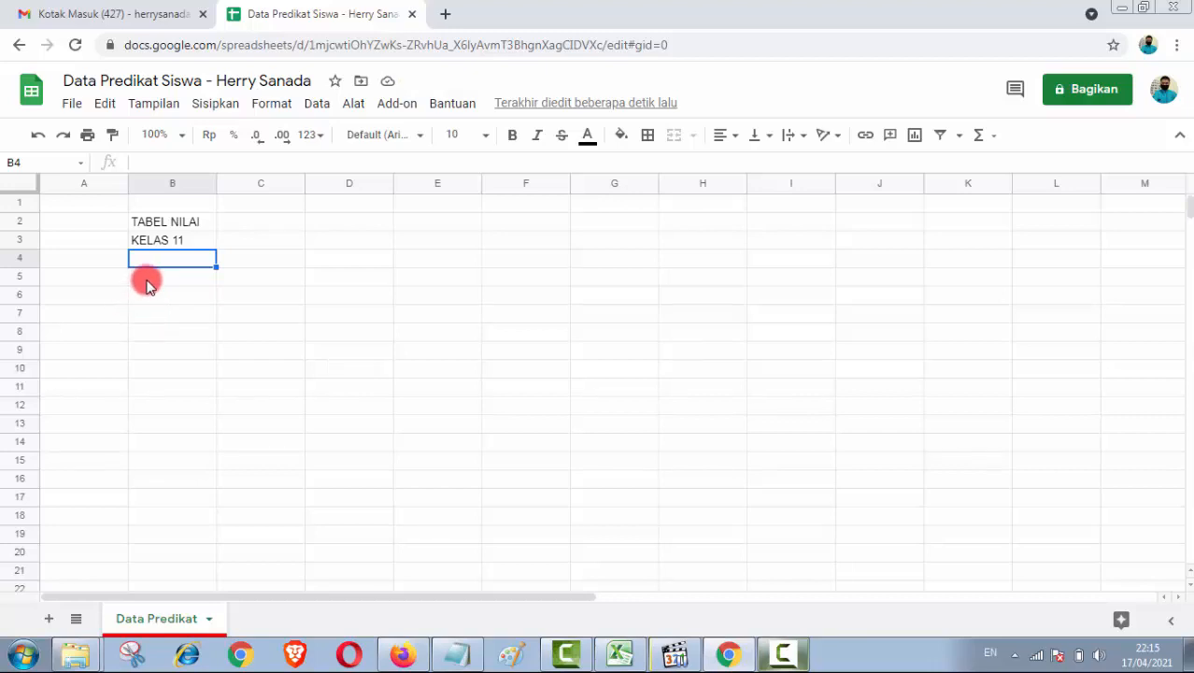
- Enter the column headers No, Nama Siswa, Nilai and Predikat in cells B5 to E5
left_click(147, 282)
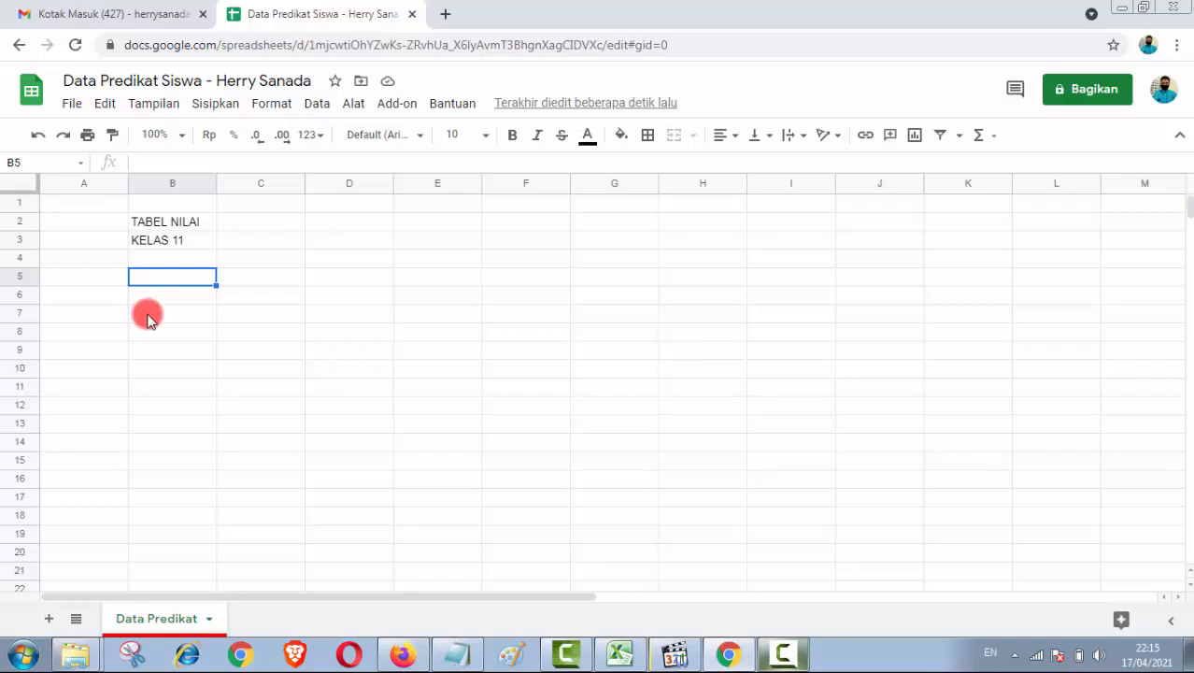
type("No")
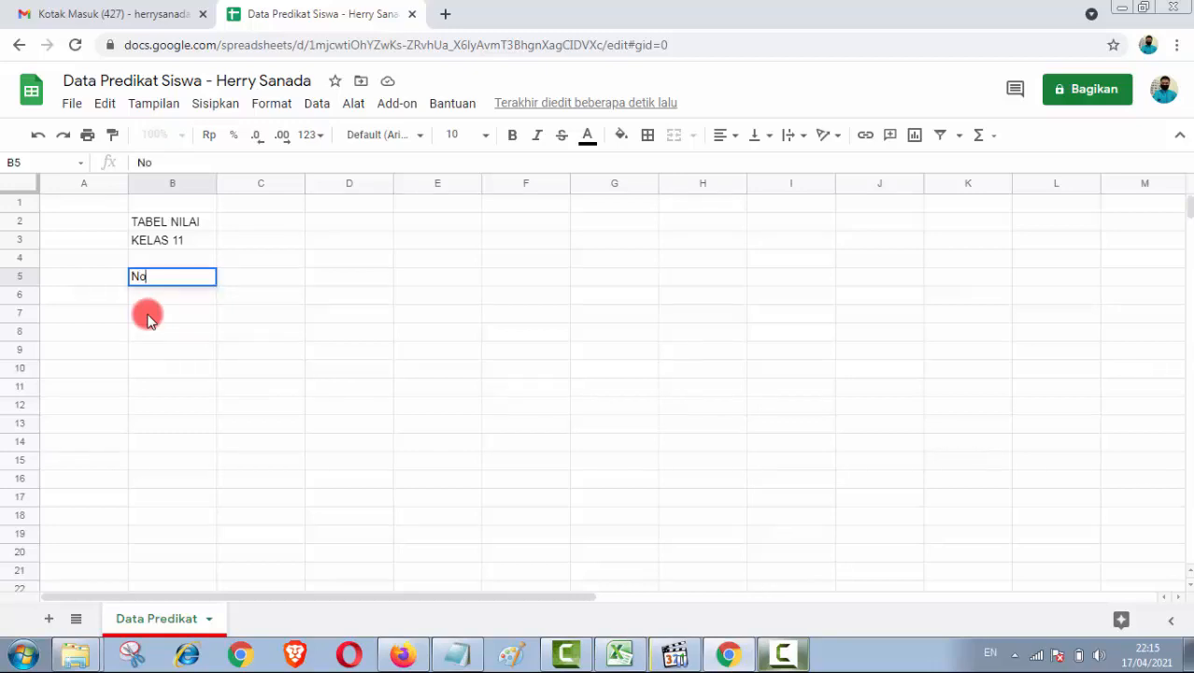
key("Tab")
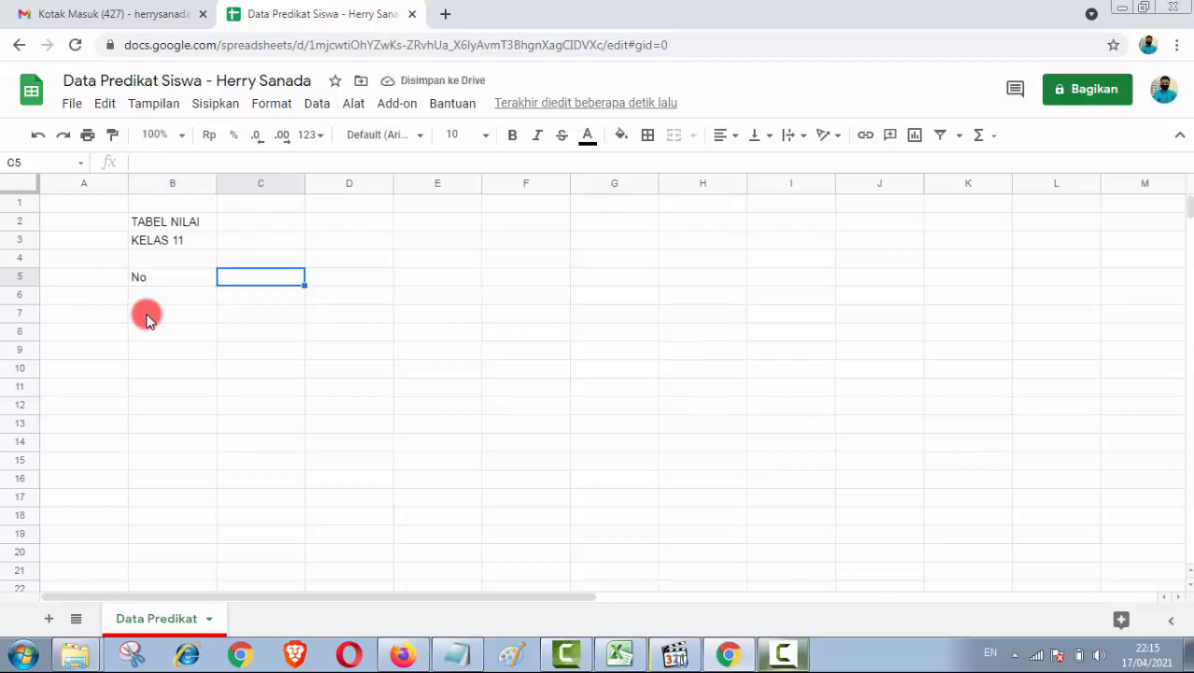
type("Nama Sisw")
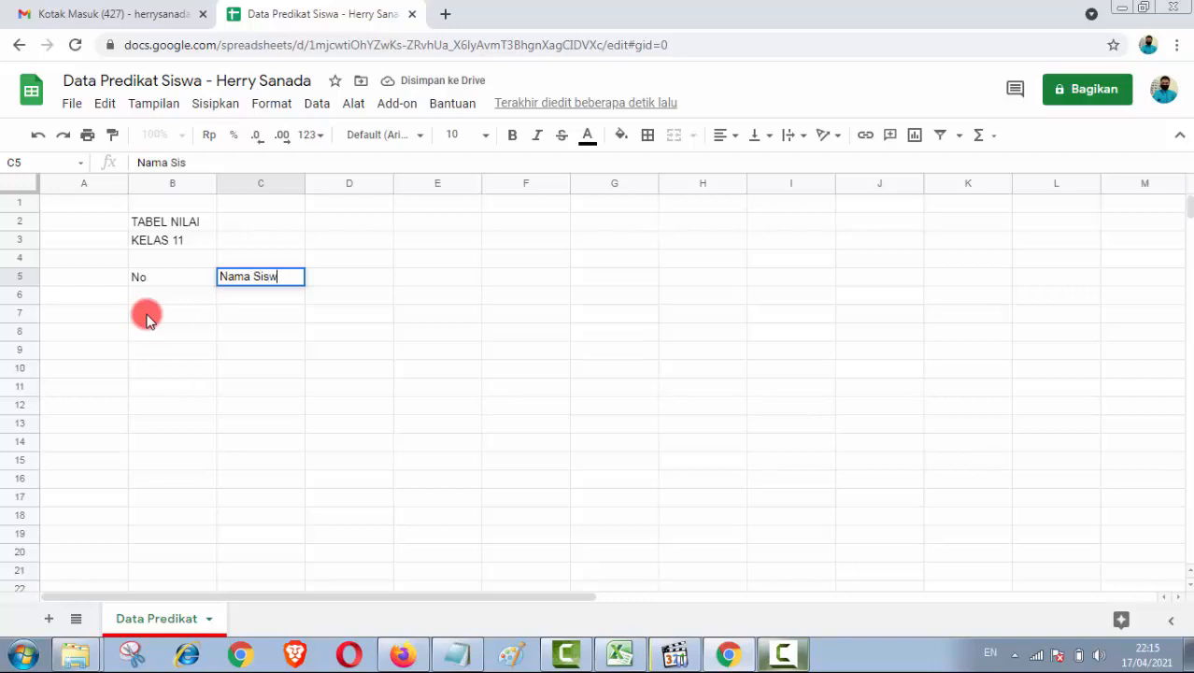
type("a")
key("Tab")
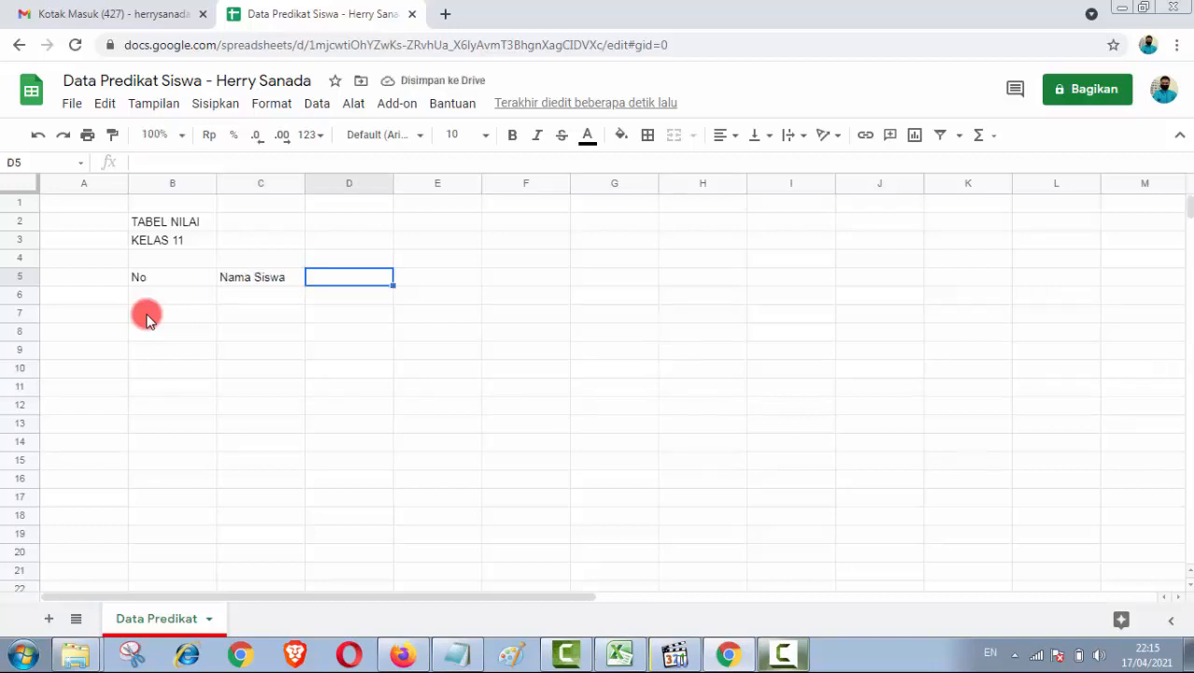
type("Nil")
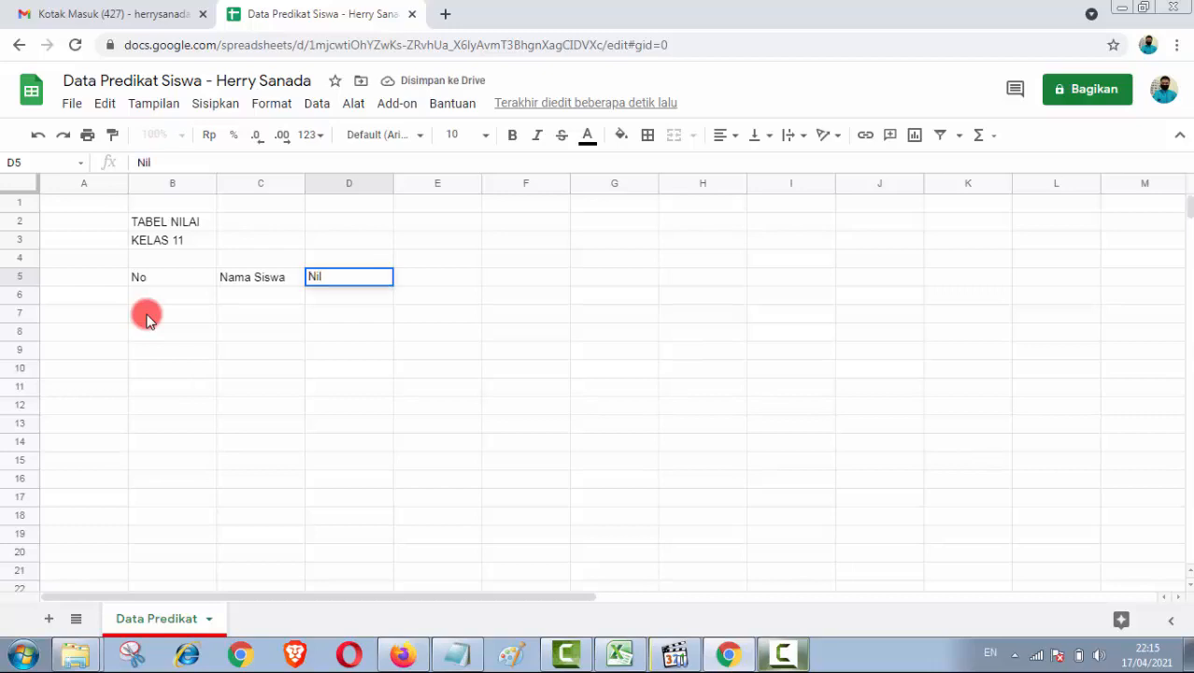
type("ai")
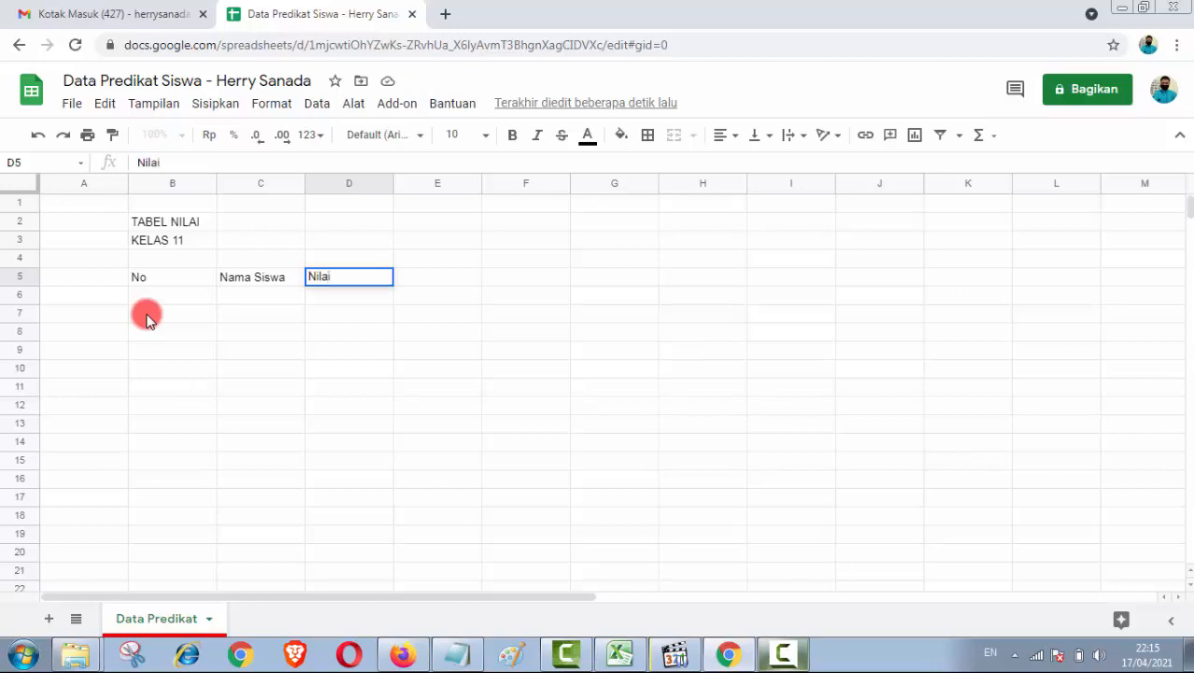
key("Tab")
type("Predikat")
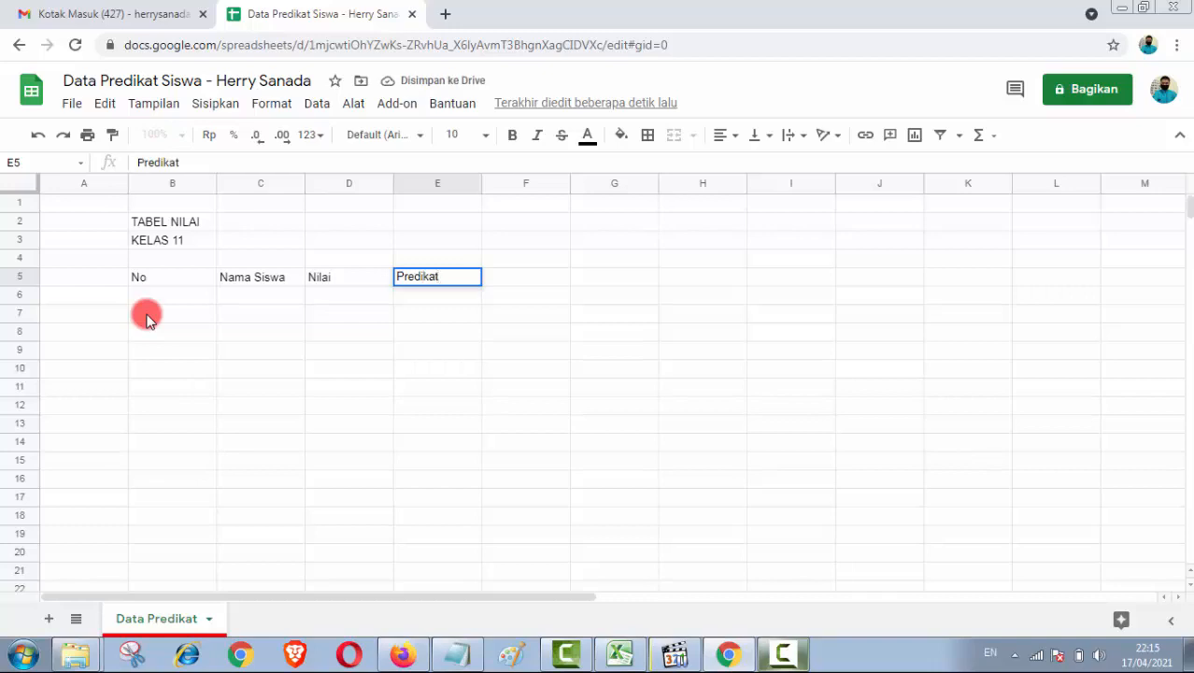
key("Tab")
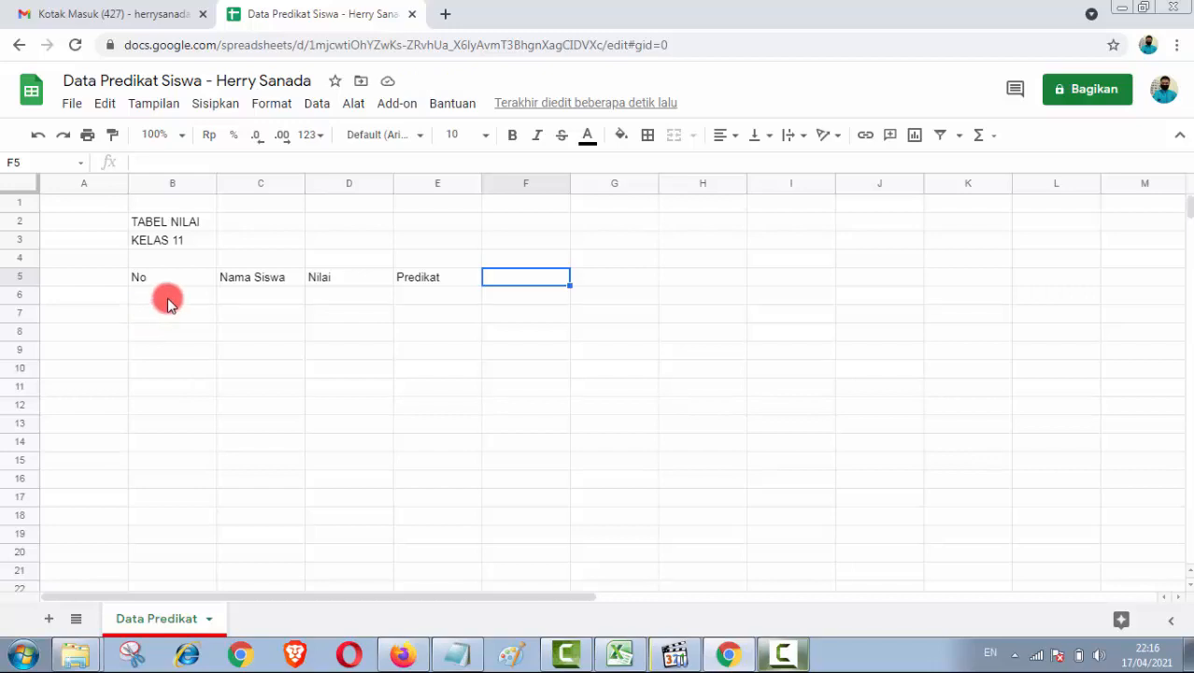
- Number the rows under the No header from 1 to 10 in cells B6 to B15
left_click(167, 298)
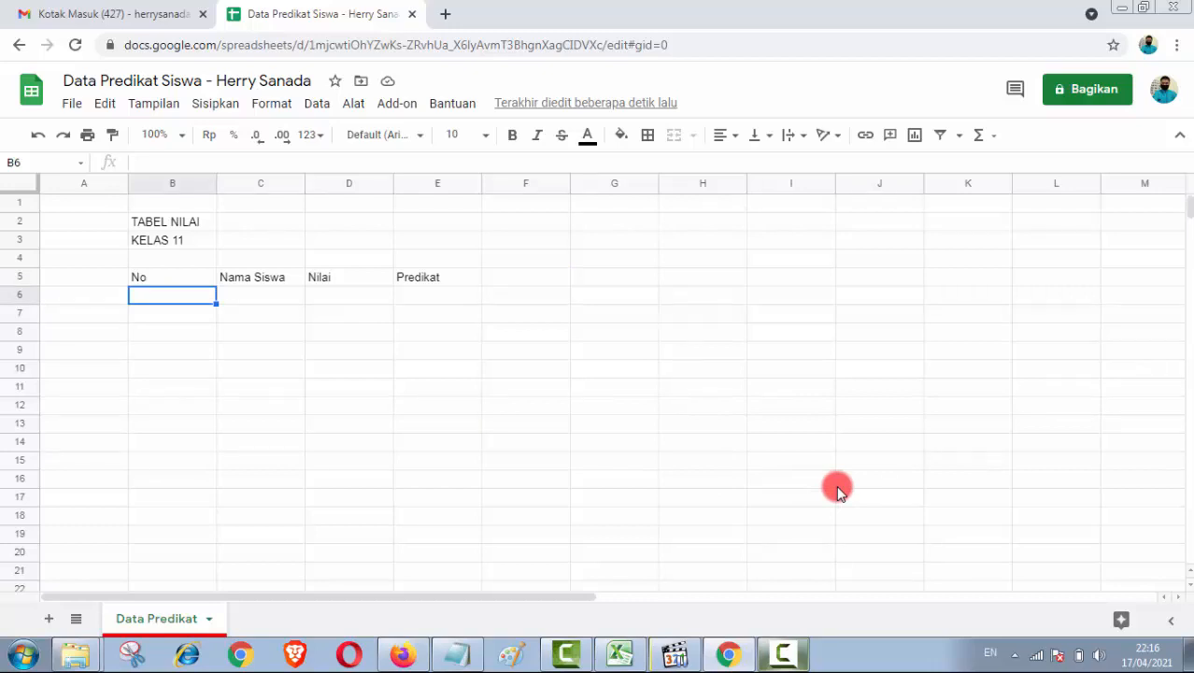
type("1")
key("Return")
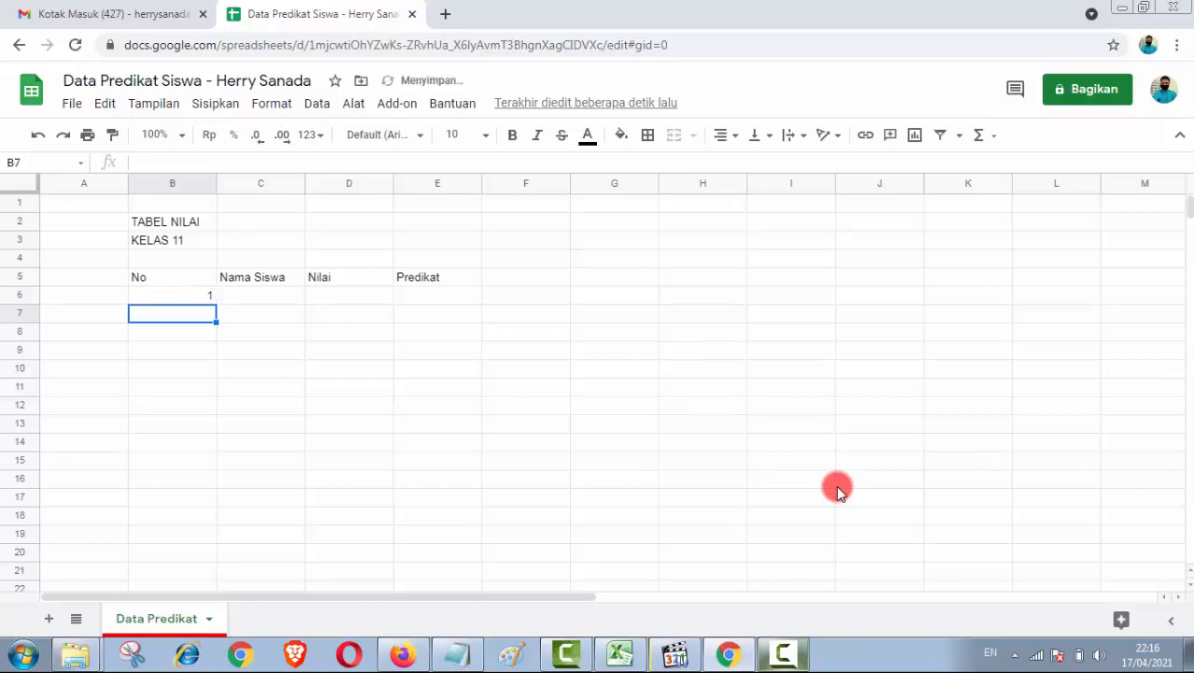
type("2")
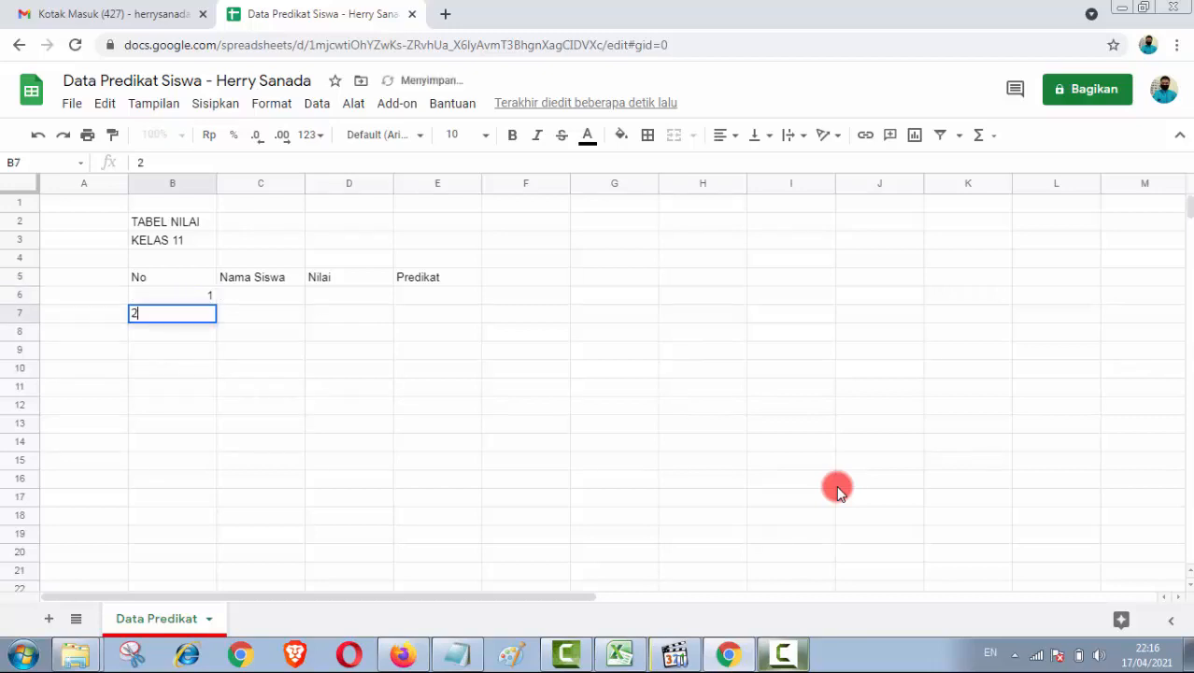
key("Return")
type("3")
key("Return")
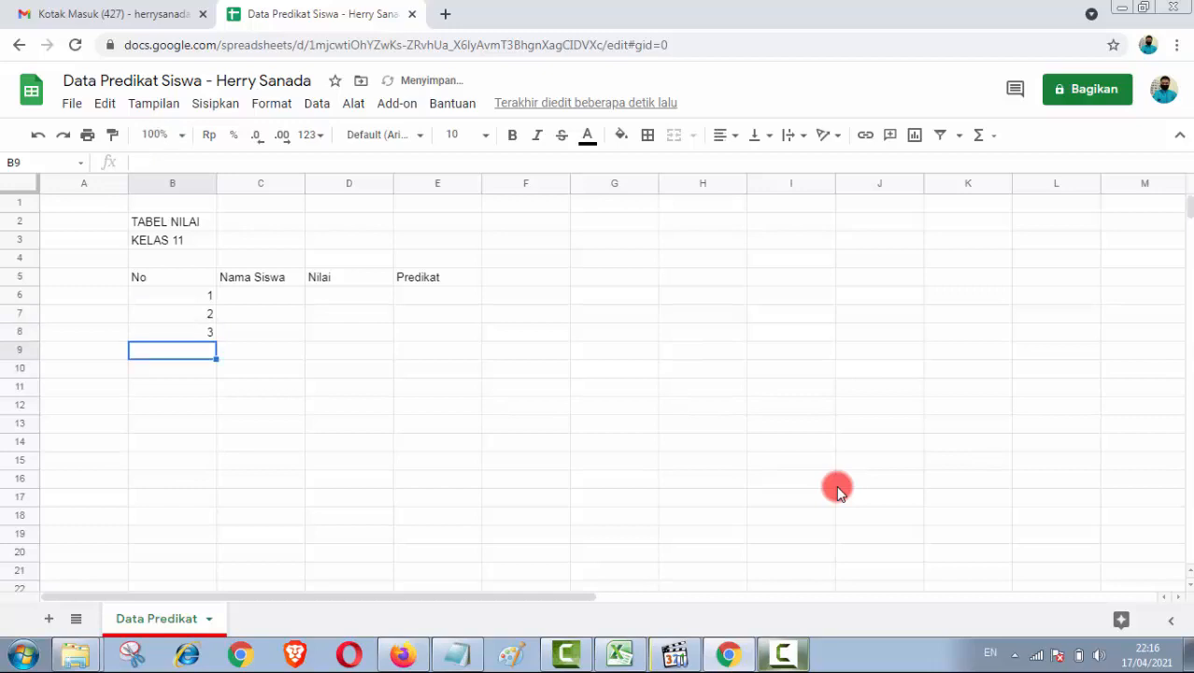
type("4")
key("Return")
type("5")
key("Return")
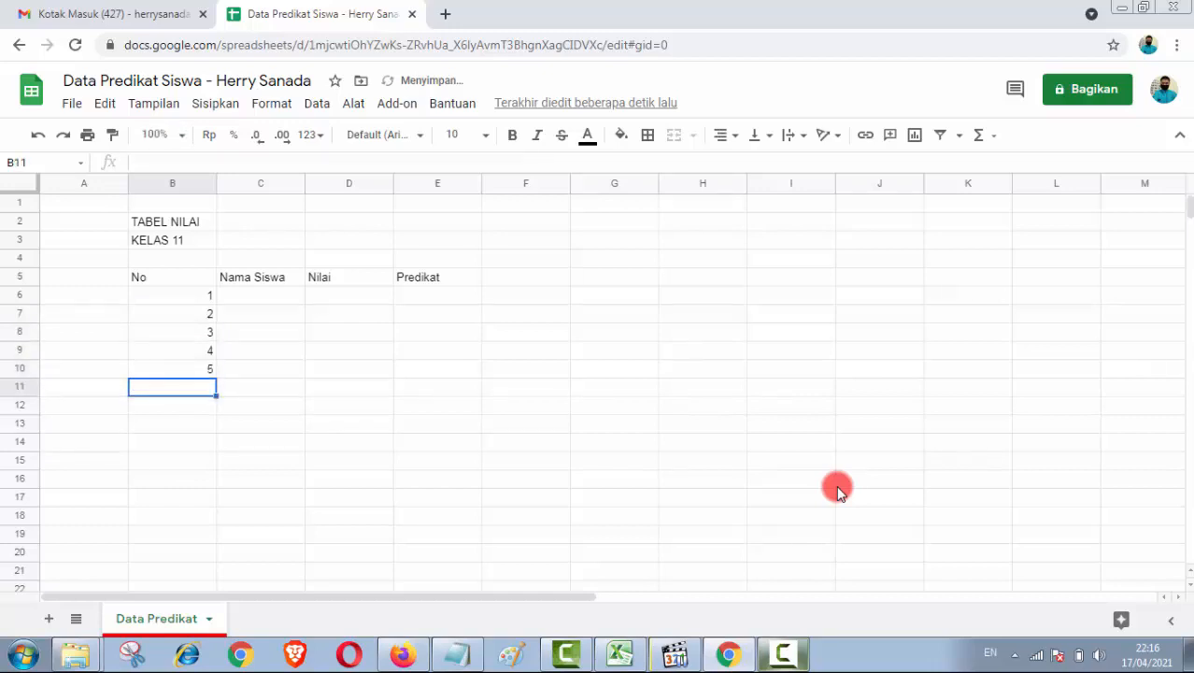
type("6")
key("Return")
type("7")
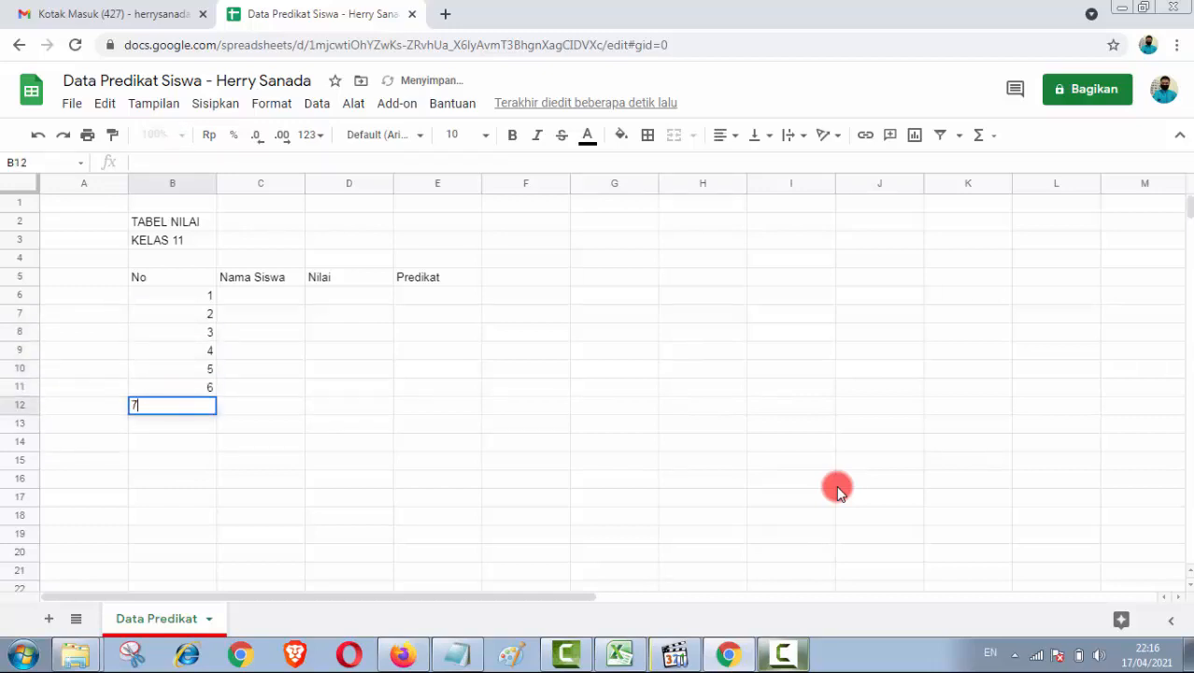
key("Return")
type("8")
key("Return")
type("9")
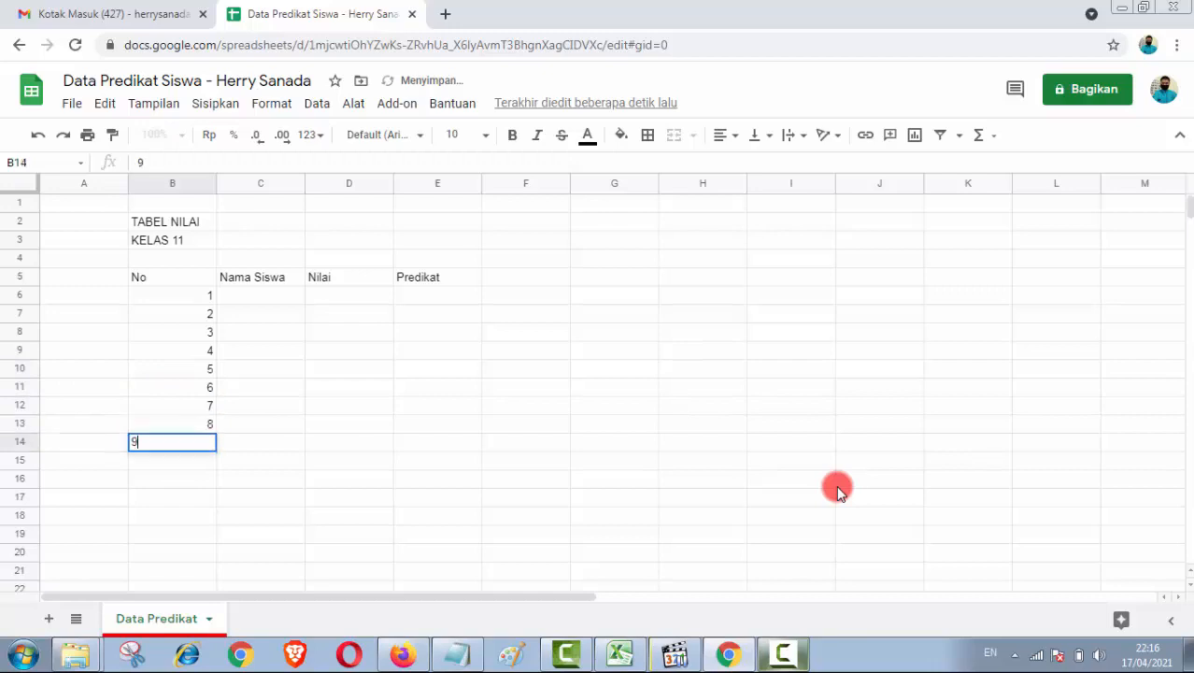
key("Return")
type("10")
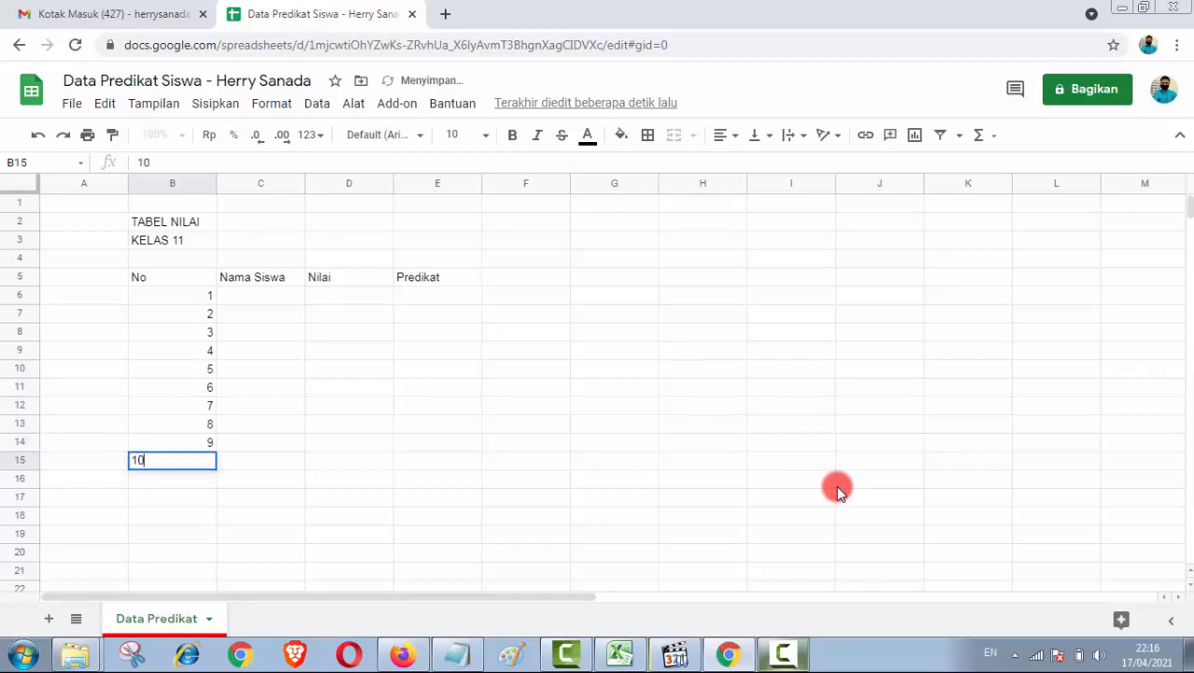
key("Tab")
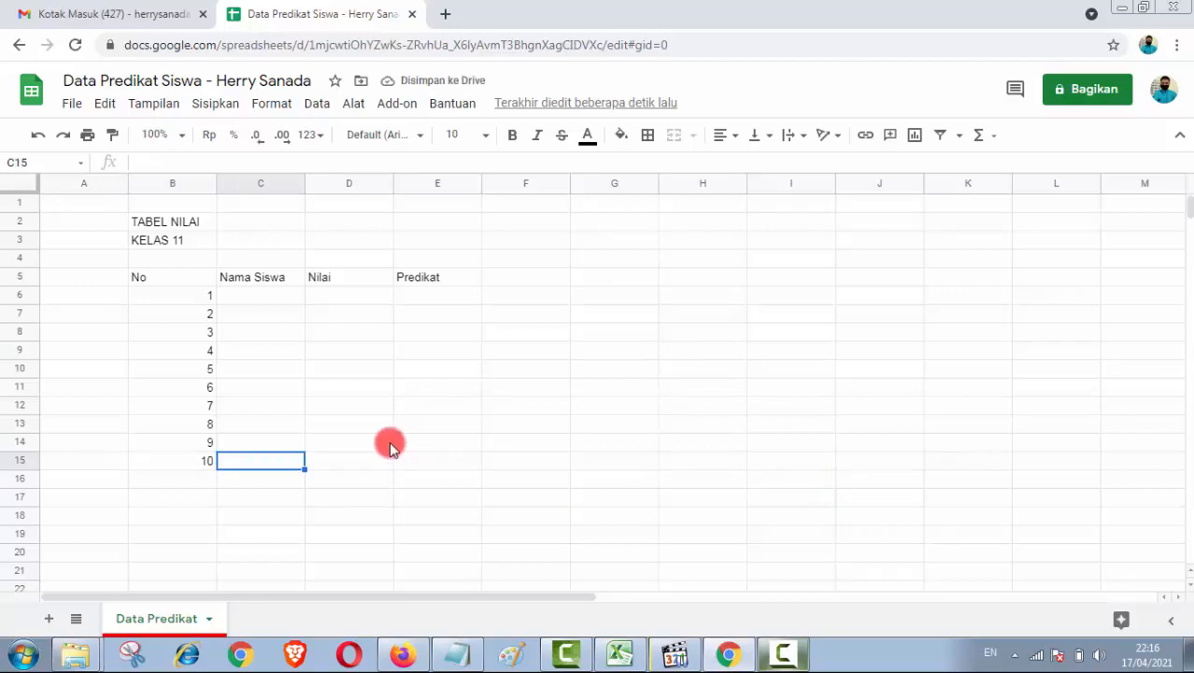
- Widen the Nama Siswa column to about two and a half times the width of the No column
left_click(253, 305)
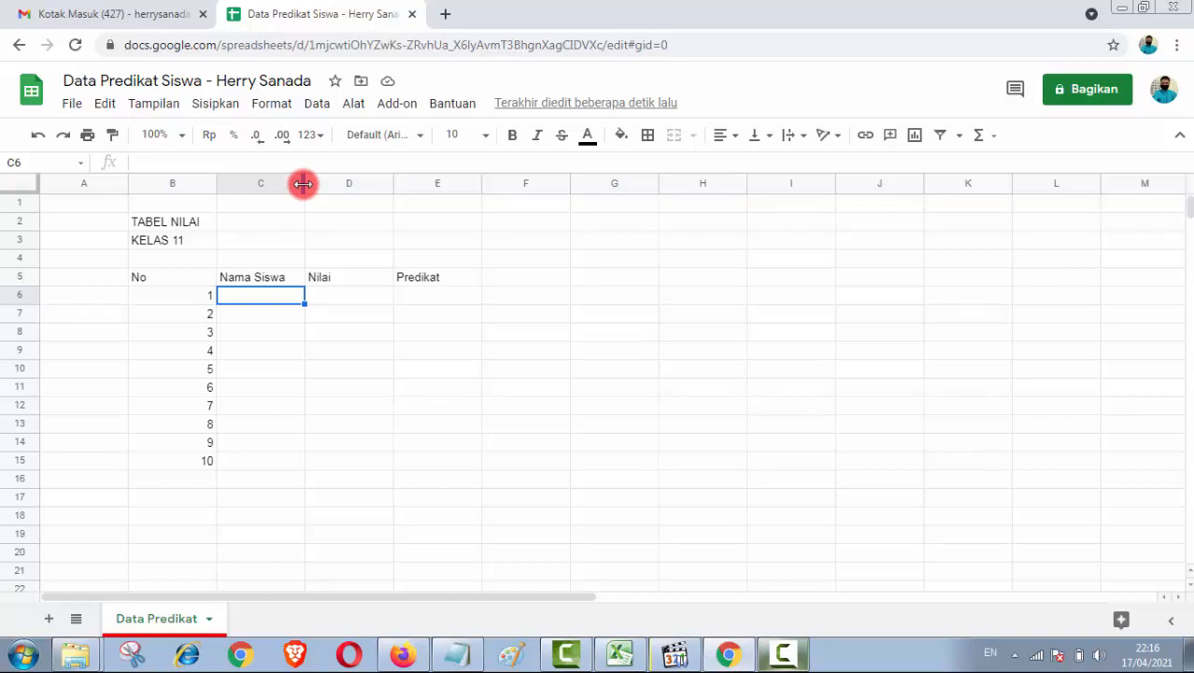
left_click_drag(303, 183, 398, 191)
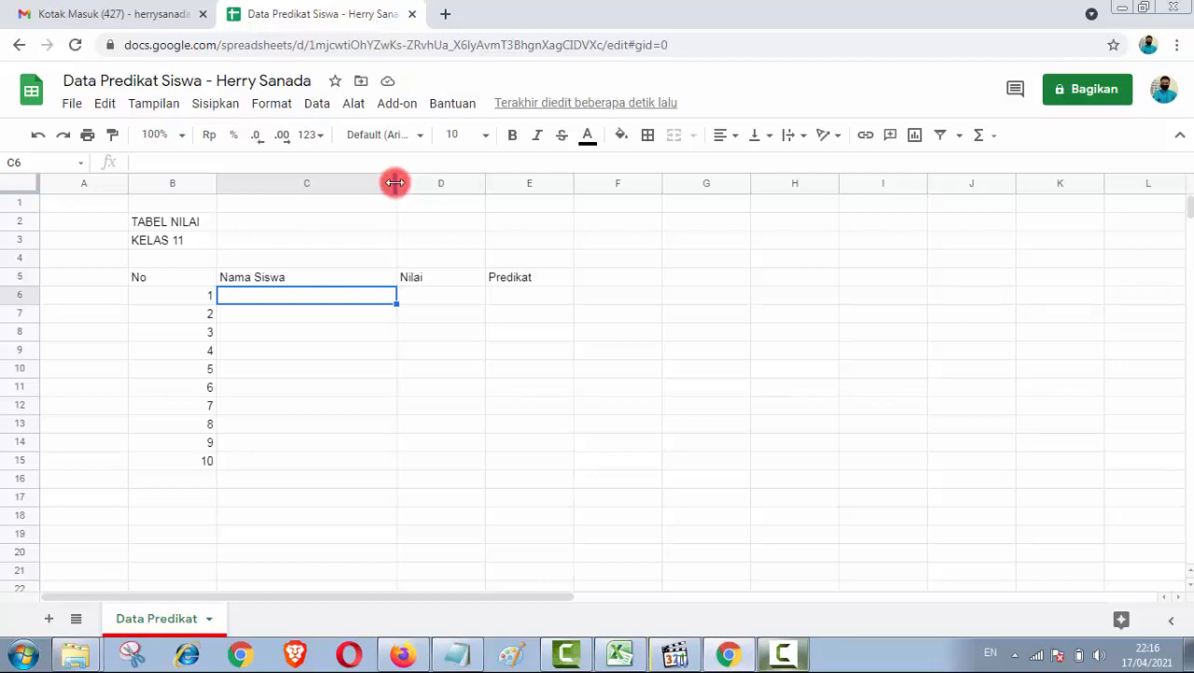
left_click_drag(433, 190, 456, 217)
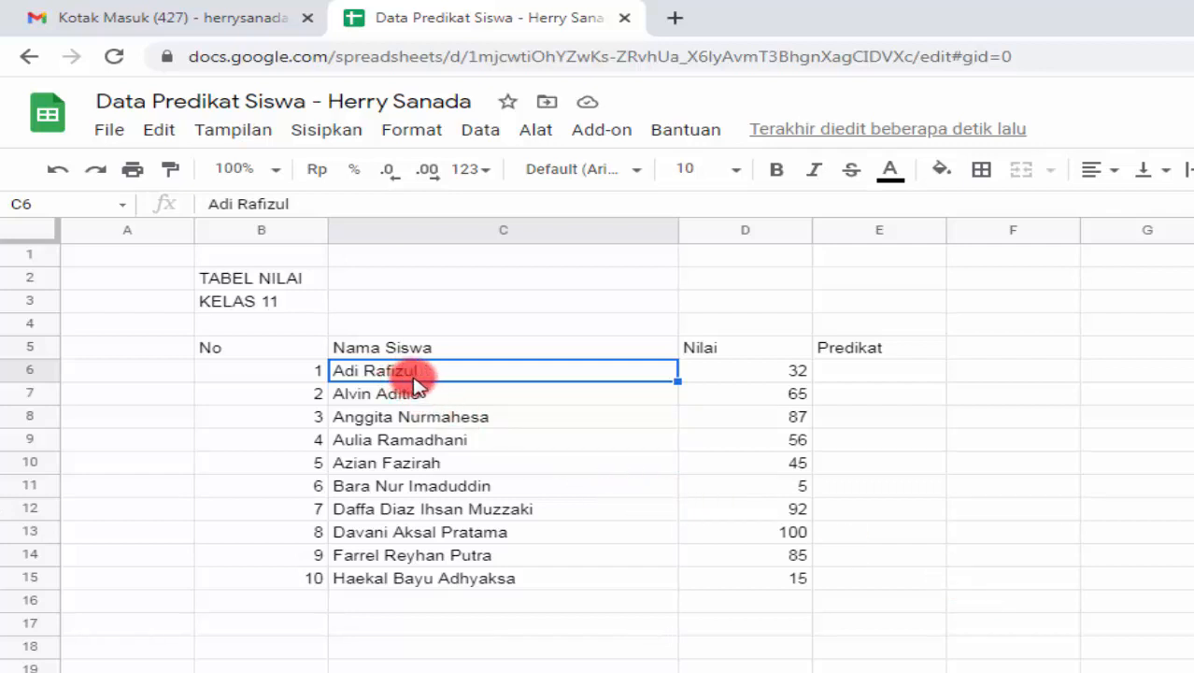
left_click(519, 581)
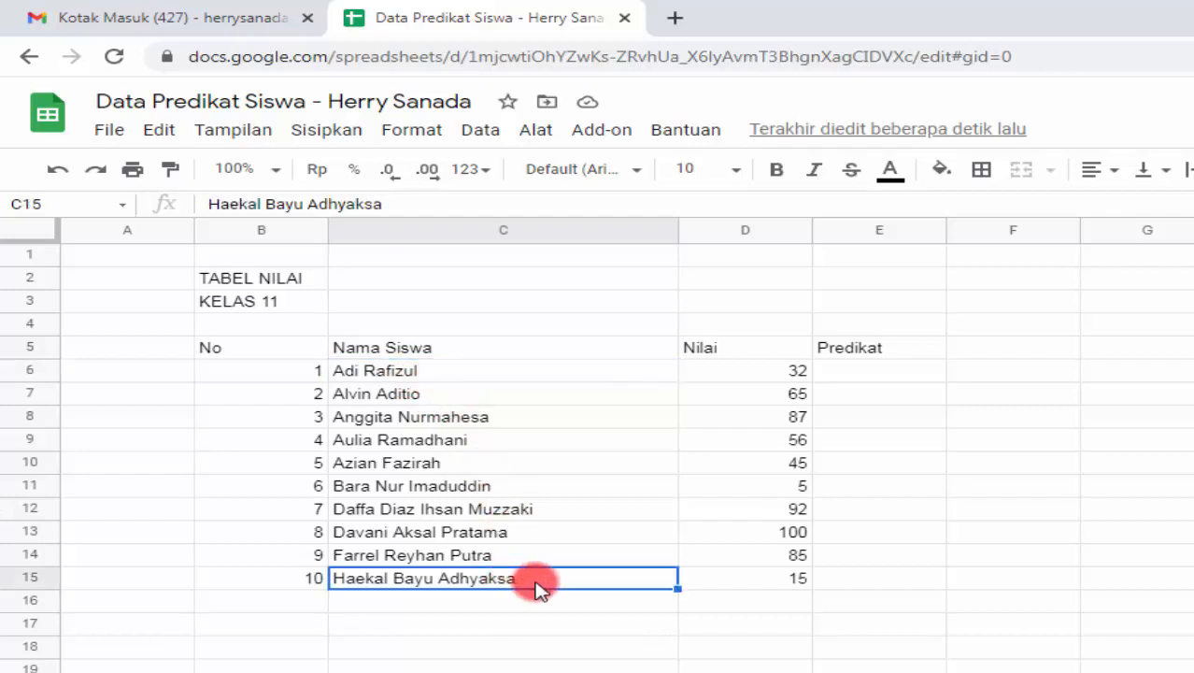
left_click(790, 373)
left_click(801, 581)
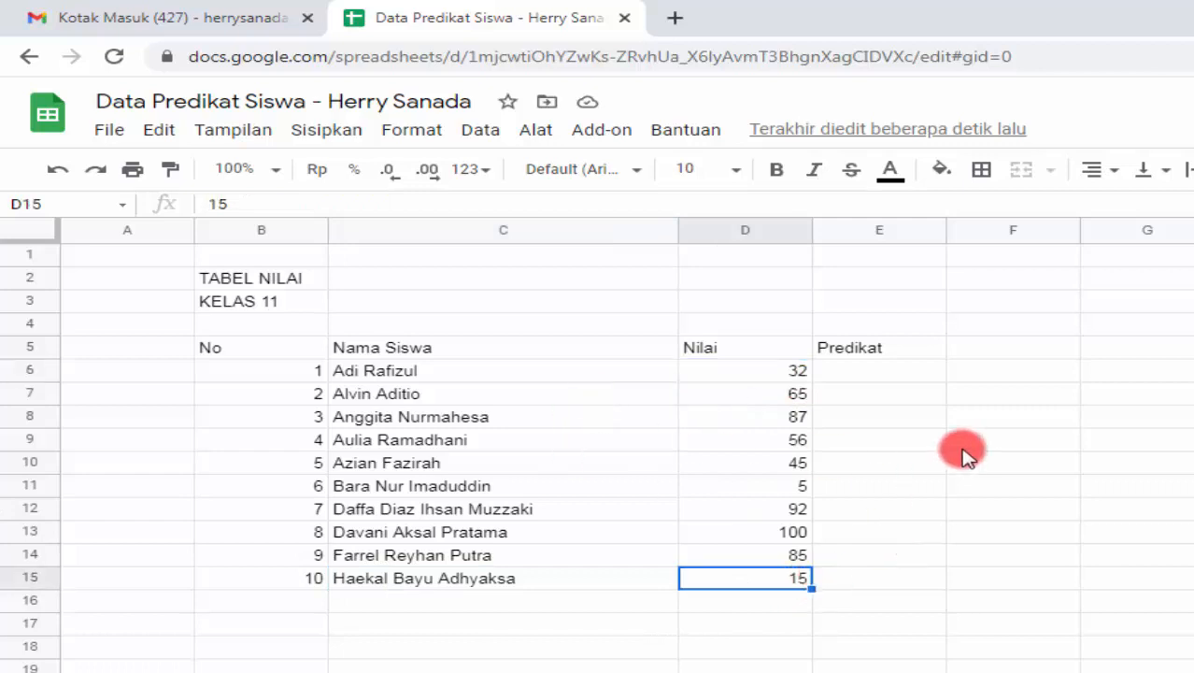
left_click(1077, 400)
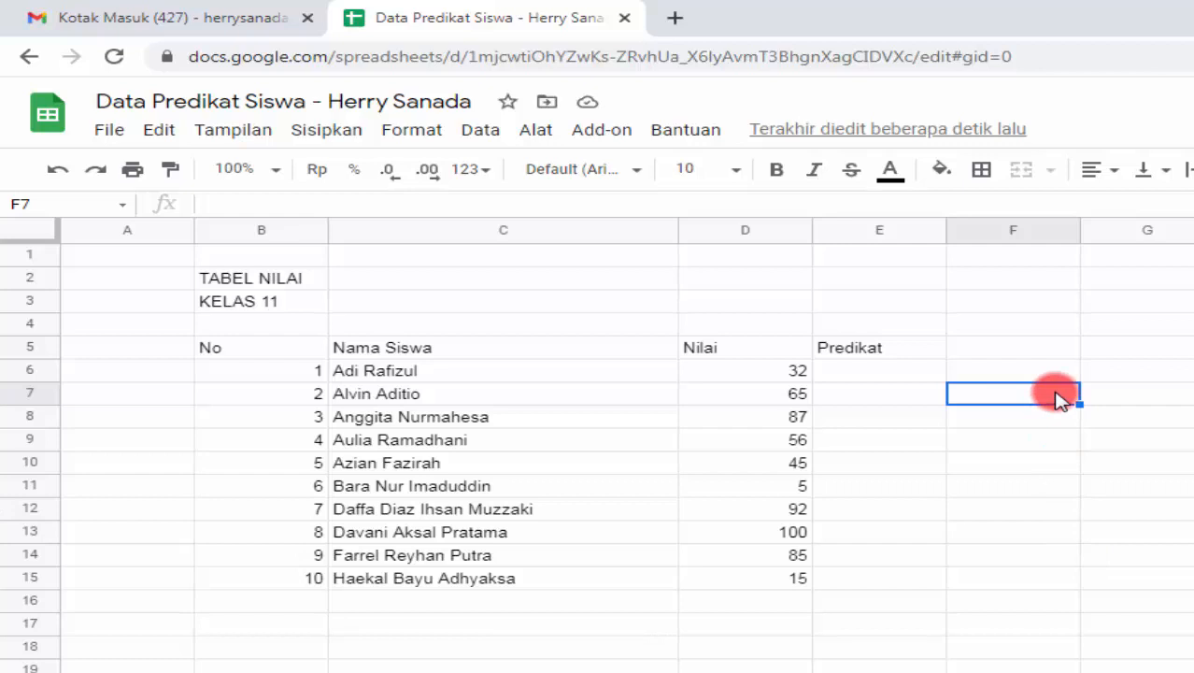
- Merge cells B2 to E2 and centre the title TABEL NILAI across them
left_click(290, 279)
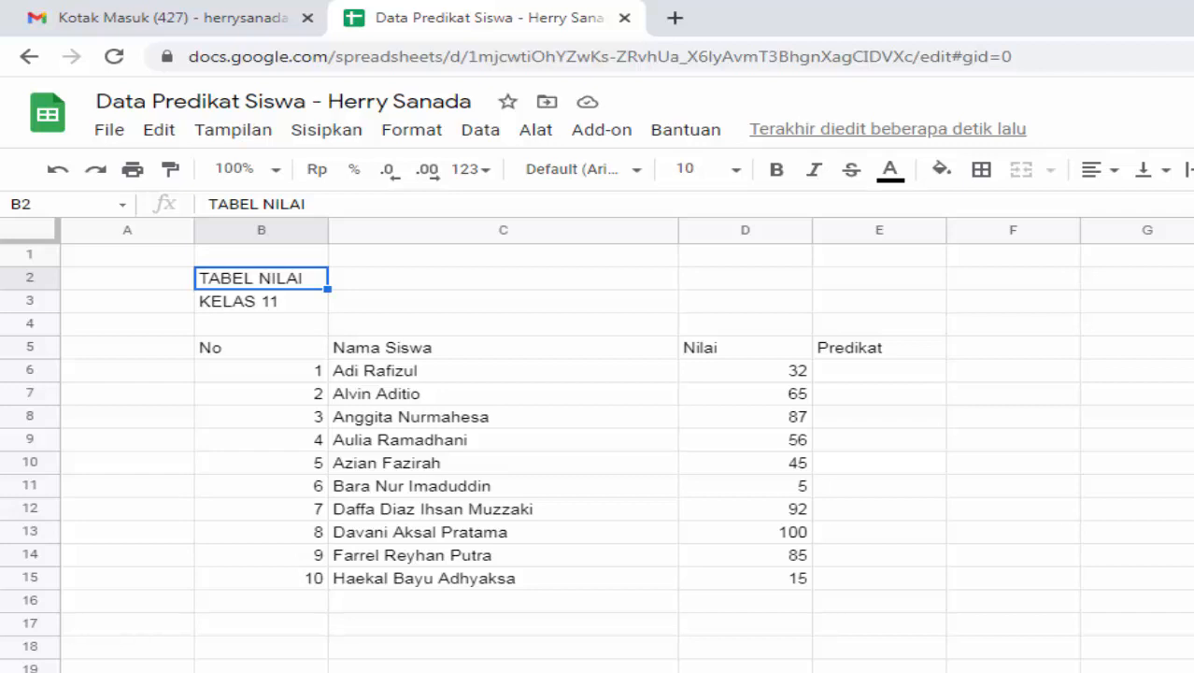
key("shift+Right")
key("shift+Right")
key("shift+Right")
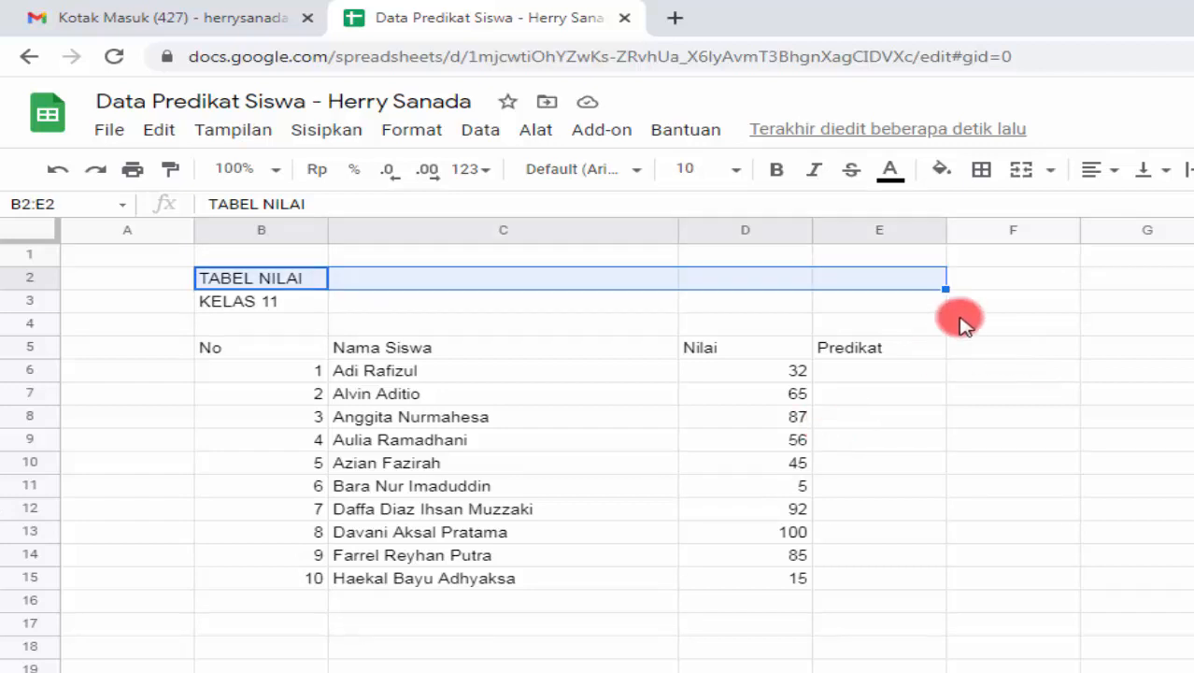
left_click(1037, 174)
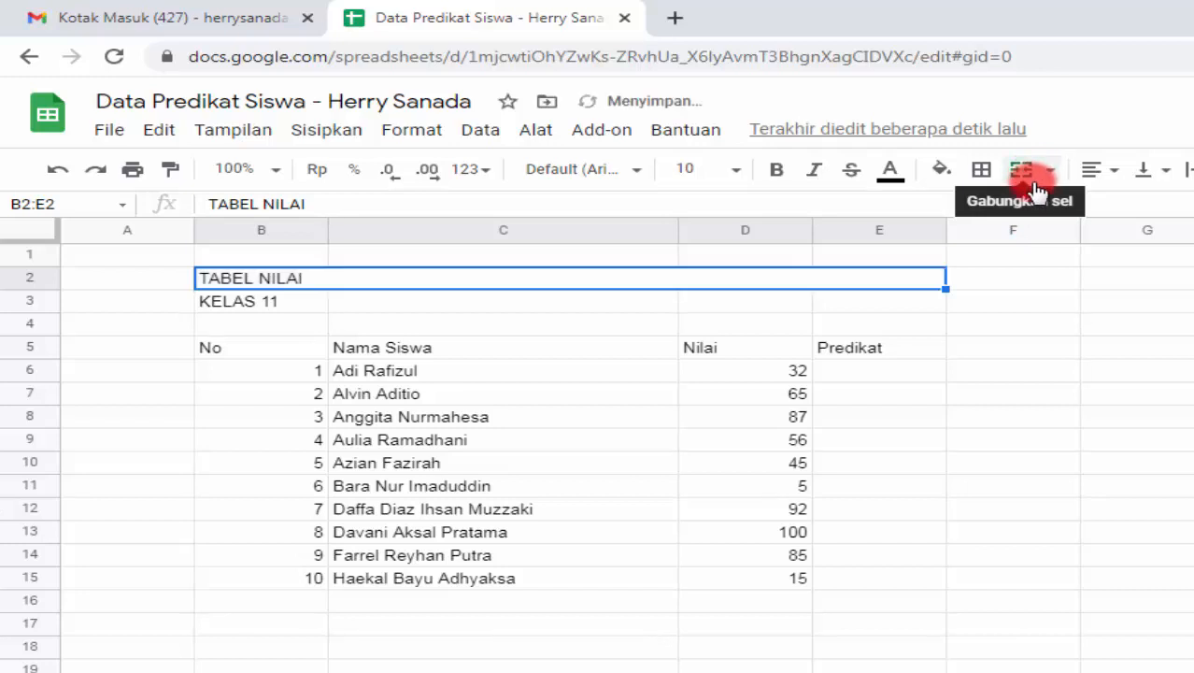
left_click(1114, 173)
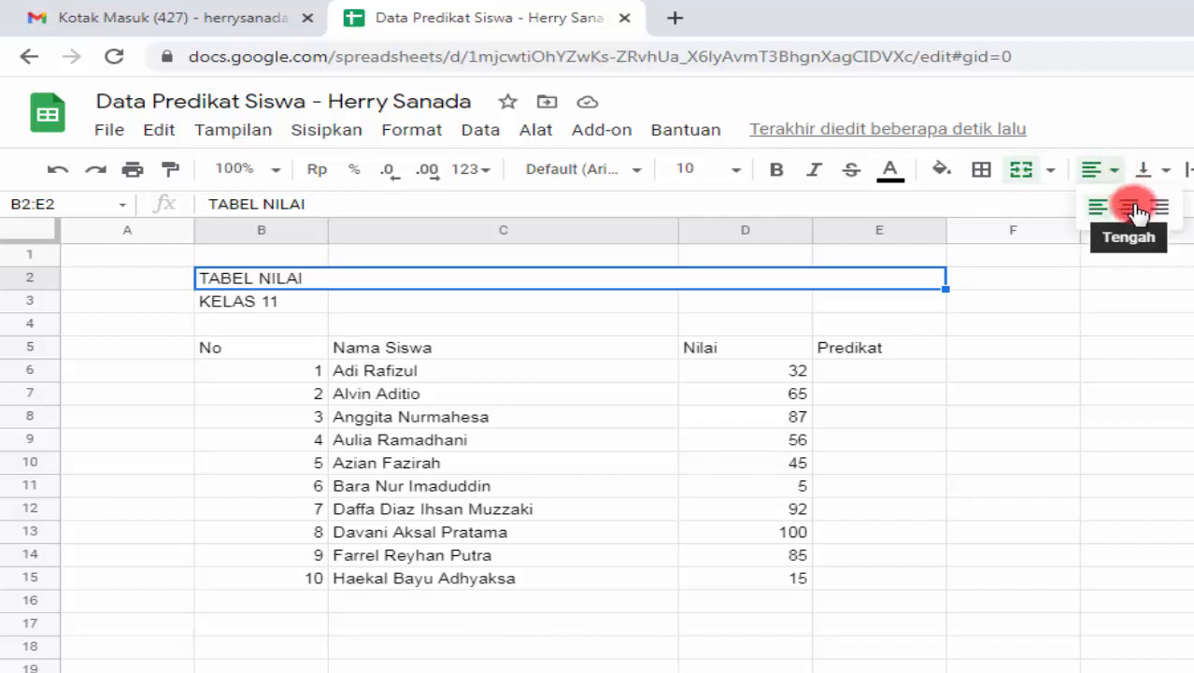
left_click(1132, 207)
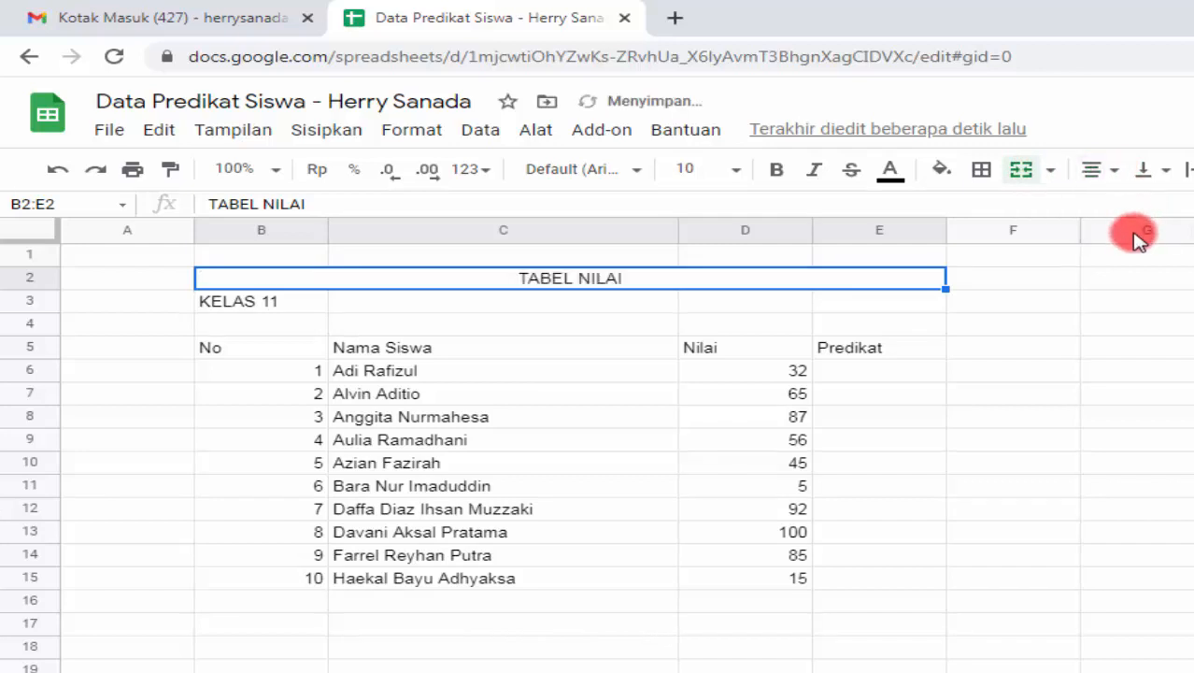
- Make the title TABEL NILAI bold with font size 24
left_click(778, 177)
left_click(739, 178)
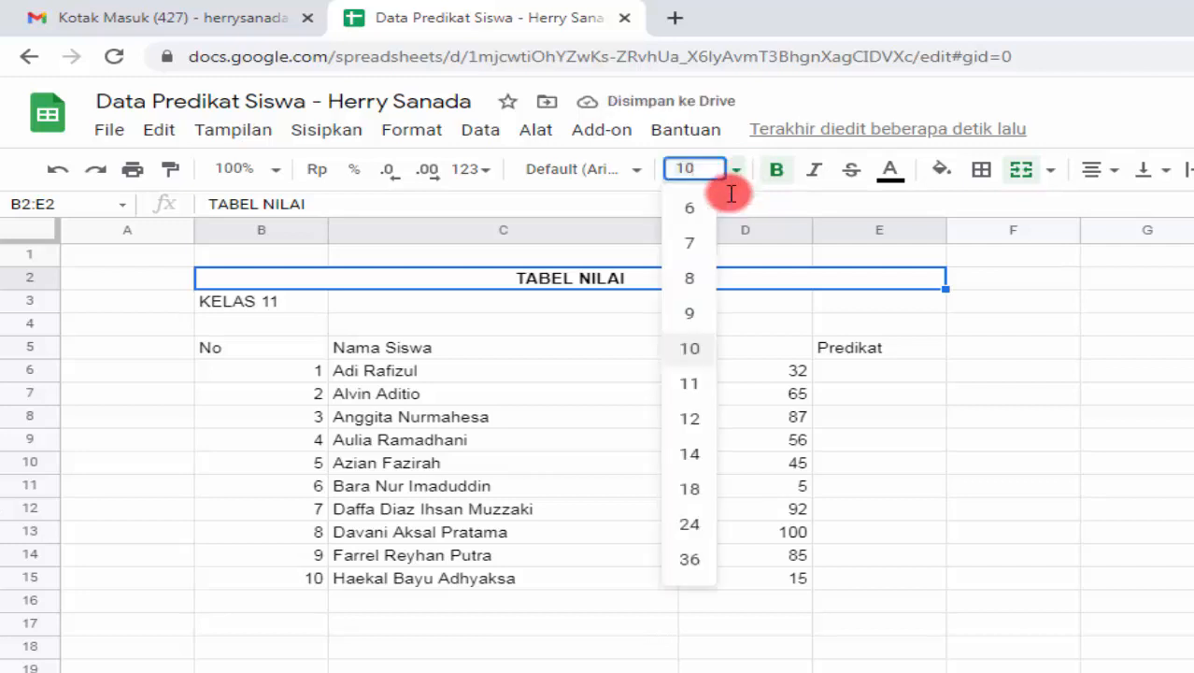
left_click(689, 524)
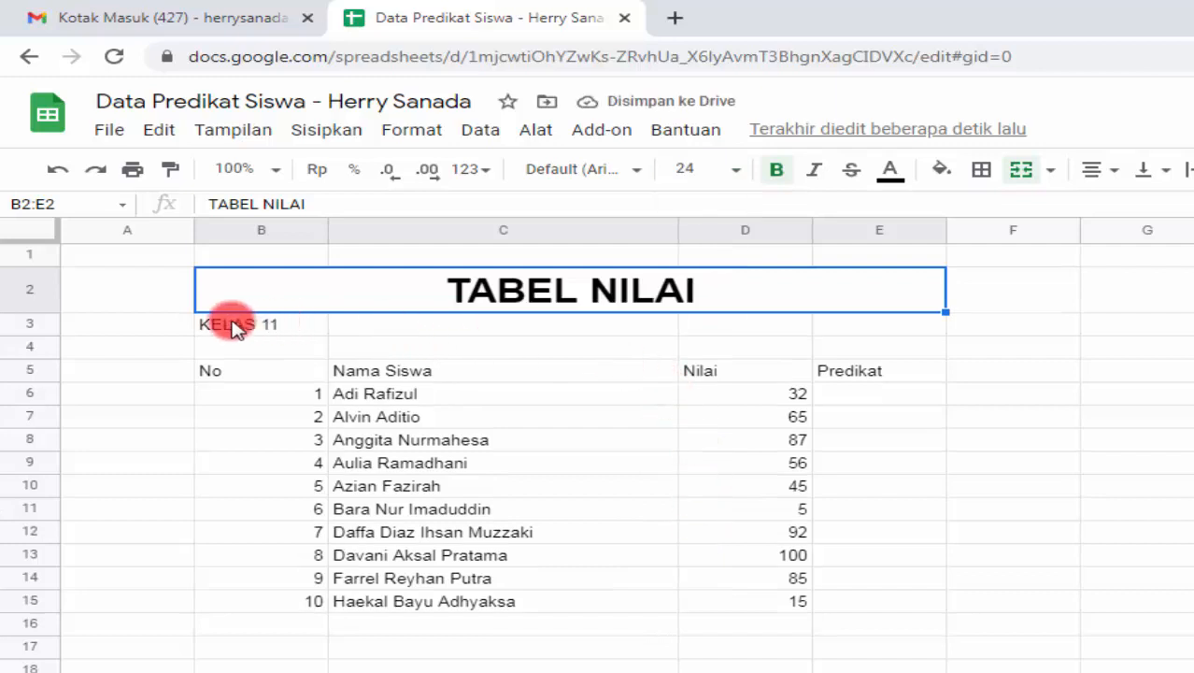
- Merge cells B3 to E3 and centre the subtitle KELAS 11 across them
key("Down")
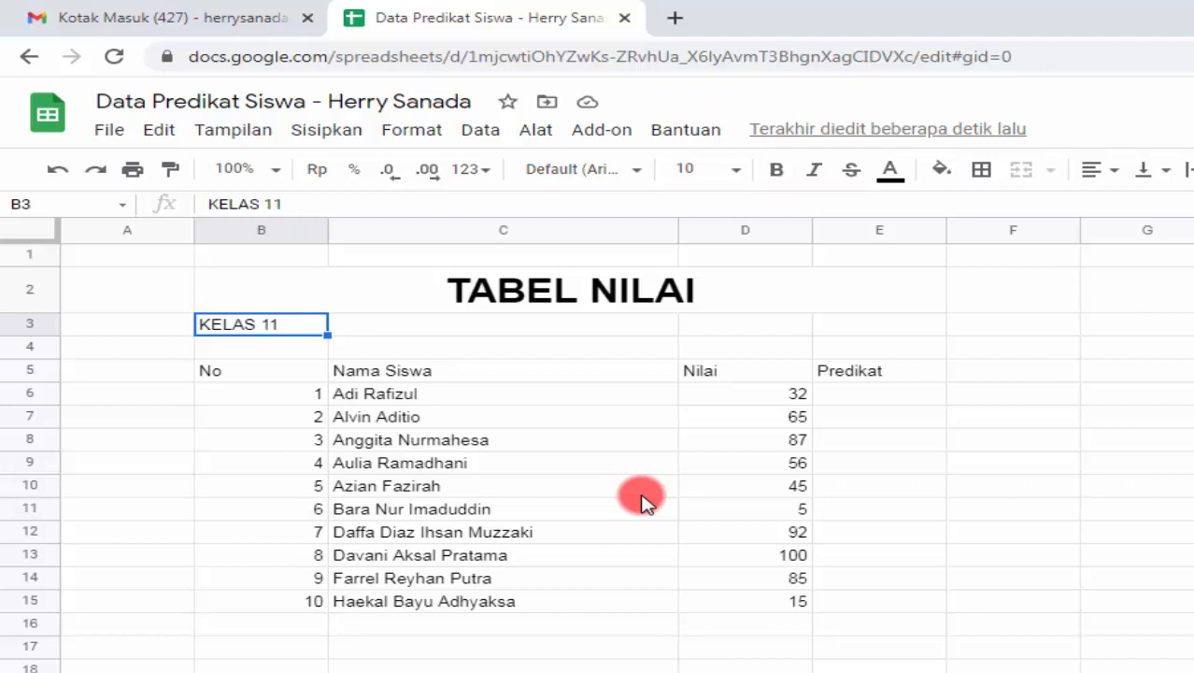
key("shift+Right")
key("shift+Right")
key("shift+Right")
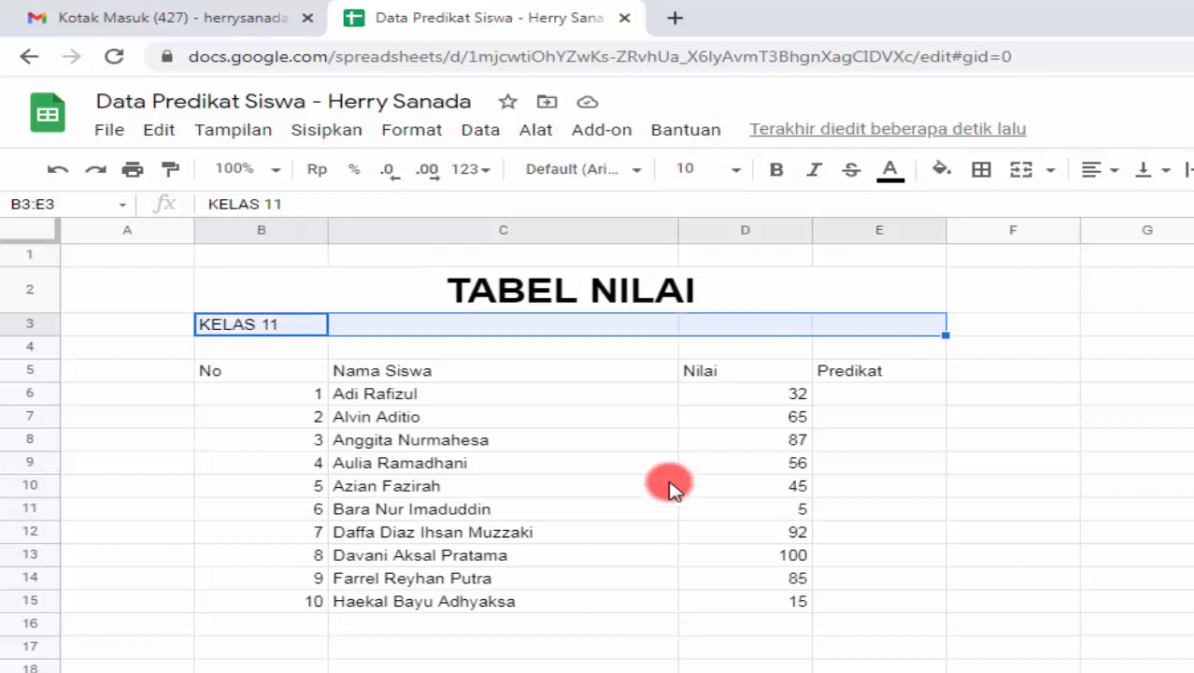
left_click(1024, 174)
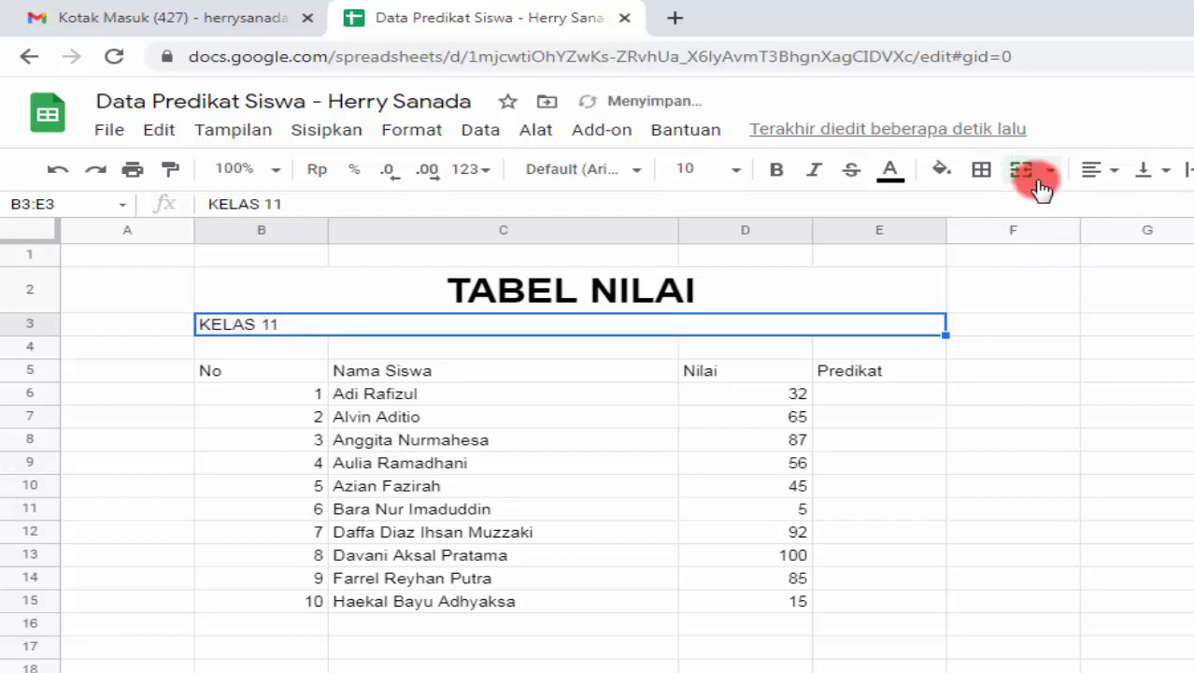
left_click(1115, 184)
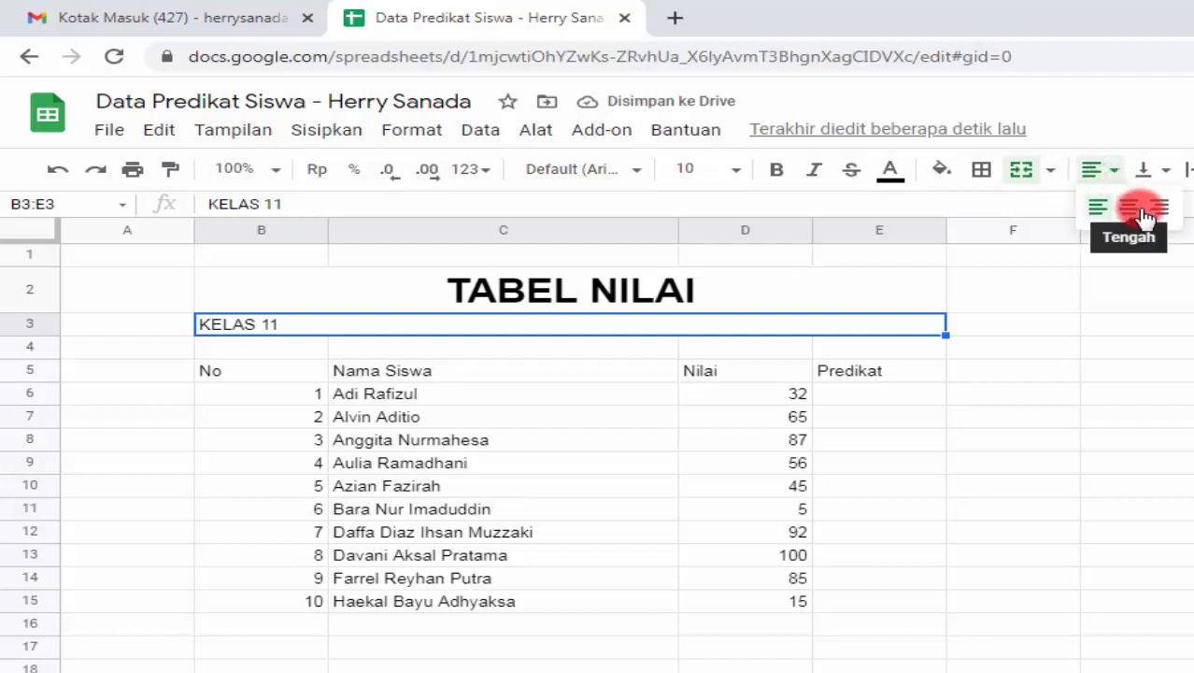
left_click(1131, 208)
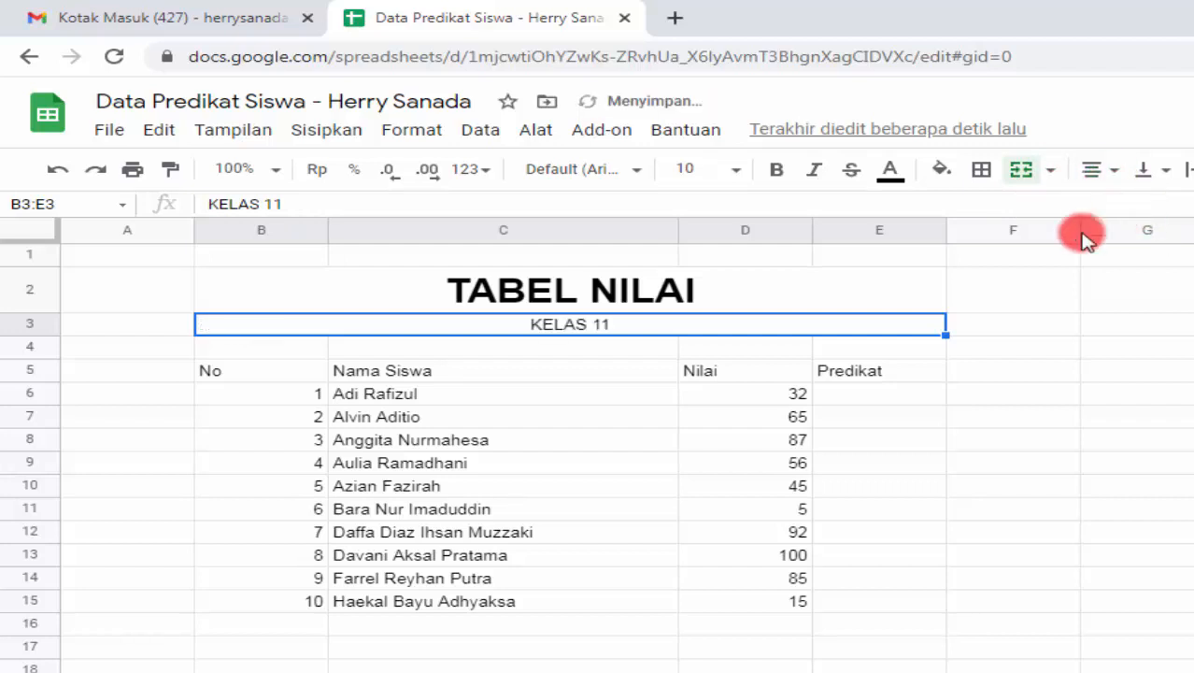
- Make the subtitle KELAS 11 bold with font size 24
left_click(777, 182)
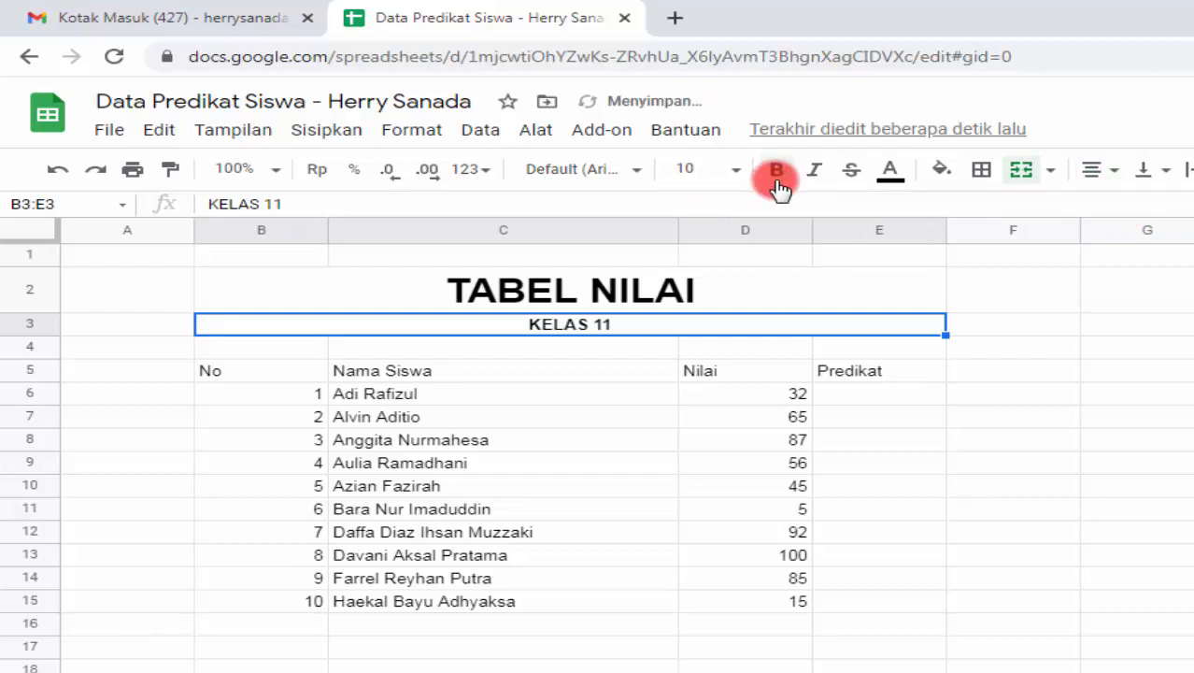
left_click(738, 173)
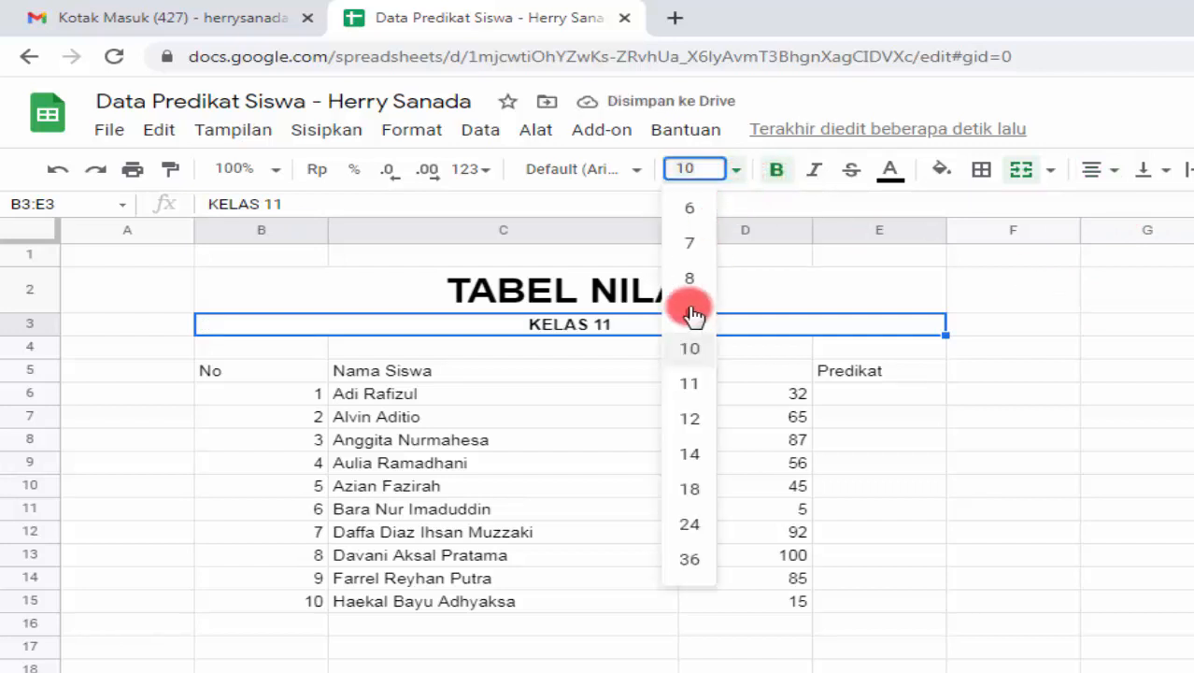
left_click(688, 529)
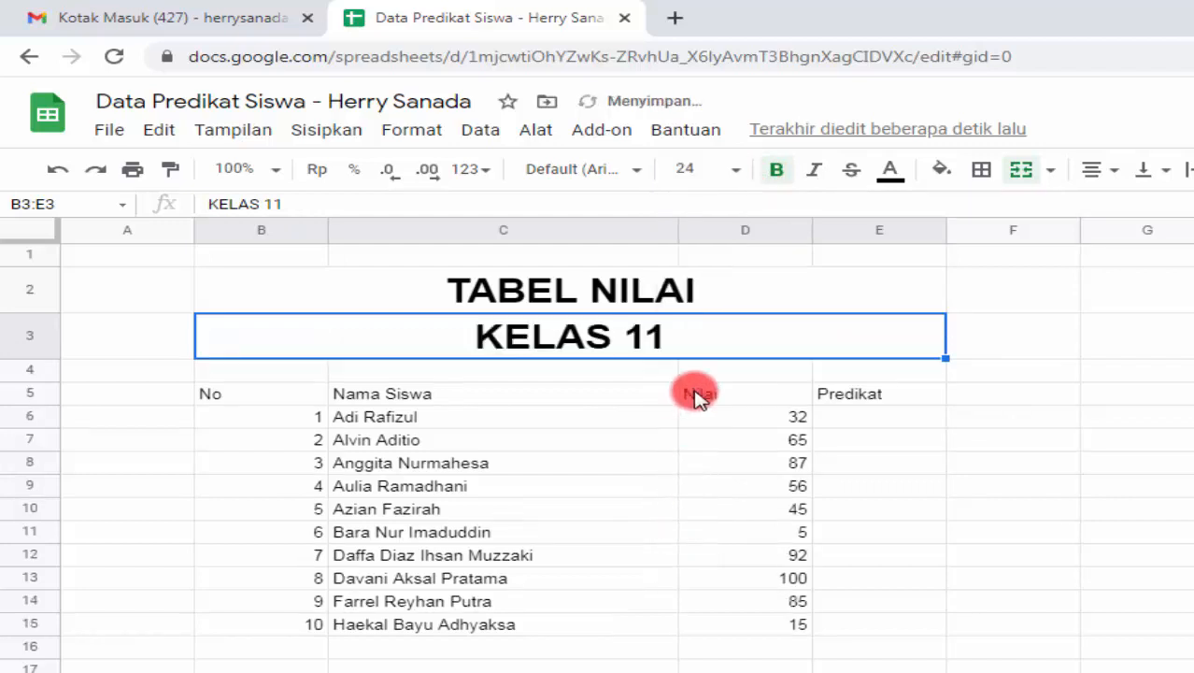
- Colour the subtitle KELAS 11 red and underline it
left_click(911, 177)
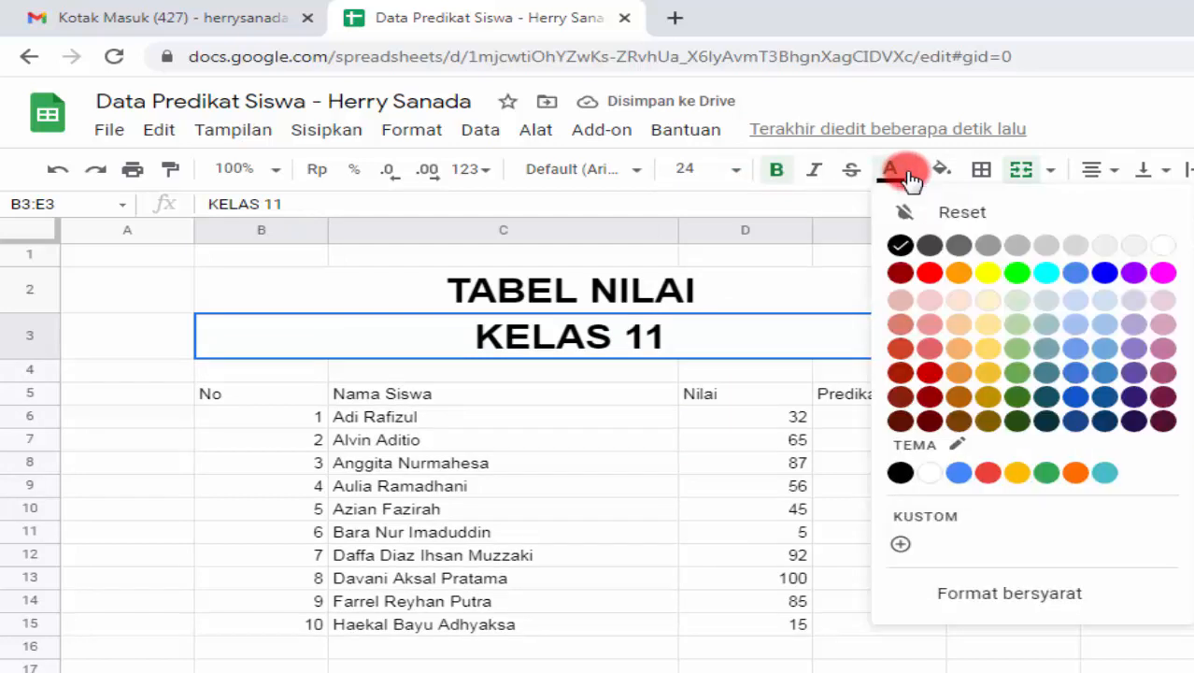
left_click(931, 272)
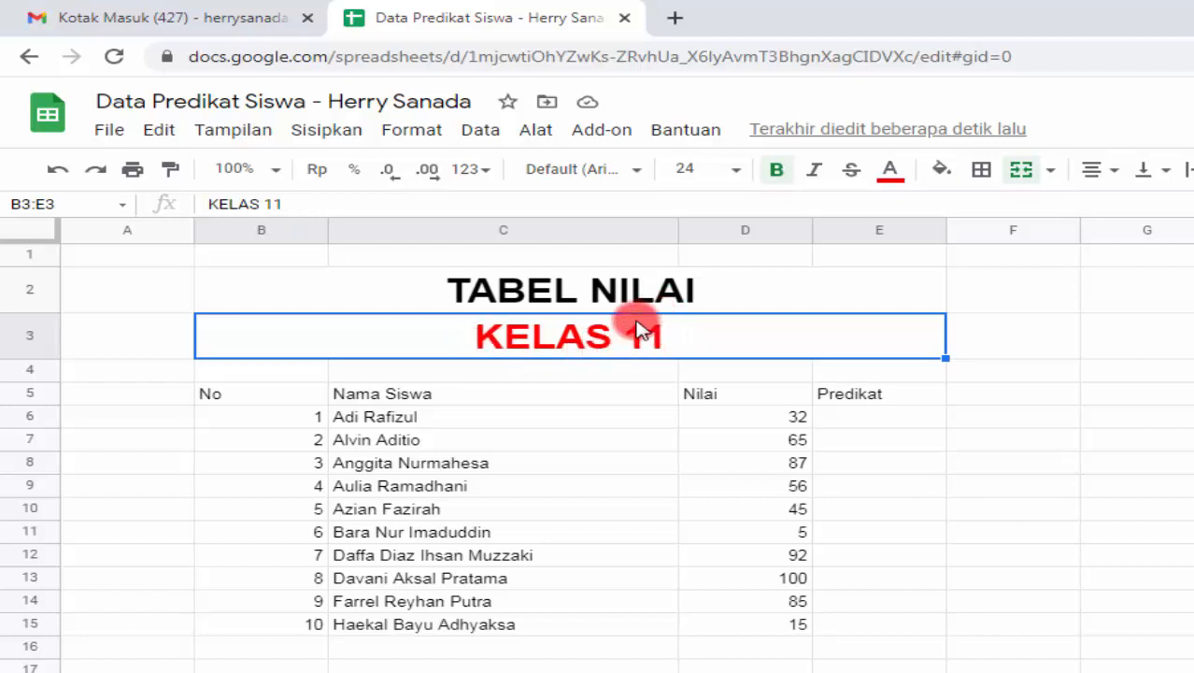
left_click(412, 131)
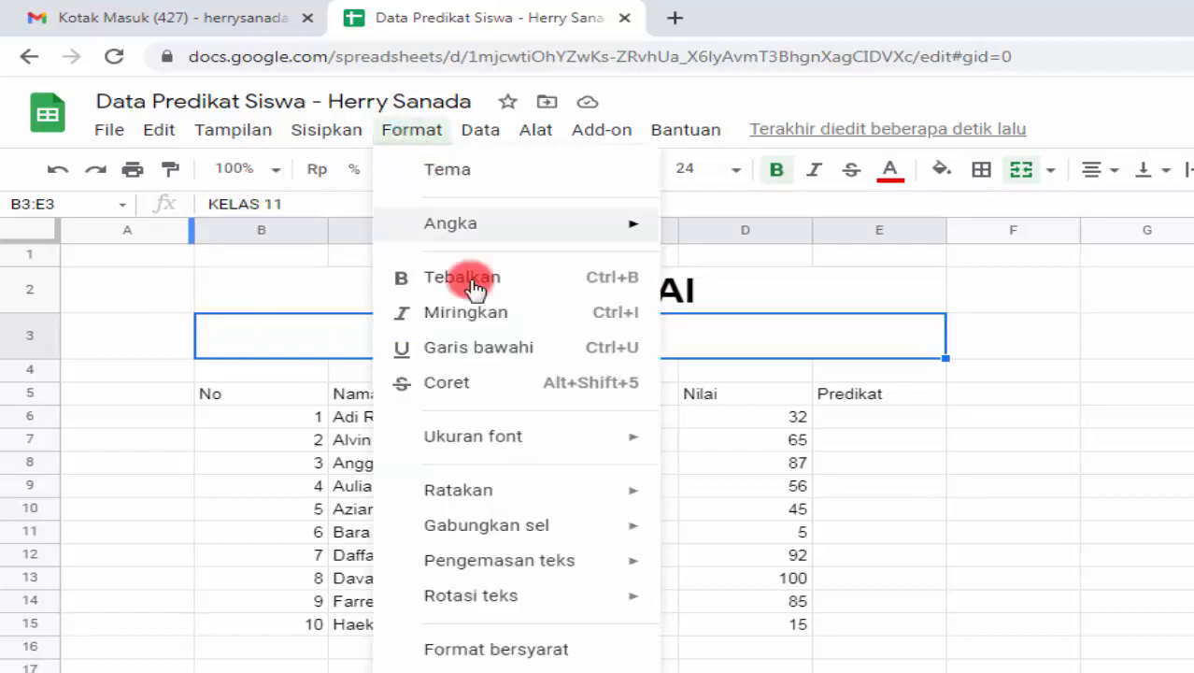
left_click(560, 347)
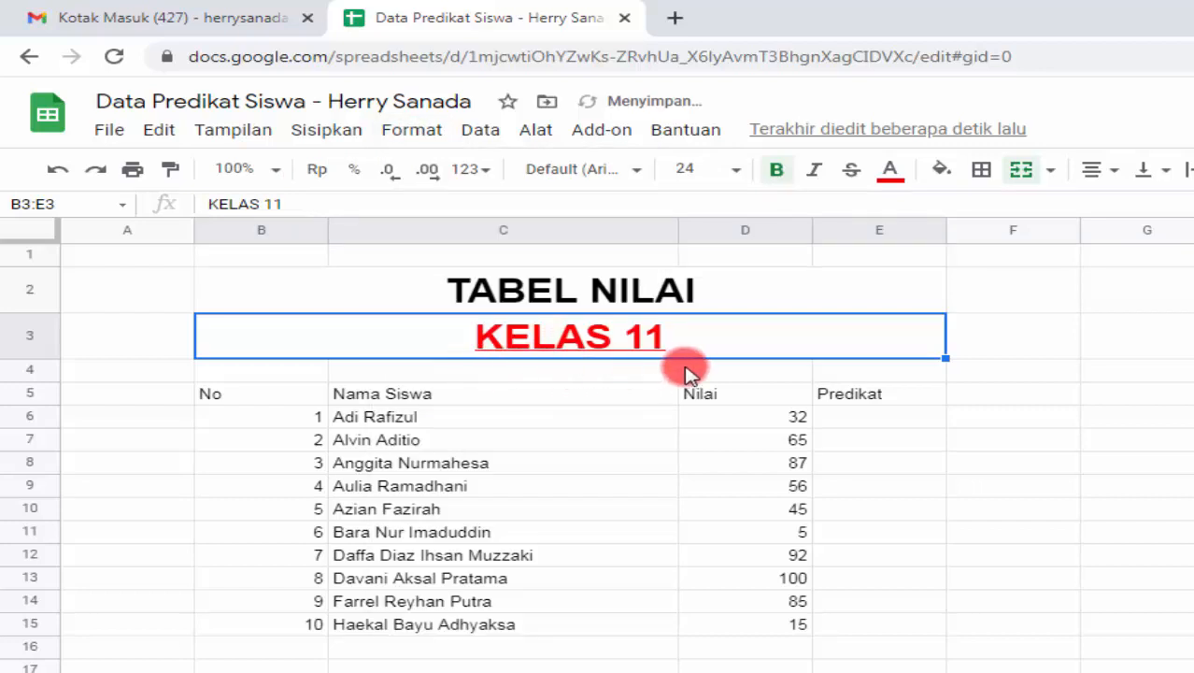
- Apply thick solid borders to all cells of the grade table, B5 to E15
left_click(269, 400)
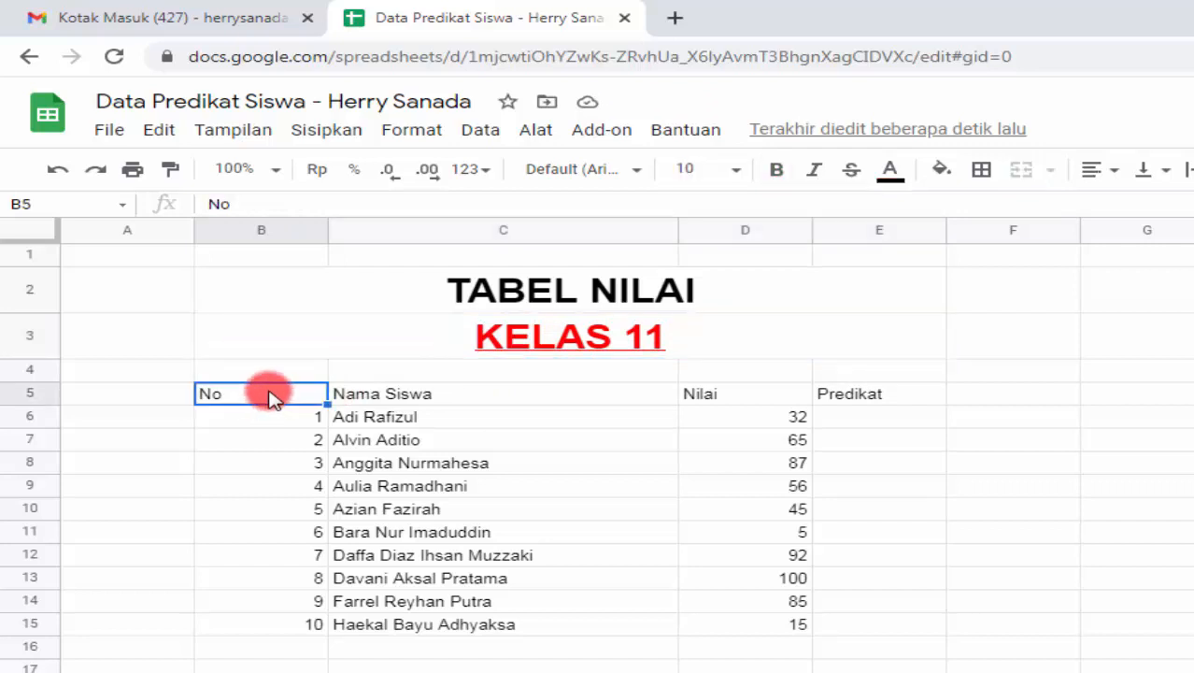
left_click_drag(269, 397, 913, 631)
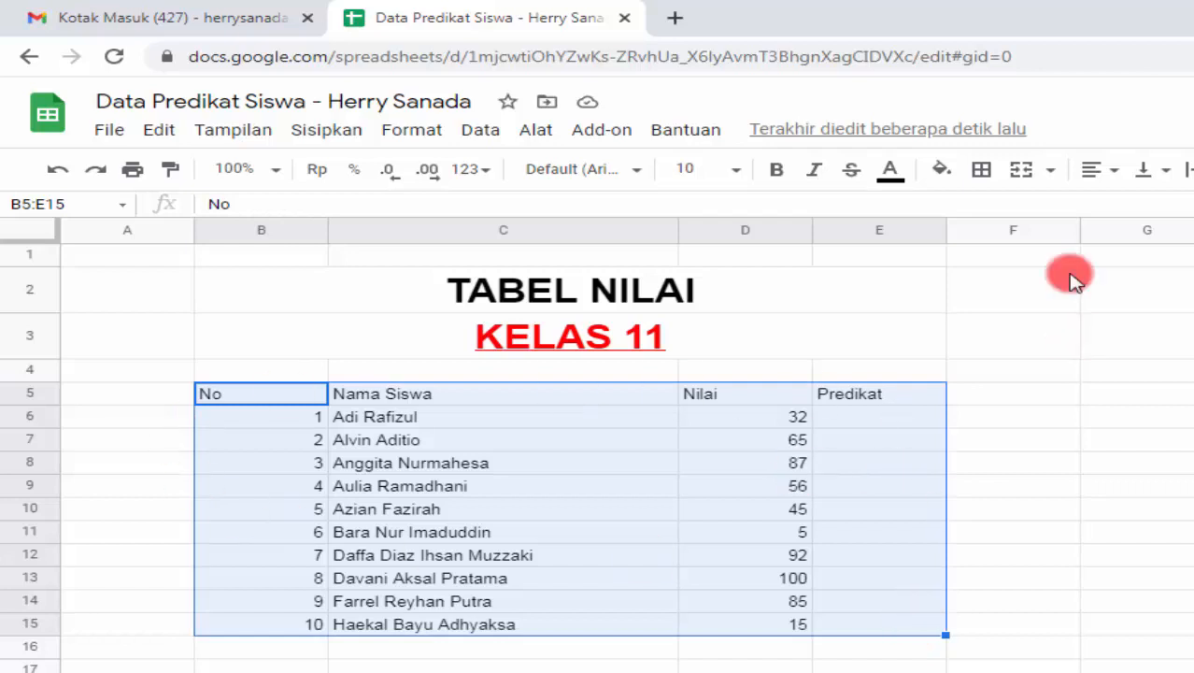
left_click(989, 177)
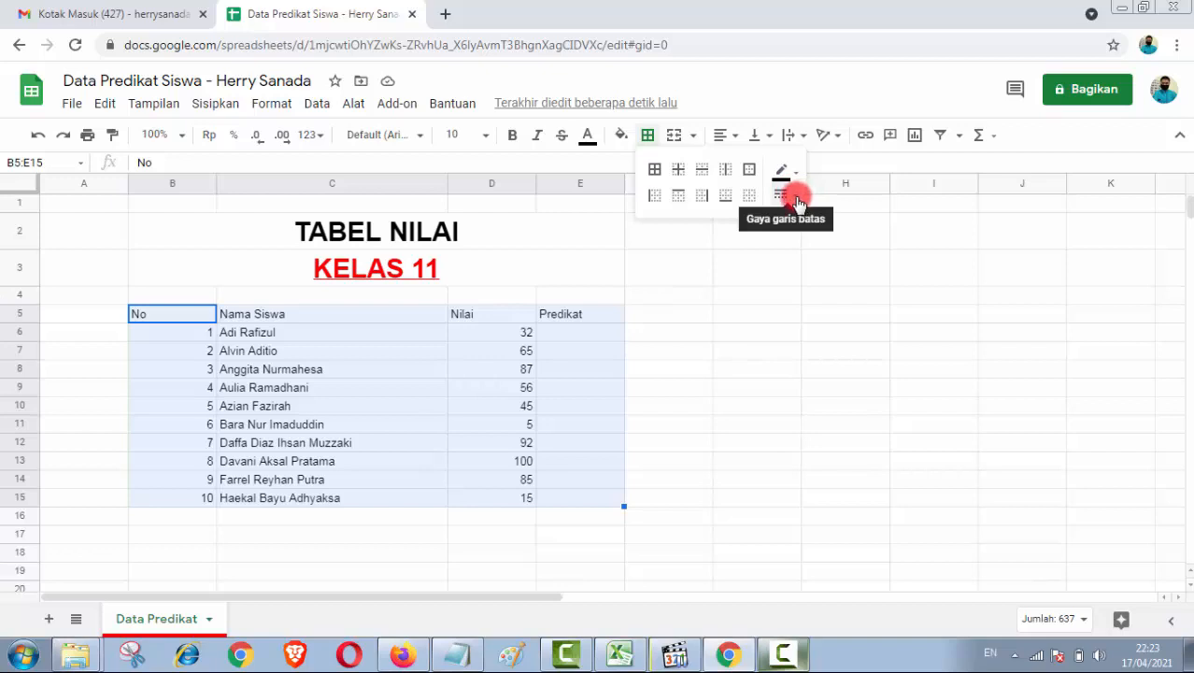
left_click(796, 199)
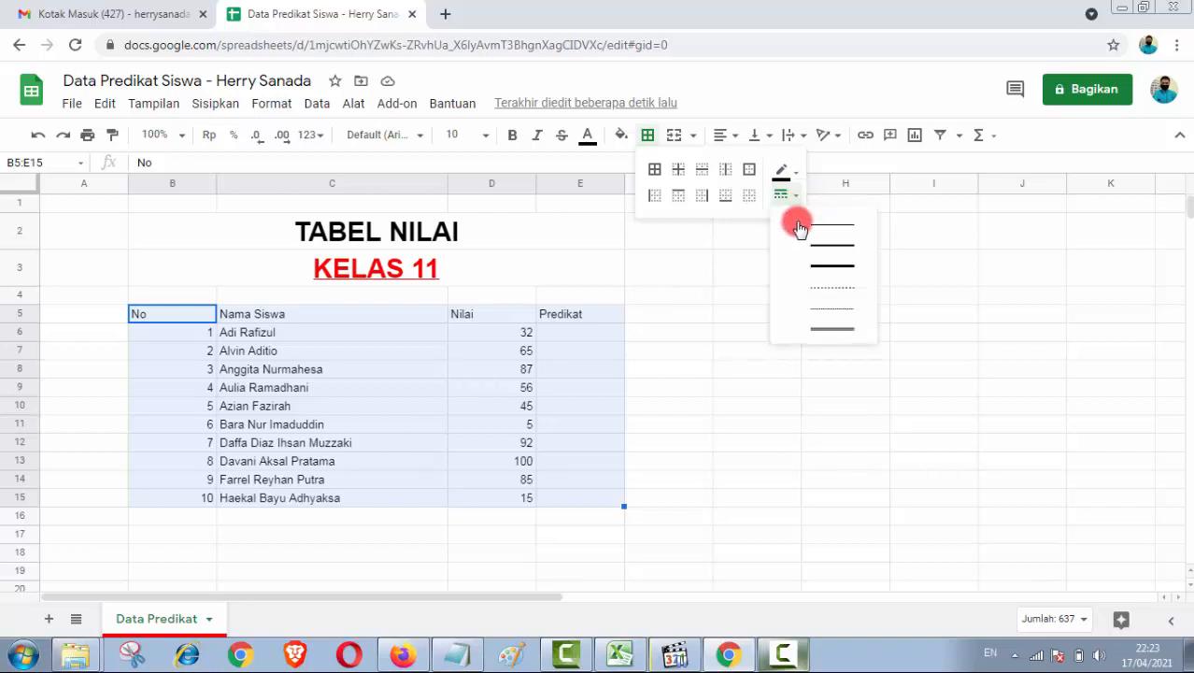
left_click(834, 269)
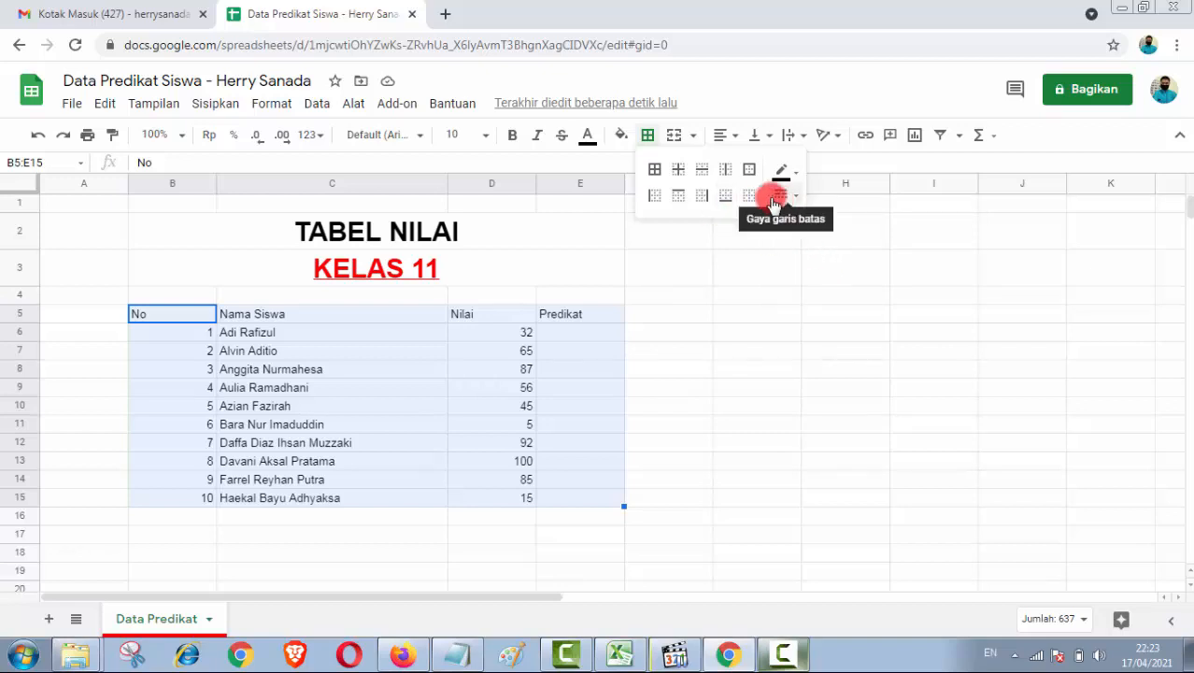
left_click(658, 173)
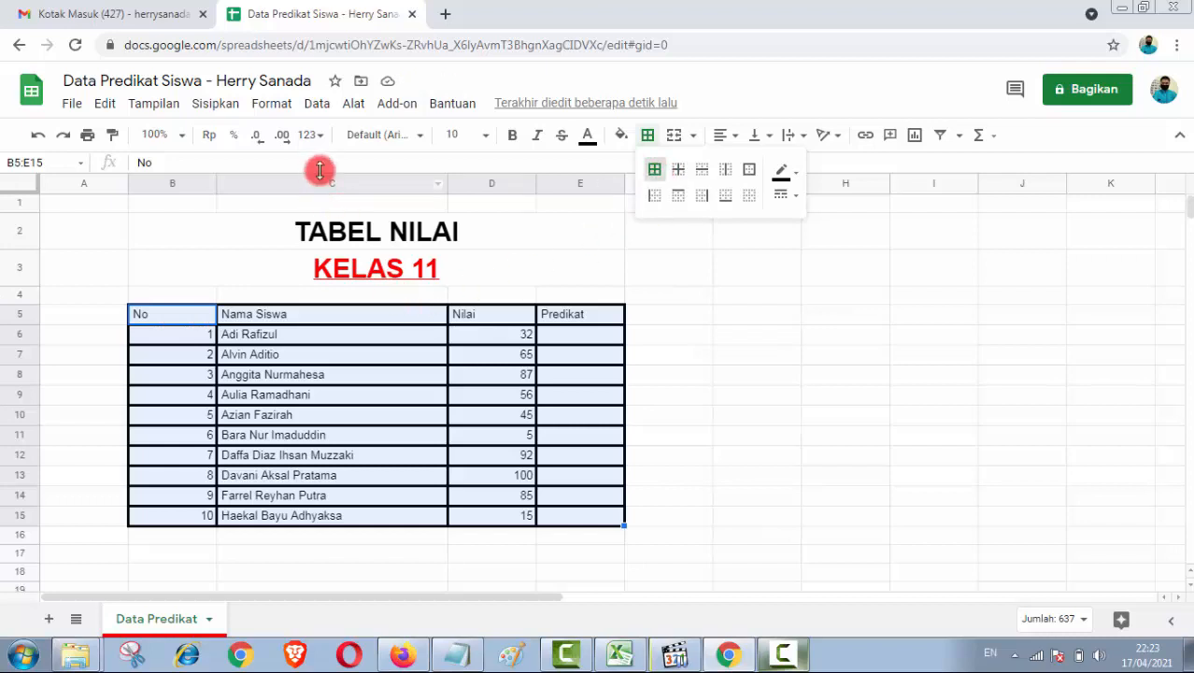
- Set the grade table's text in B5 to E15 to font size 14 and centre it horizontally
left_click(488, 138)
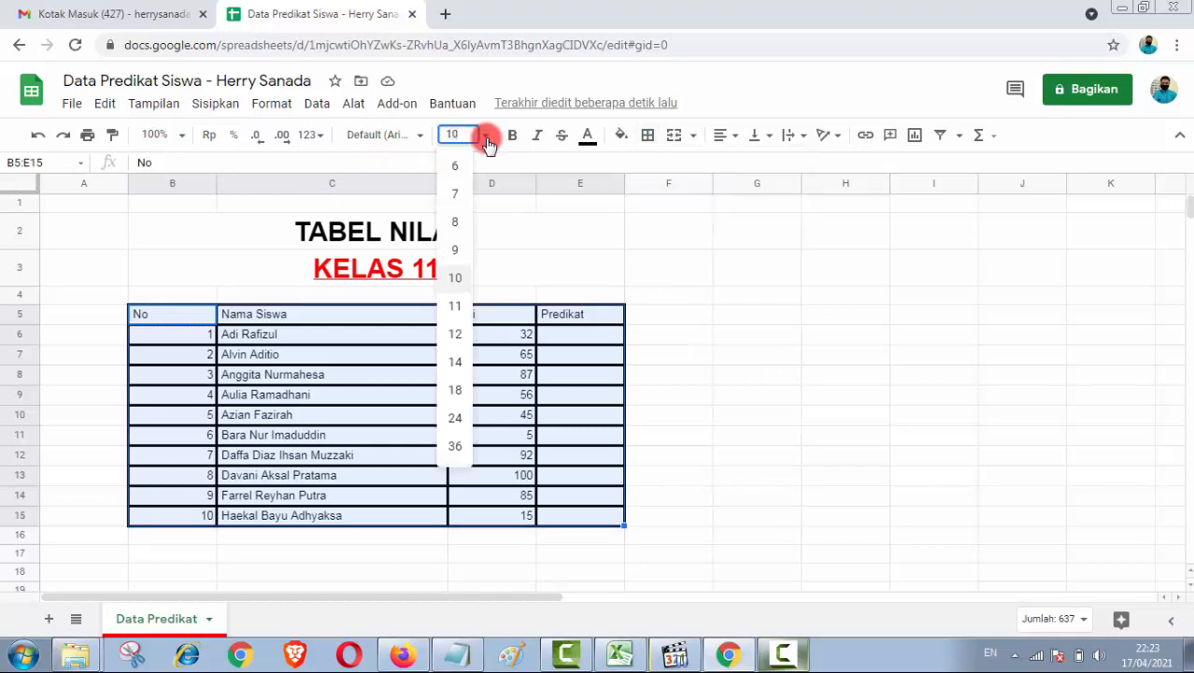
left_click(457, 367)
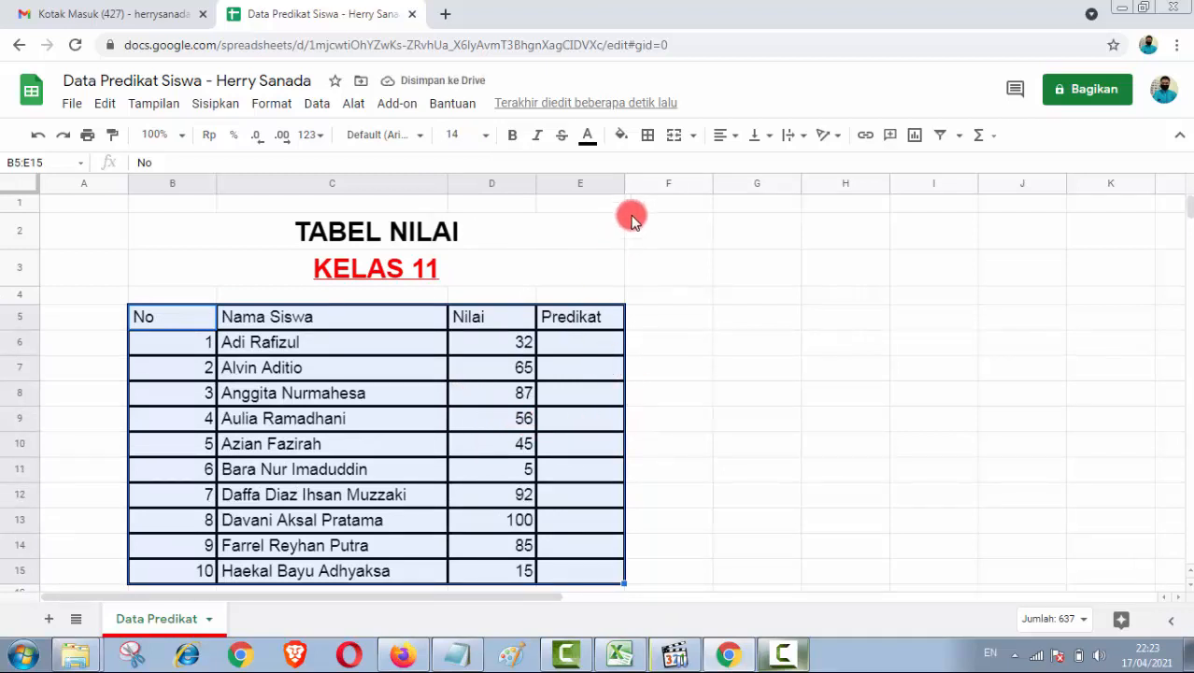
left_click(738, 140)
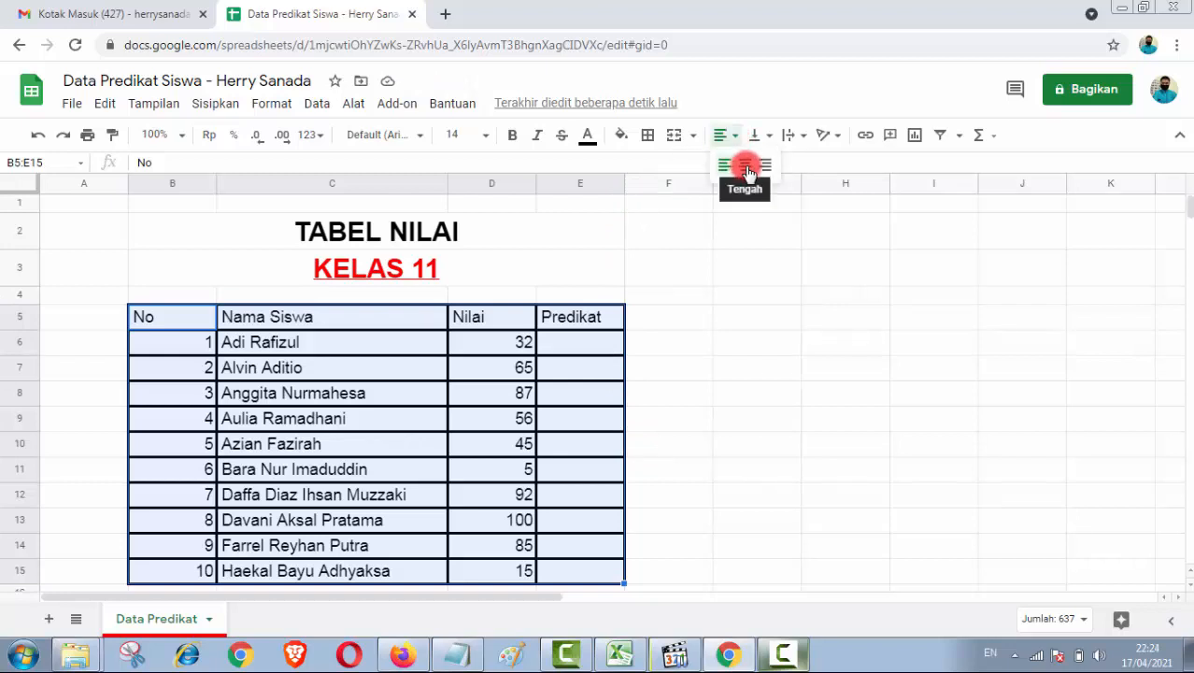
left_click(747, 168)
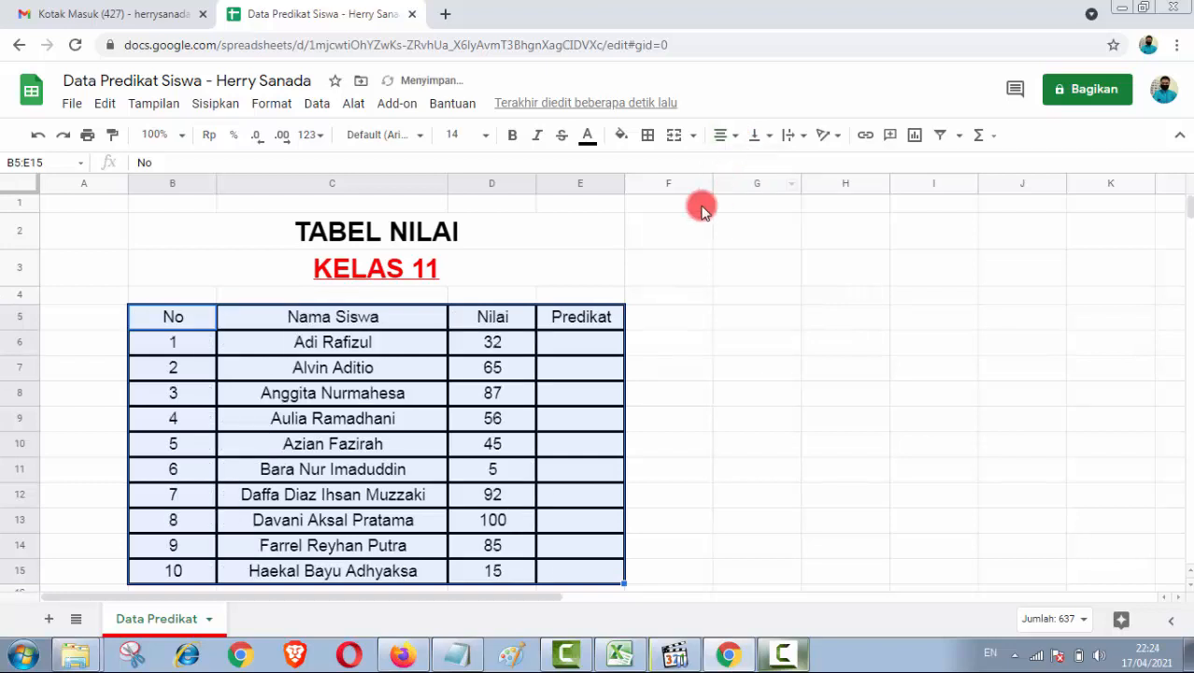
- Enter the instruction text "isikan kolom predikat apabila :" in cell G5 beside the grade table
left_click(741, 318)
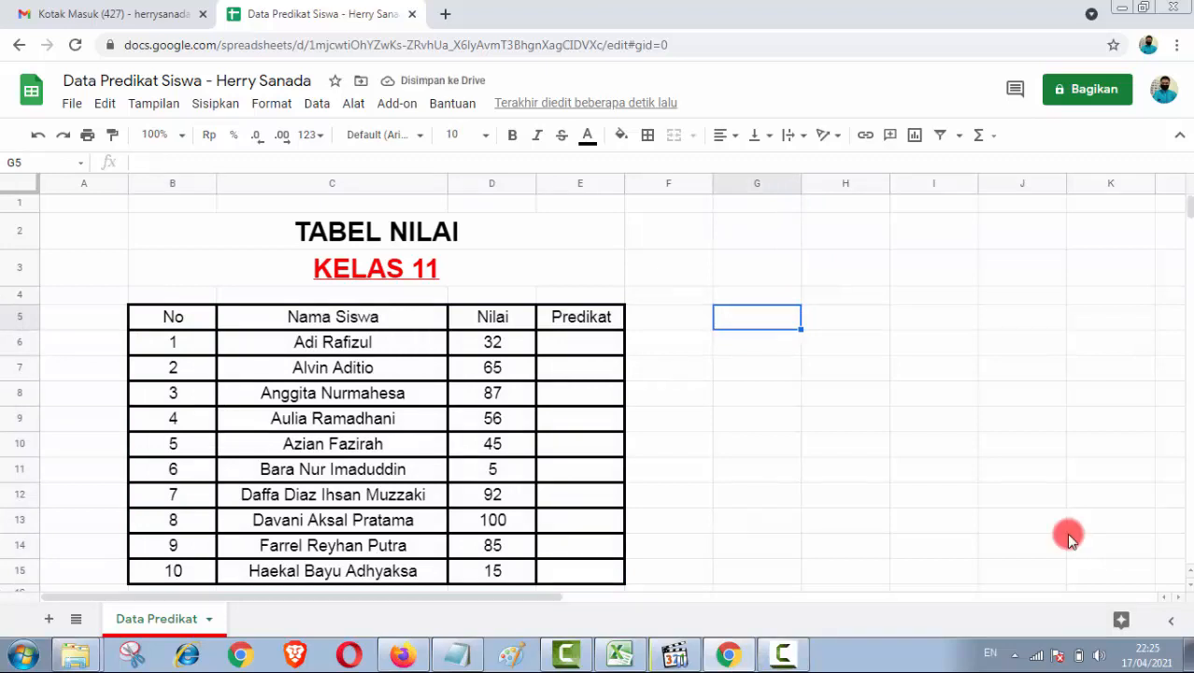
type("isikan kolom")
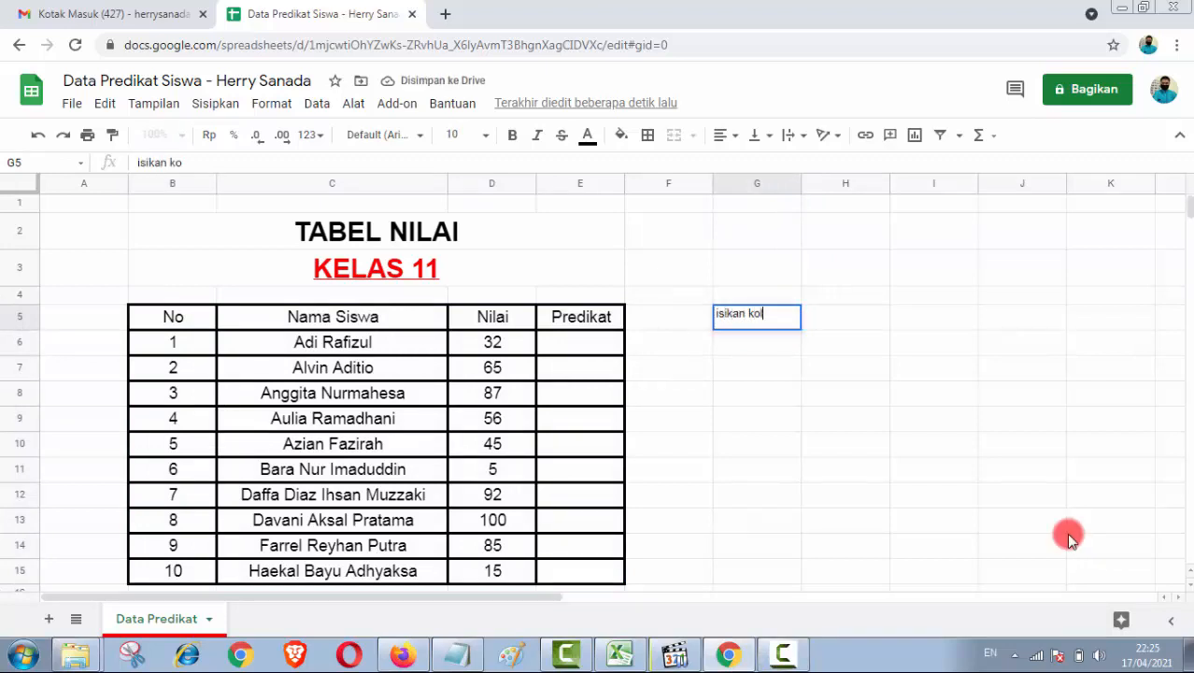
type(" predika")
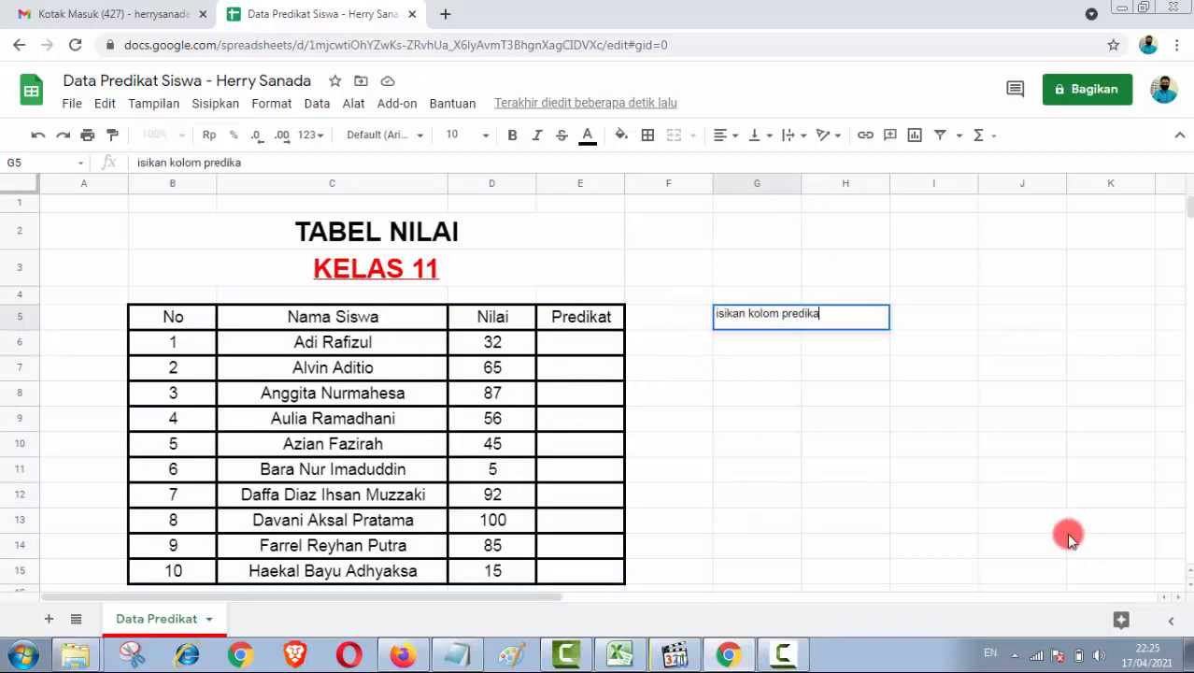
type("t apabila")
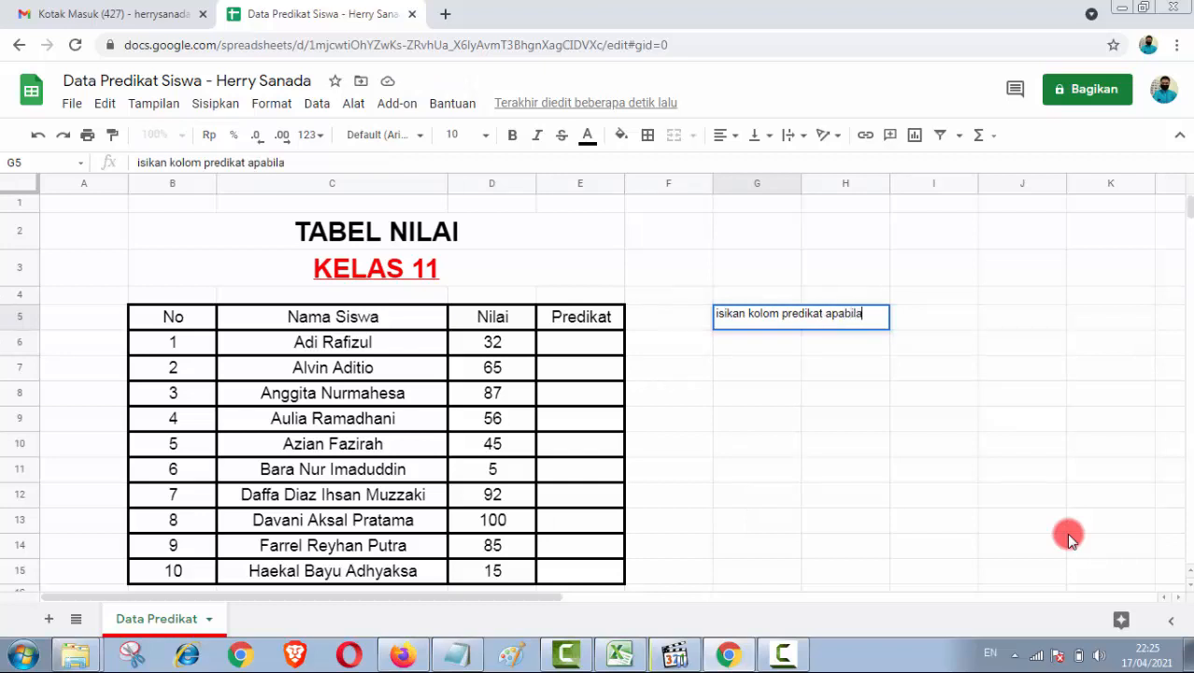
type(" :")
key("Return")
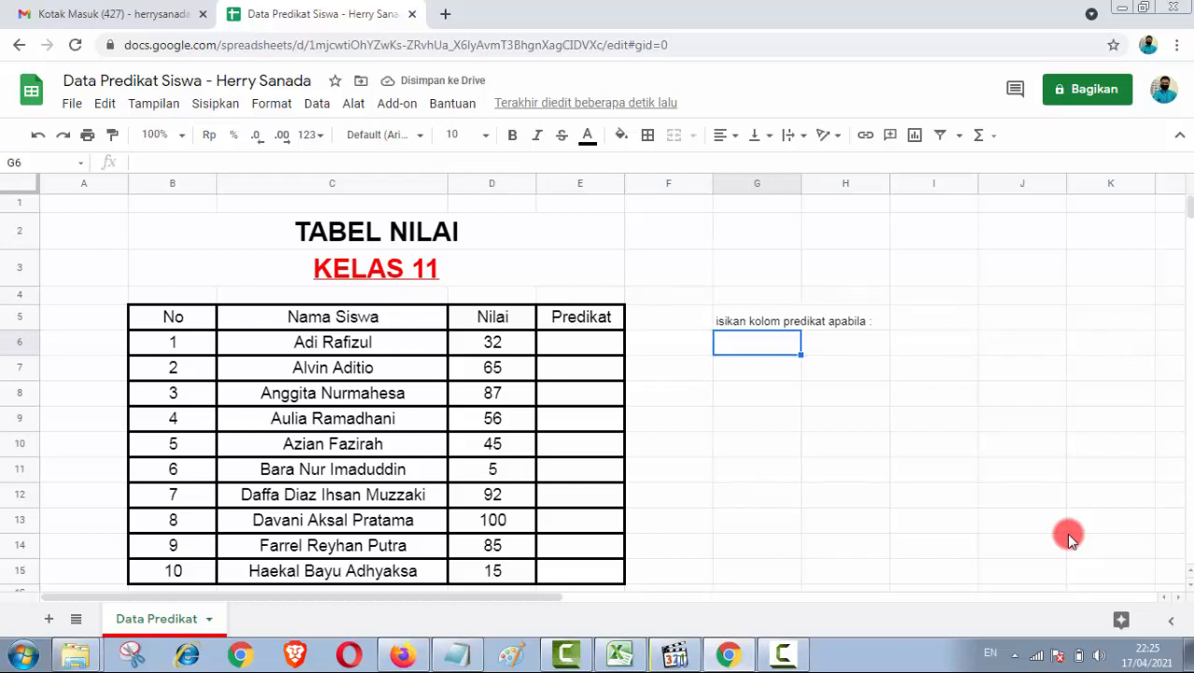
- Enter the grading rules in G6 to H8: Nilai >= 75 for A, 75 > Nilai >= 45 for B, 45 > Nilai >= 0 for C
type("Nilai >= 75\tA 75 > Nilai >= 45\tB 45 > Nilai >= 0\tC")
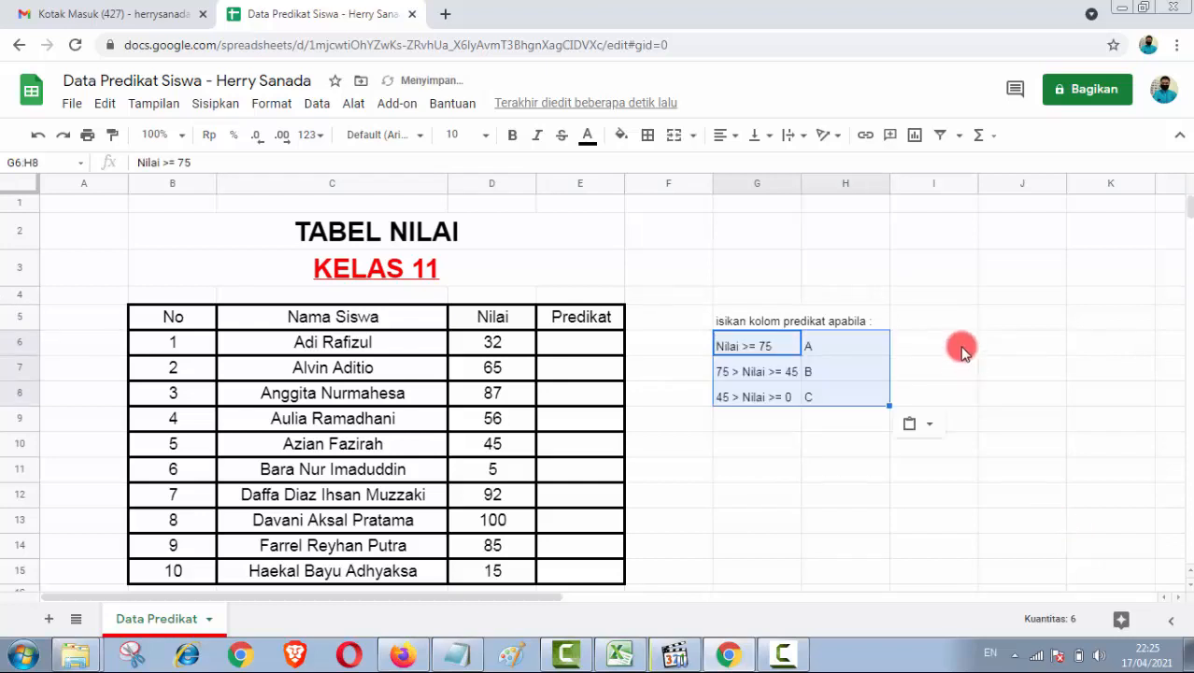
left_click(925, 366)
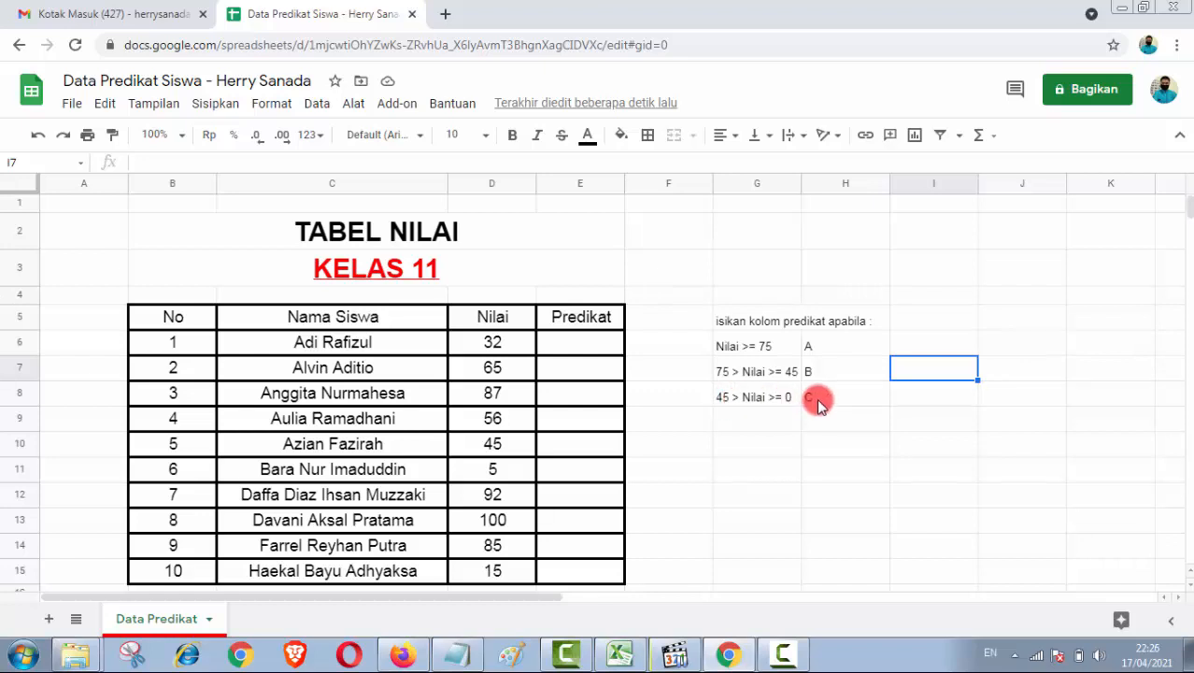
left_click(736, 320)
left_click(733, 342)
left_click(741, 374)
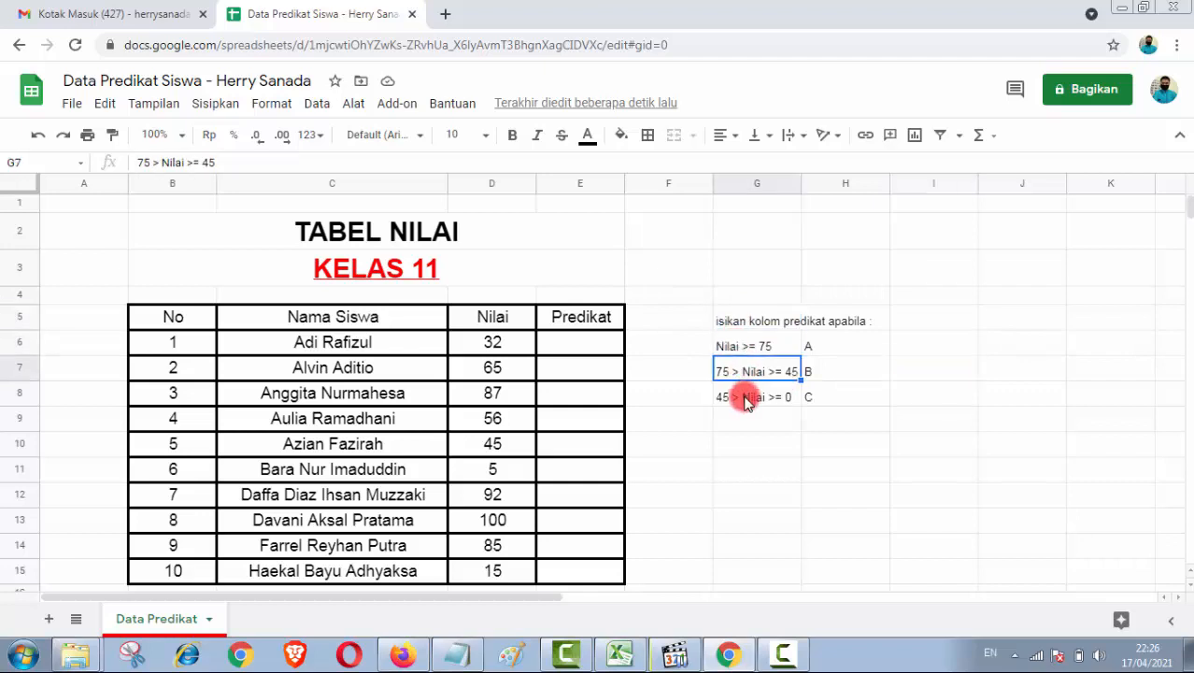
left_click(747, 400)
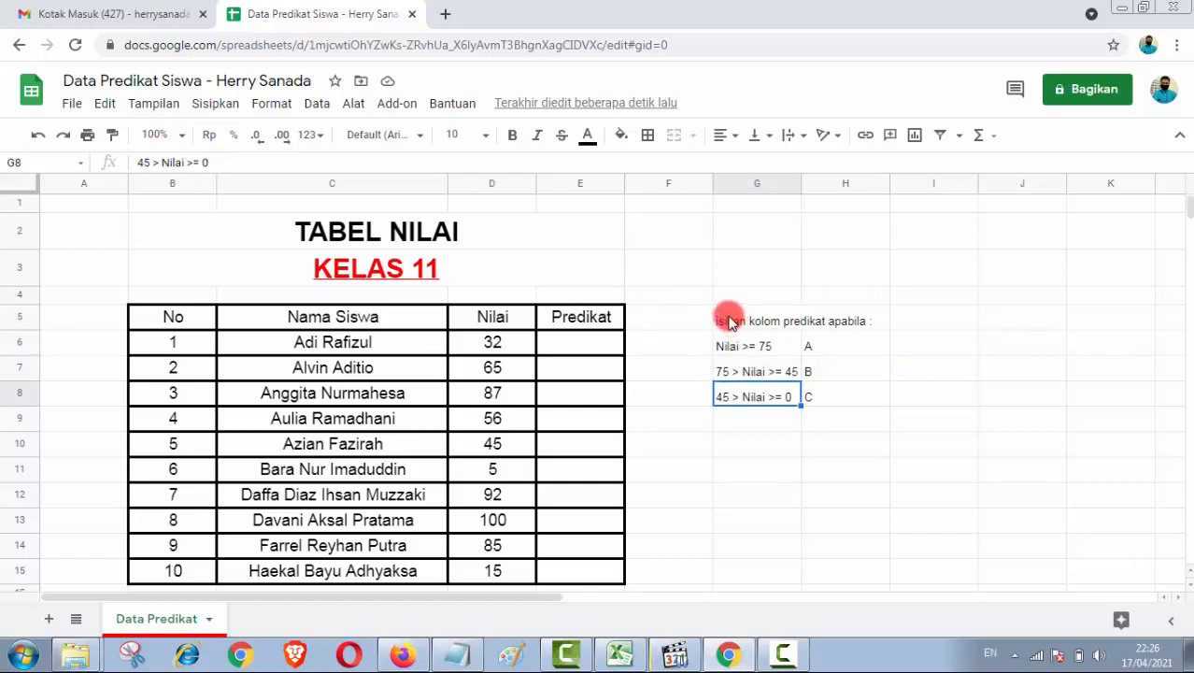
- Set the instruction text and grading rules in G5 to H8 to font size 14
left_click_drag(730, 320, 800, 396)
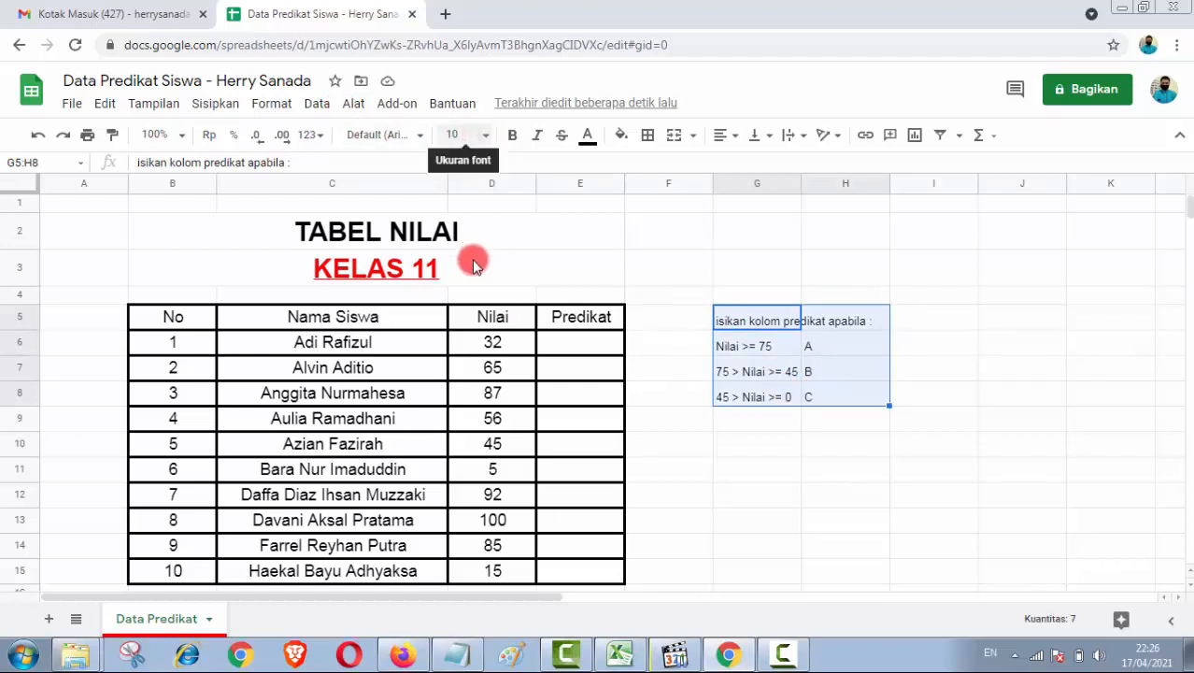
left_click(483, 136)
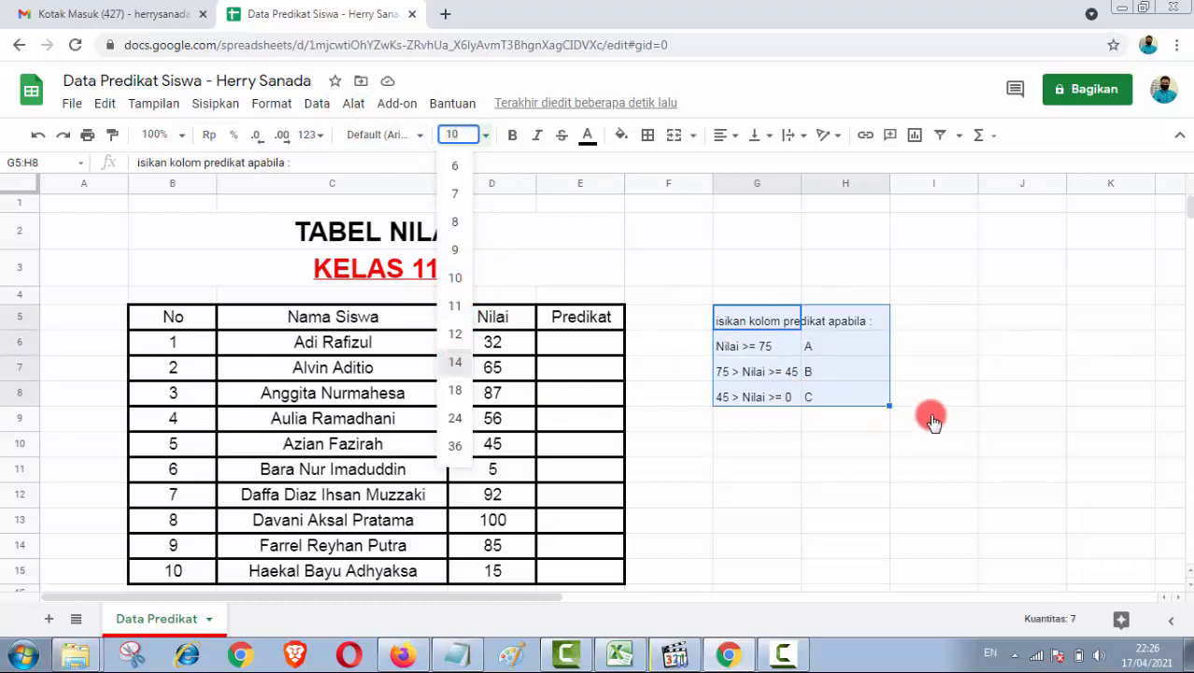
left_click(990, 392)
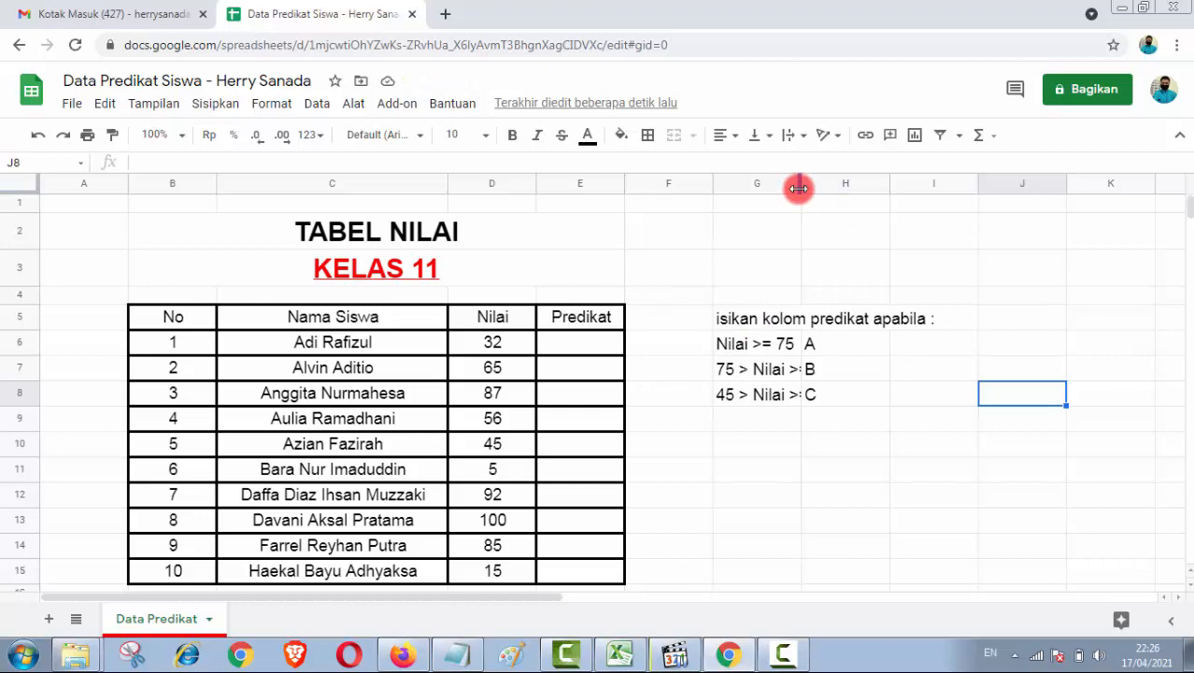
- Widen column G so the grading conditions fit with a small gap before the letters in column H
left_click_drag(826, 190, 831, 197)
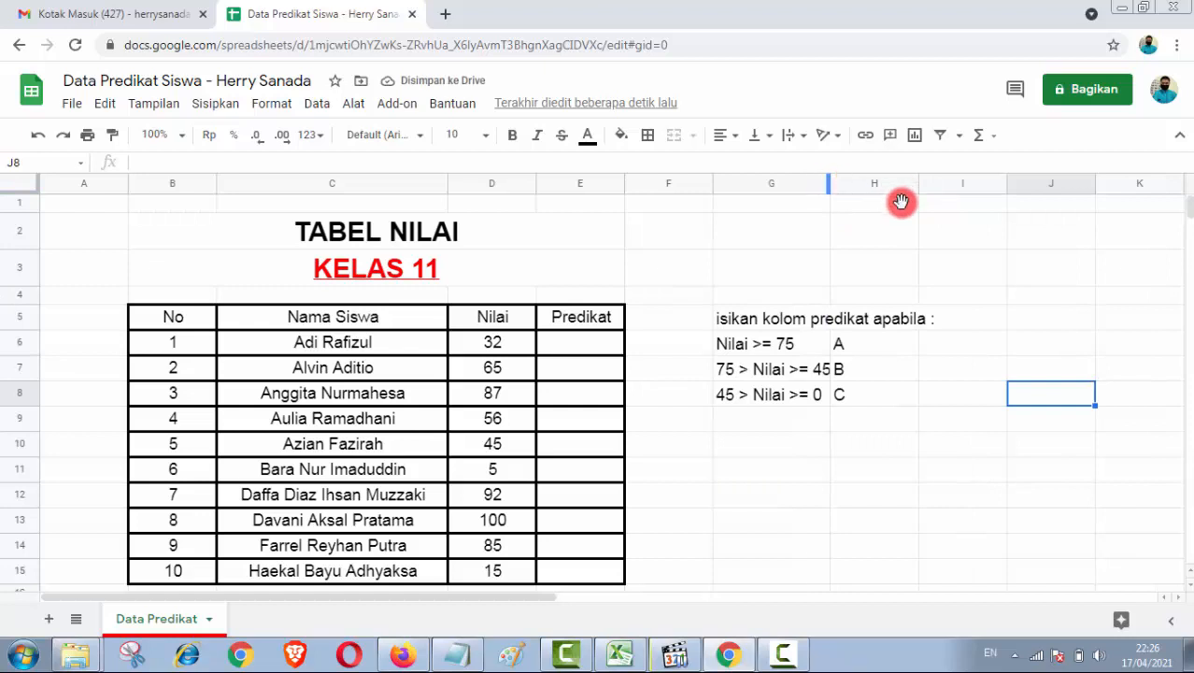
left_click_drag(901, 202, 907, 229)
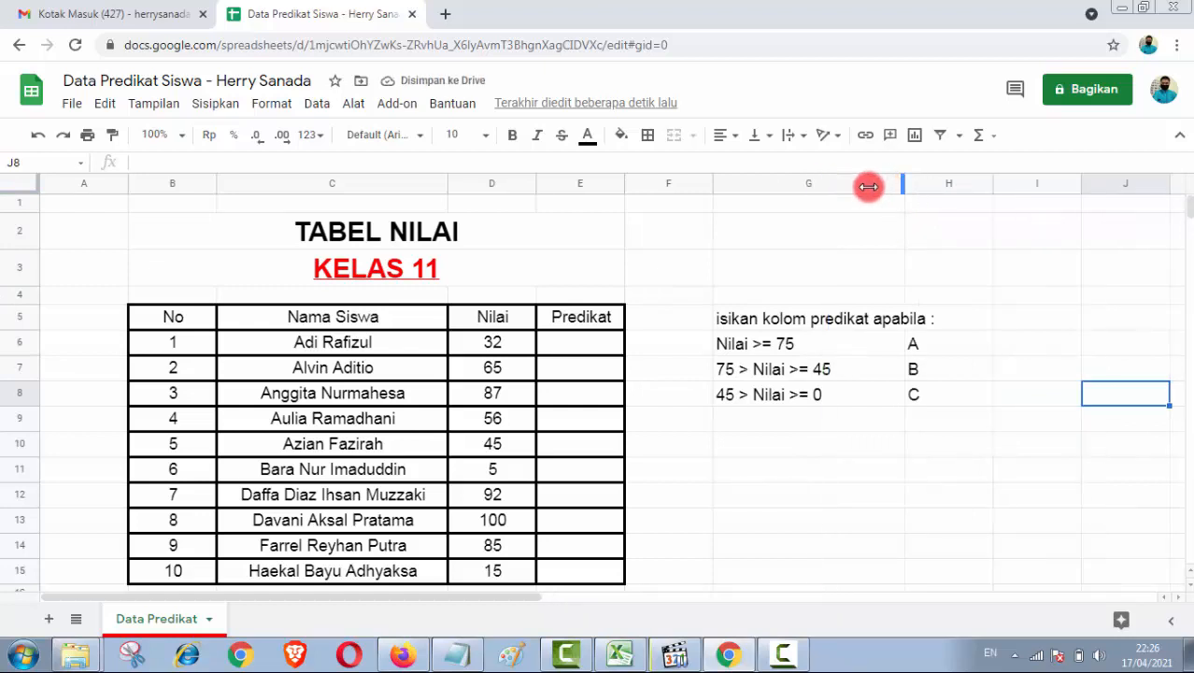
left_click_drag(869, 185, 780, 328)
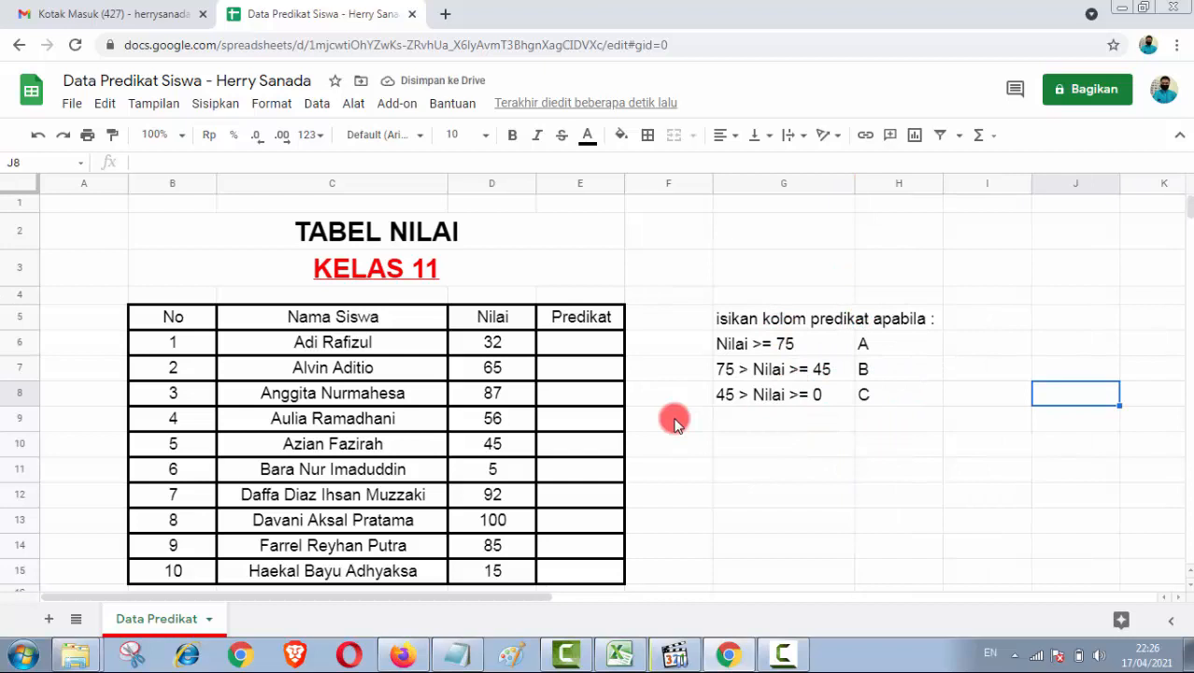
- Start an IF formula in cell E6 that returns "A" when D6>=75, using semicolons as separators
left_click(579, 341)
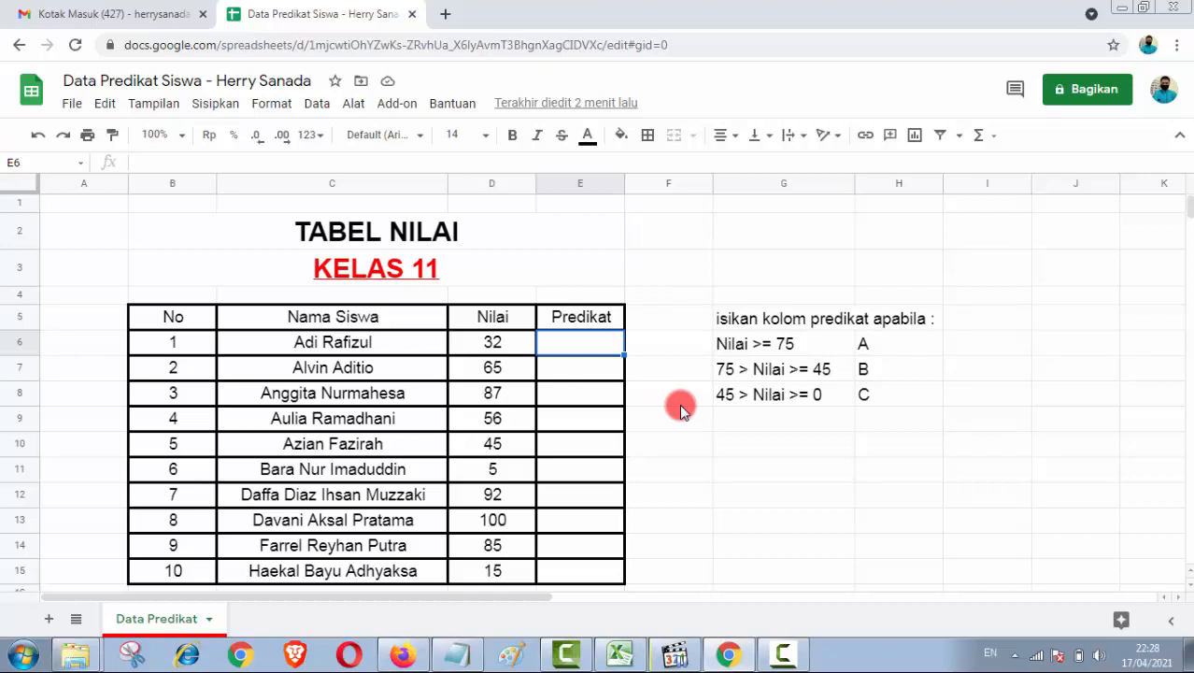
type("=IF")
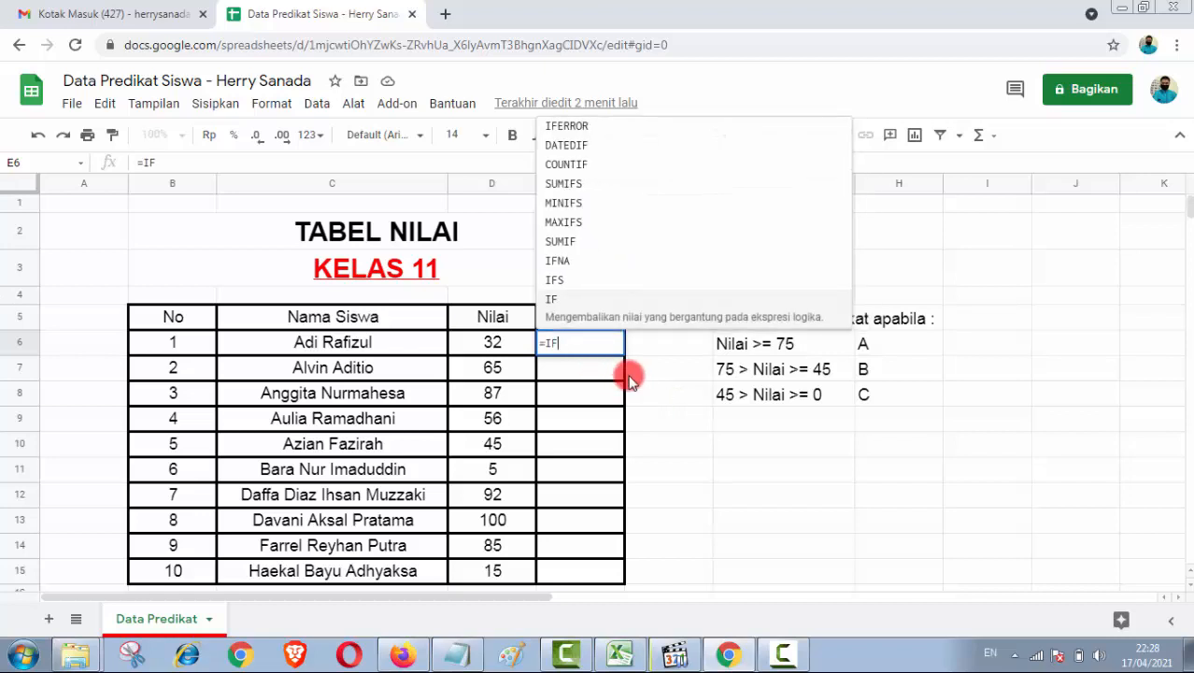
type("(")
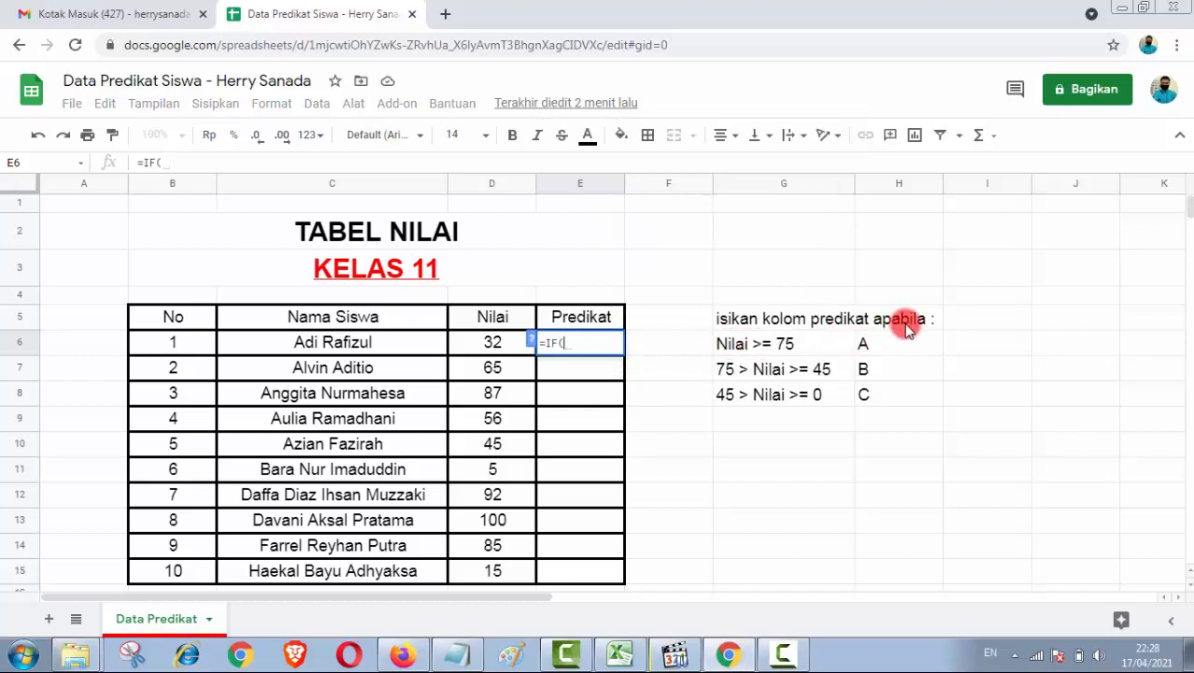
left_click(490, 346)
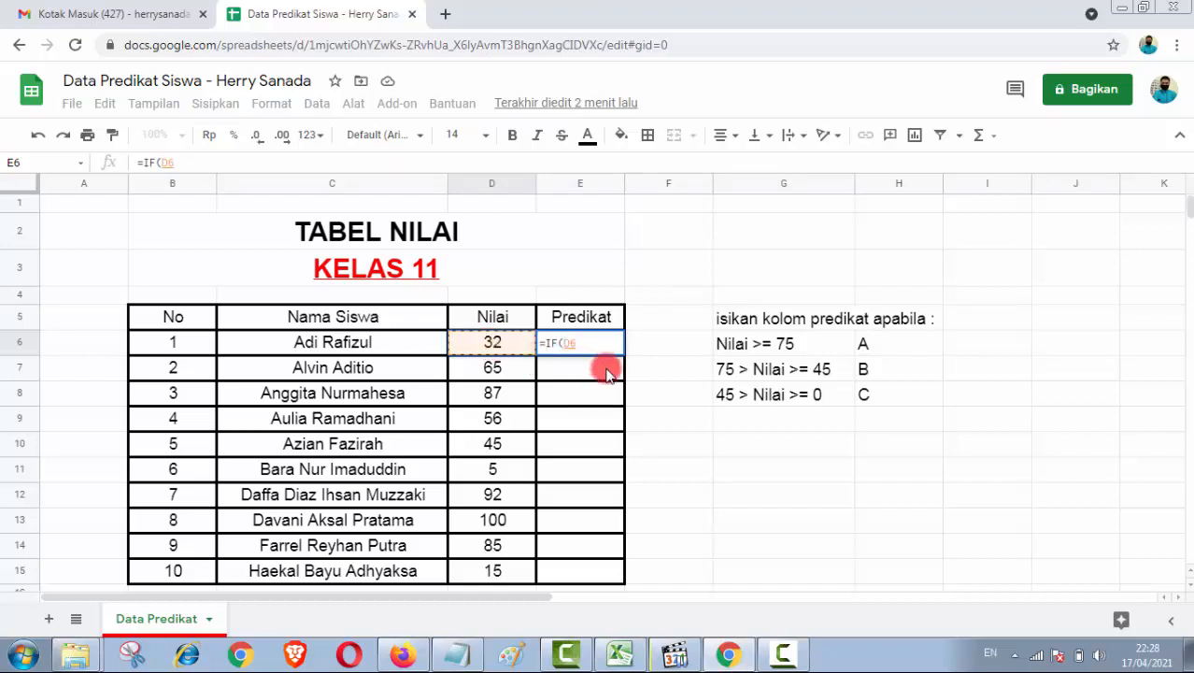
type(">=75")
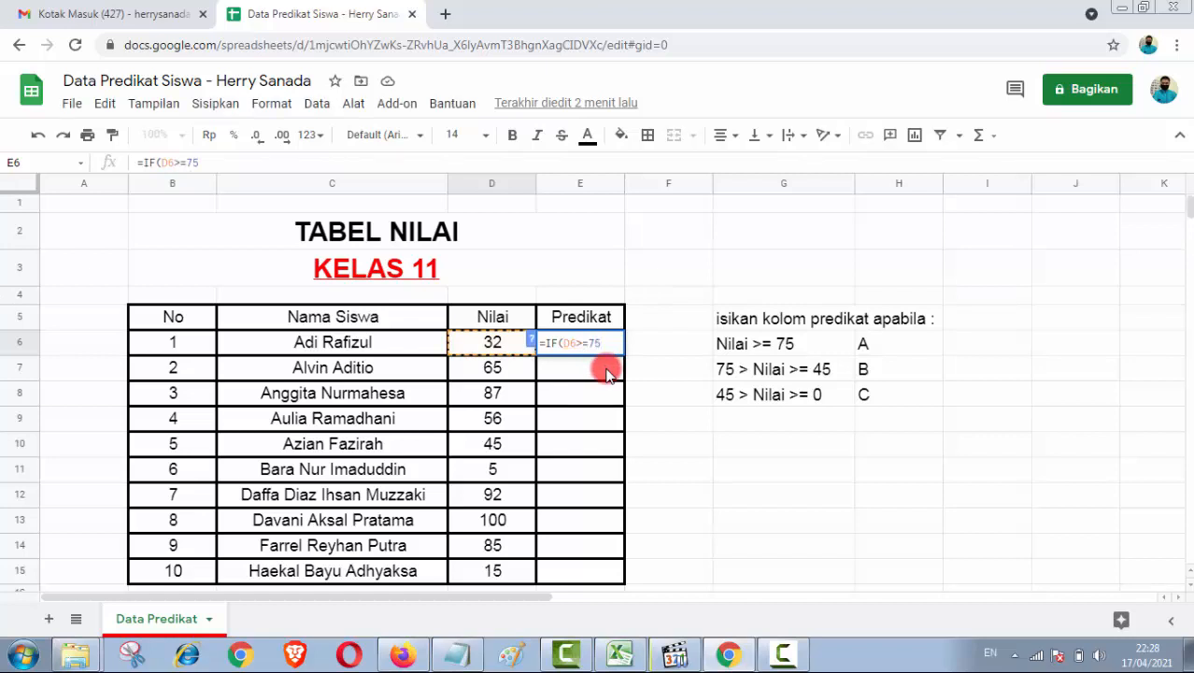
type(";")
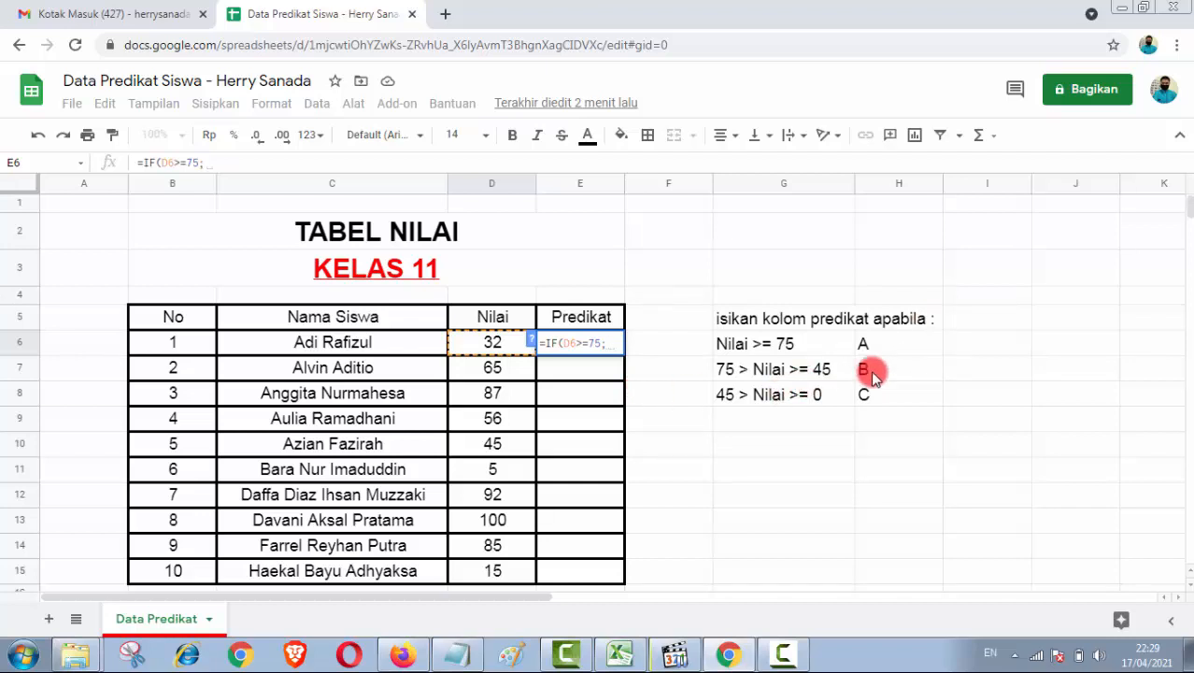
type("\"A\"")
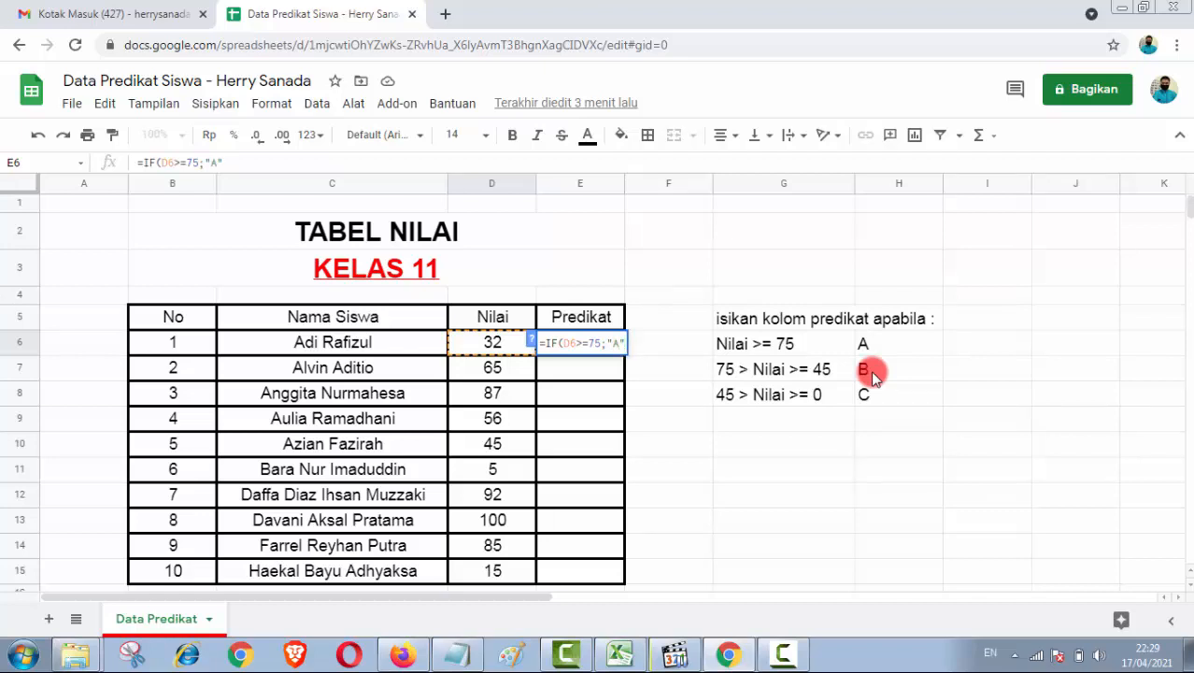
- Nest a second IF in the E6 formula that returns "B" when D6>=45
type(";")
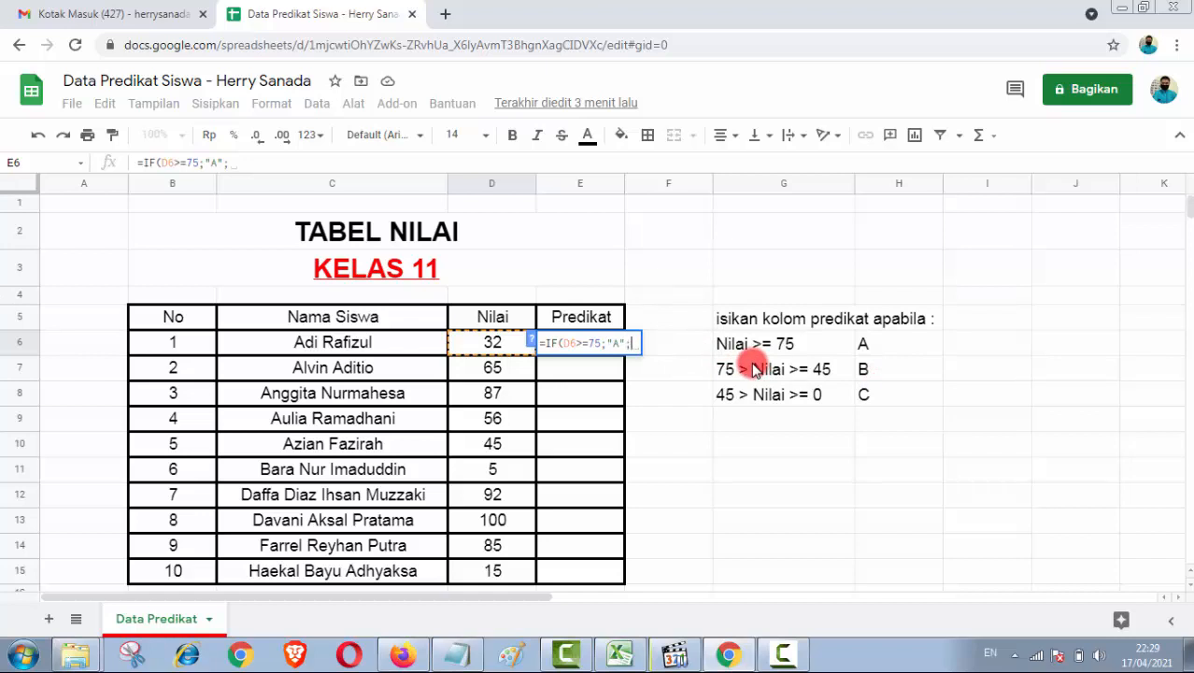
type("IF")
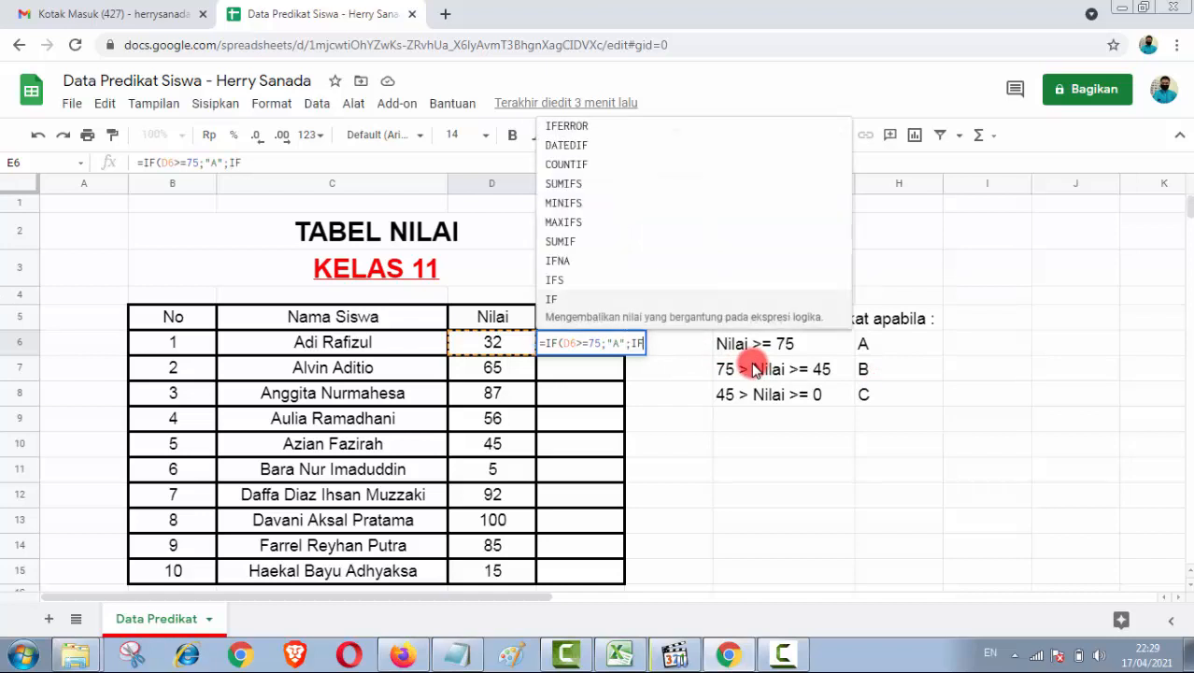
type("(")
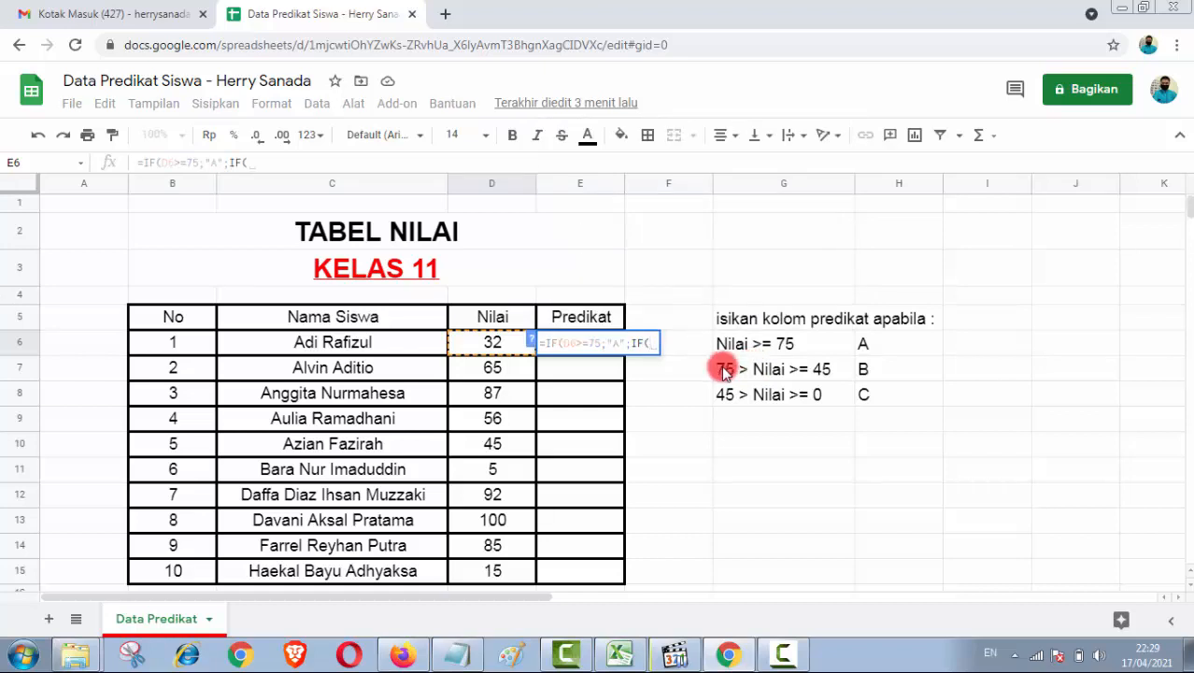
left_click(503, 346)
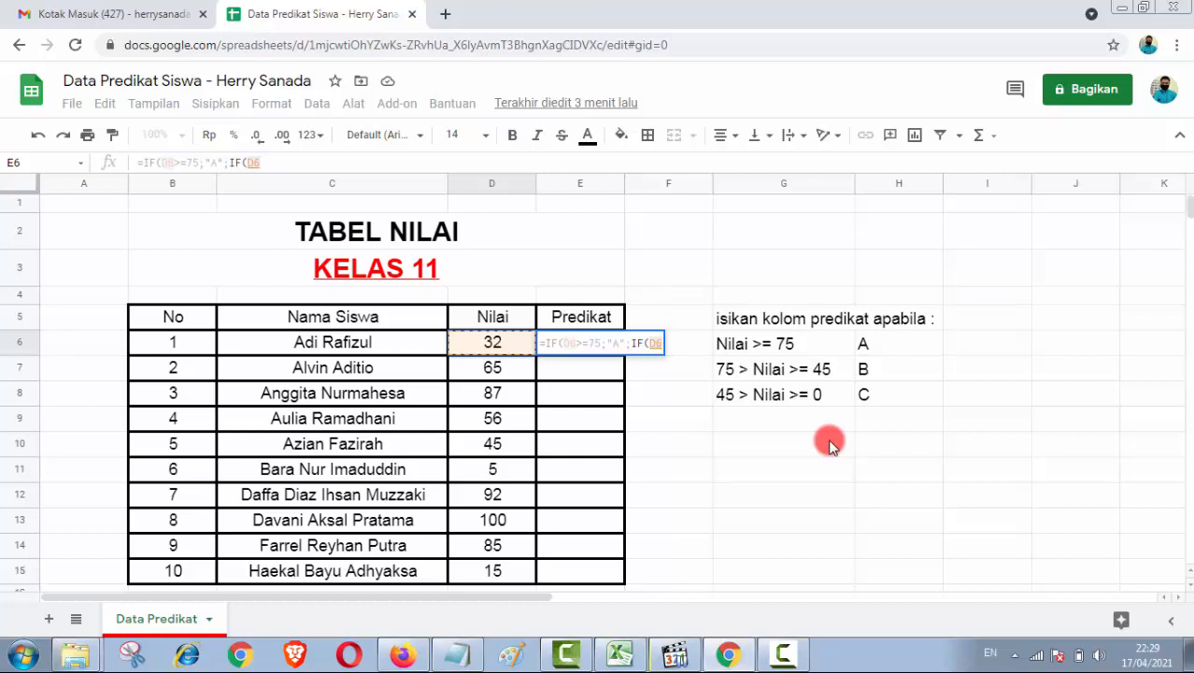
type(">=")
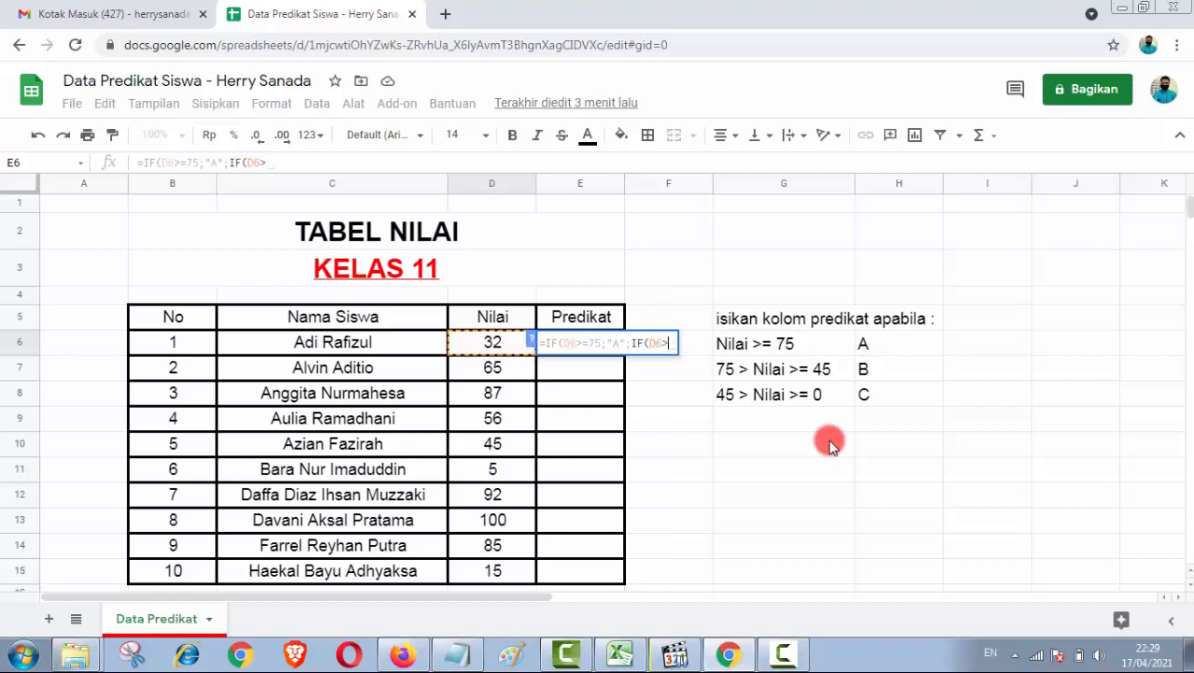
type("45")
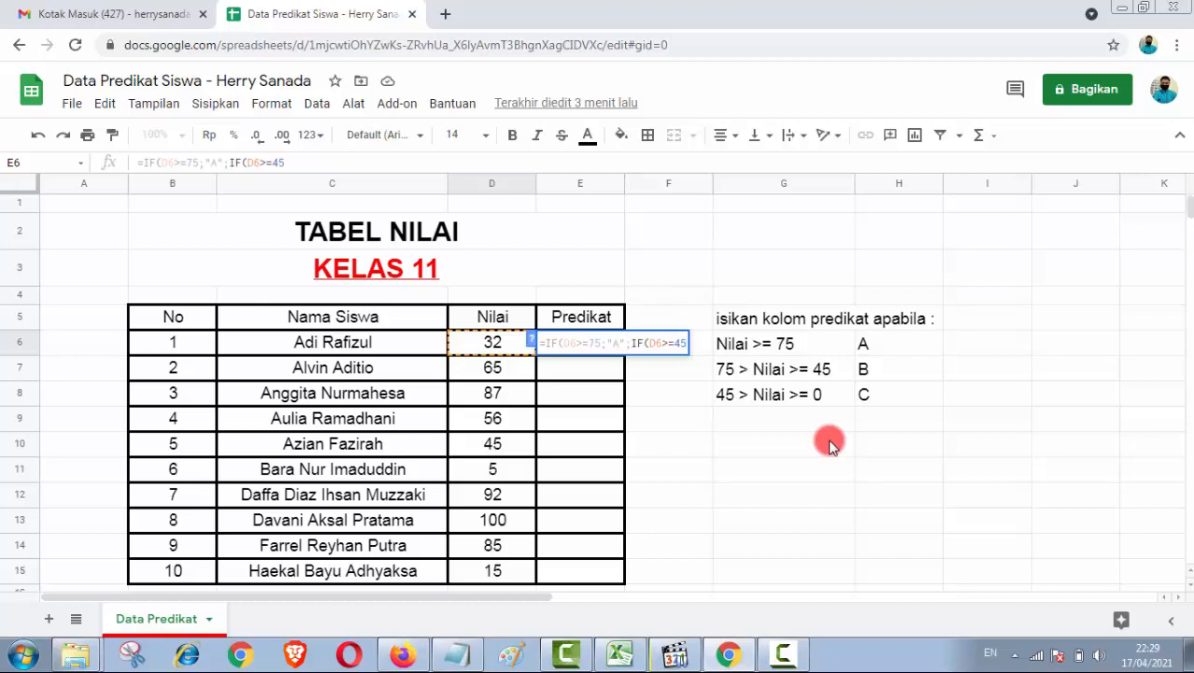
type(";\"B")
type("\"")
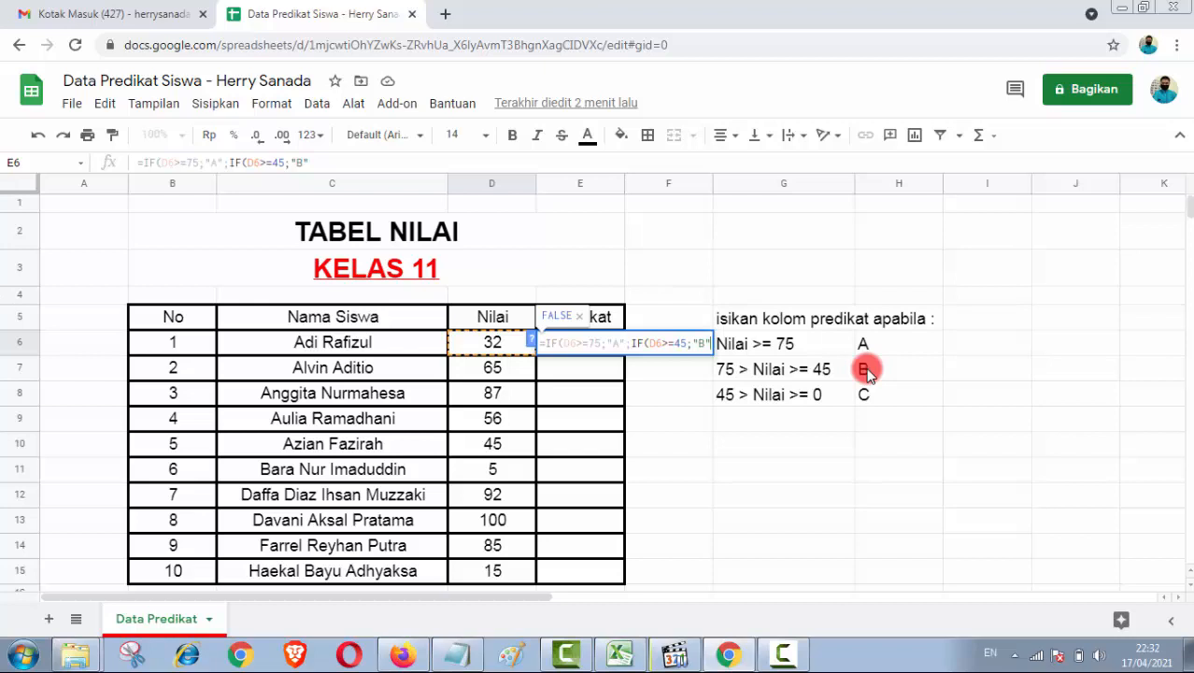
- Nest a third IF in the E6 formula that returns "C" when D6>=0, and close all three parentheses to complete the formula
type(";")
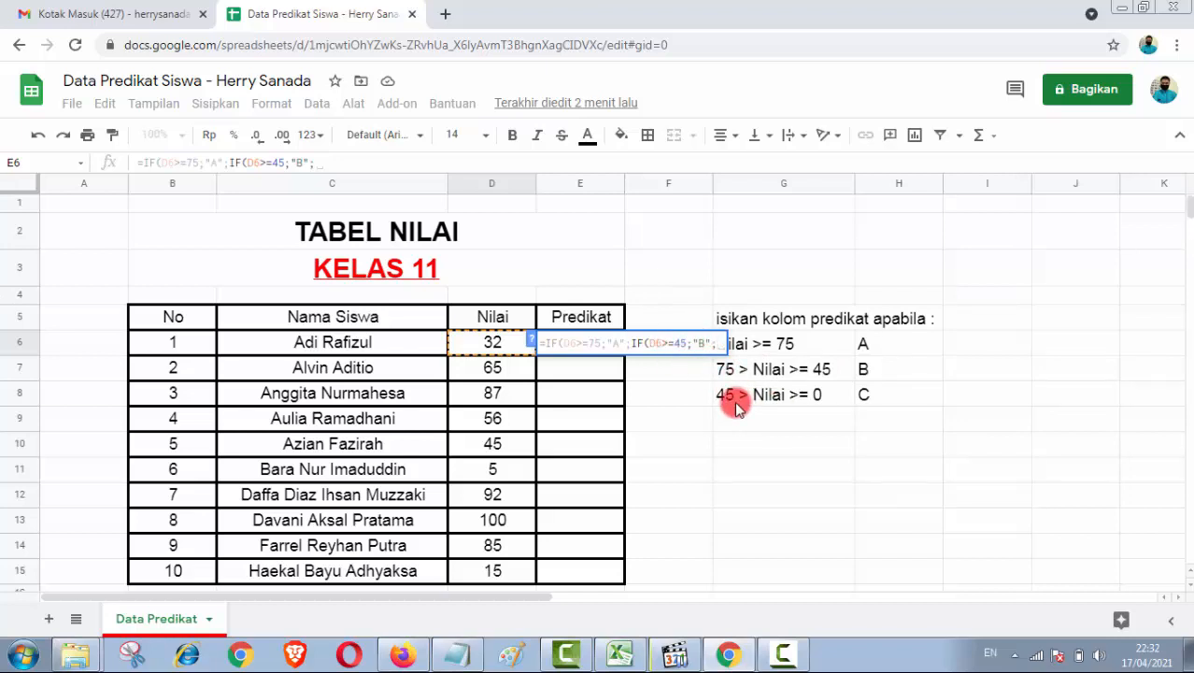
type("IF(")
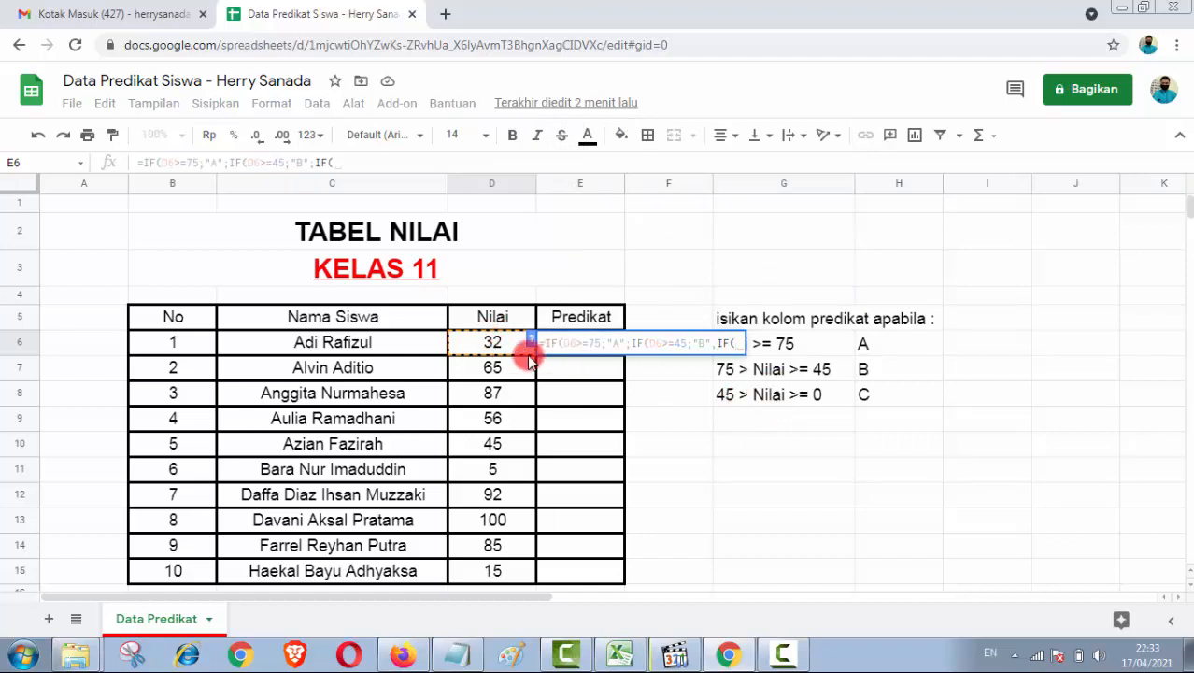
type("D6")
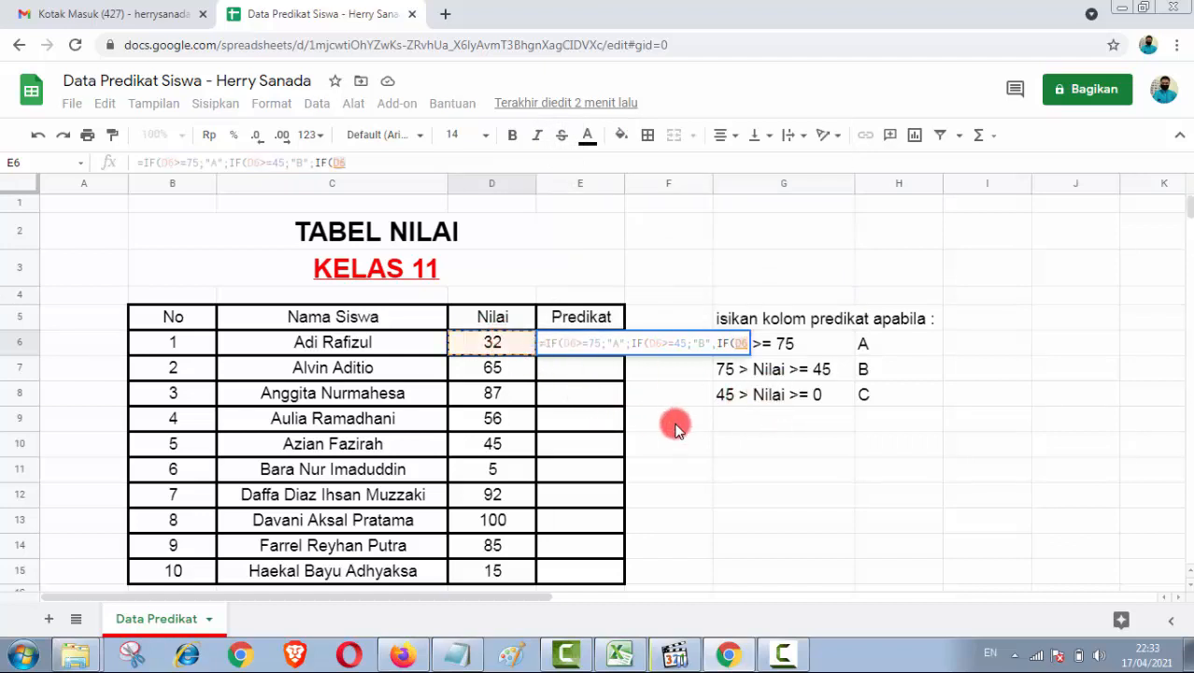
type(">=0")
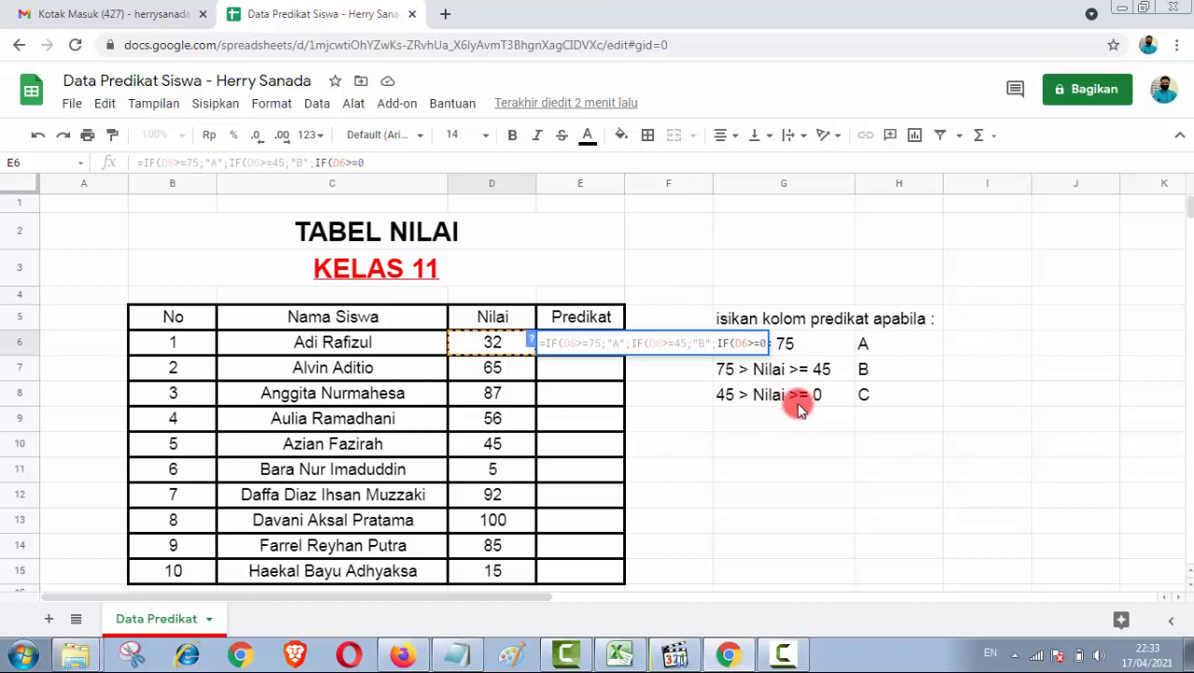
type(";")
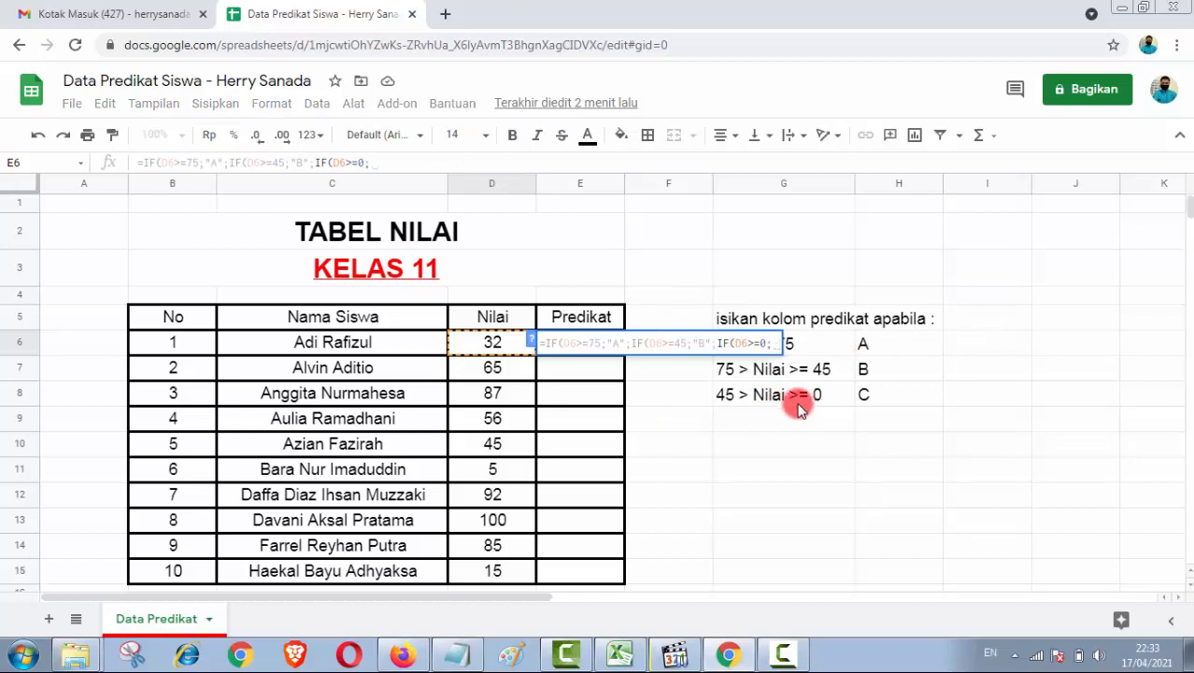
type("\"")
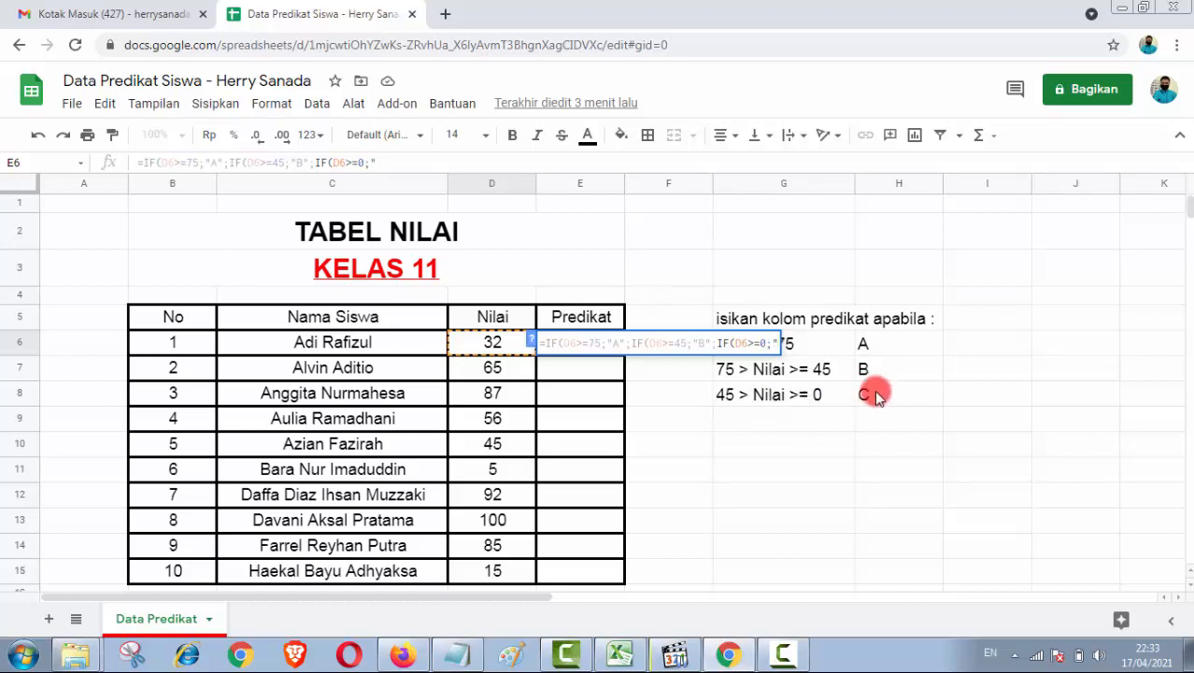
type("C\"")
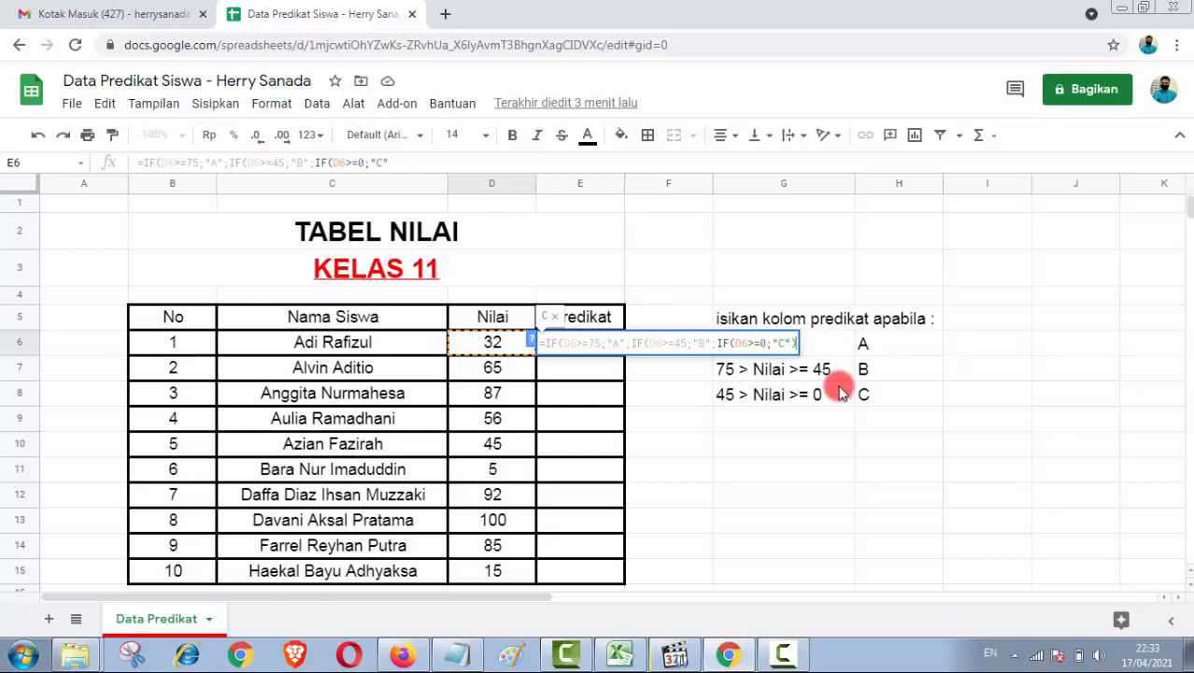
type(")")
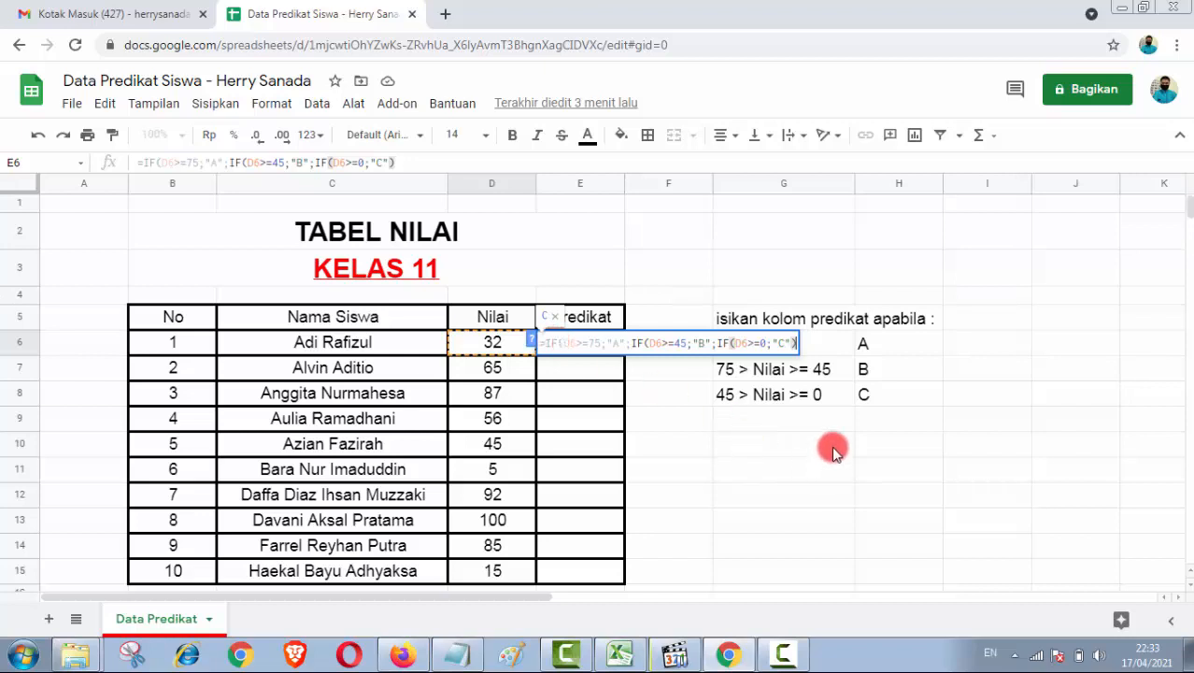
type("))")
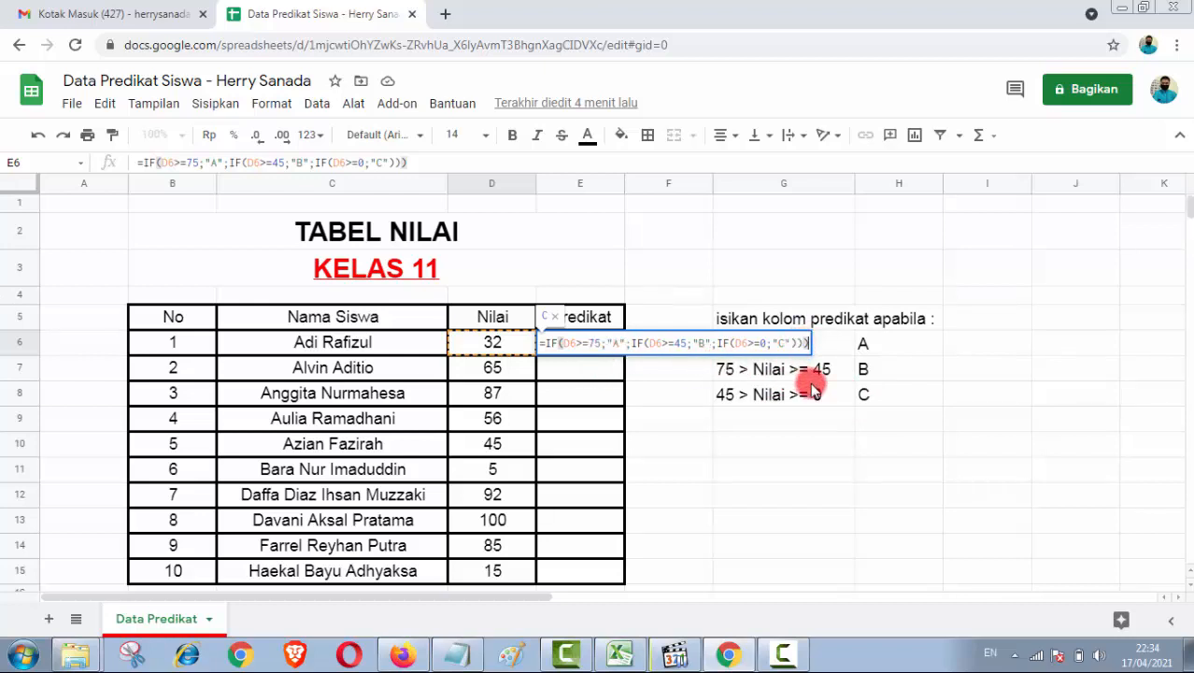
key("Return")
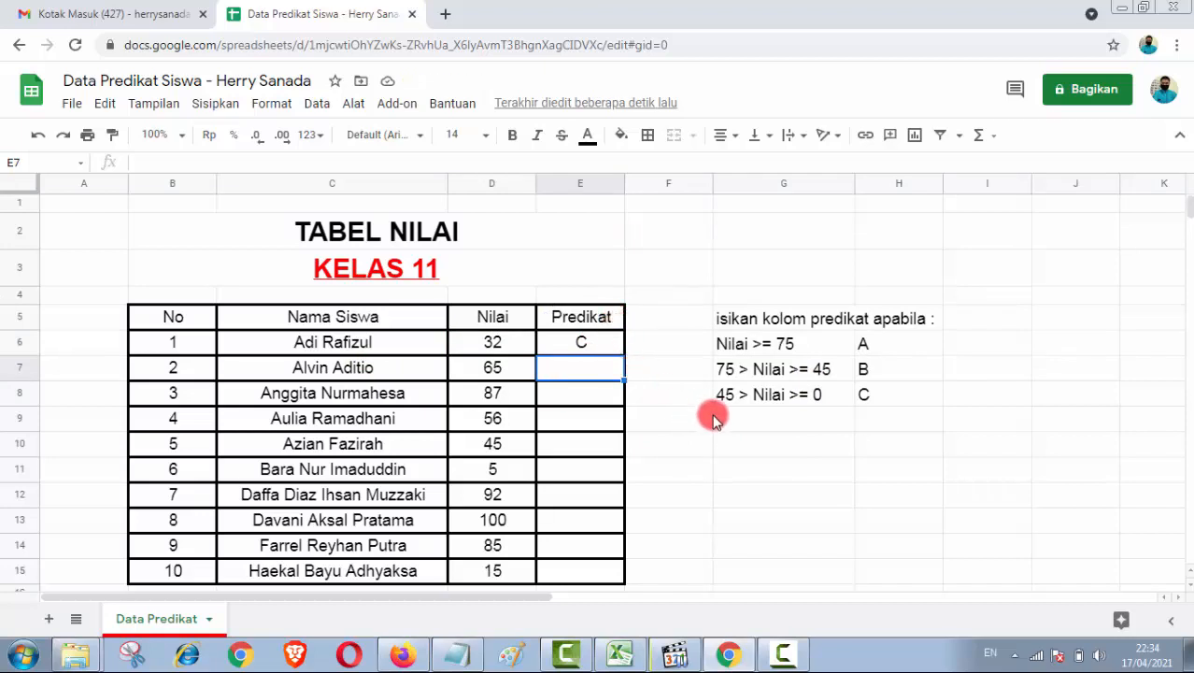
- Start an IF formula in cell E7 that returns "A" when D7>75, using semicolons as separators
type("=")
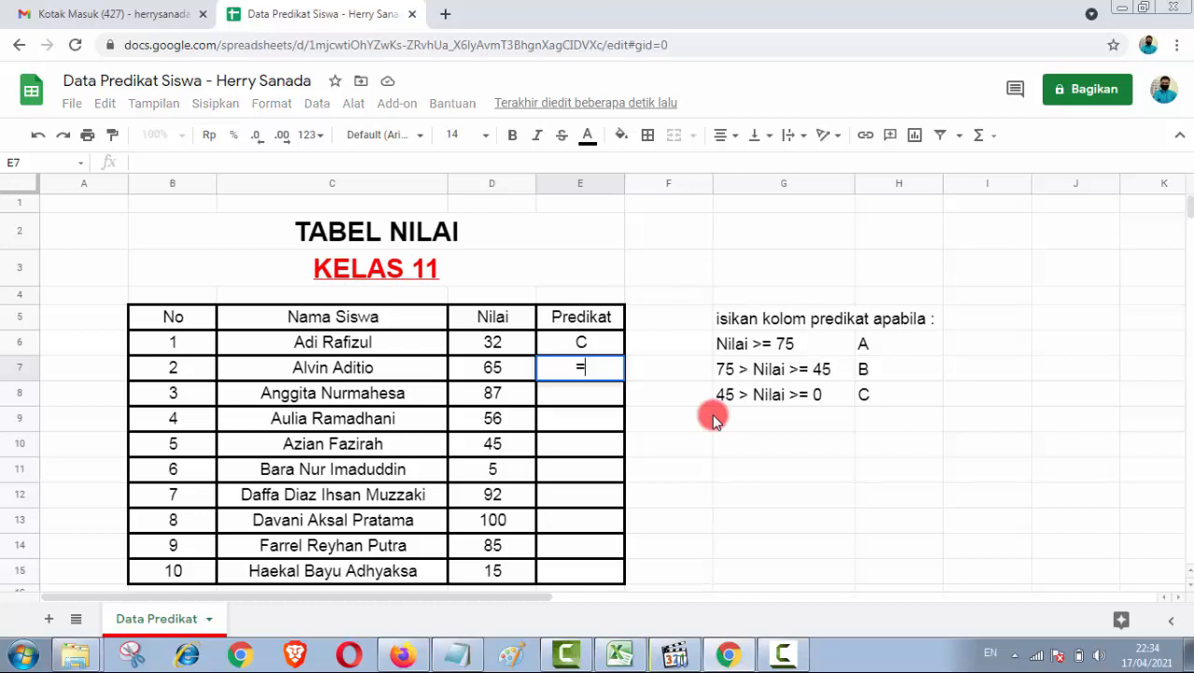
type("IF")
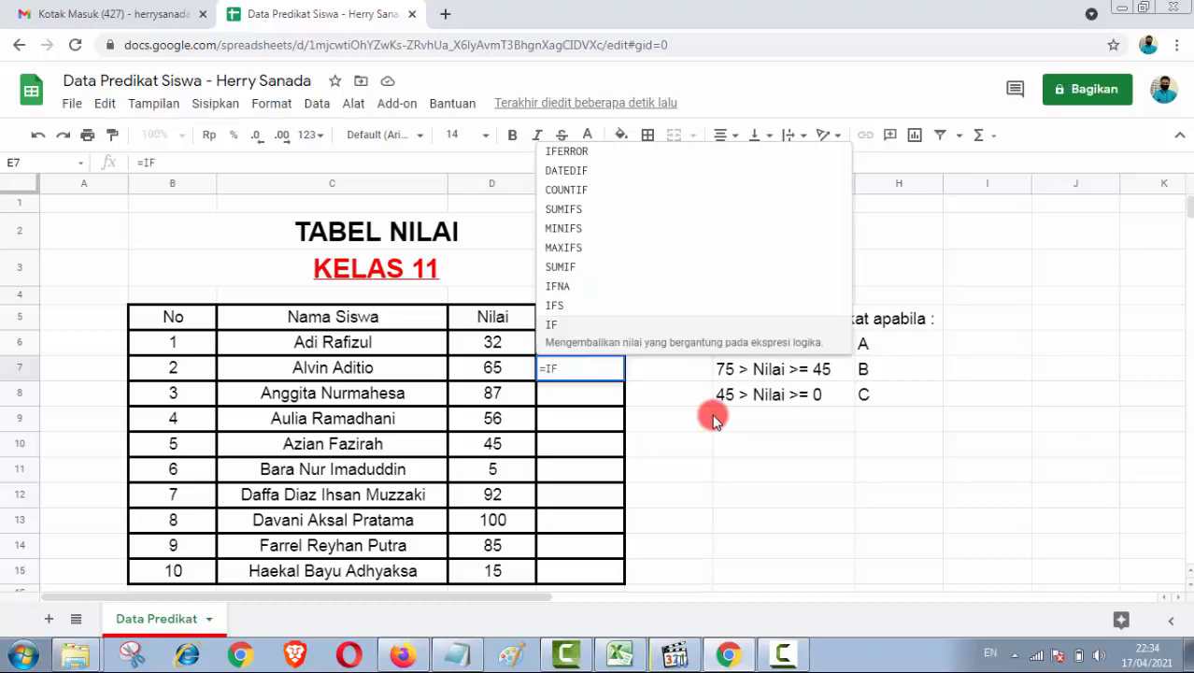
type("(")
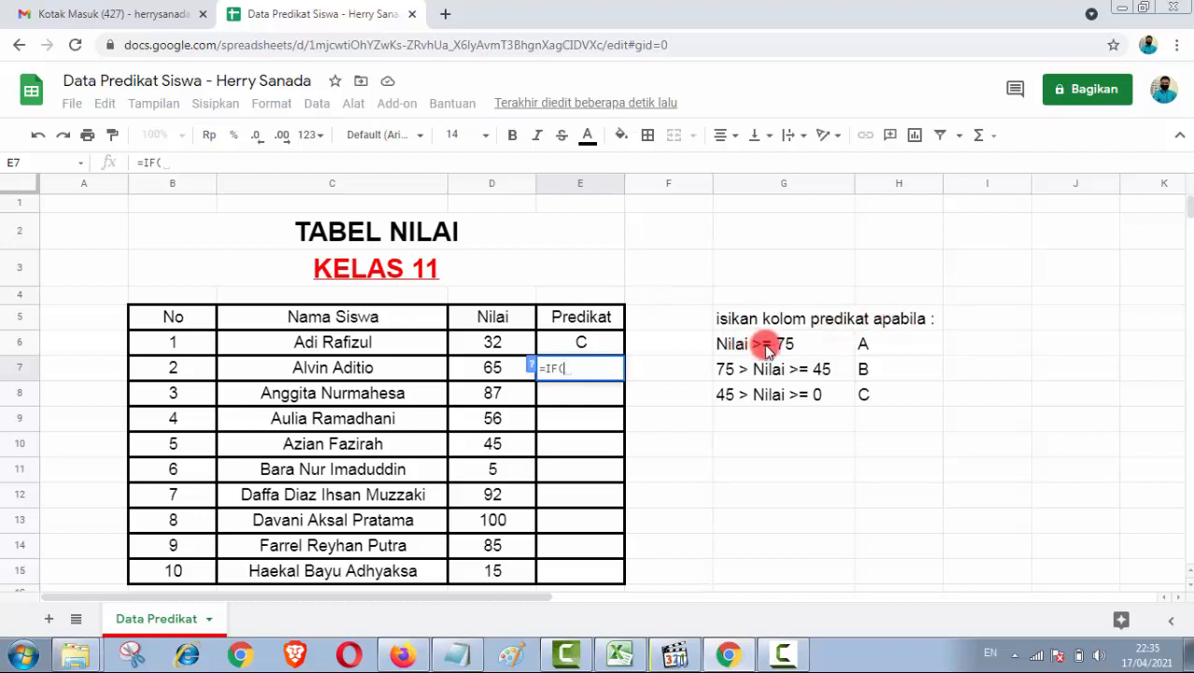
left_click(493, 368)
type(">")
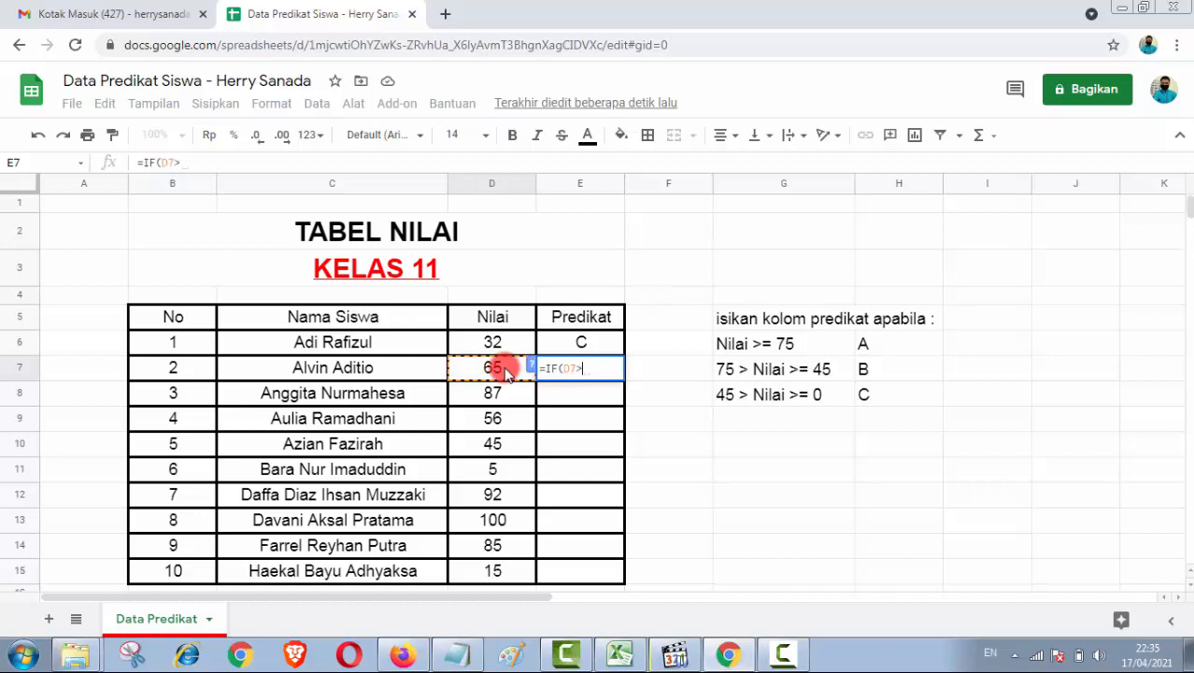
type("75")
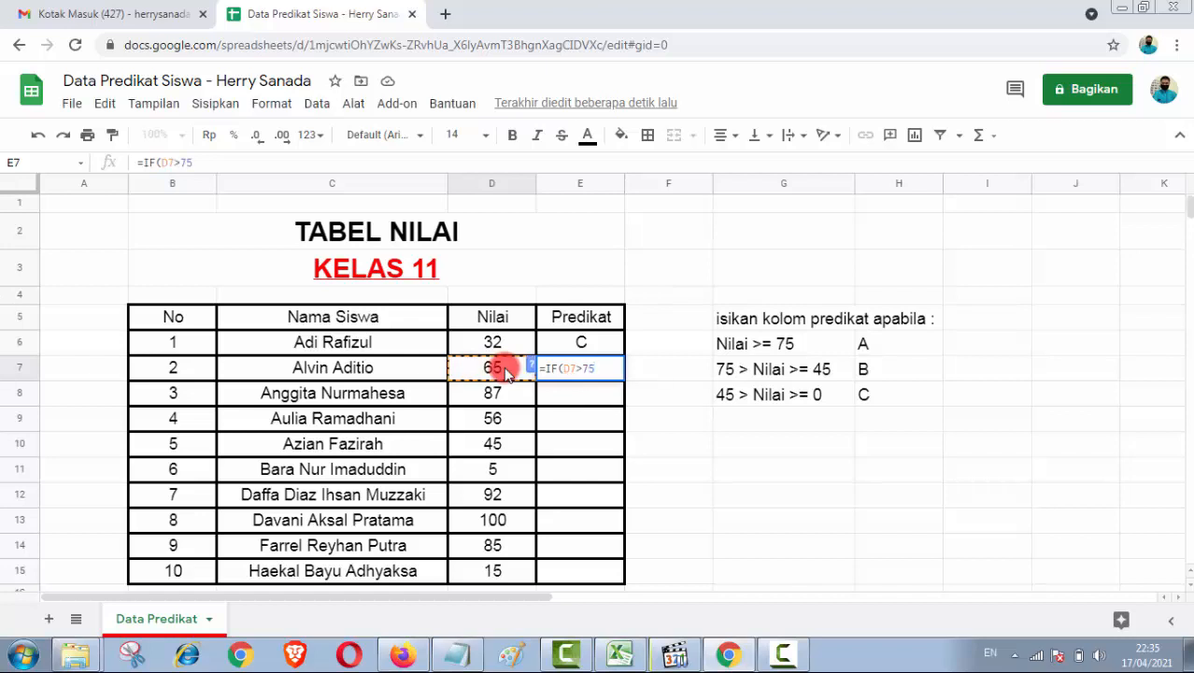
type(";\"A\";")
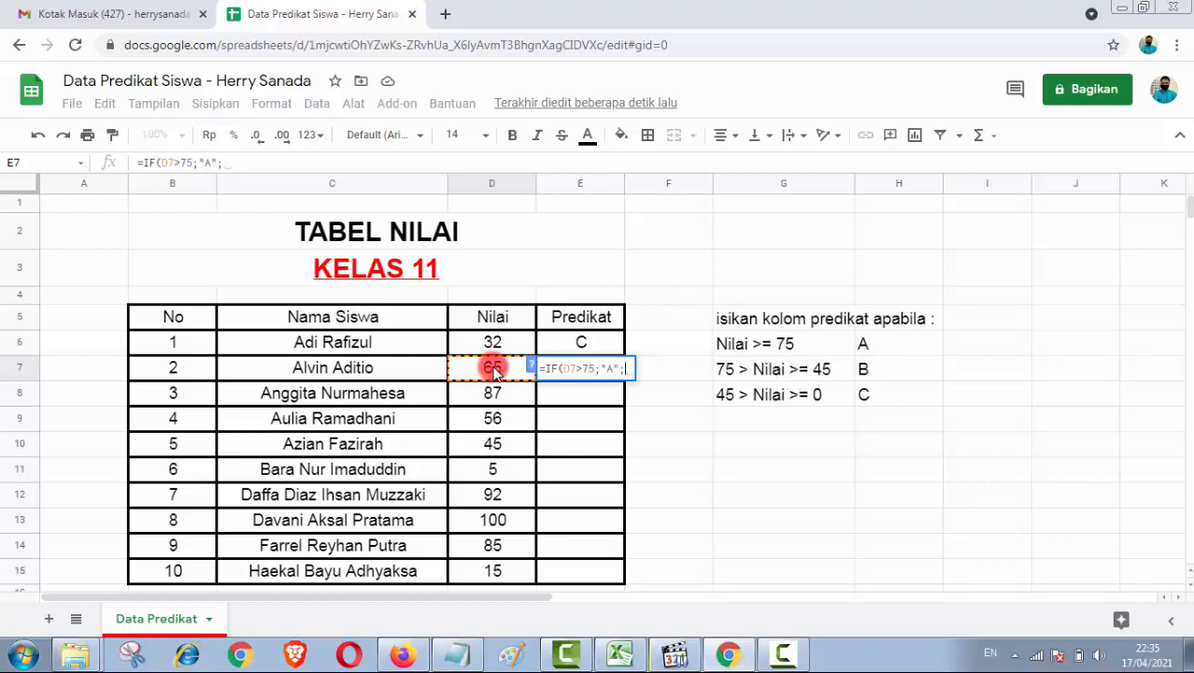
- Nest a second IF in the E7 formula that returns "B" when D7>=45
type("IF(")
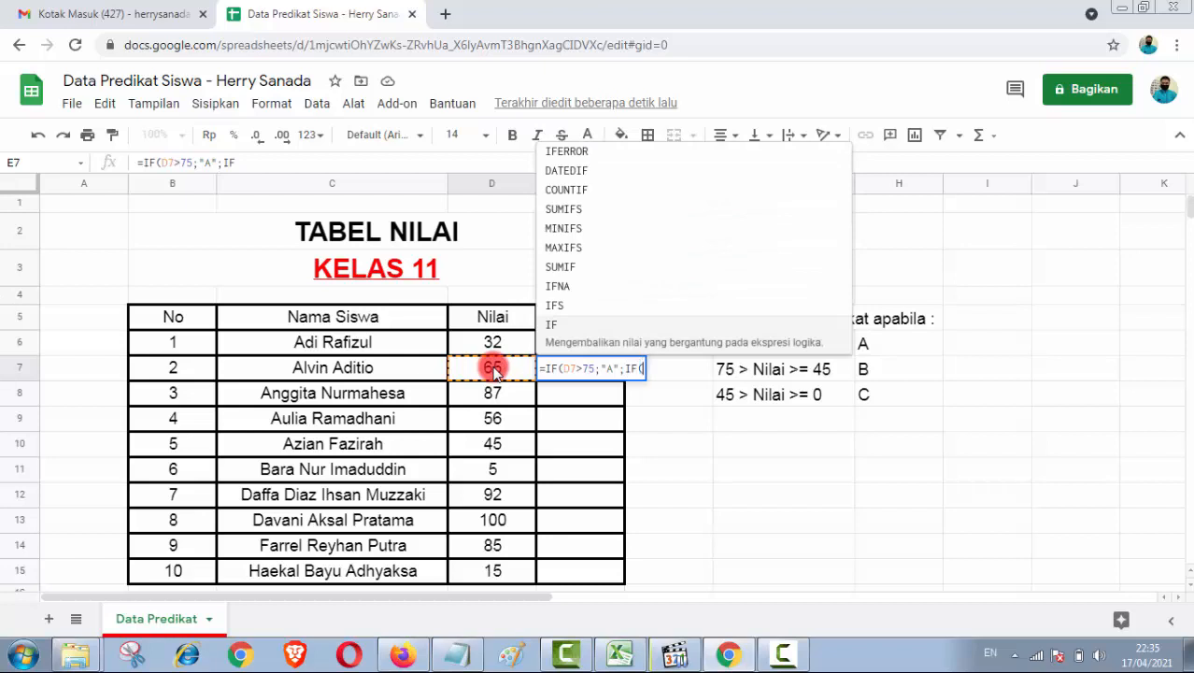
left_click(486, 367)
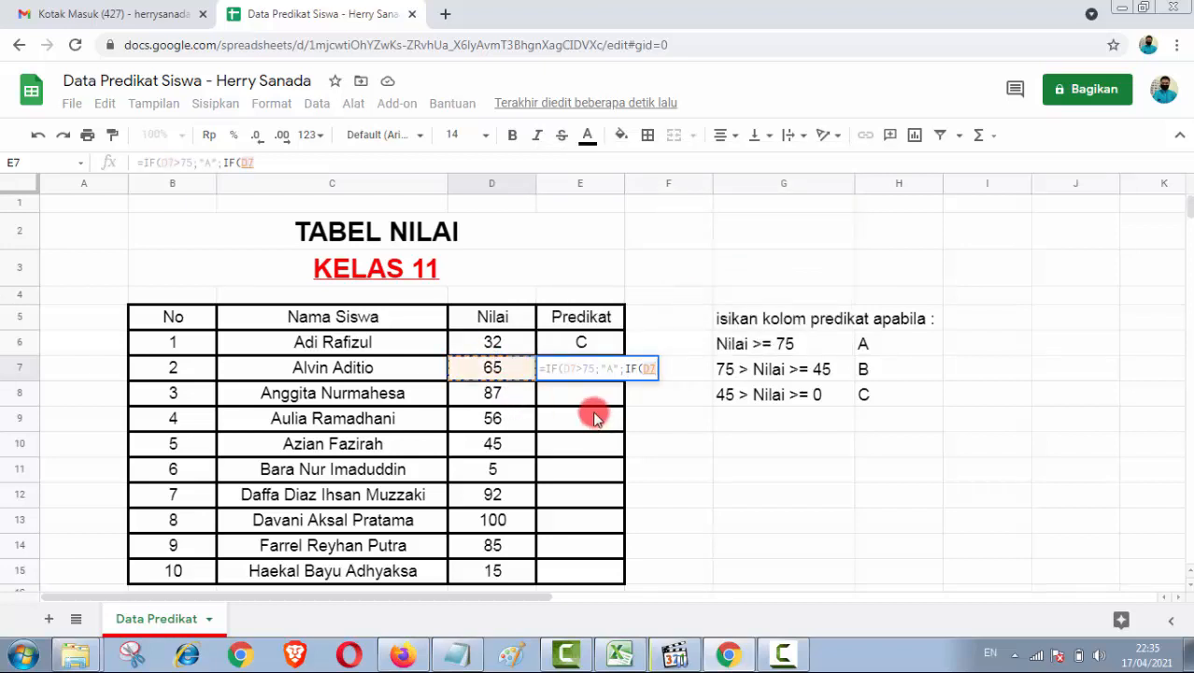
type(">=45")
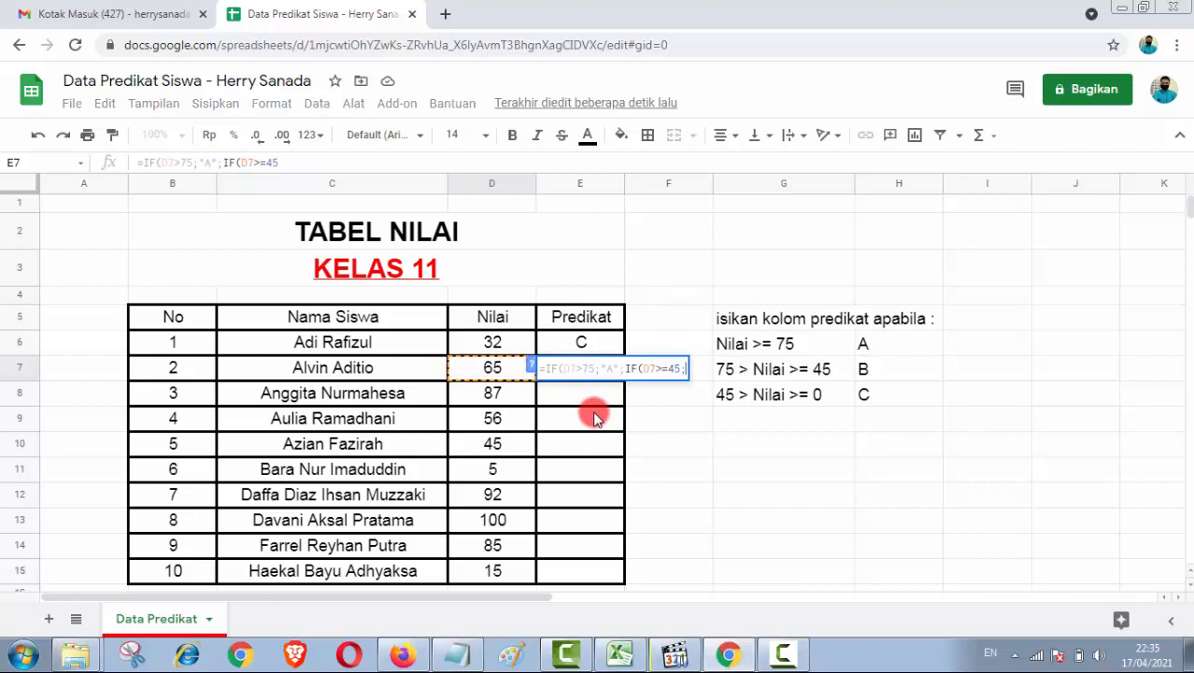
type(";\"")
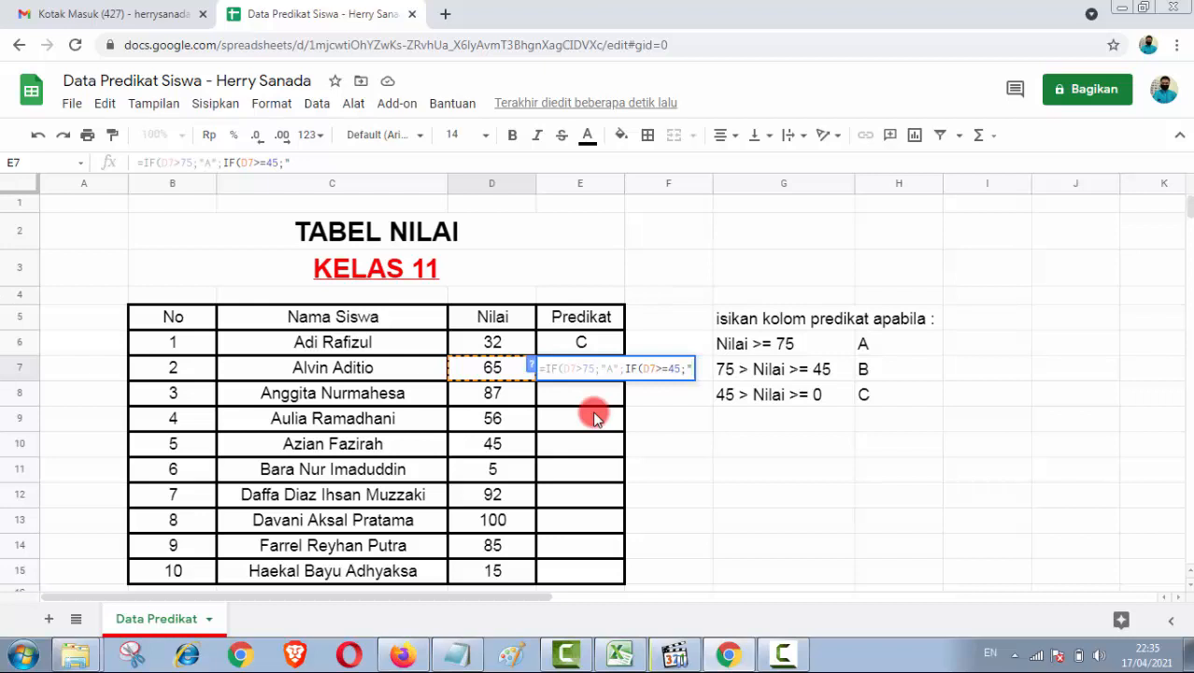
type("B\"")
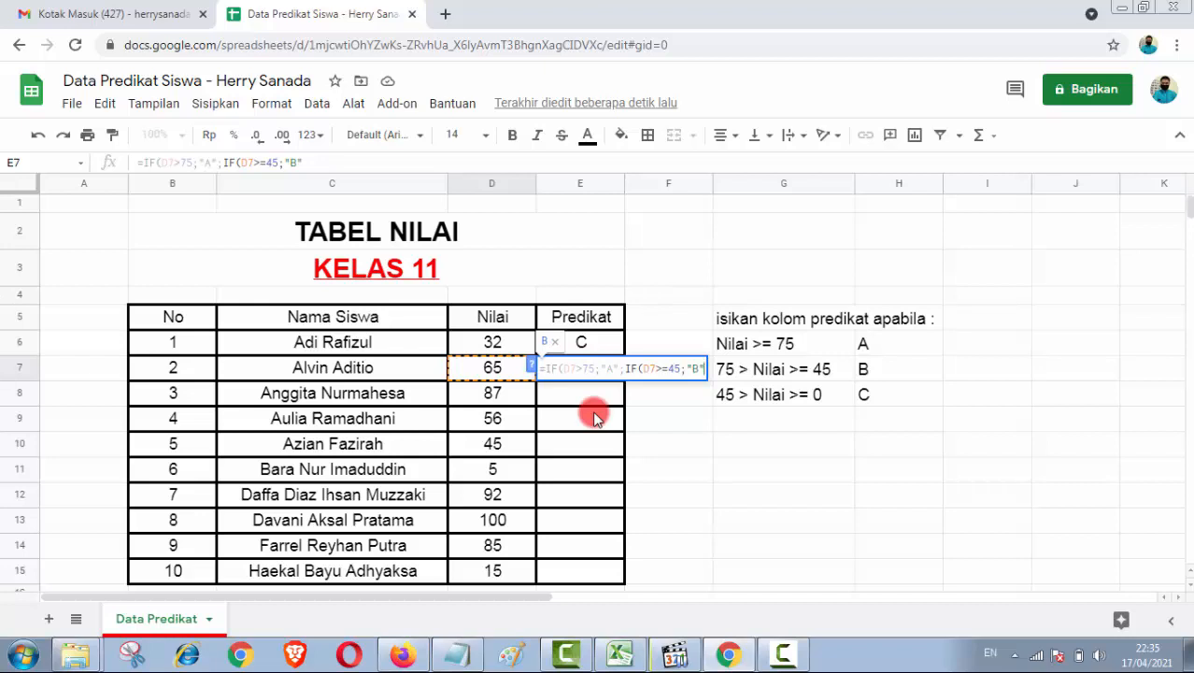
- Nest a third IF in the E7 formula that returns "C" when D7>=0, and complete the formula with three closing parentheses
type(";")
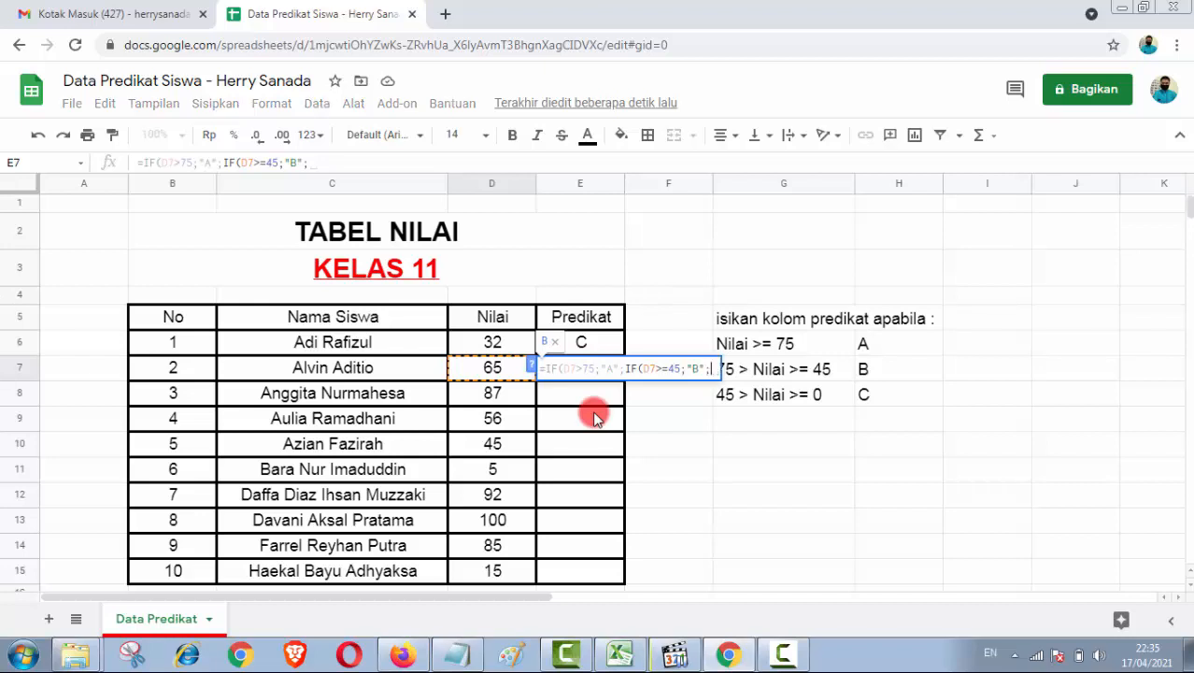
type("IF")
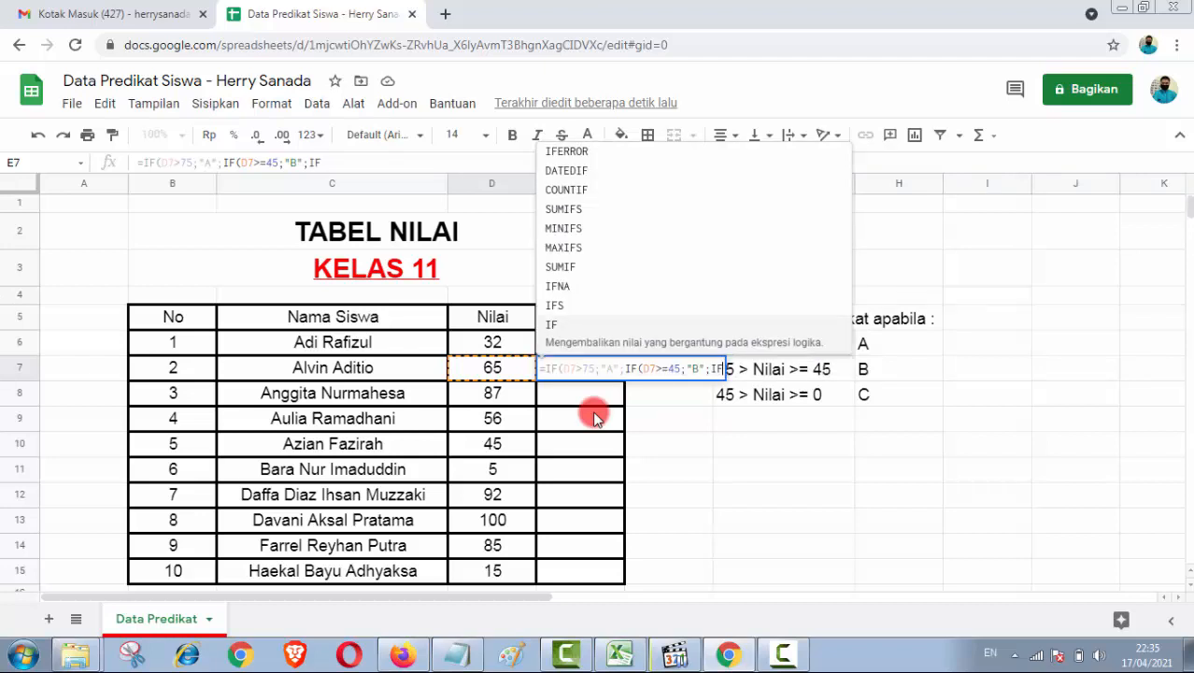
type("(")
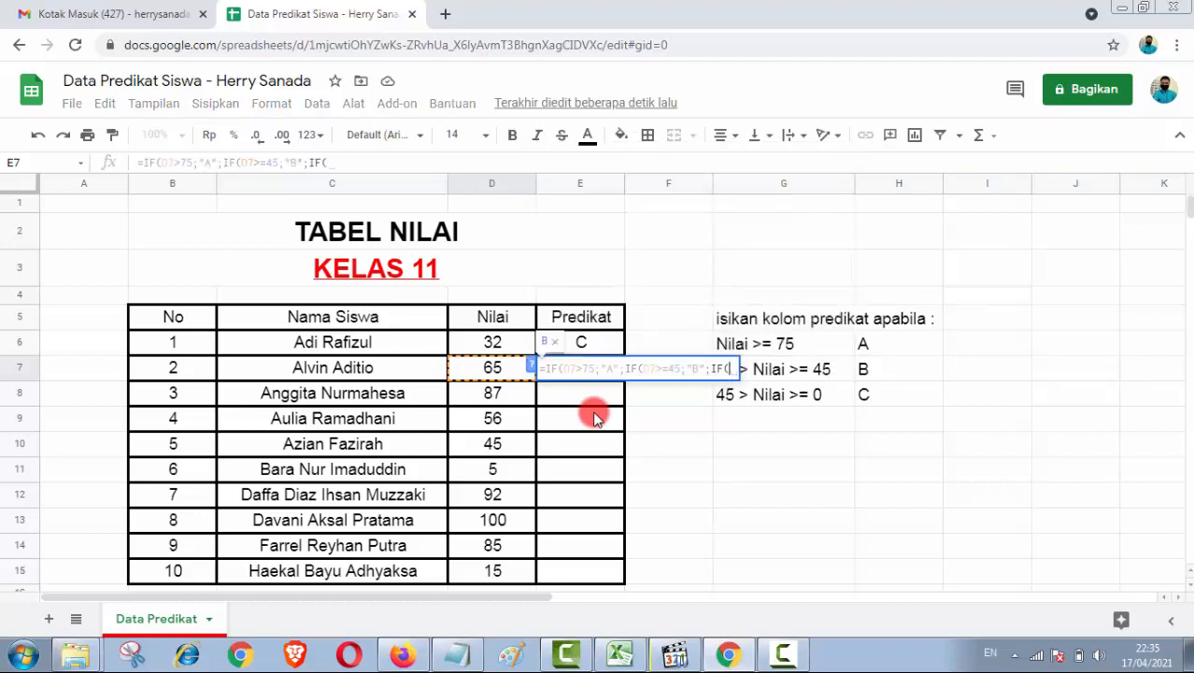
left_click(490, 367)
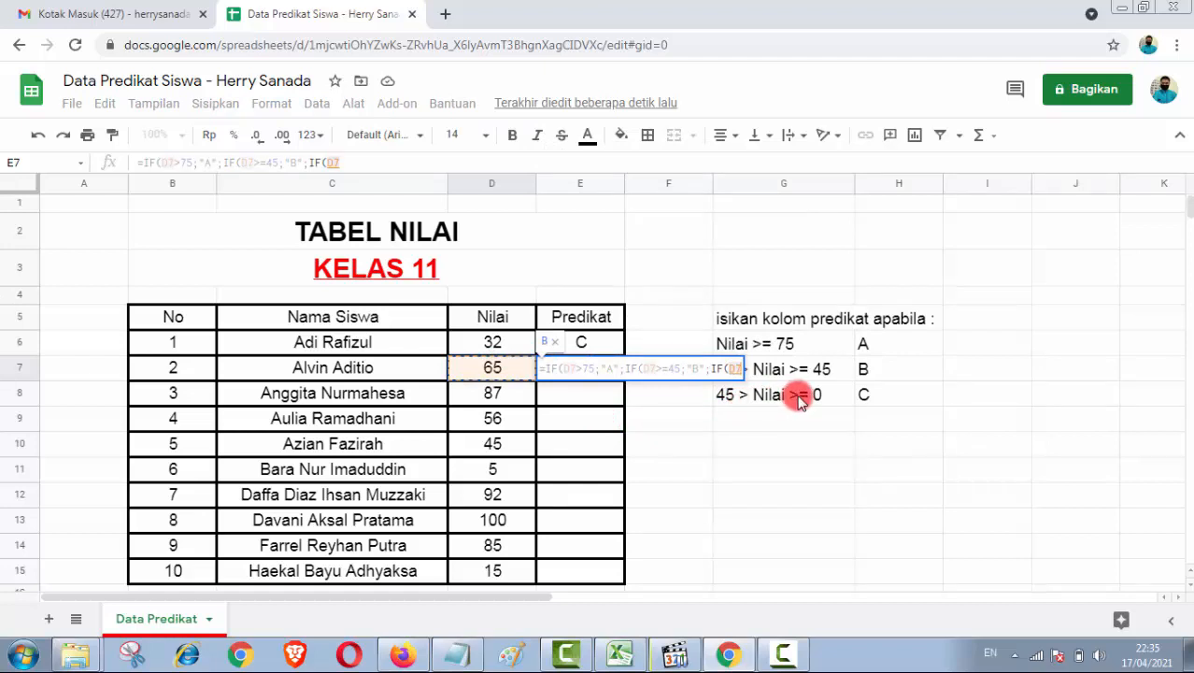
type(">=")
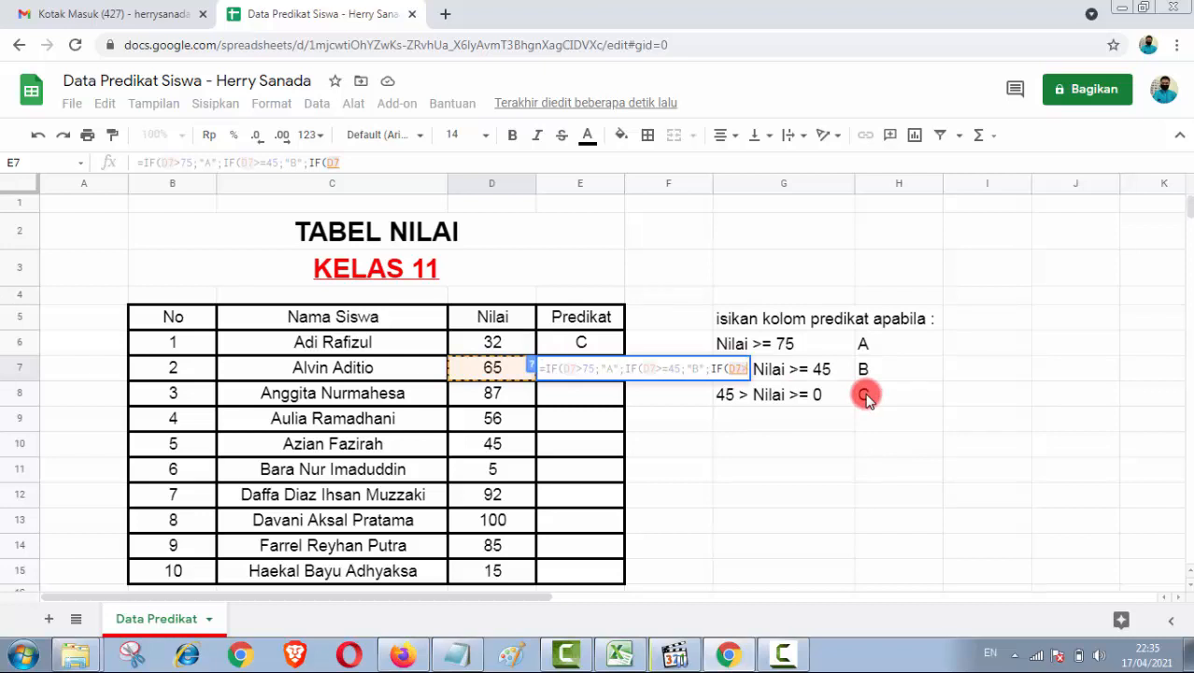
type("0")
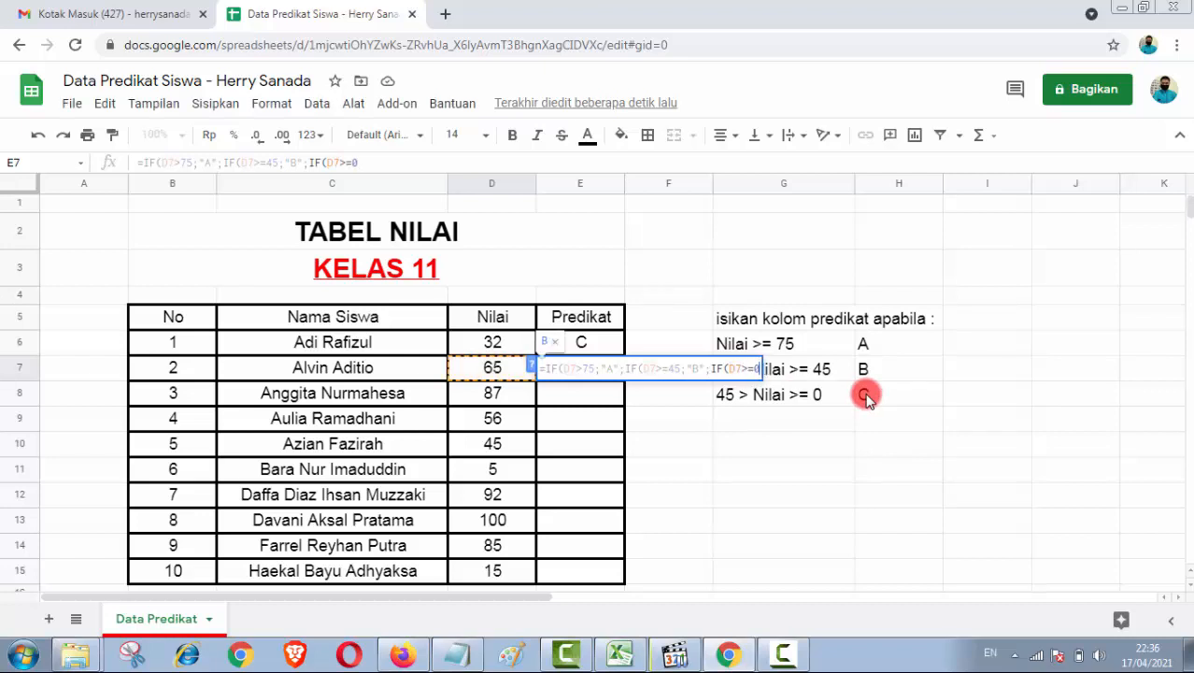
type(";\"C\")")
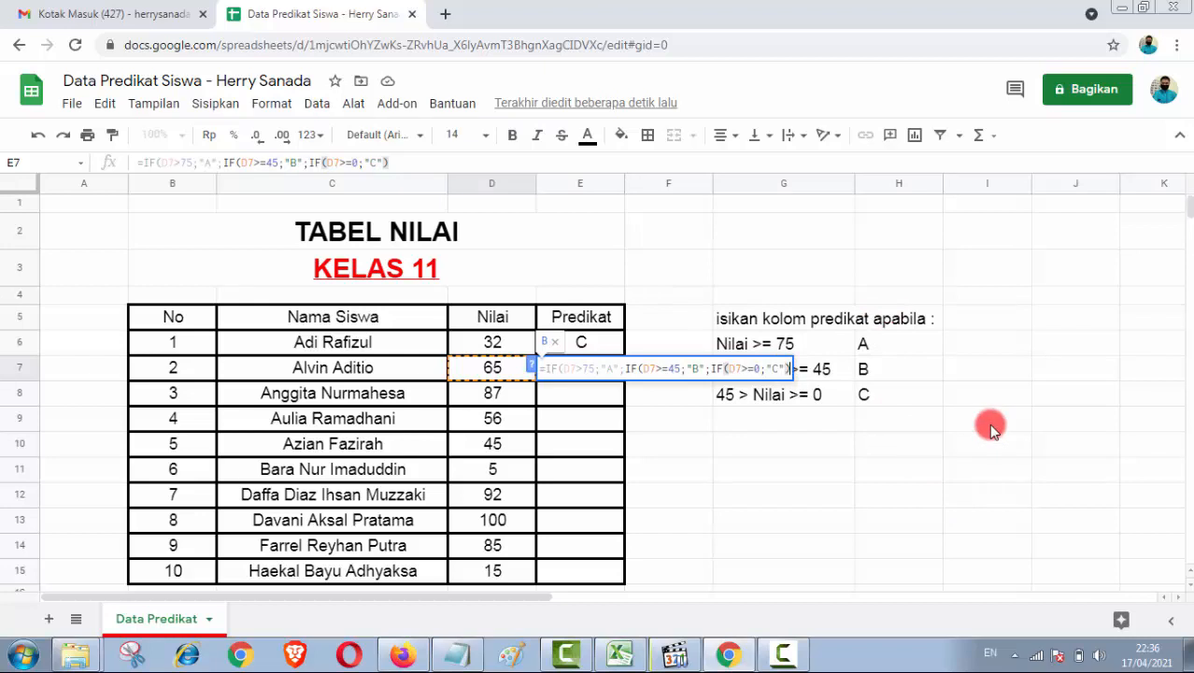
type("))")
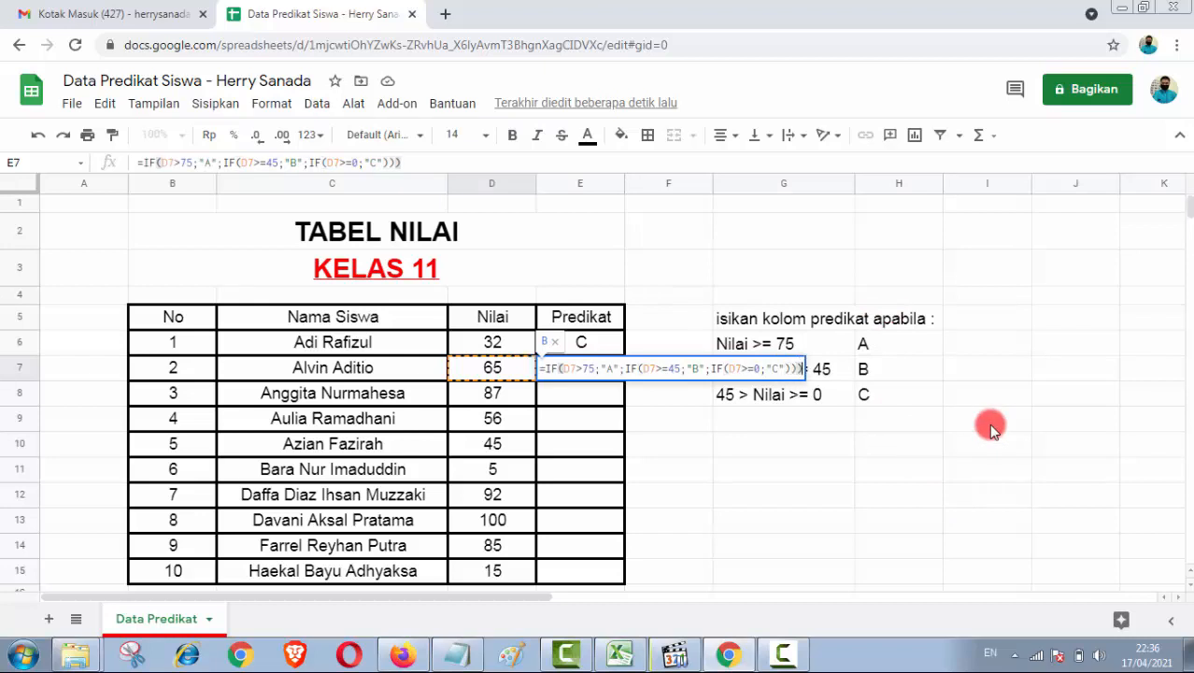
key("Return")
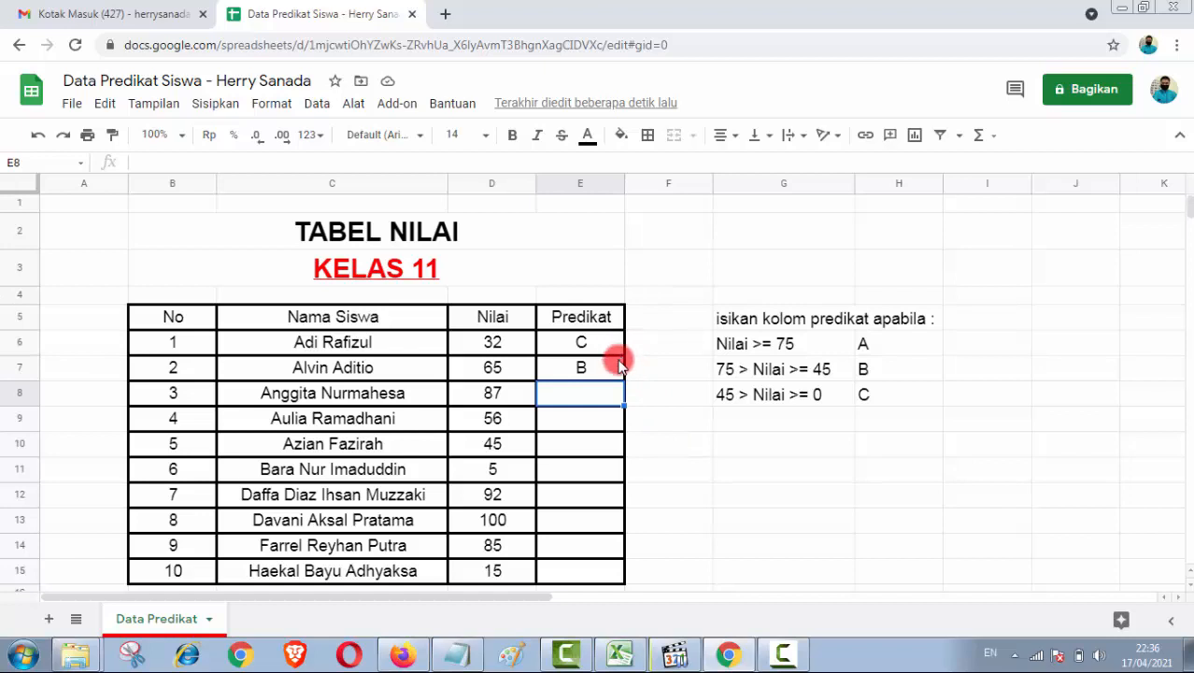
- Start an IF formula in cell E8 that returns "A" when D8>75, using semicolons as separators
left_click(599, 572)
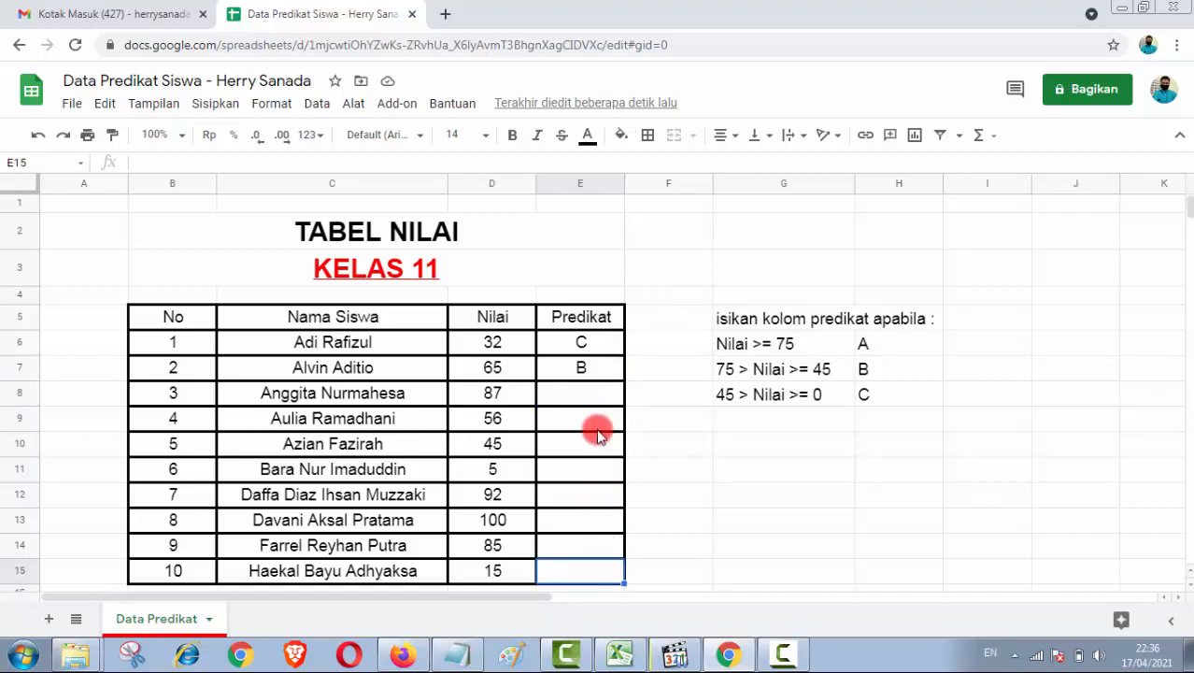
left_click(600, 395)
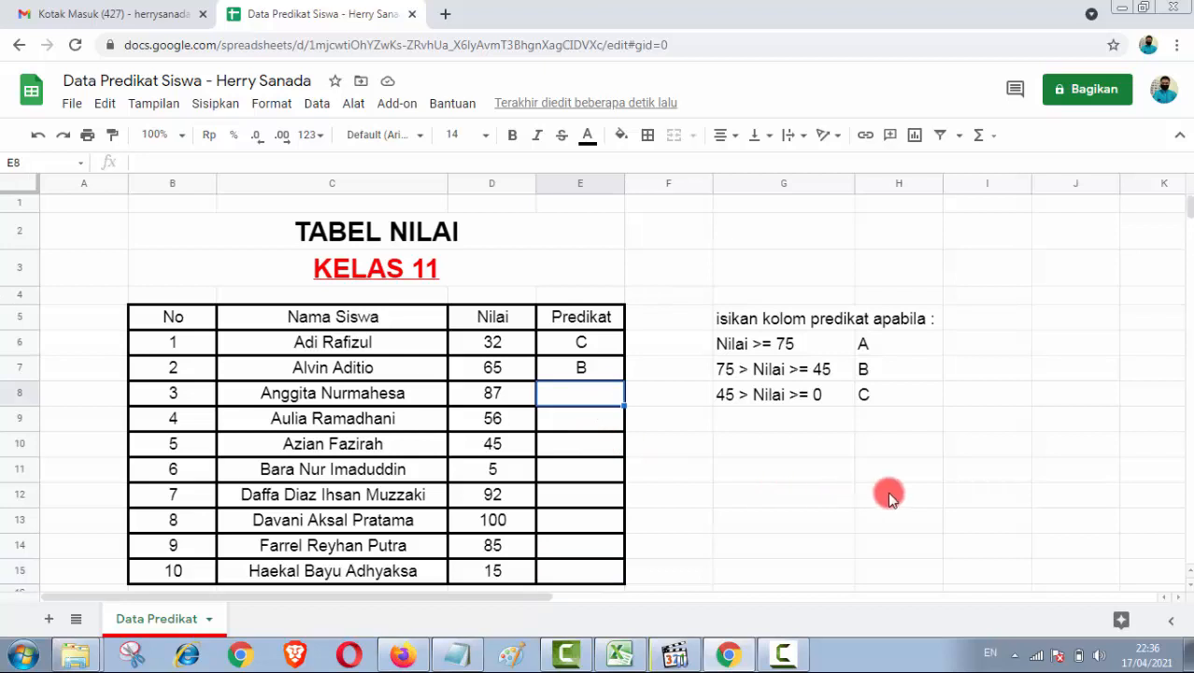
type("=IF(")
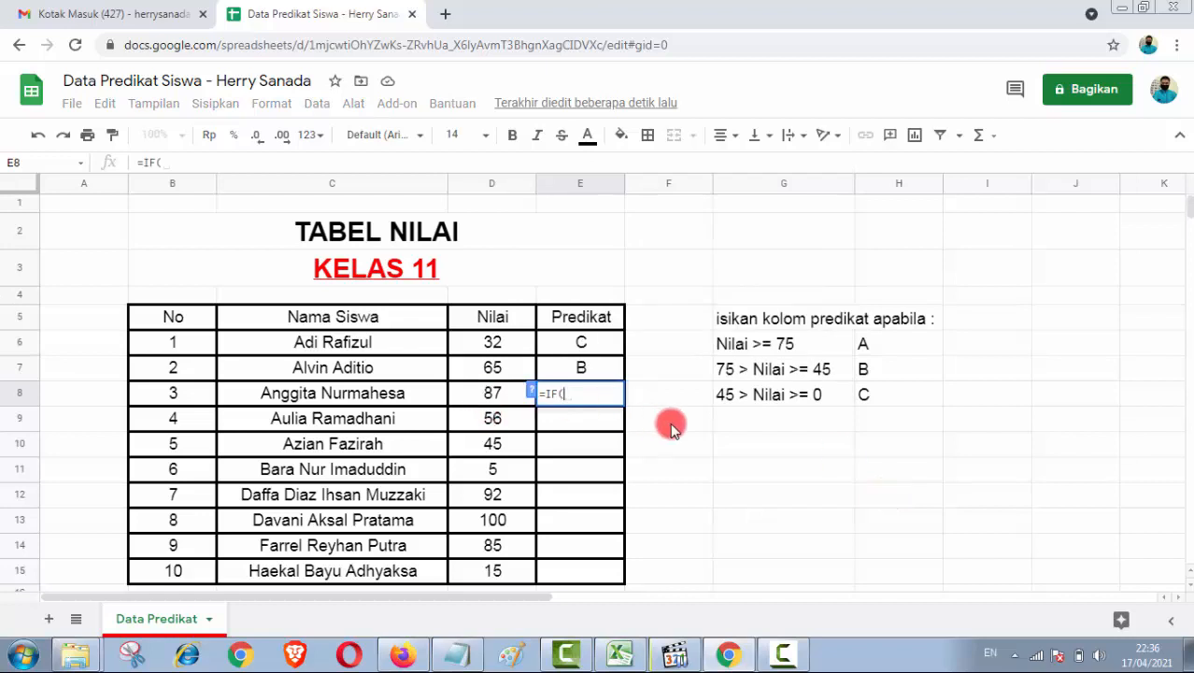
type("D8")
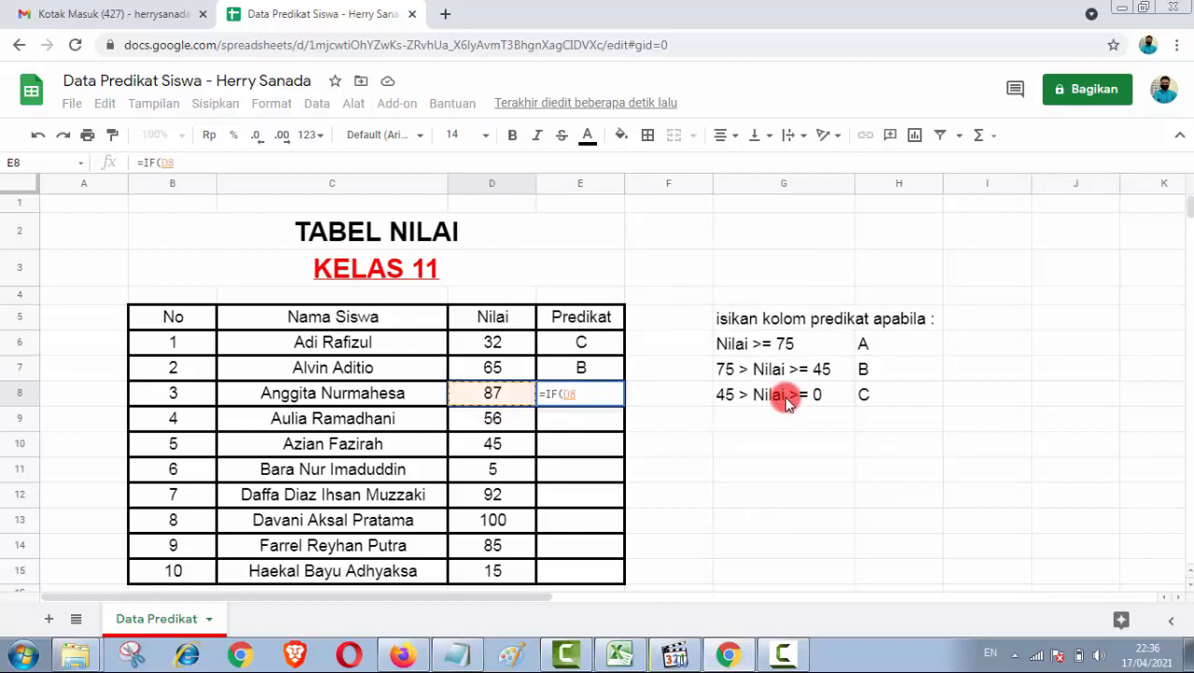
type(">75;\"")
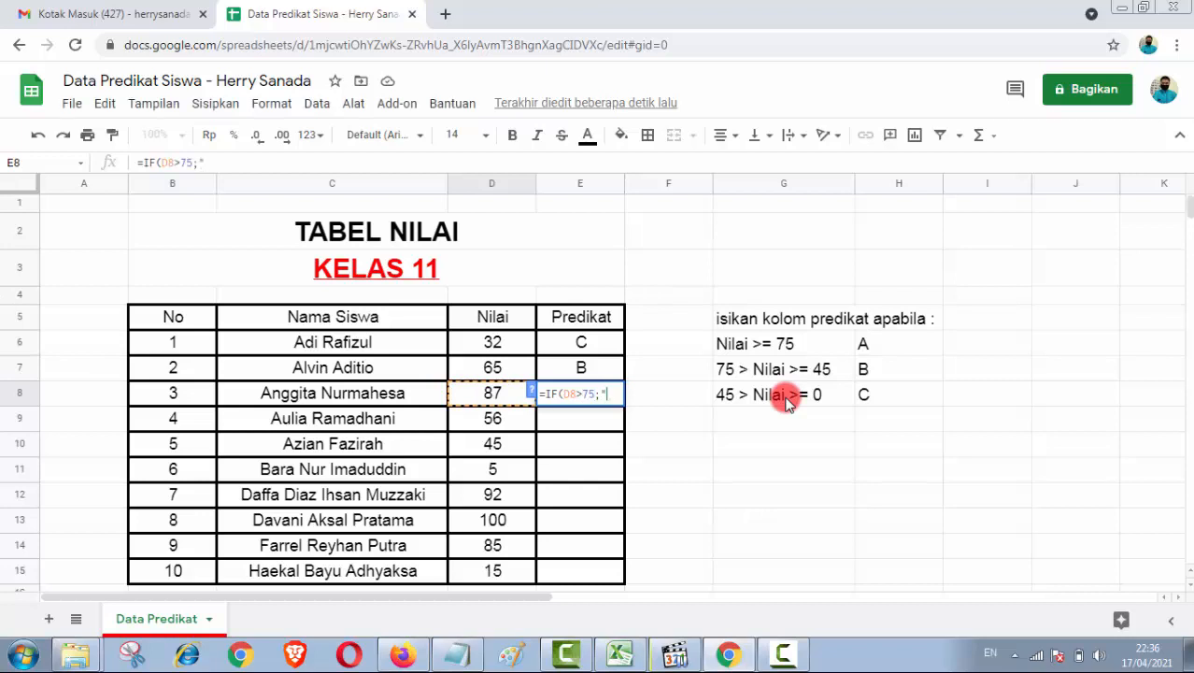
type("A\";")
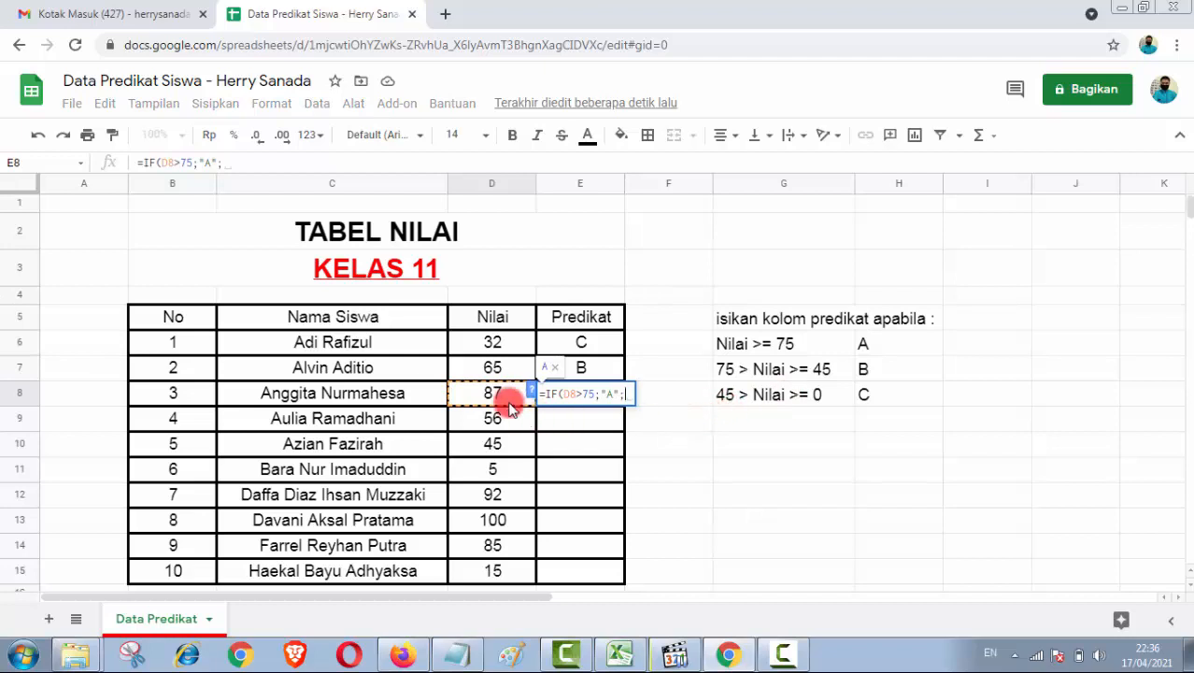
- Nest a second IF in the E8 formula that returns "B" when D8>=45
type("IF(")
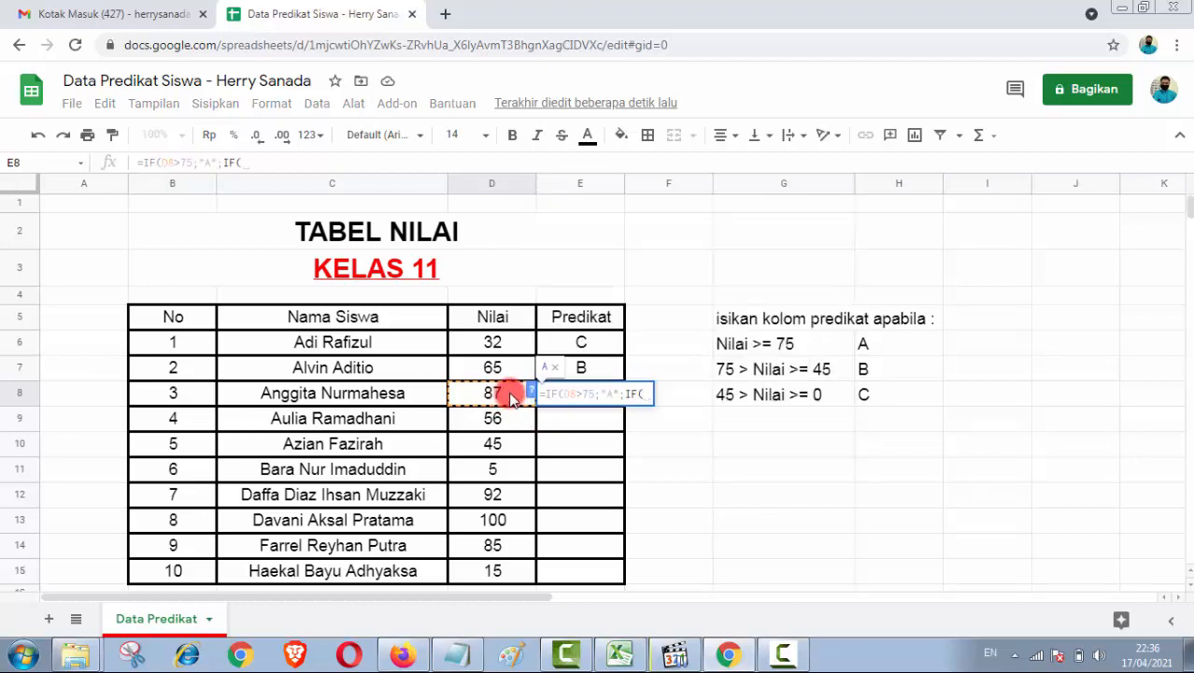
left_click(511, 400)
type(">")
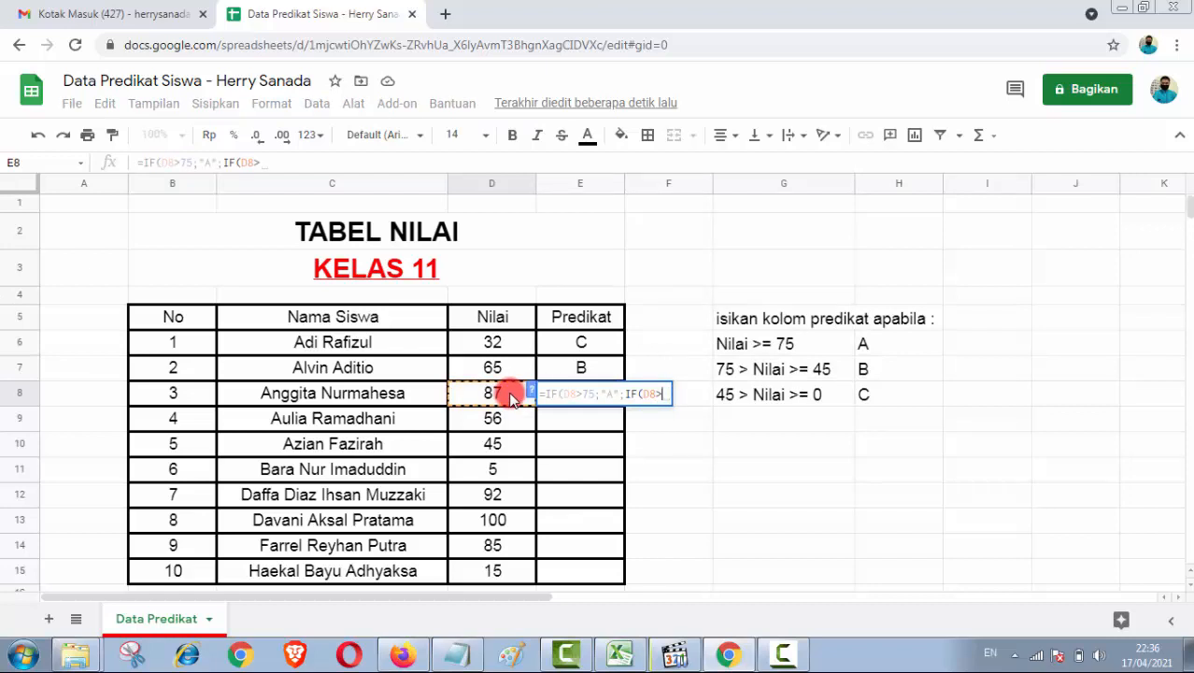
type("=45")
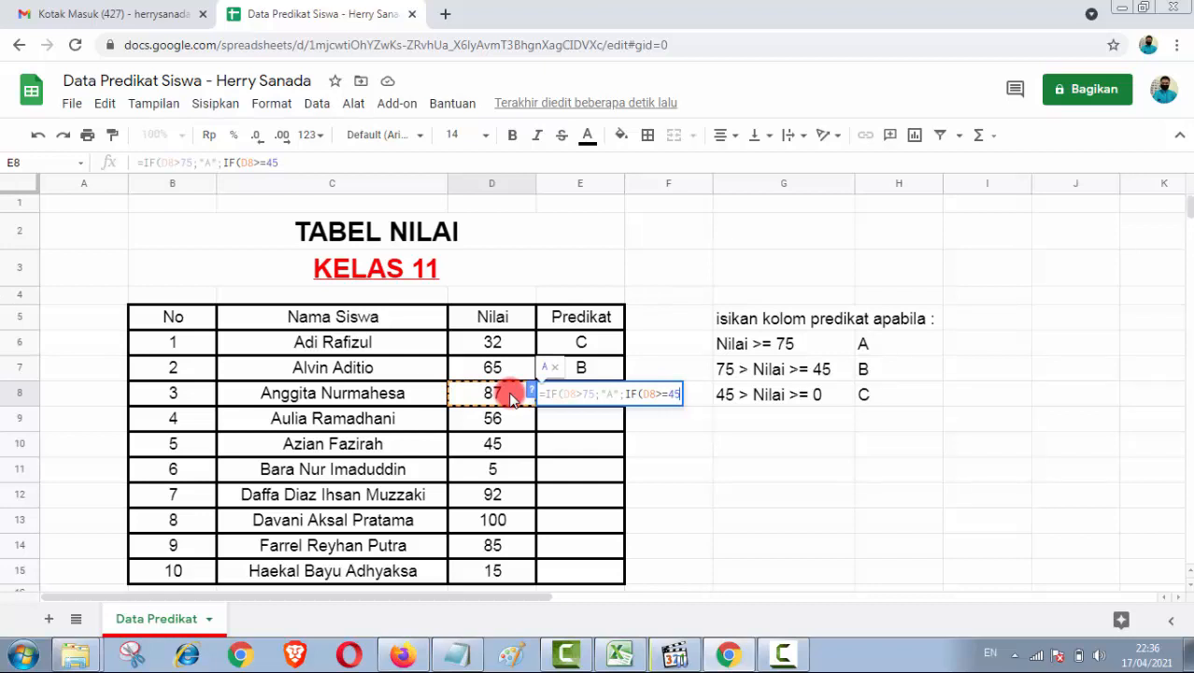
type(";\"B\"")
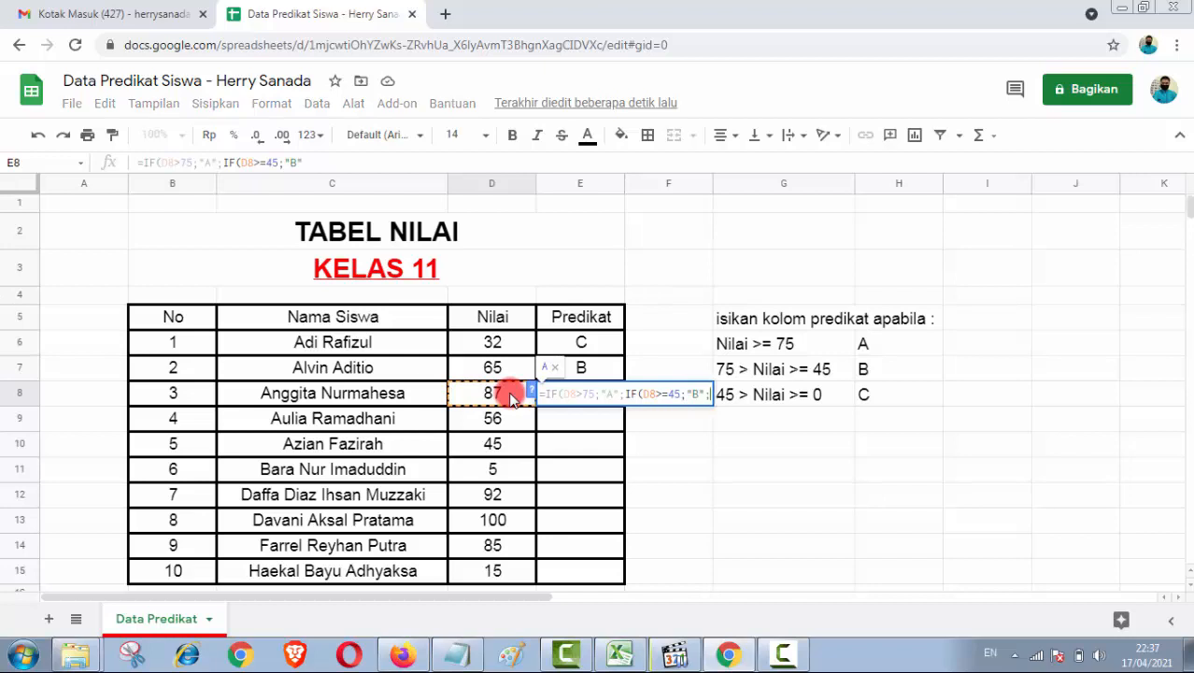
- Nest a third IF in the E8 formula that returns "C" when C8:D8>=0, and complete the formula with three closing parentheses
type(";IF")
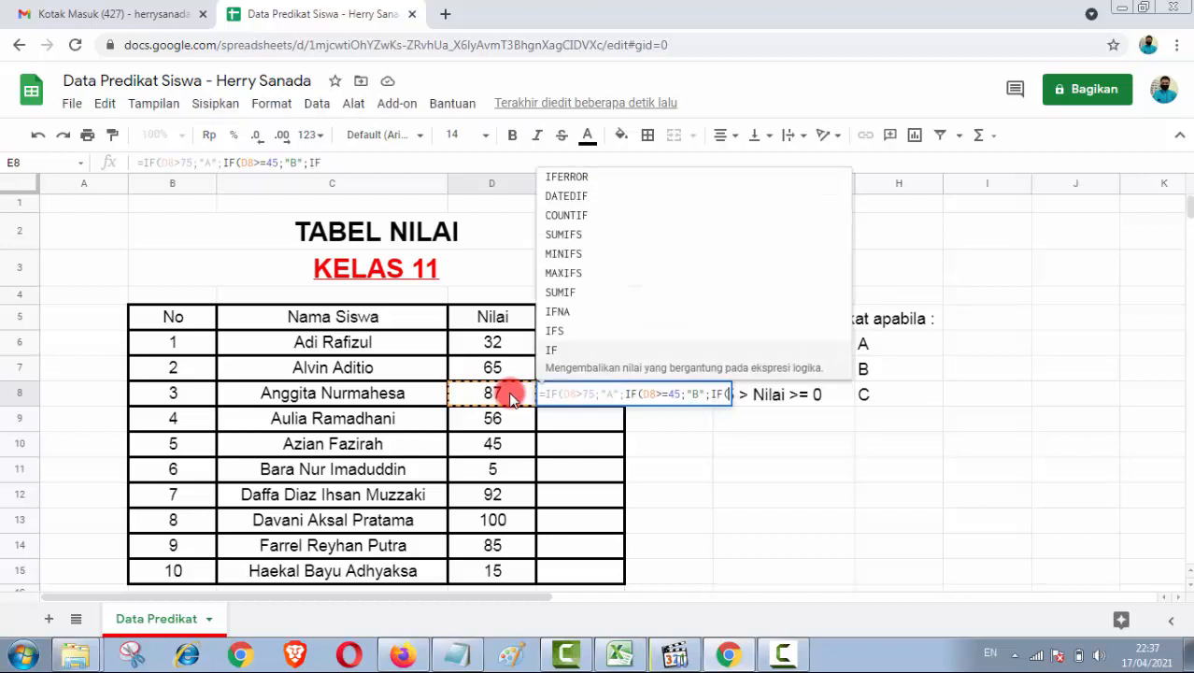
type("(")
left_click(511, 397)
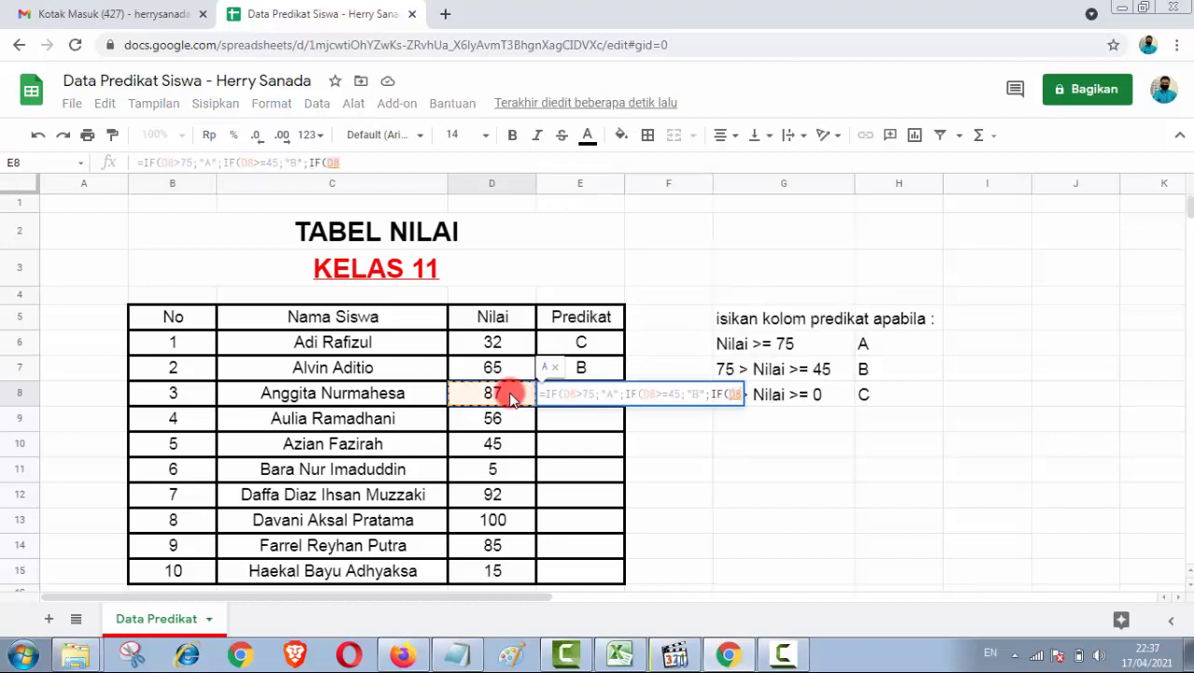
key("shift+Left")
type(">=")
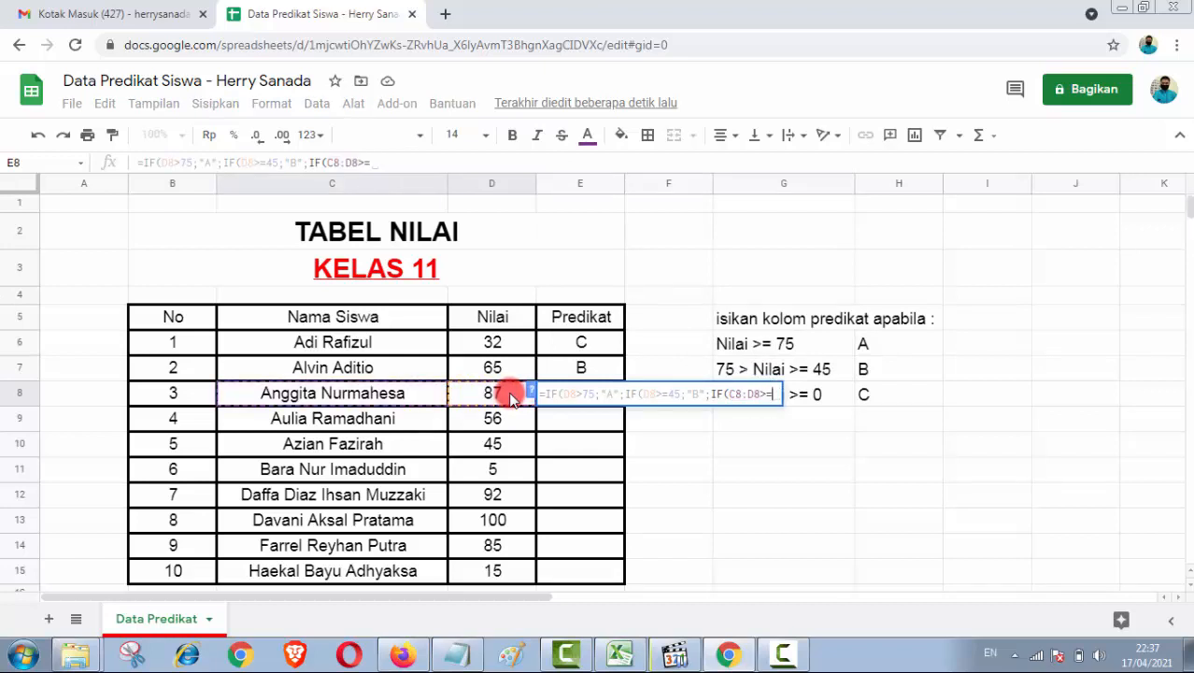
type("0")
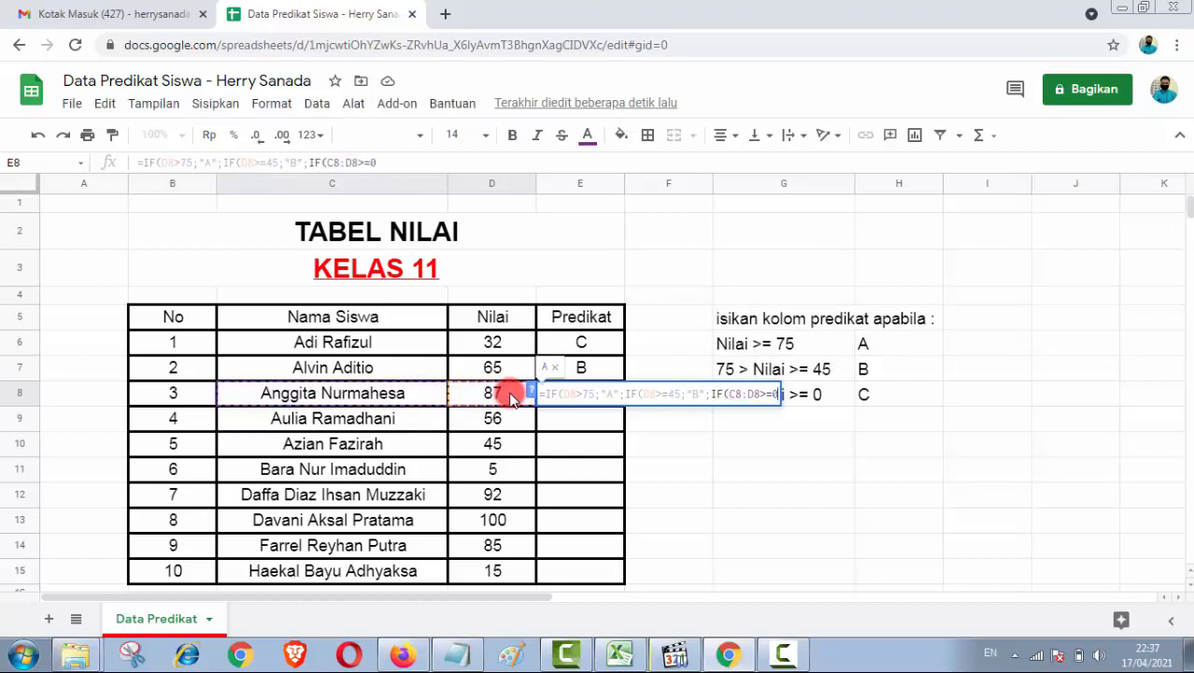
type(";\"C\"")
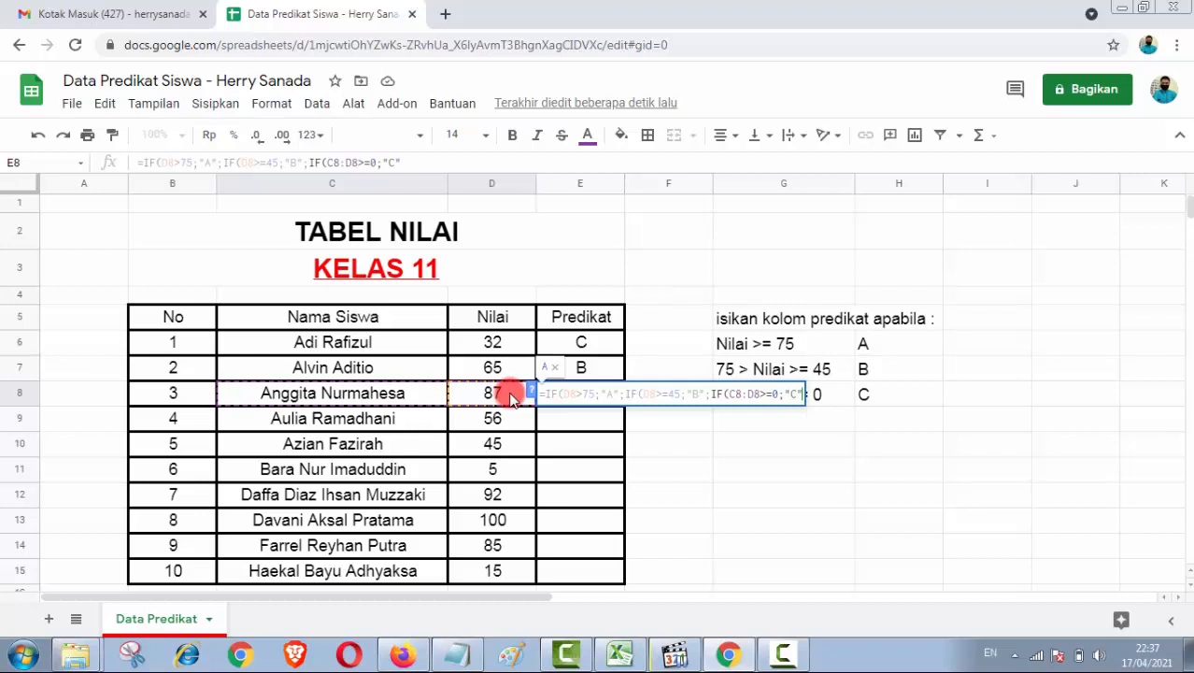
type(")))")
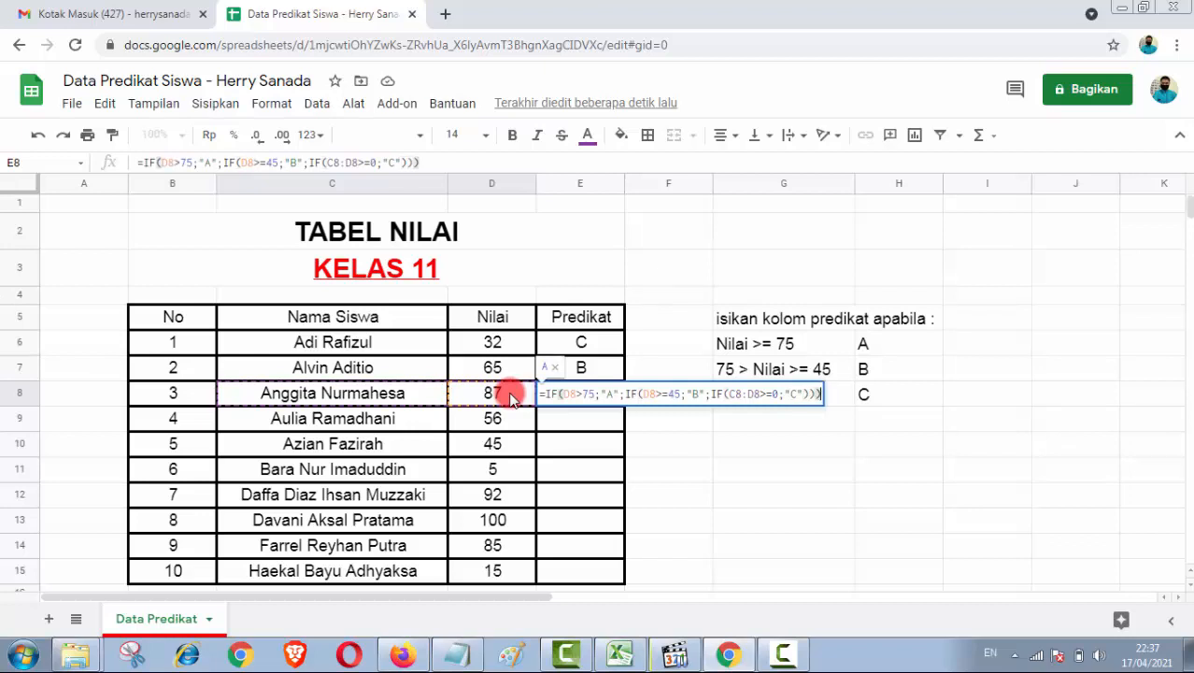
key("Return")
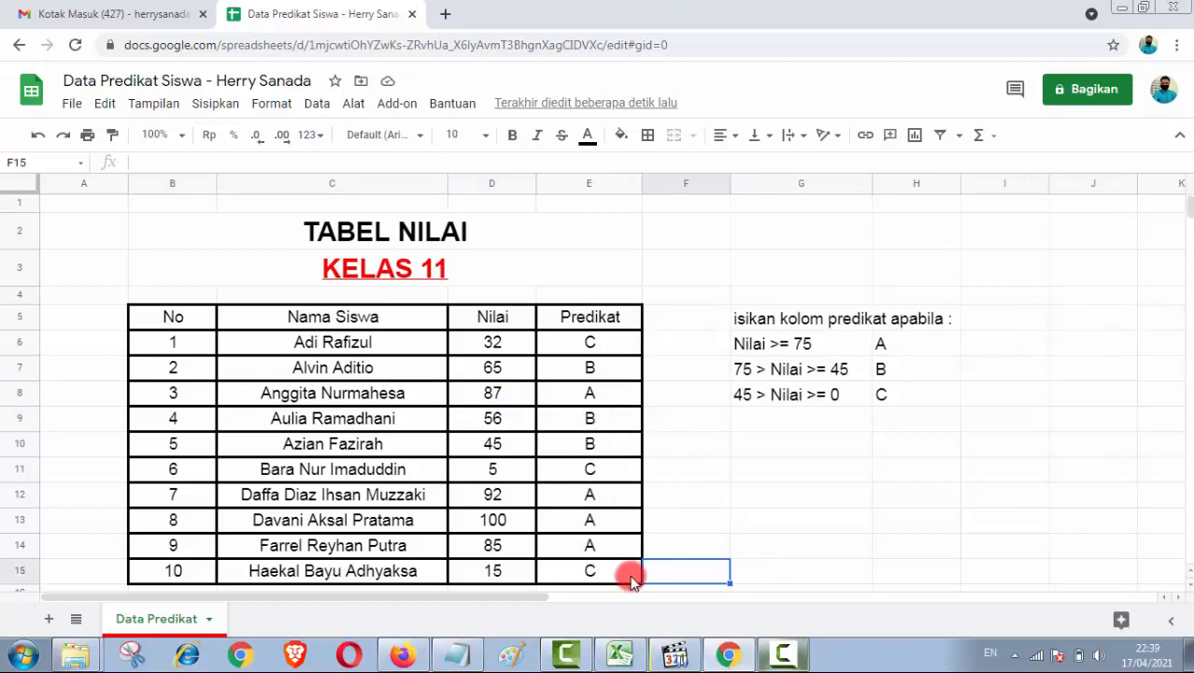
- Review the nested IF formulas in the Predikat cells E15 and E13
left_click(747, 572)
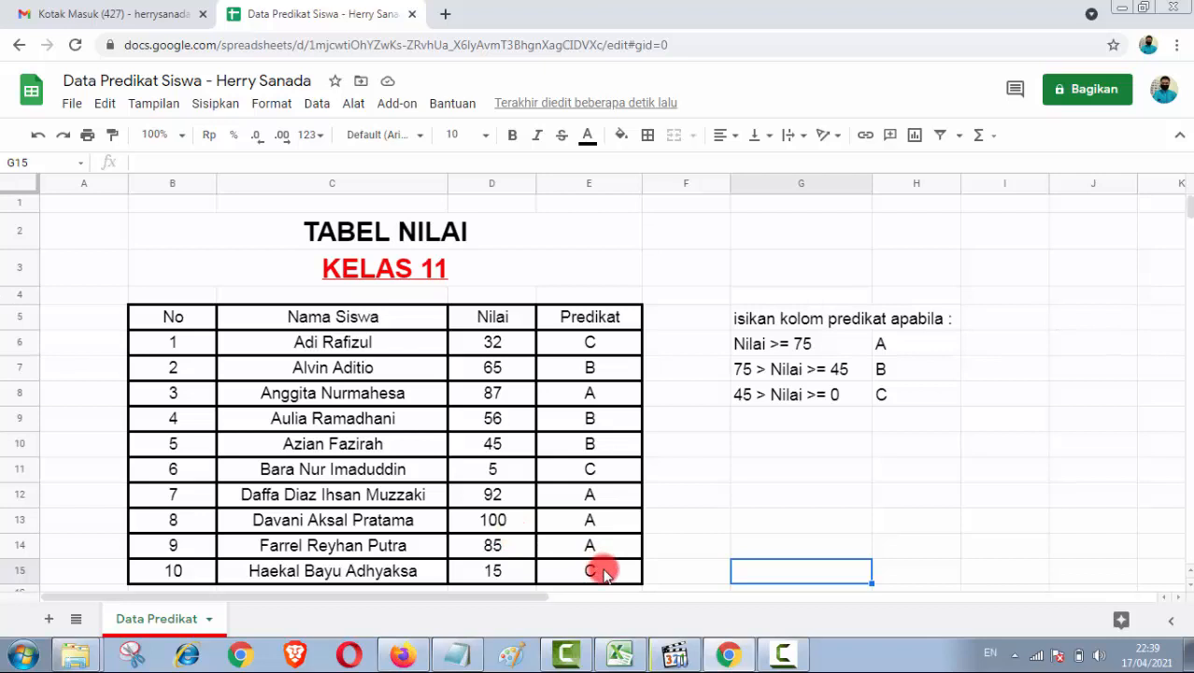
left_click(598, 571)
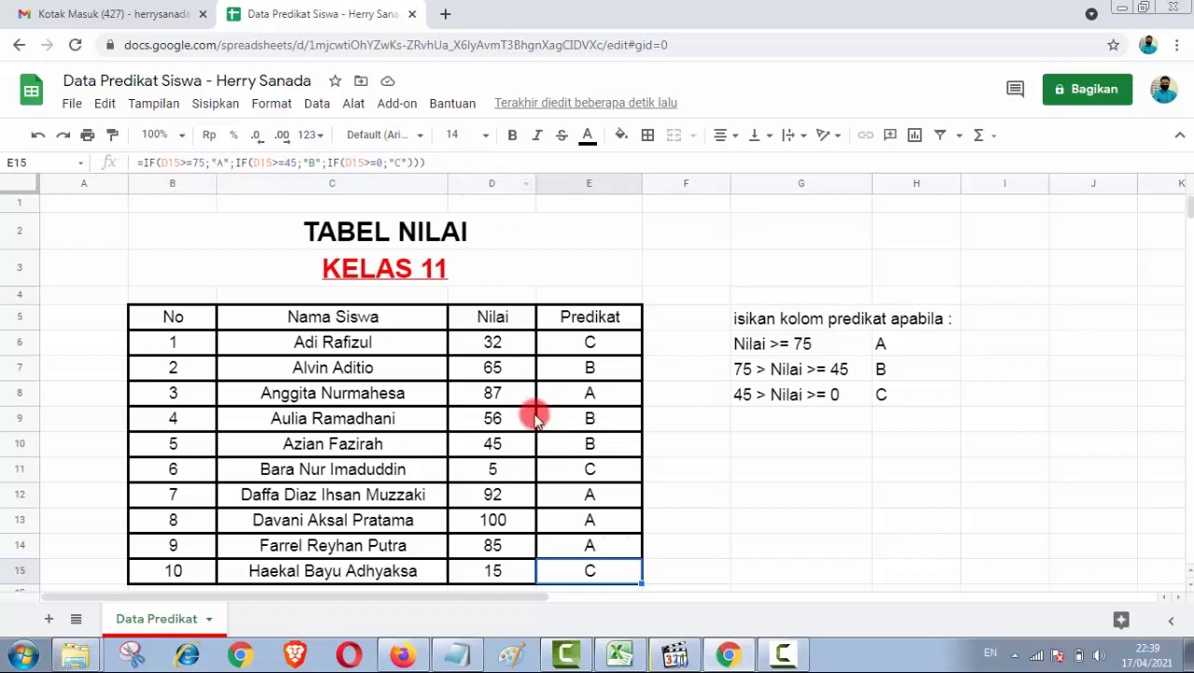
left_click(604, 522)
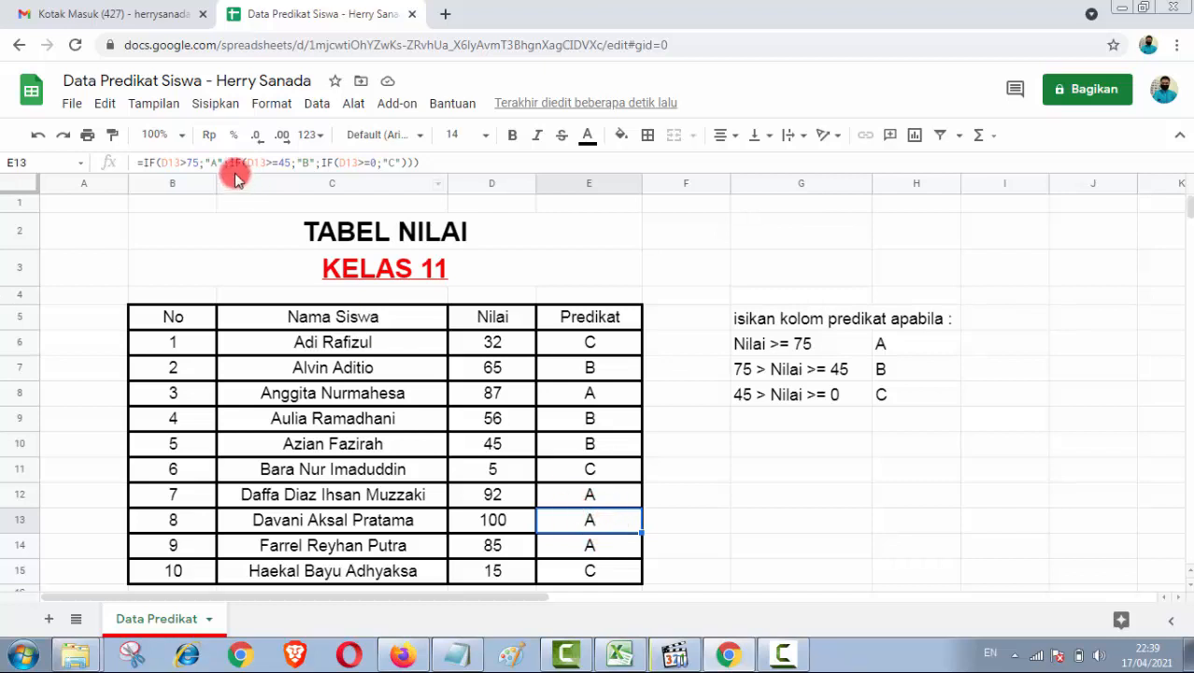
left_click(434, 163)
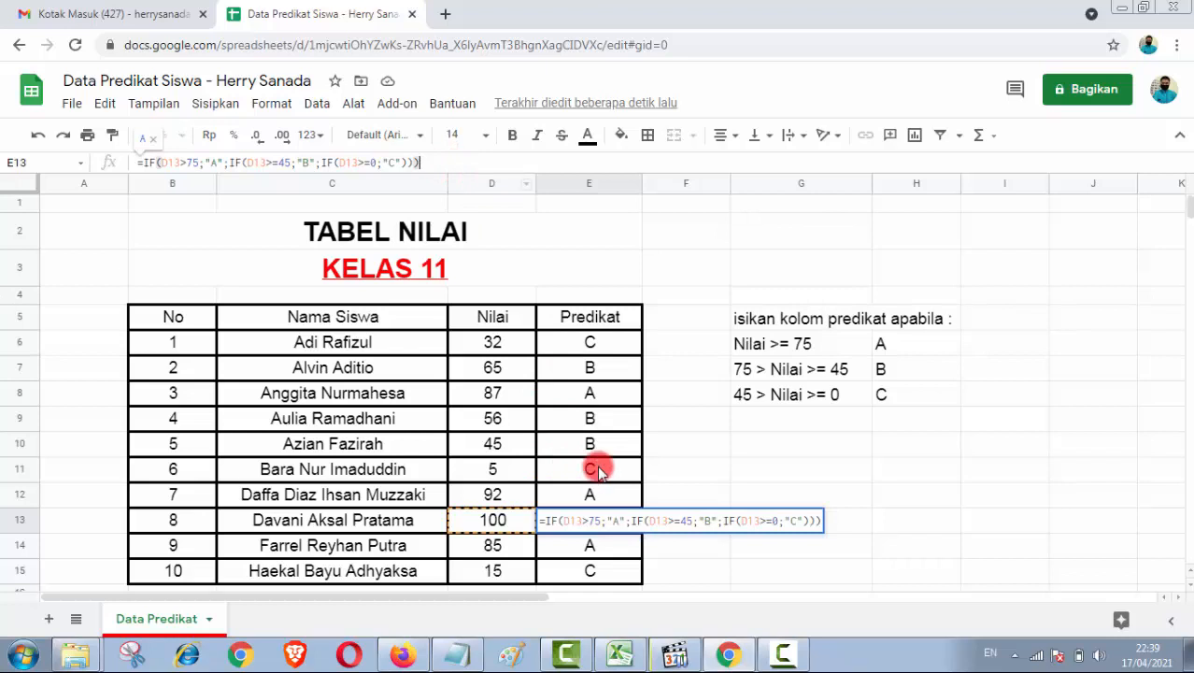
key("Return")
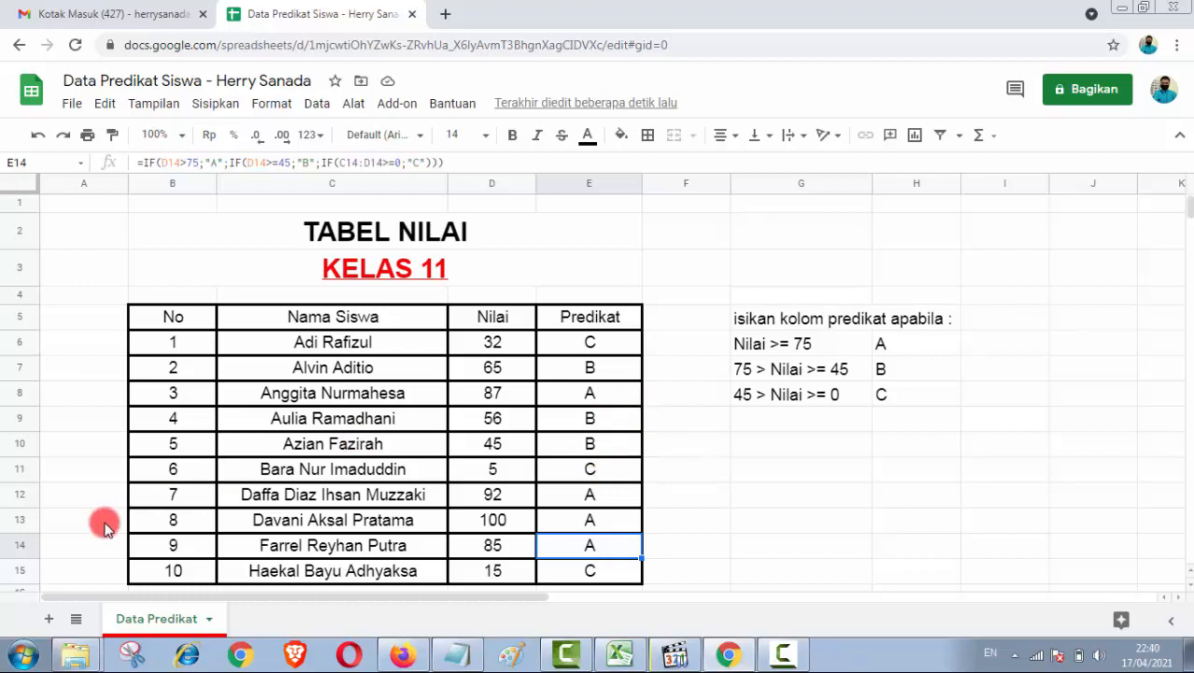
- Add a new sheet to the spreadsheet and rename it "Data Keterangan"
left_click(48, 620)
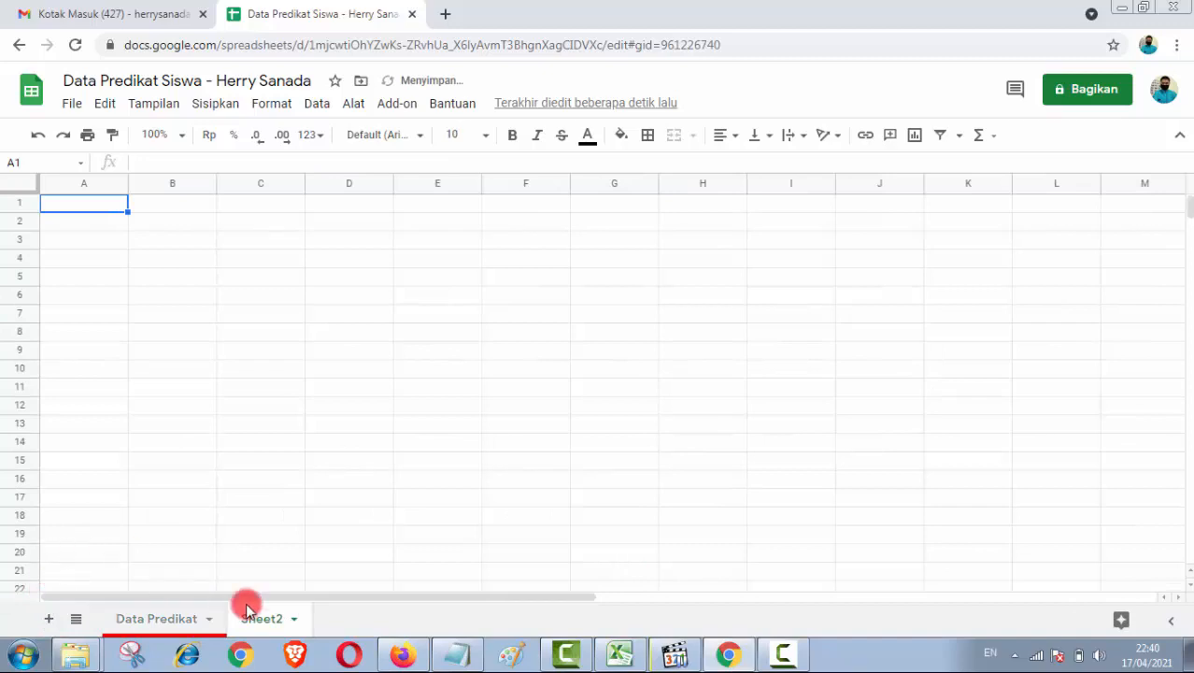
left_click(295, 620)
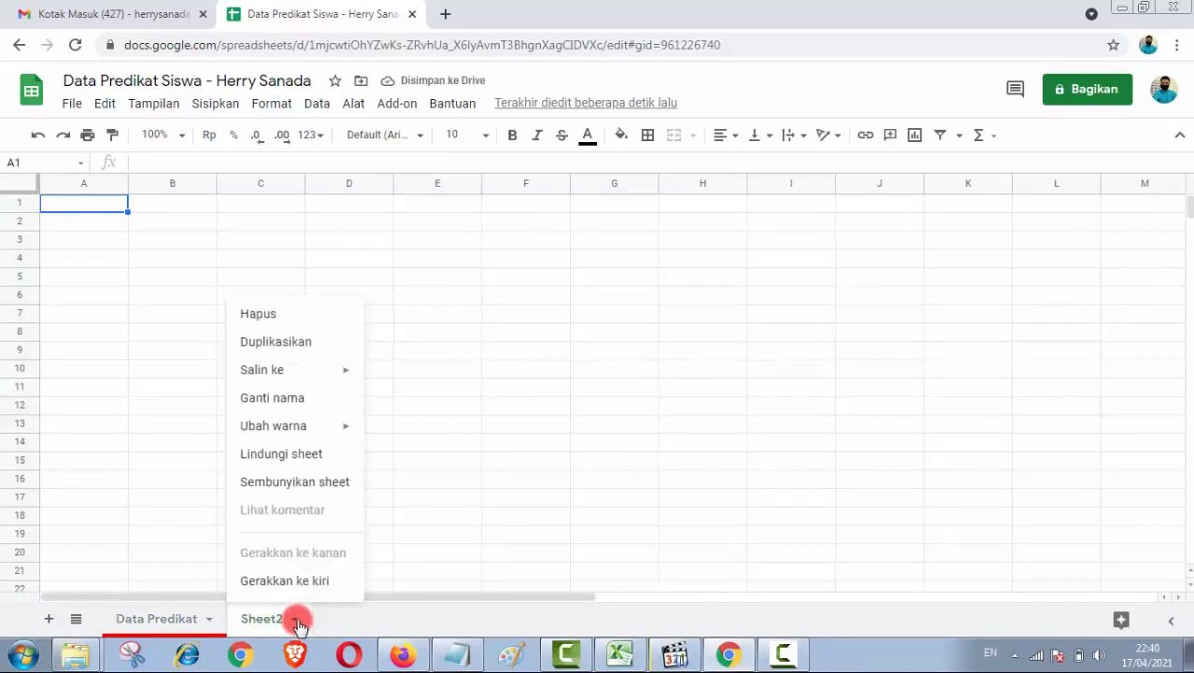
left_click(297, 400)
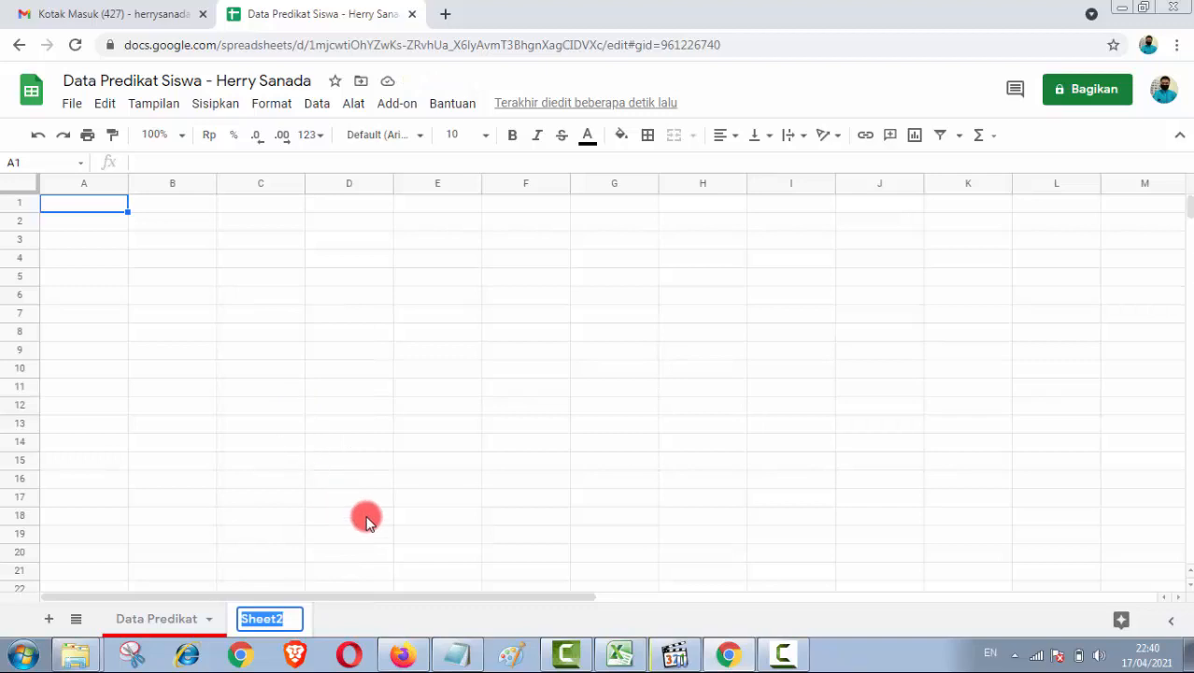
type("Data")
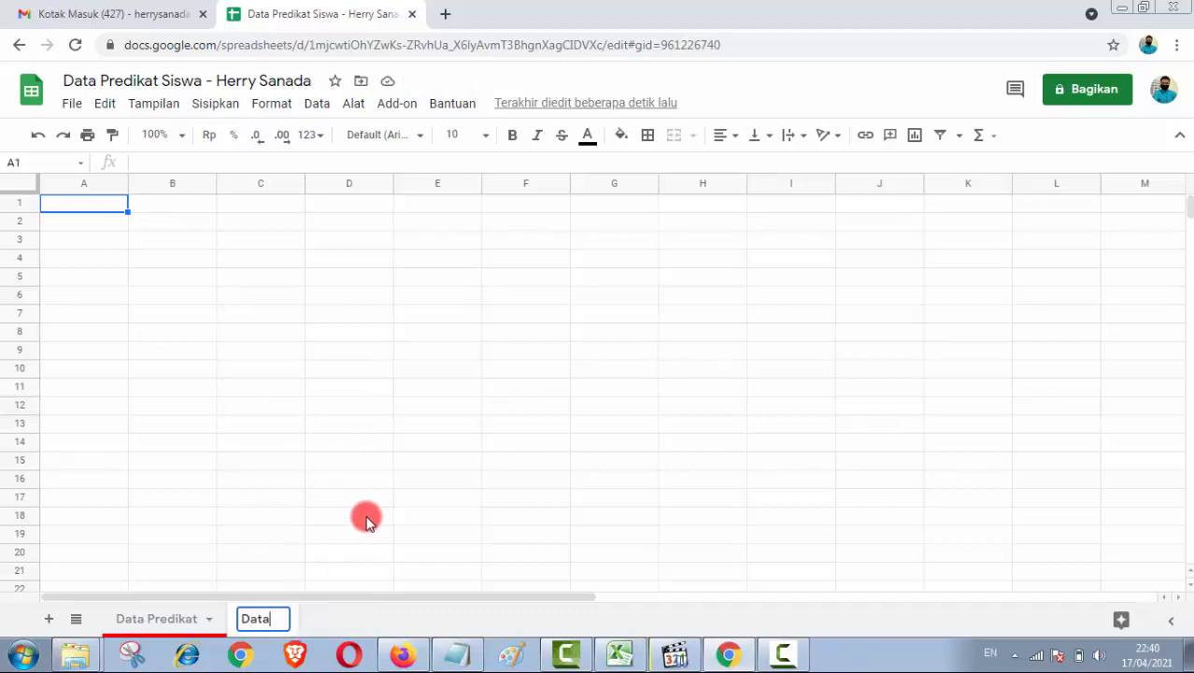
type(" keterangan")
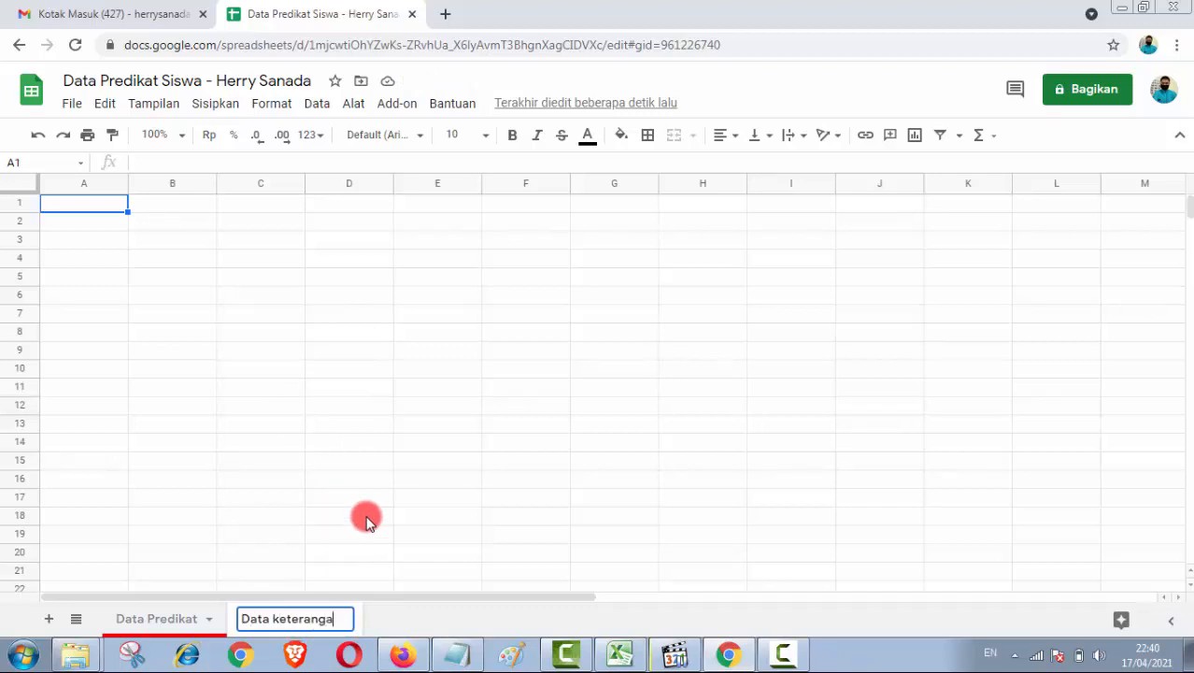
left_click(280, 623)
key("BackSpace")
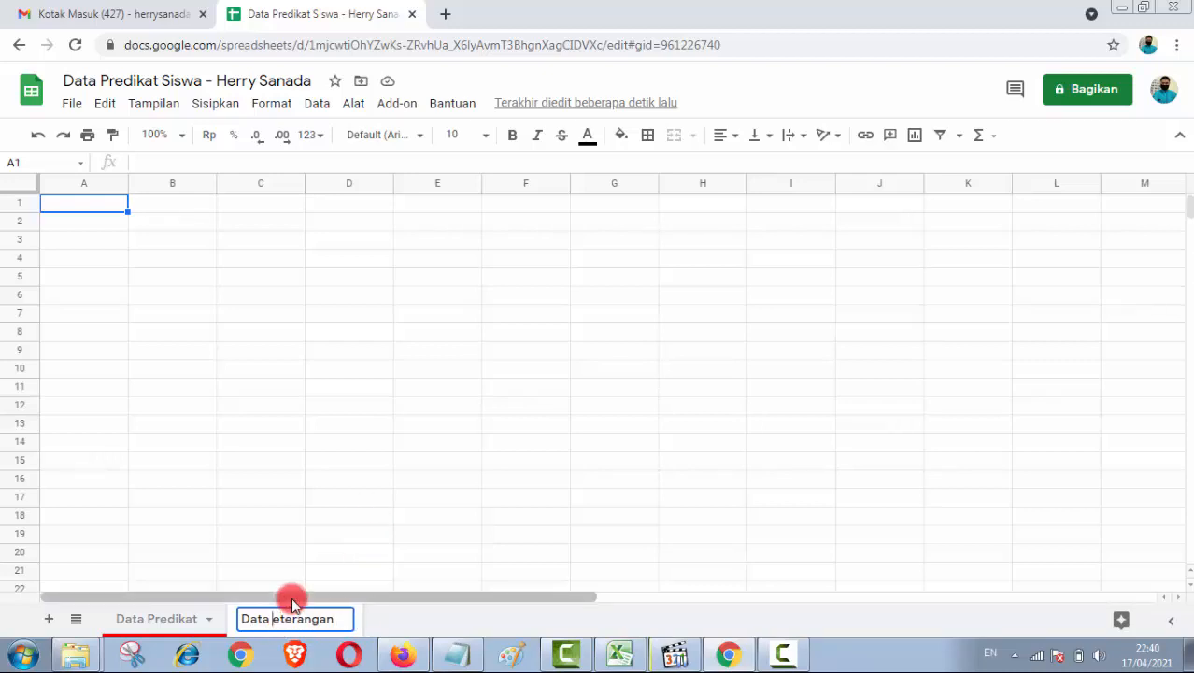
type("K")
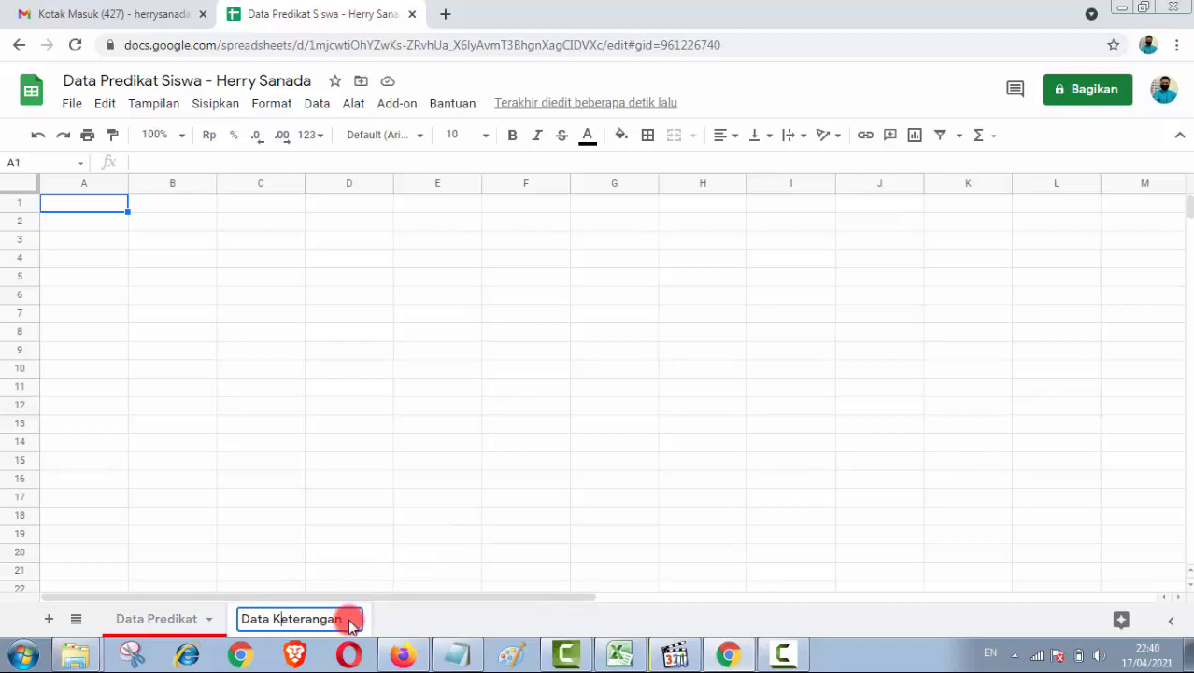
key("Return")
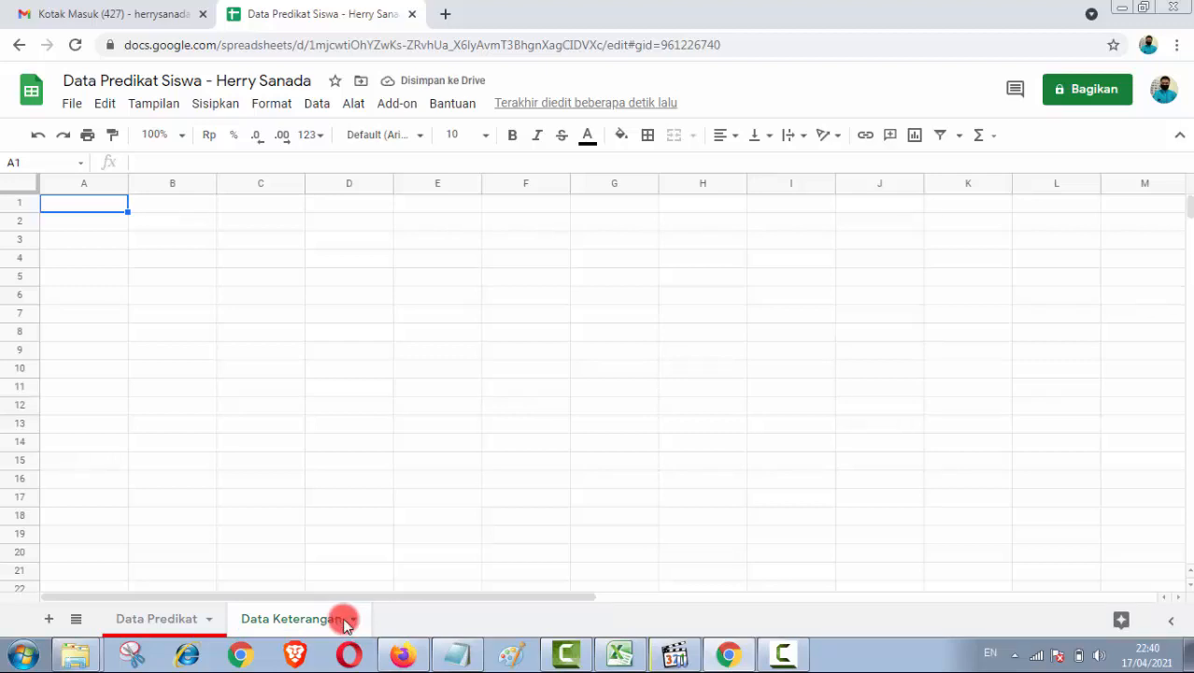
- Set the tab colour of the Data Keterangan sheet to blue
left_click(355, 623)
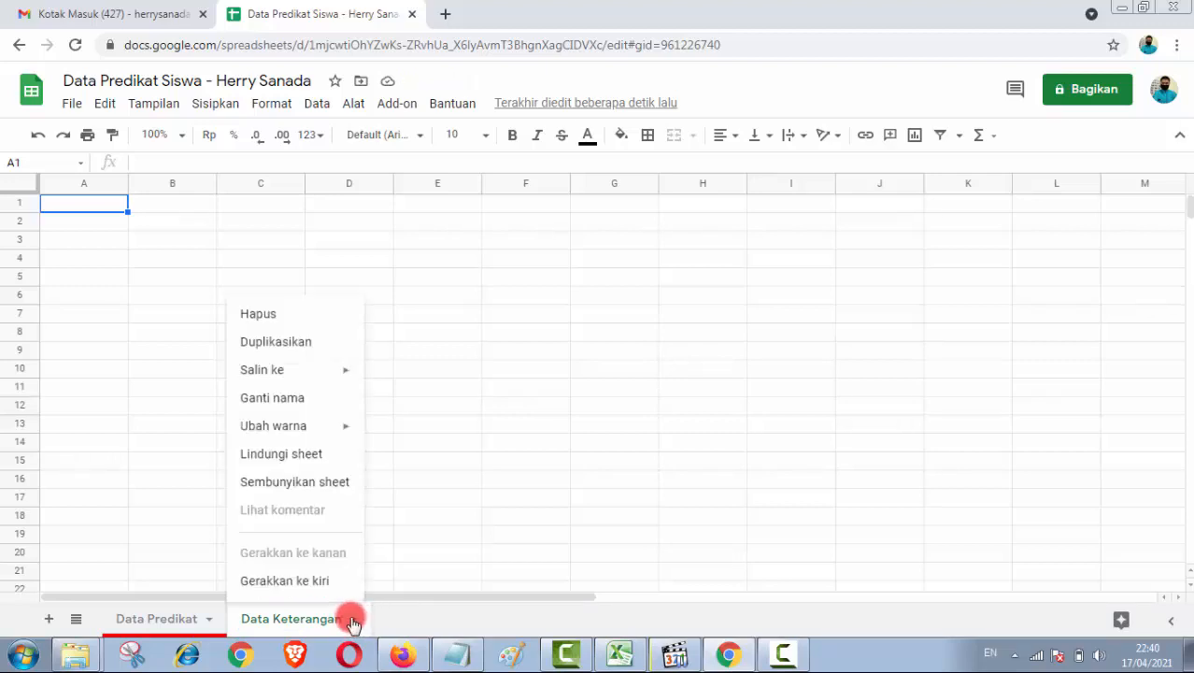
mouse_move(343, 435)
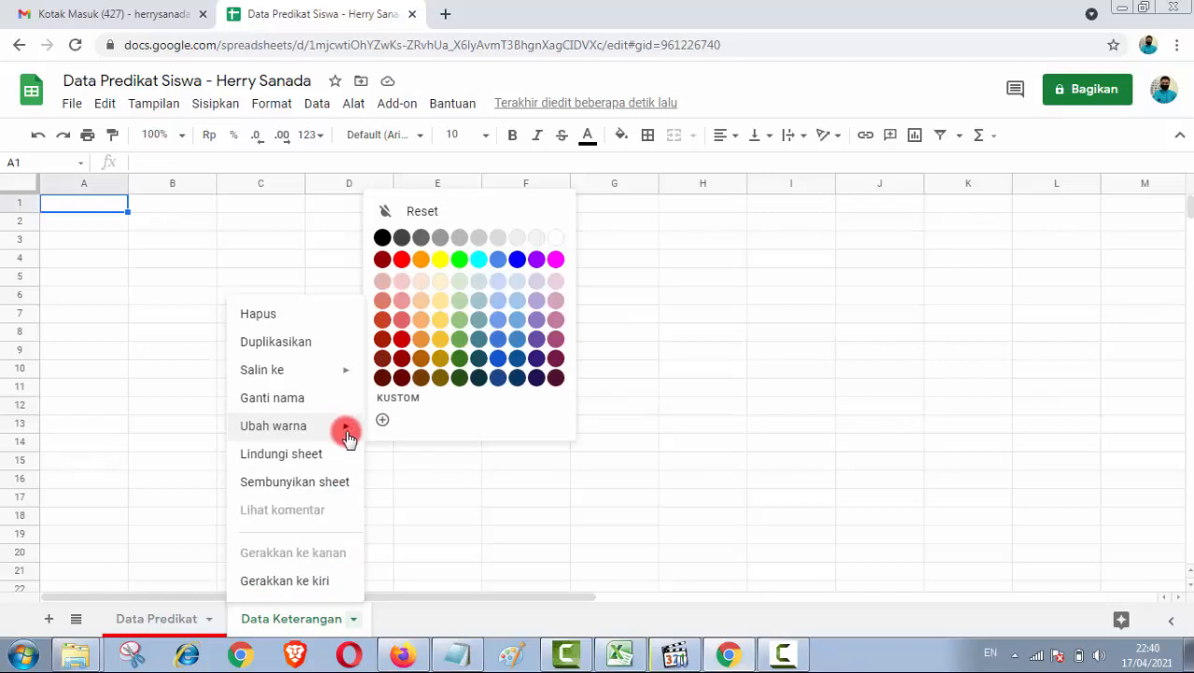
left_click(512, 298)
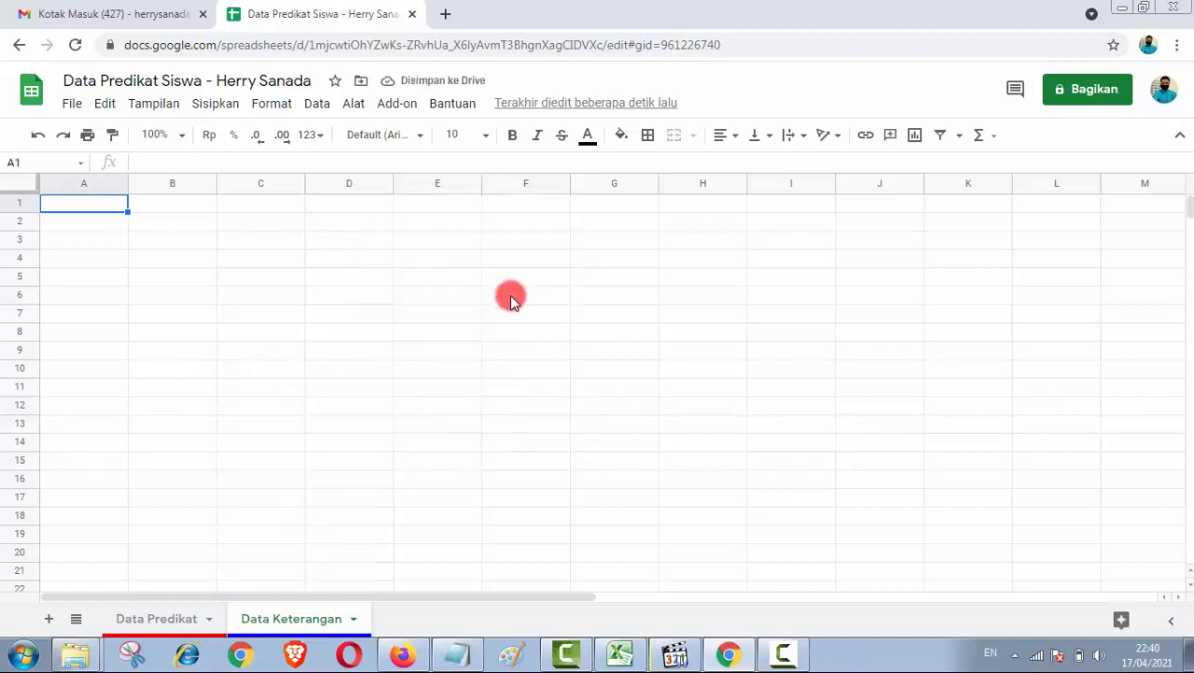
- Enter the title "DAFTAR PREDIKAT KELAS 11" in cell B2 of the Data Keterangan sheet
left_click(182, 222)
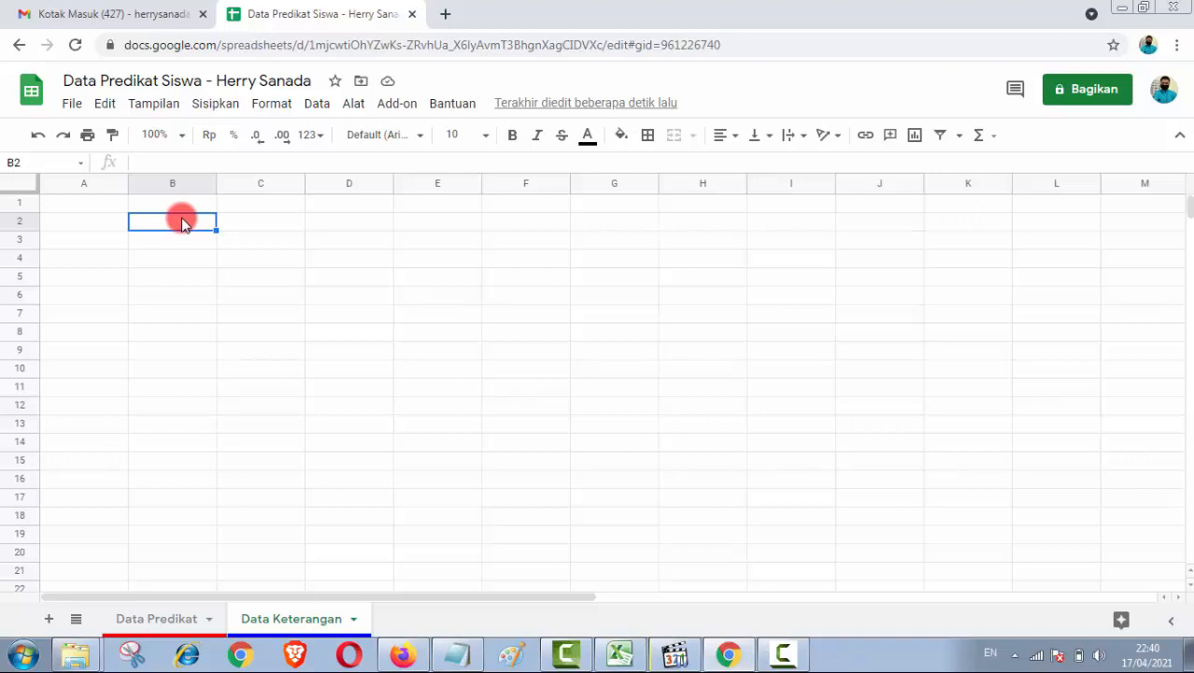
type("DAF")
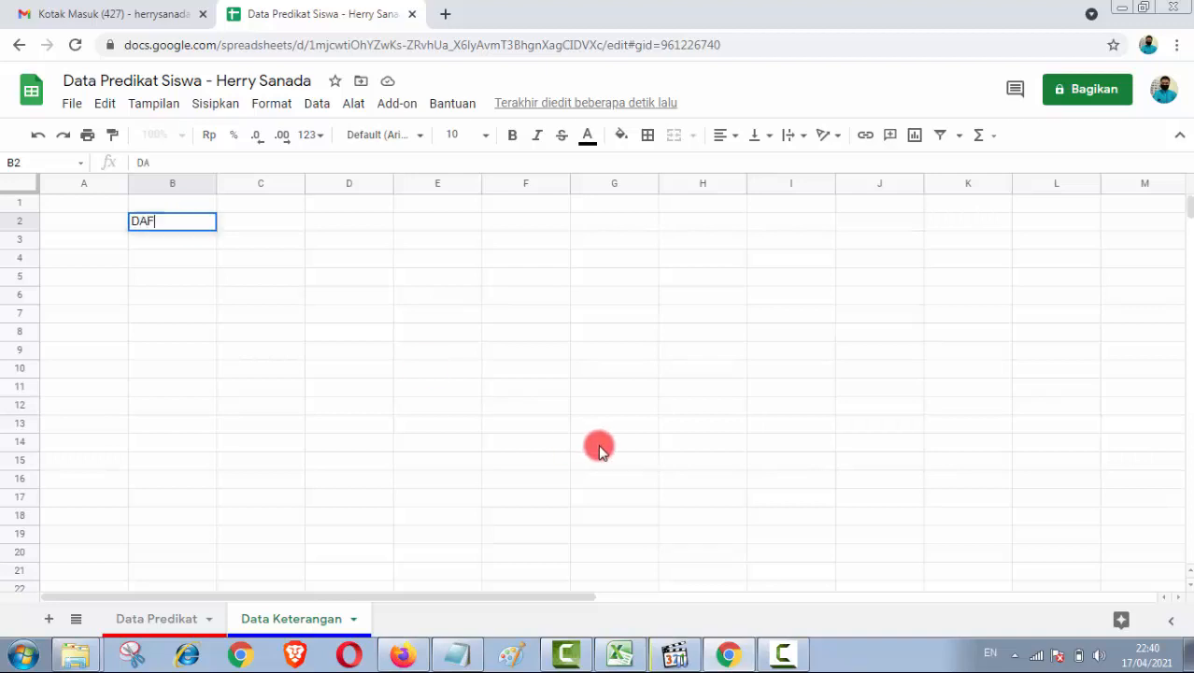
type("TAR PREDI")
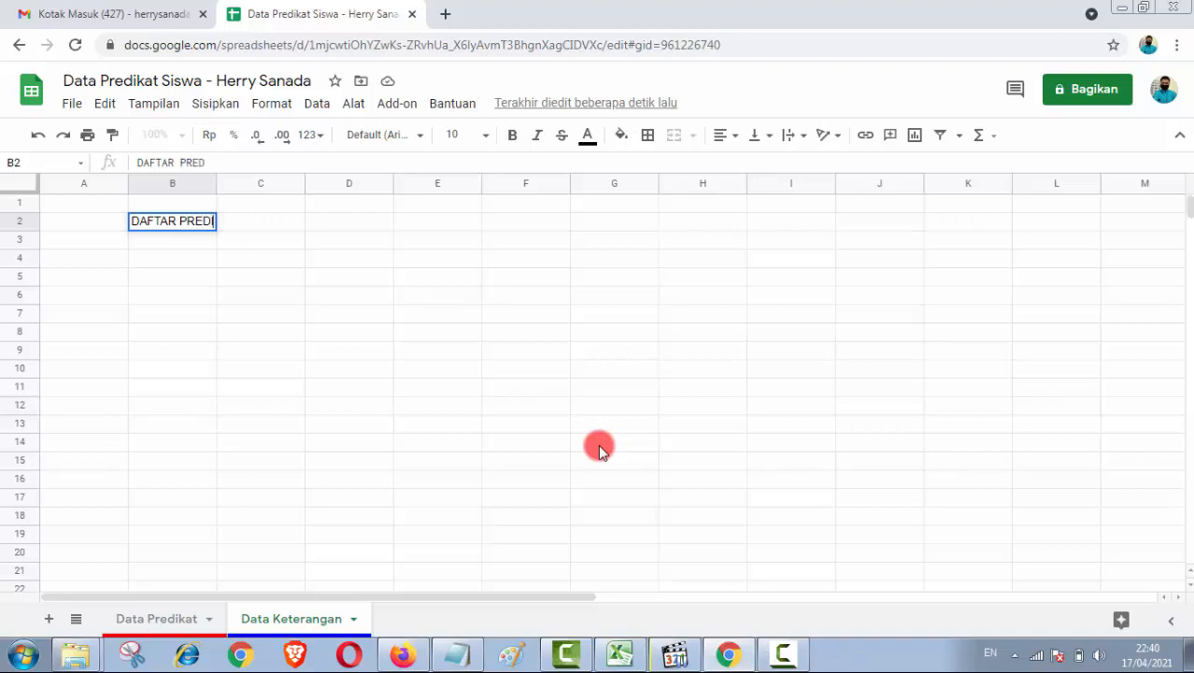
type("KAT KELAS 11")
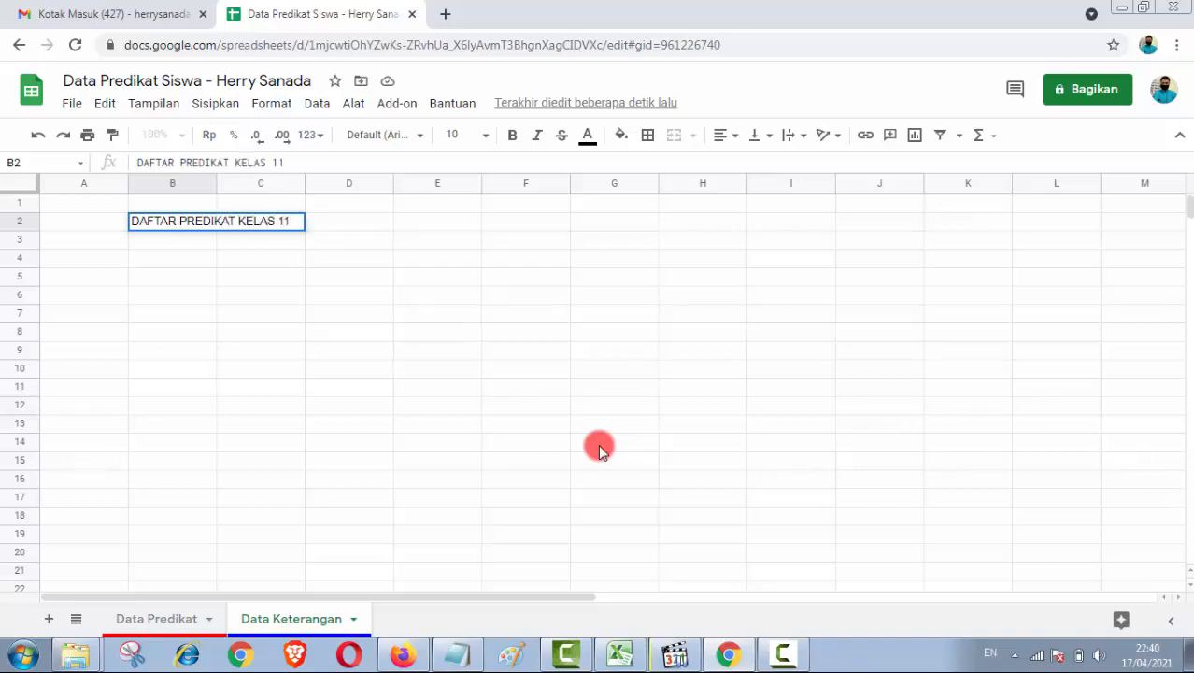
key("Return")
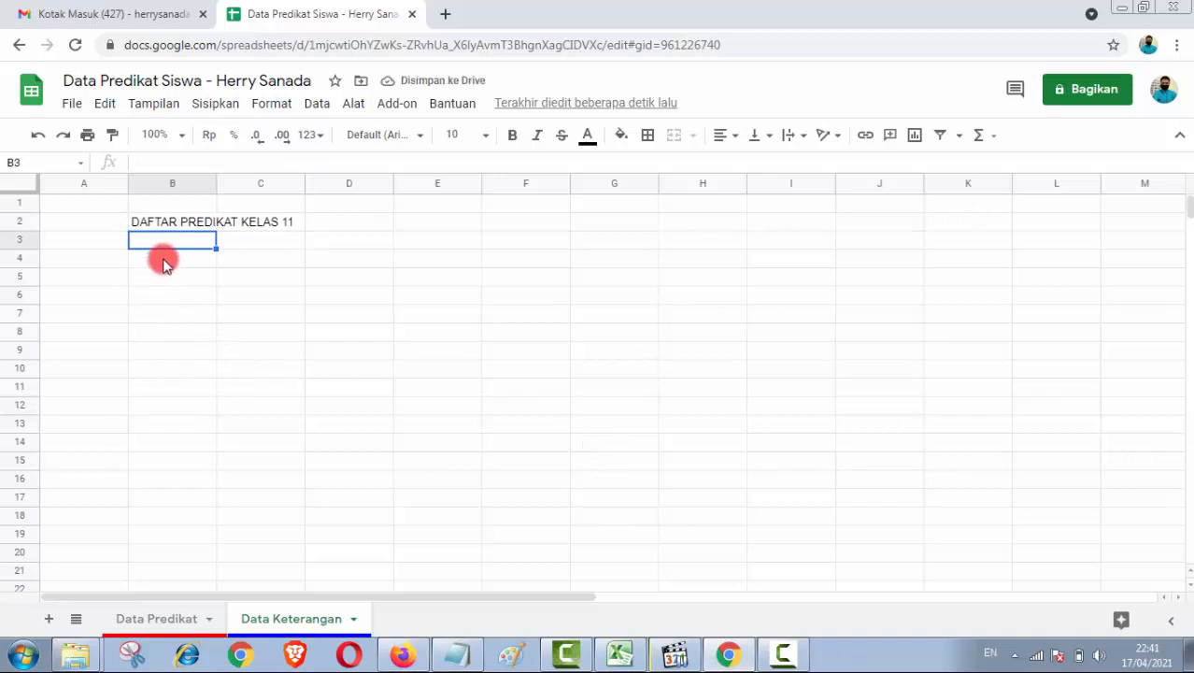
- Enter the column headers No, Nama Siswa, Predikat and Keterangan in cells B4 to E4
left_click(163, 262)
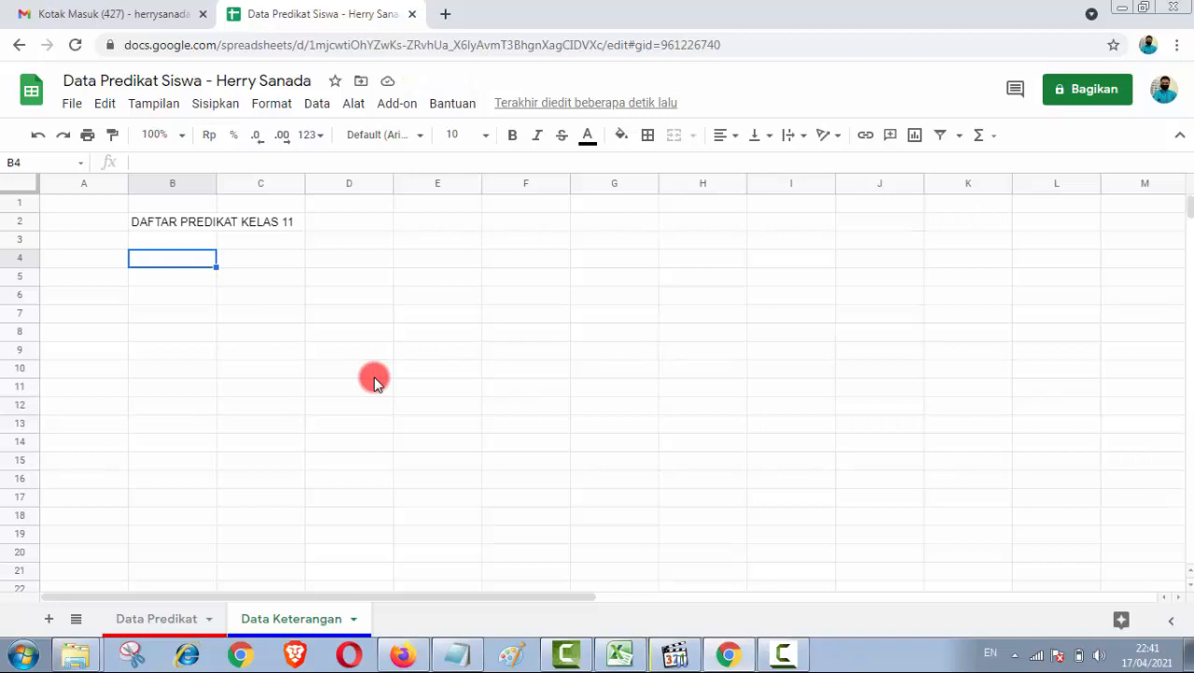
type("No")
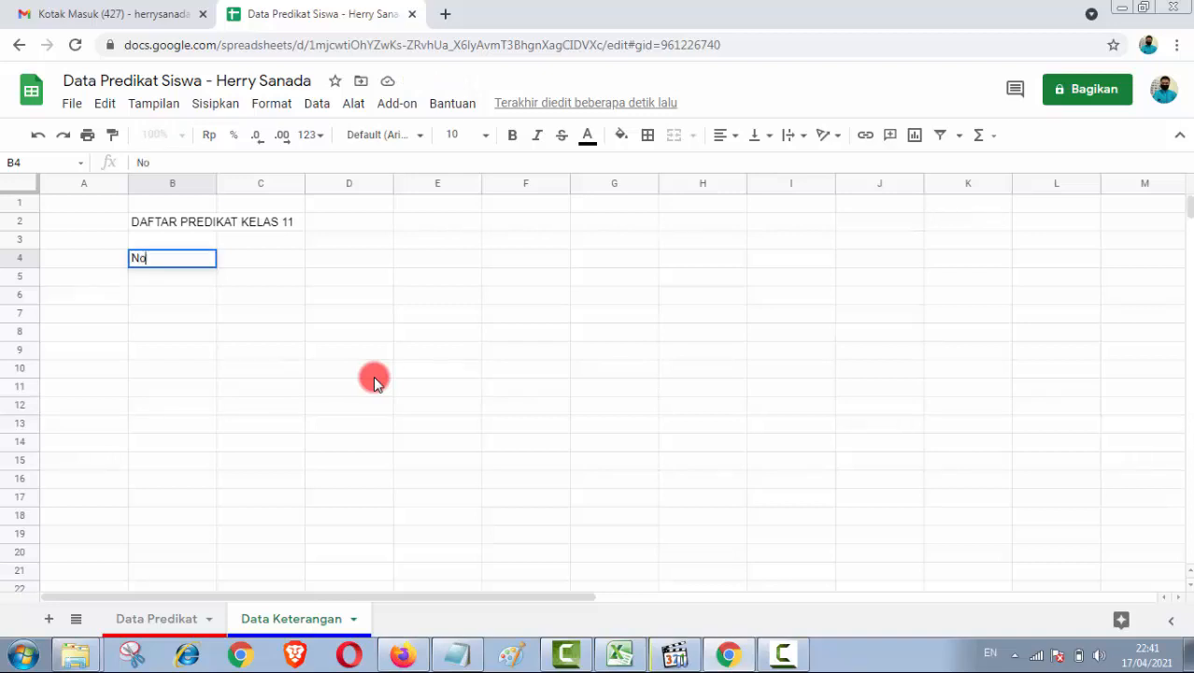
key("Tab")
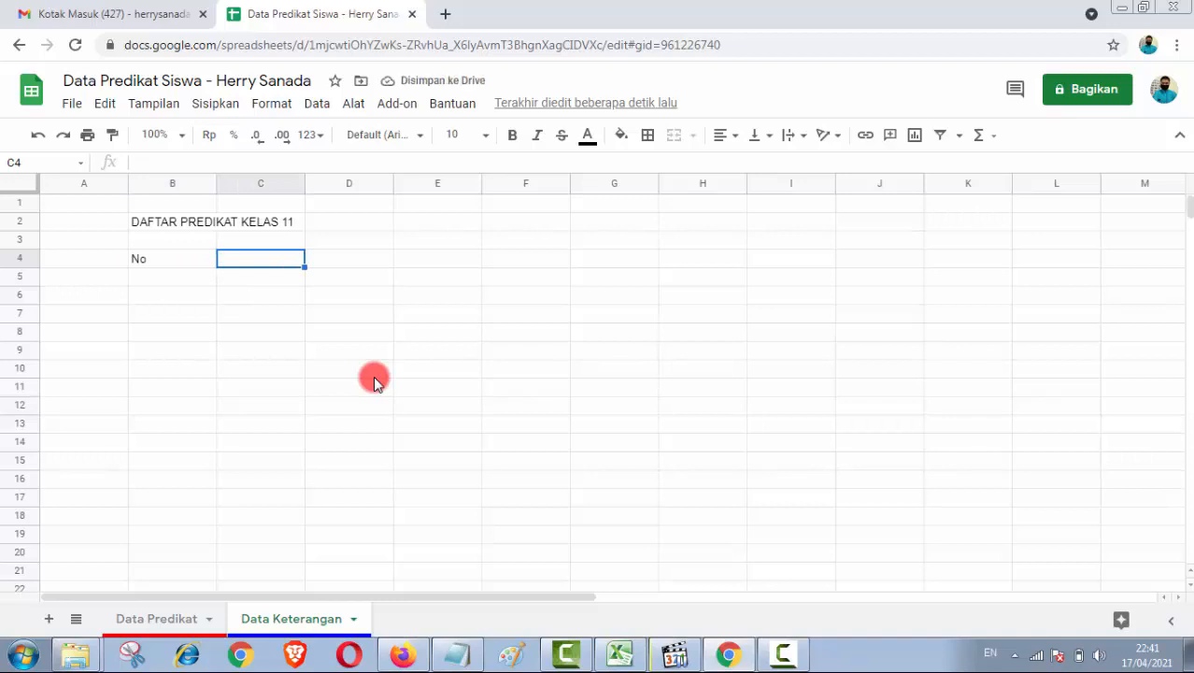
type("Nama Siswa")
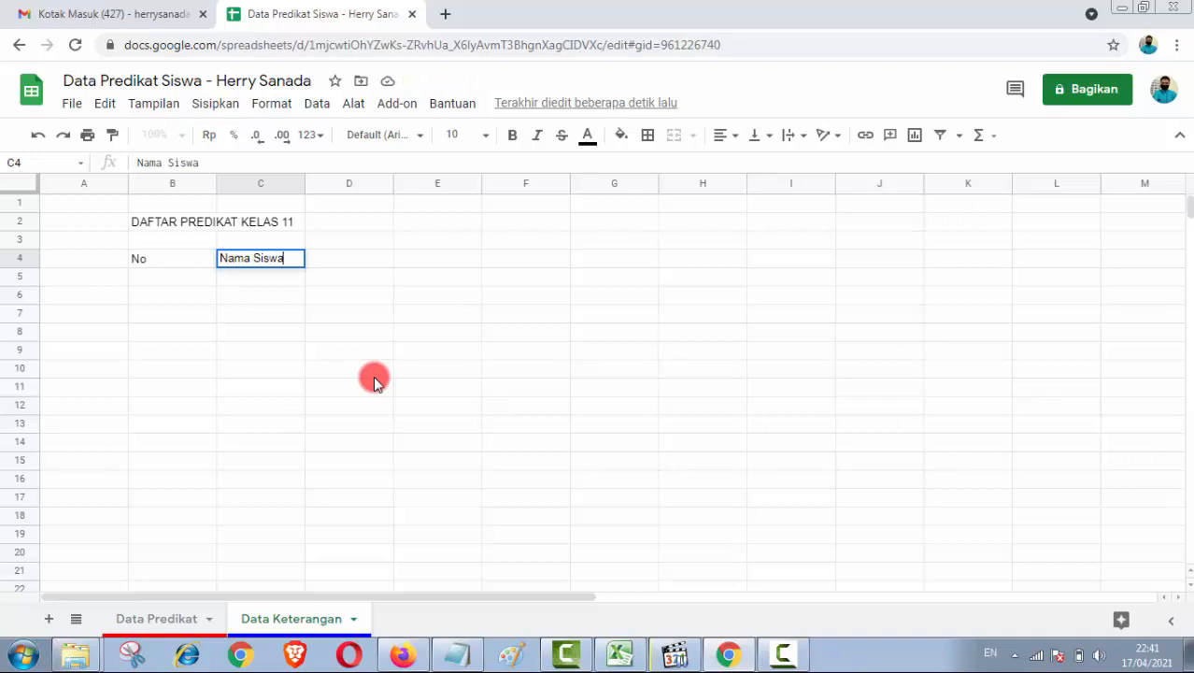
key("Tab")
type("Pr")
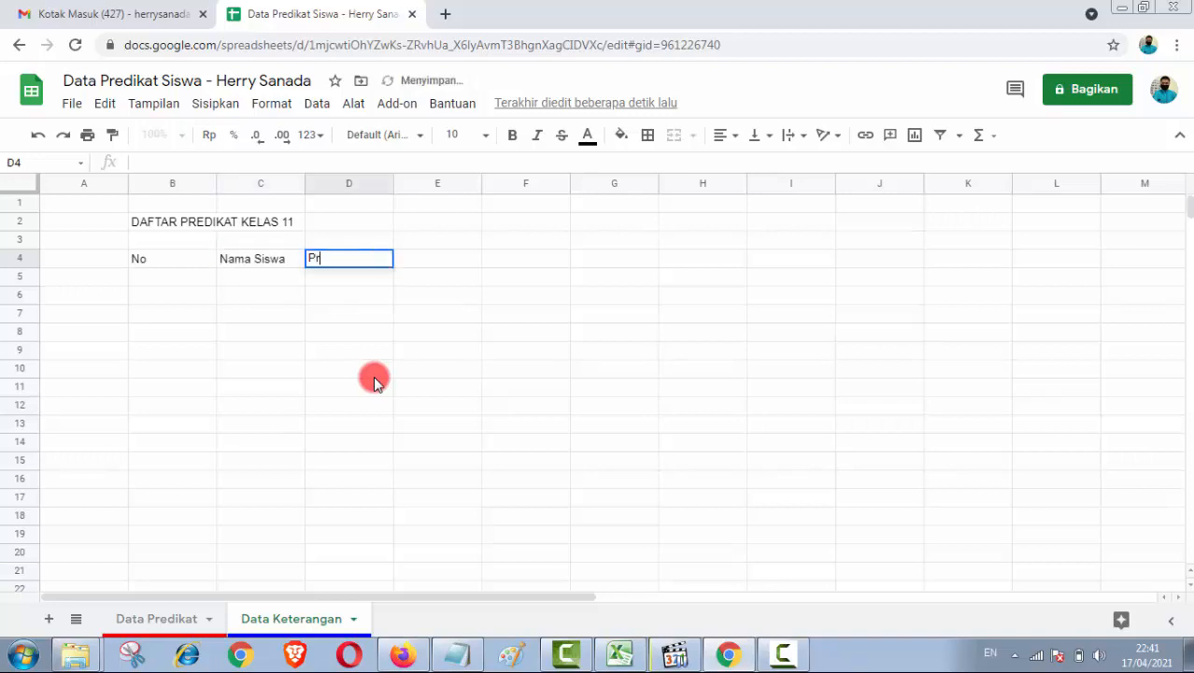
type("edikat")
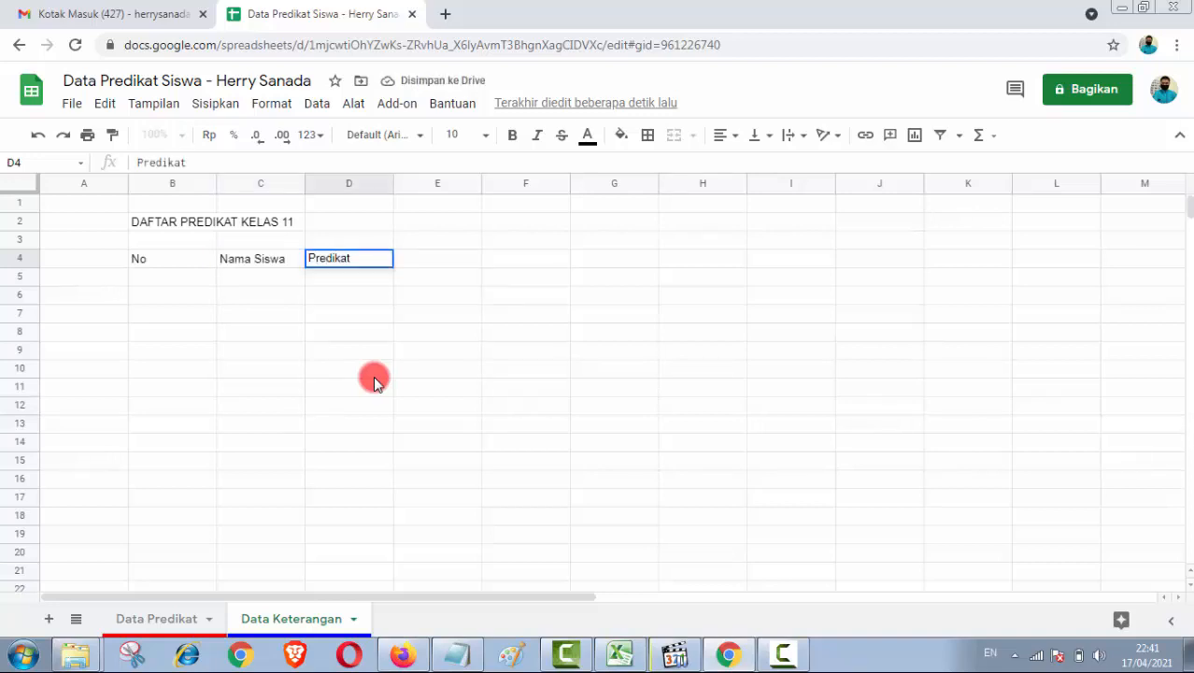
key("Tab")
key("Return")
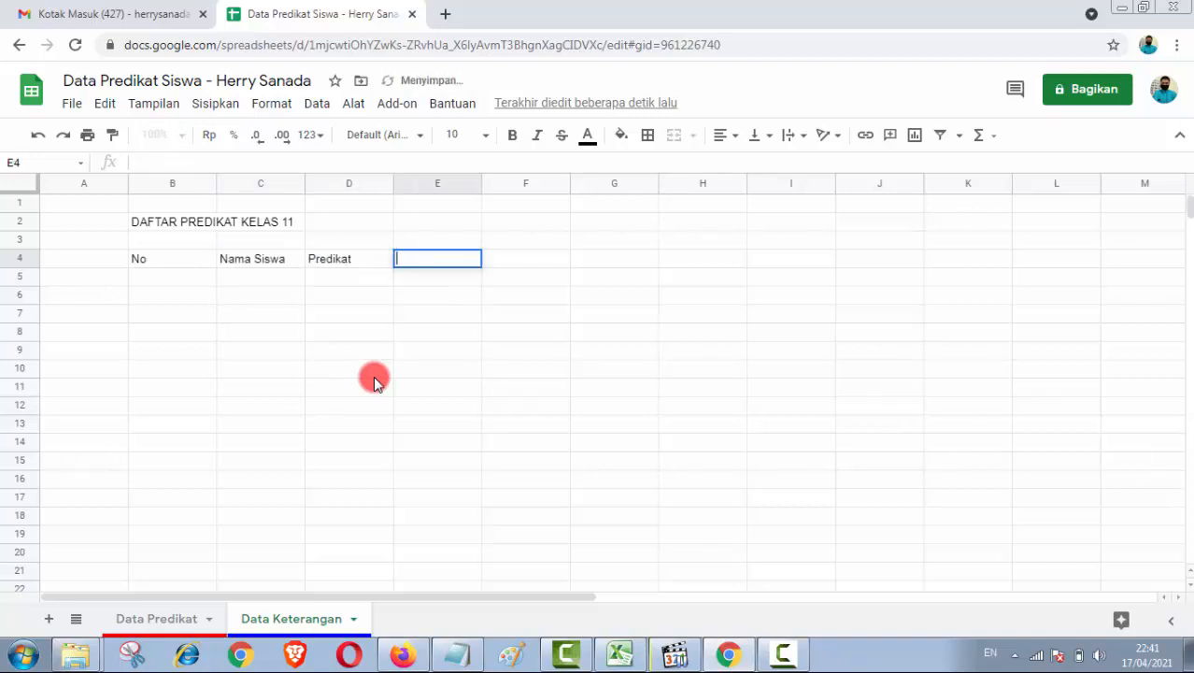
type("Keteranga")
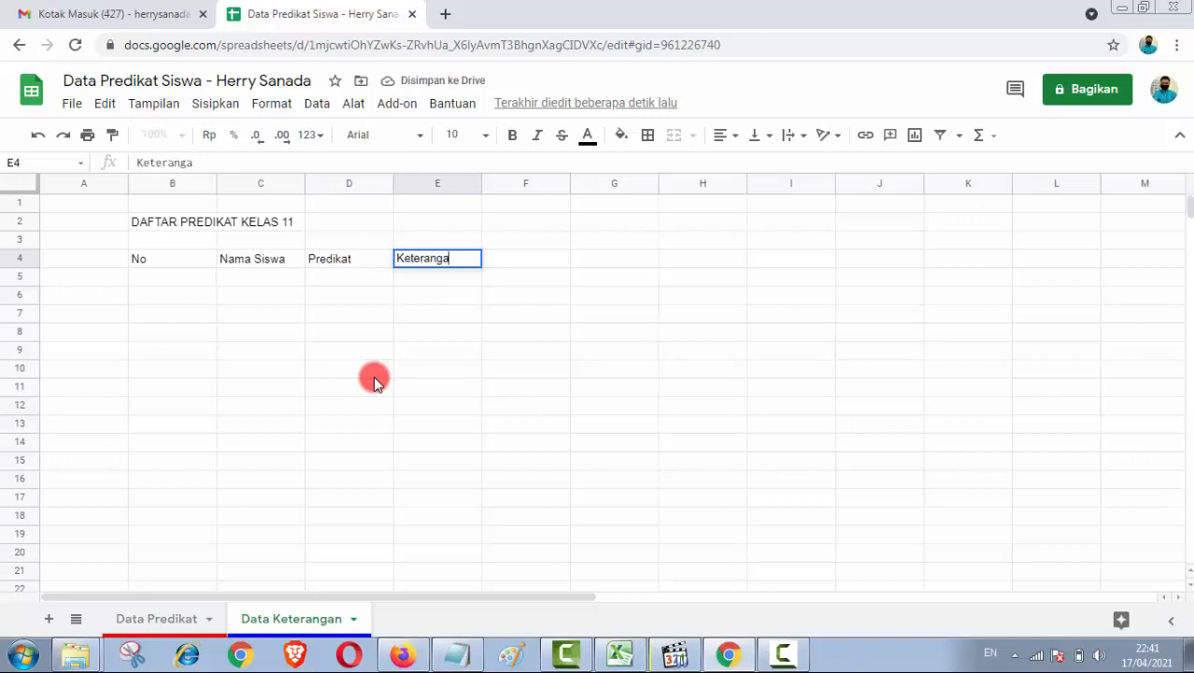
type("n")
key("Return")
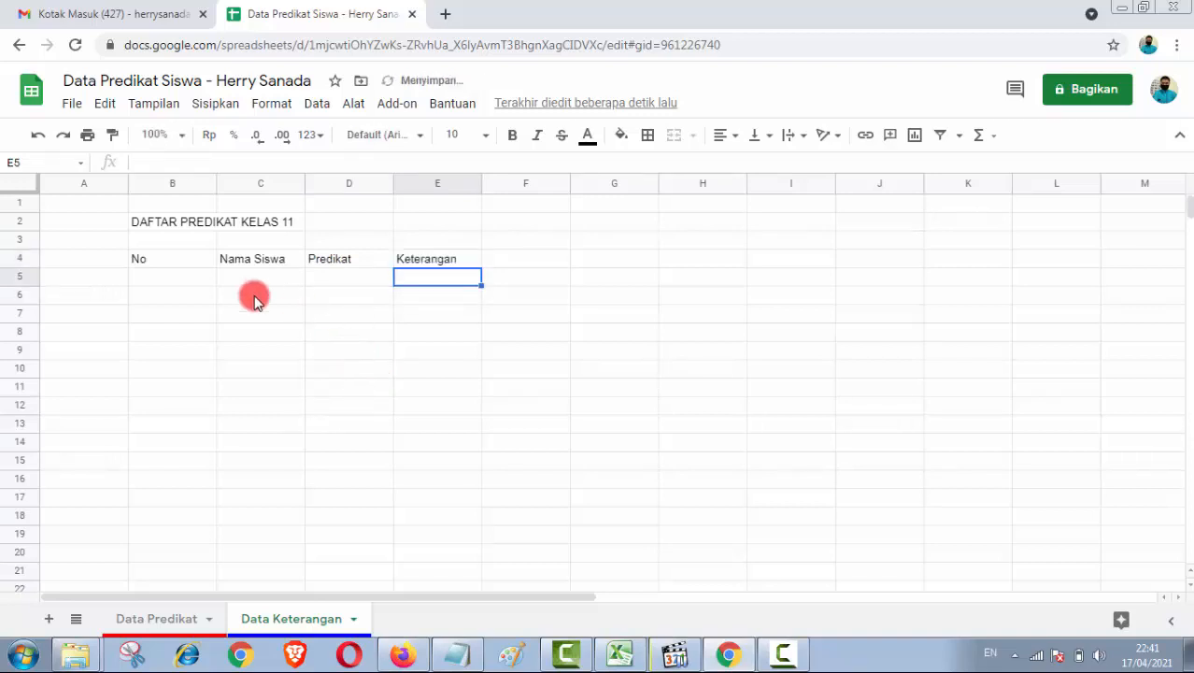
- Start the No column by entering 1 in B5 and 2 in B6
left_click(184, 273)
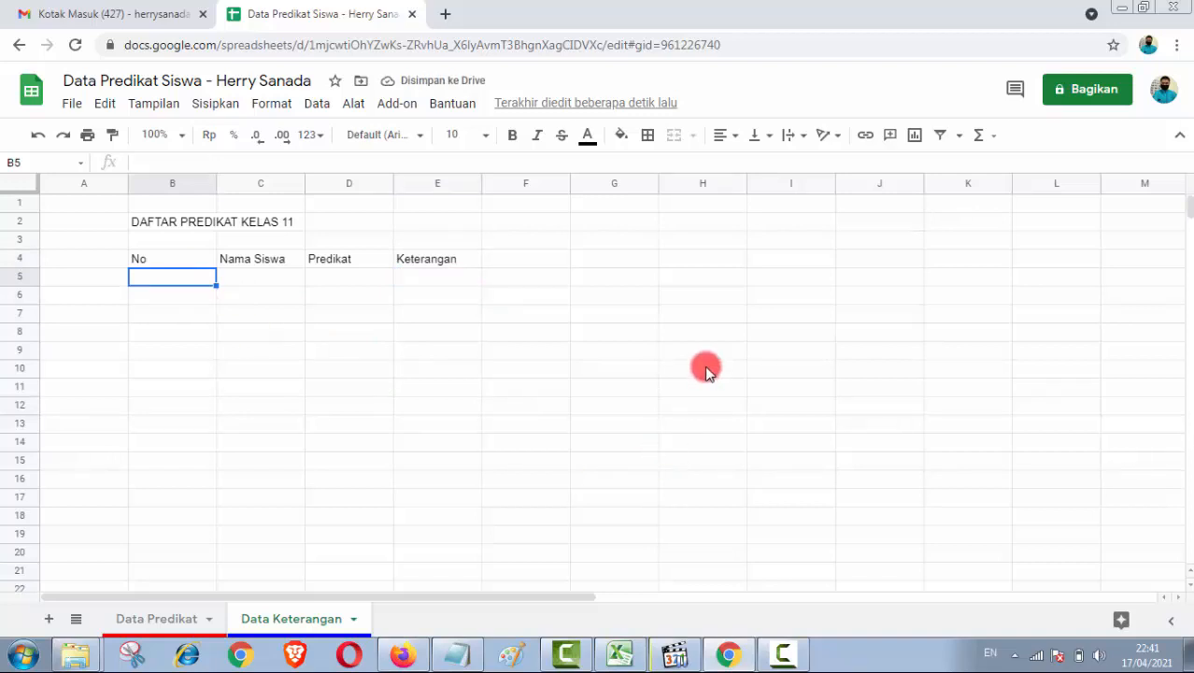
type("1")
key("Return")
type("2")
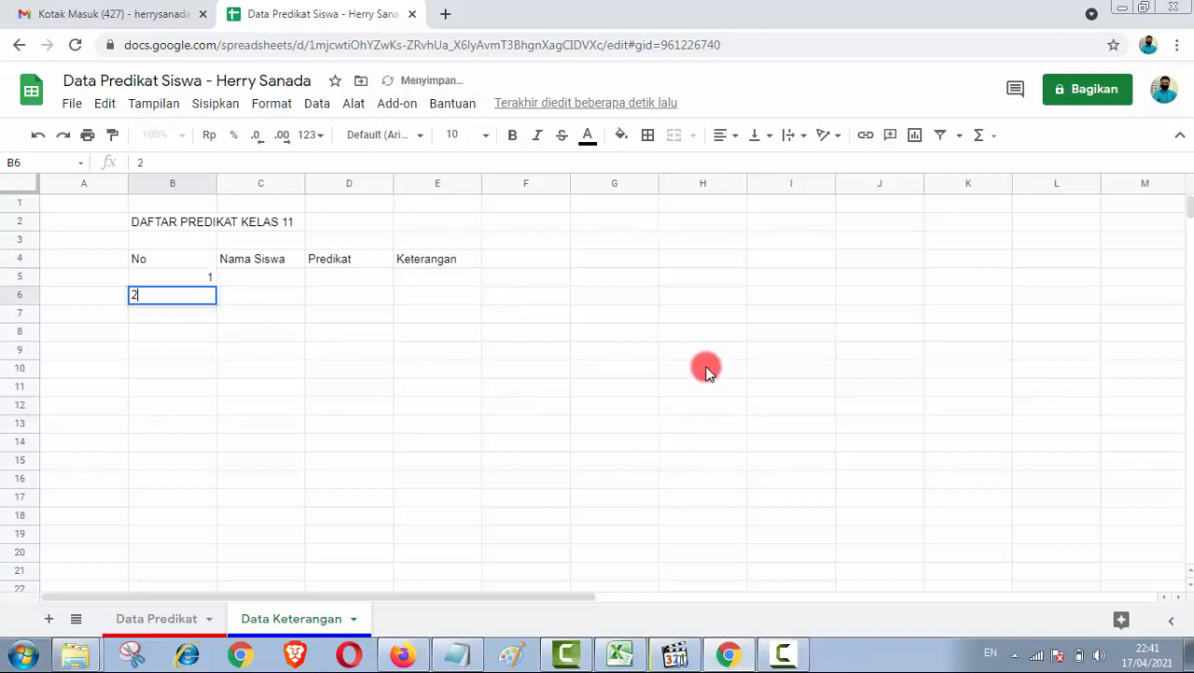
key("Return")
type("4")
key("Return")
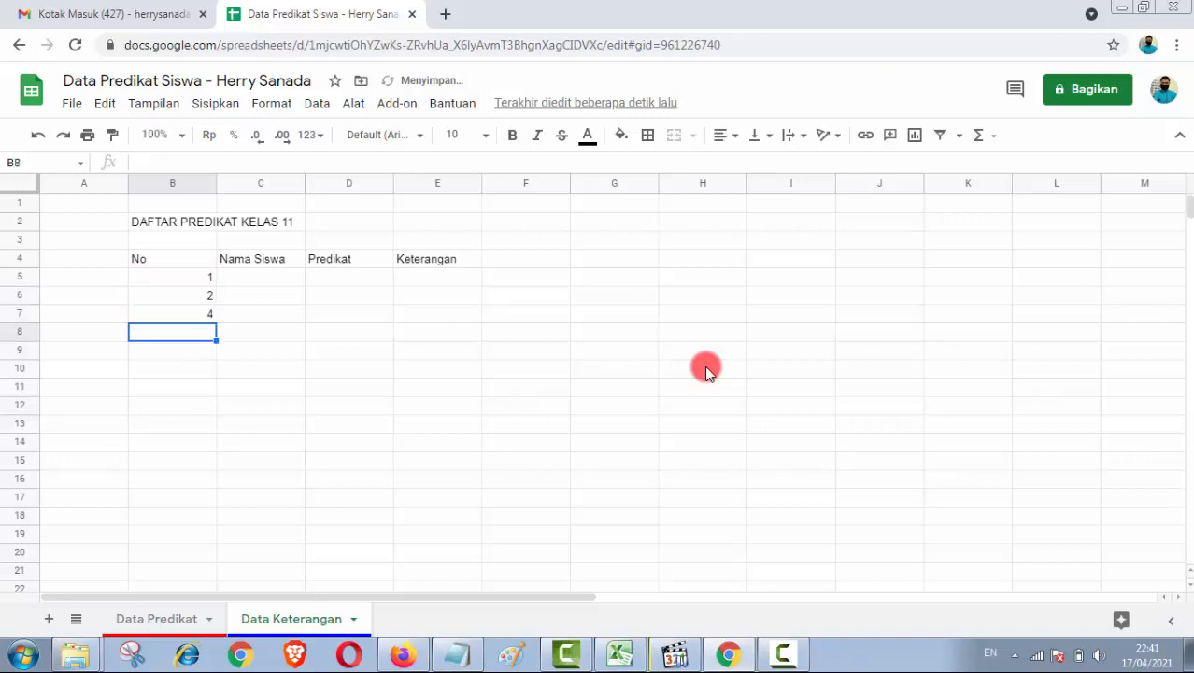
key("Up")
key("Delete")
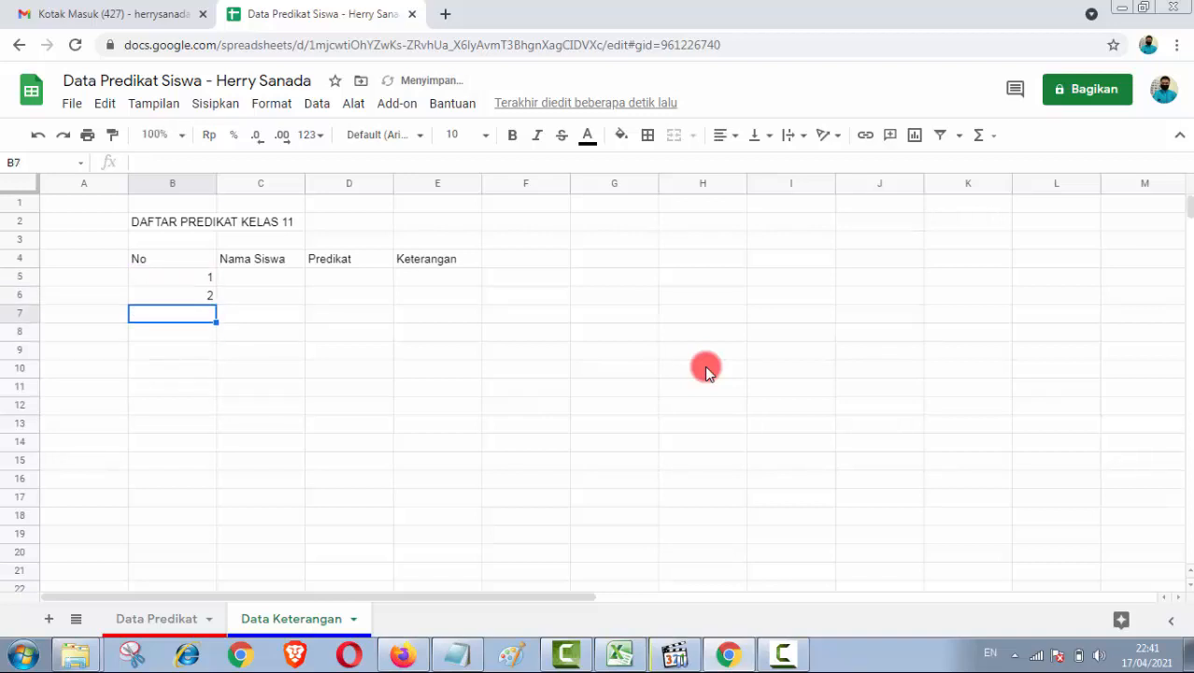
- Continue the No column with the numbers 3 to 10 in cells B7 to B14
type("3")
key("Return")
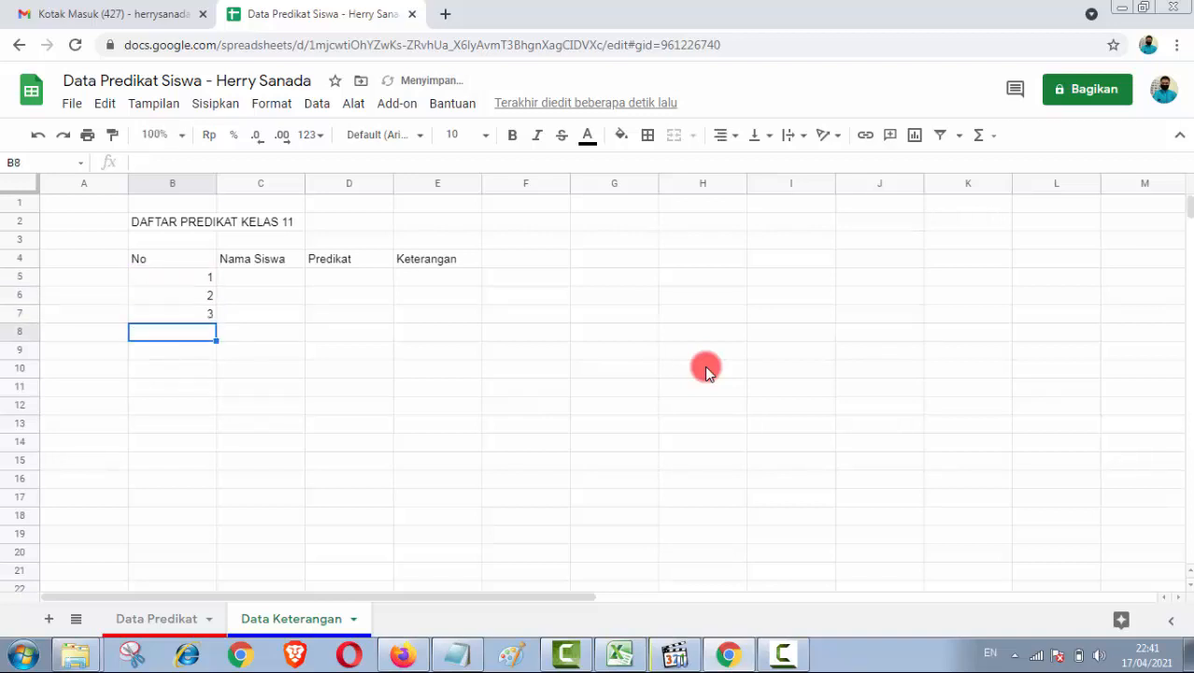
type("4")
key("Return")
type("5")
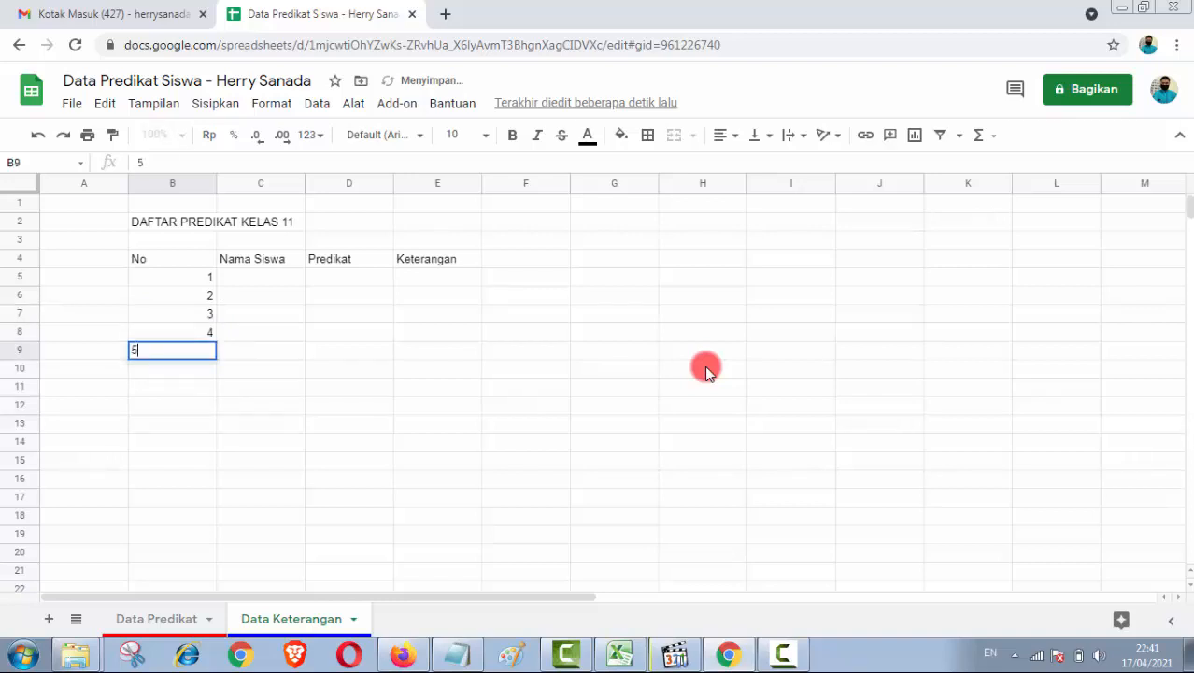
key("Return")
type("6")
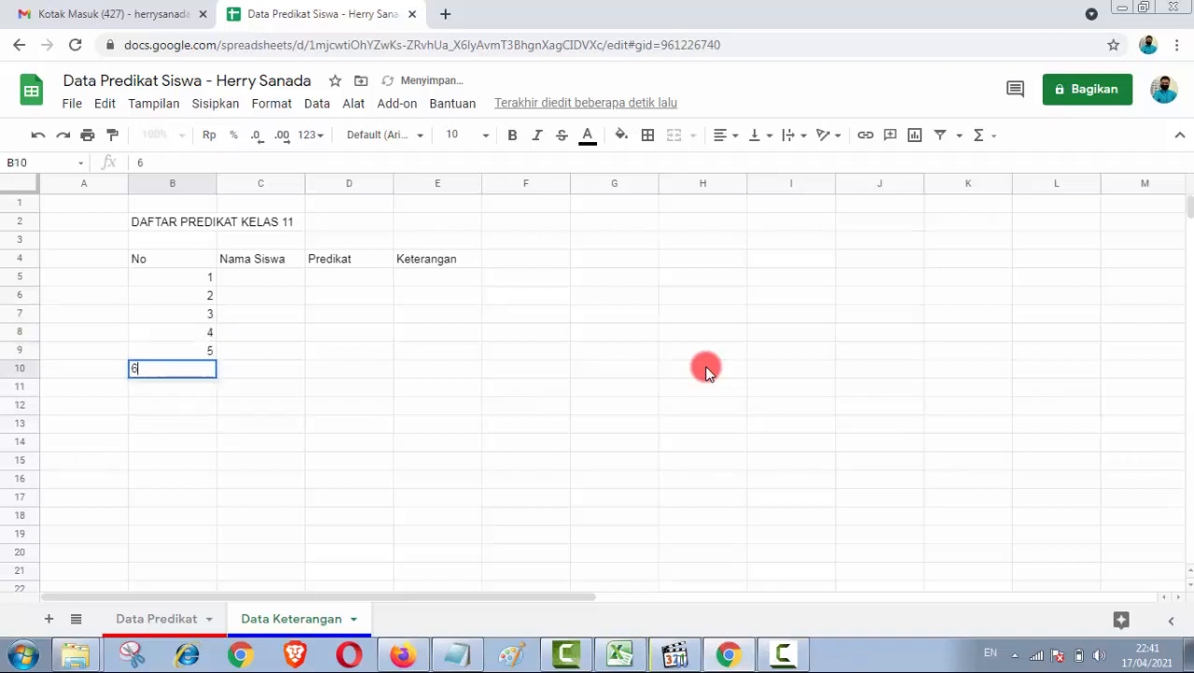
key("Return")
type("7")
key("Return")
type("8")
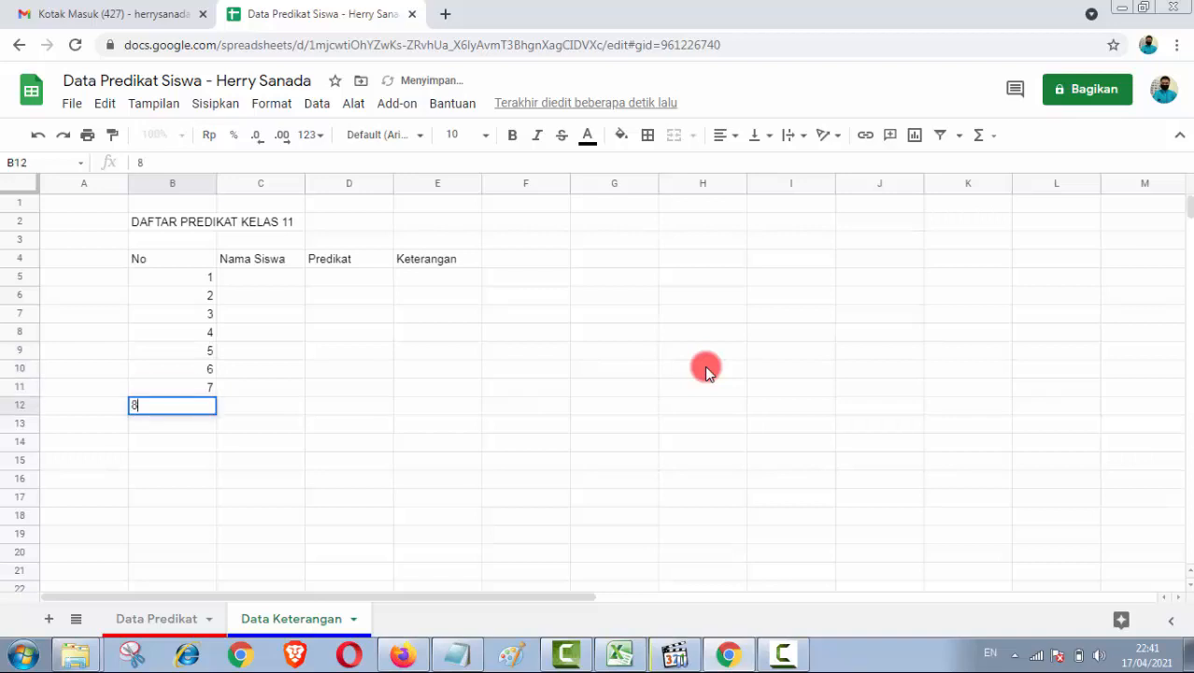
key("Return")
type("9")
key("Return")
type("10")
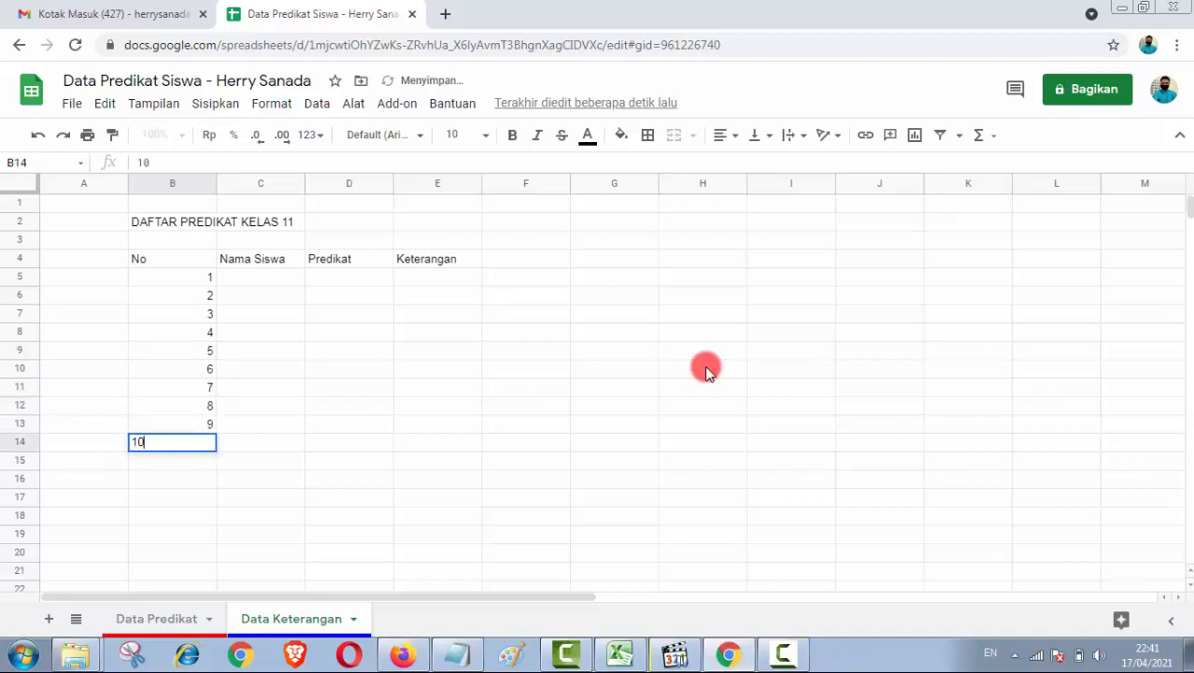
key("Tab")
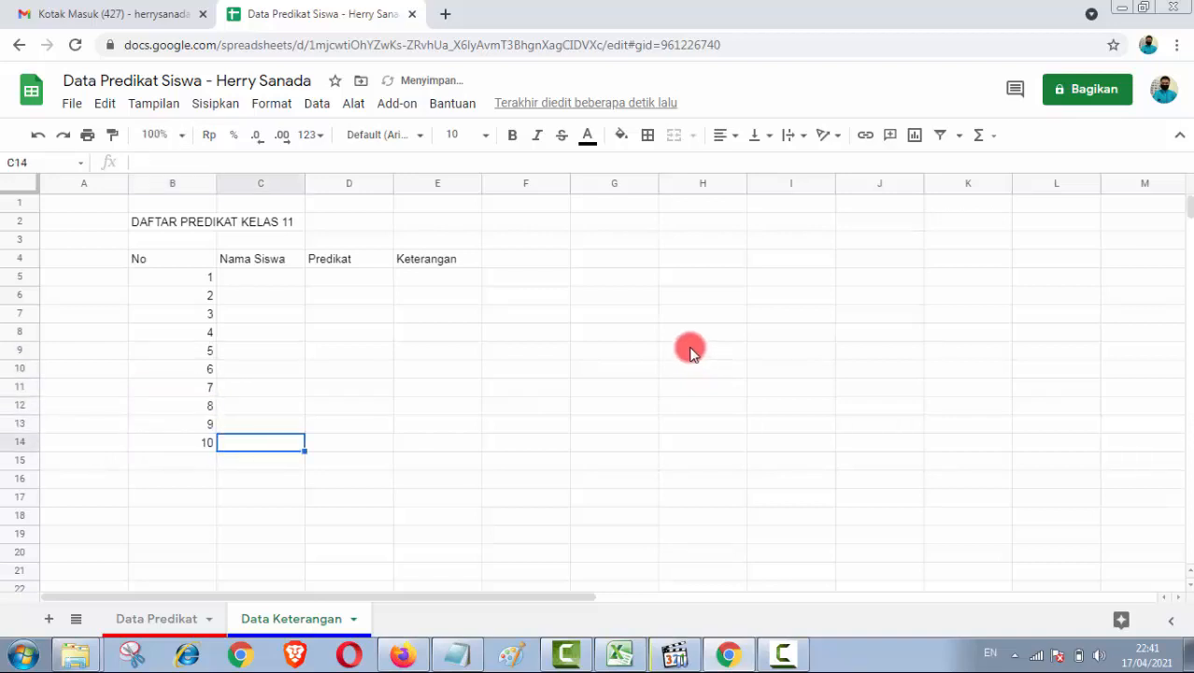
left_click(691, 350)
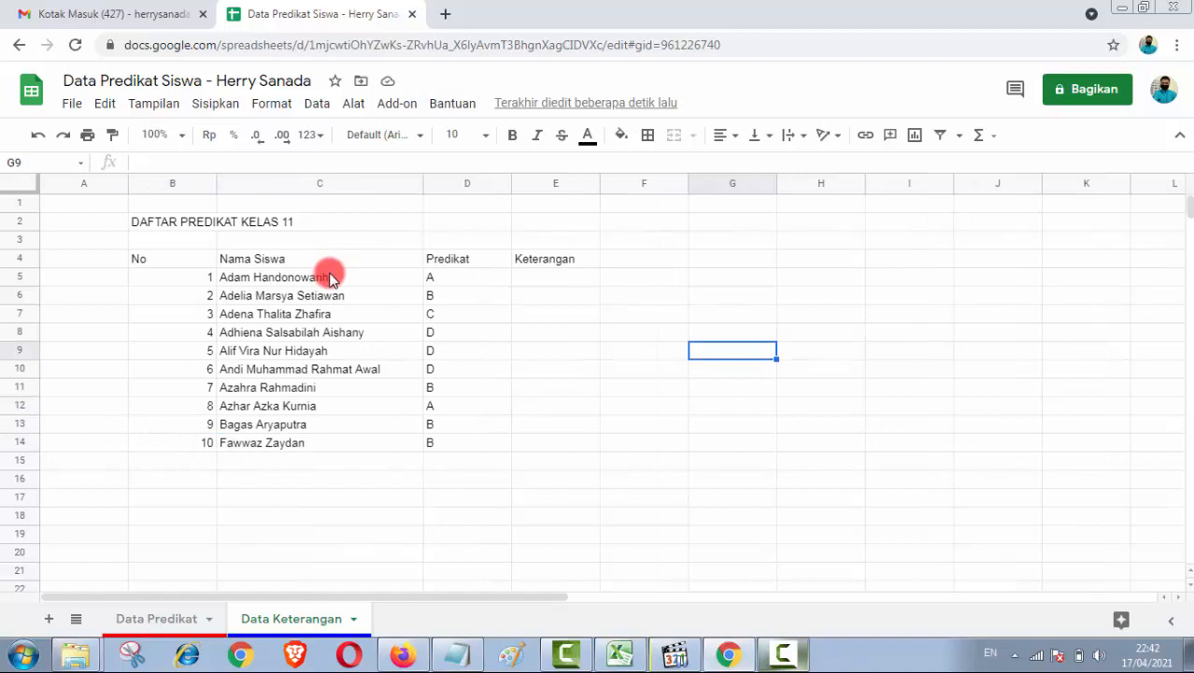
- Review the student names and Predikat grades in rows 5 to 14, and select the first Keterangan cell, E5
left_click(328, 273)
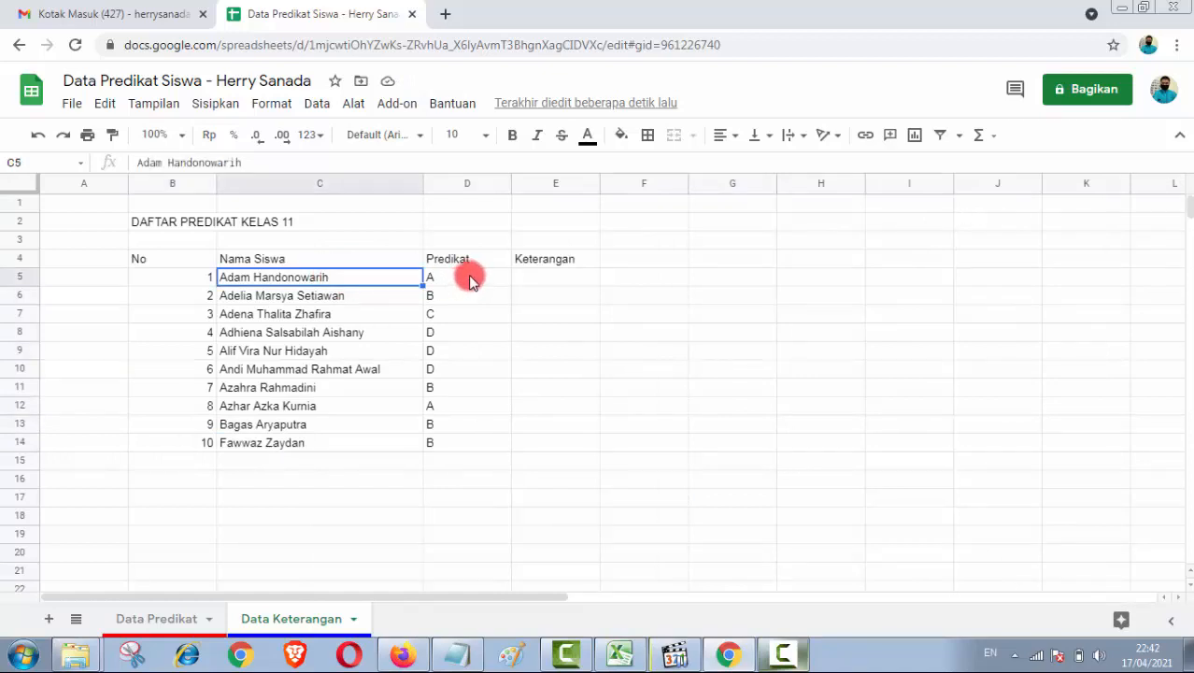
left_click(467, 276)
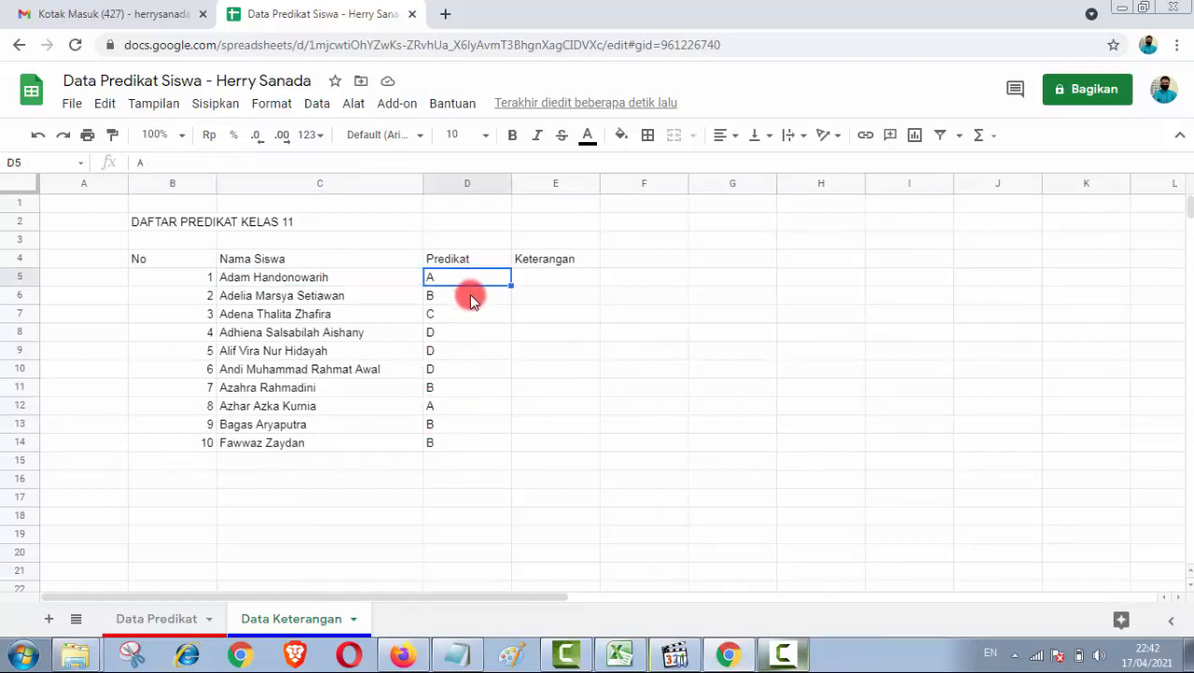
left_click(471, 296)
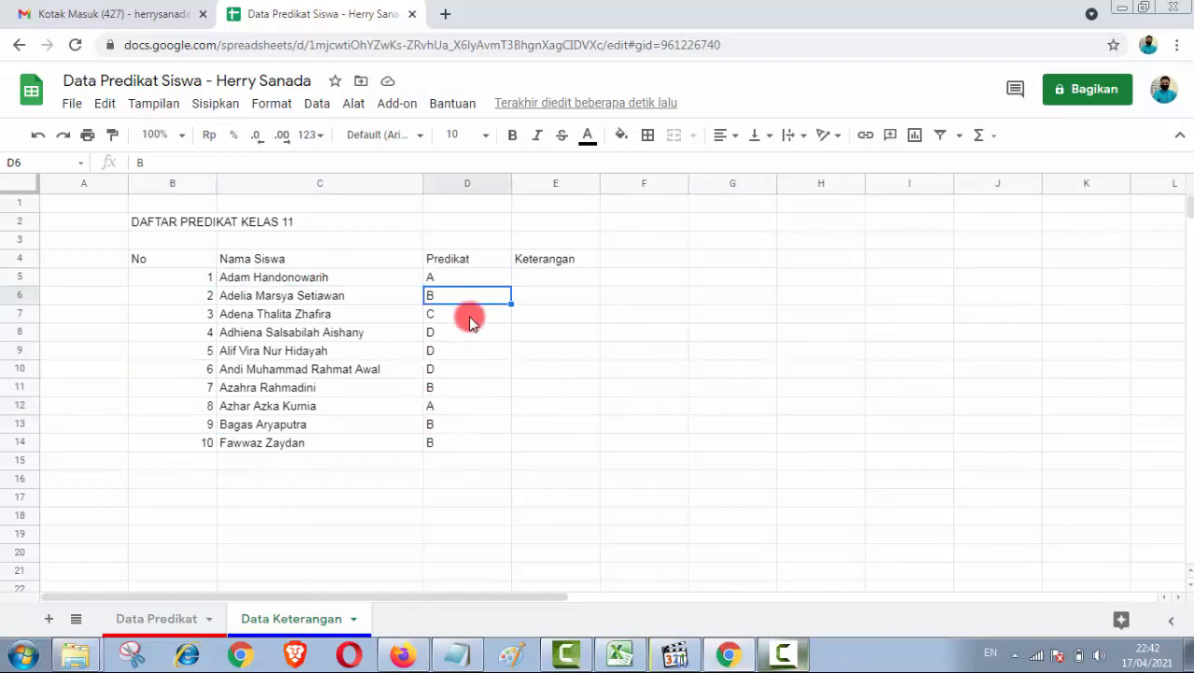
left_click(470, 320)
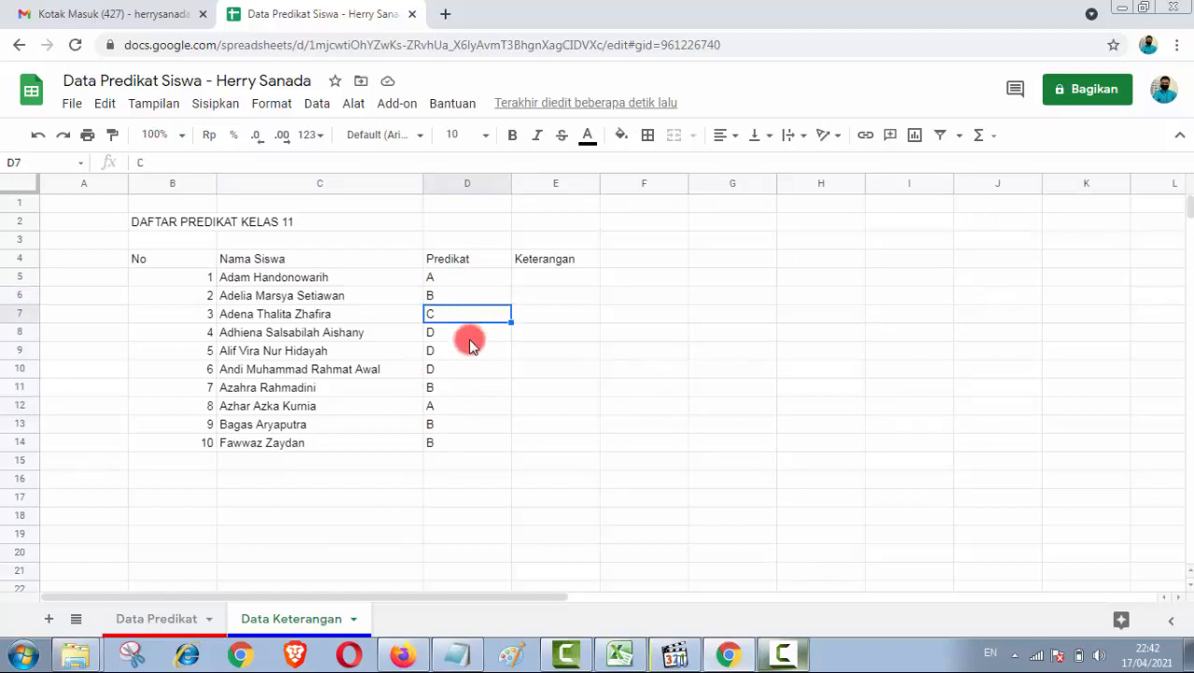
key("Down")
key("Down")
key("Down")
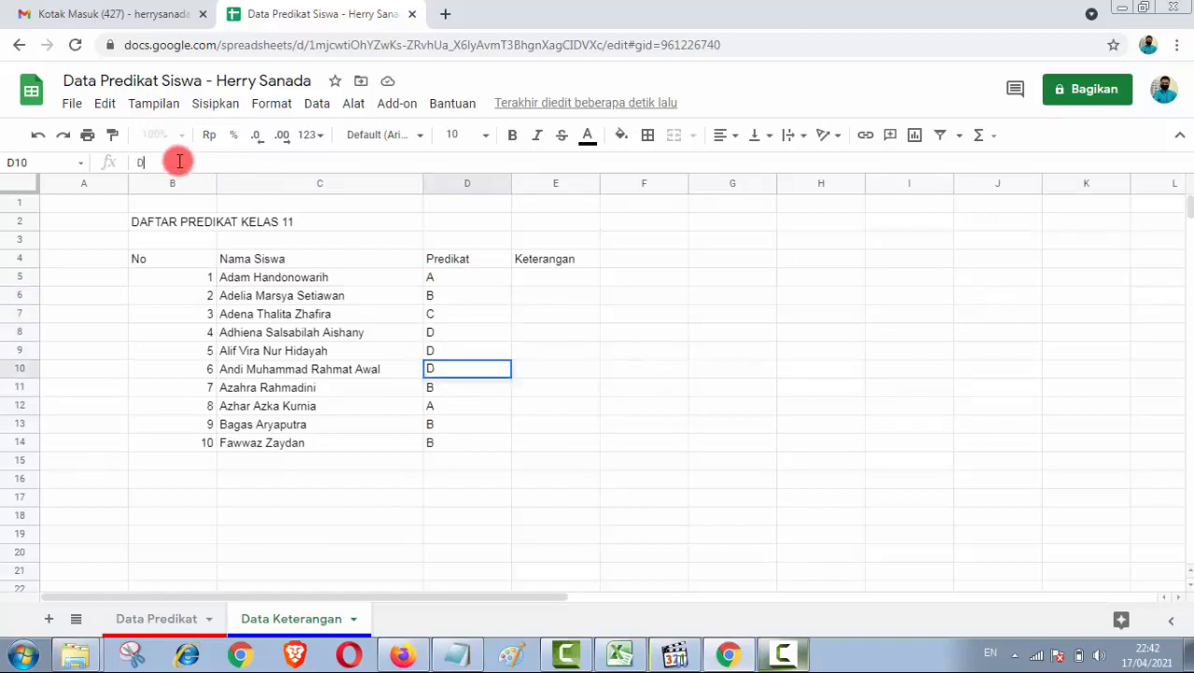
key("Down")
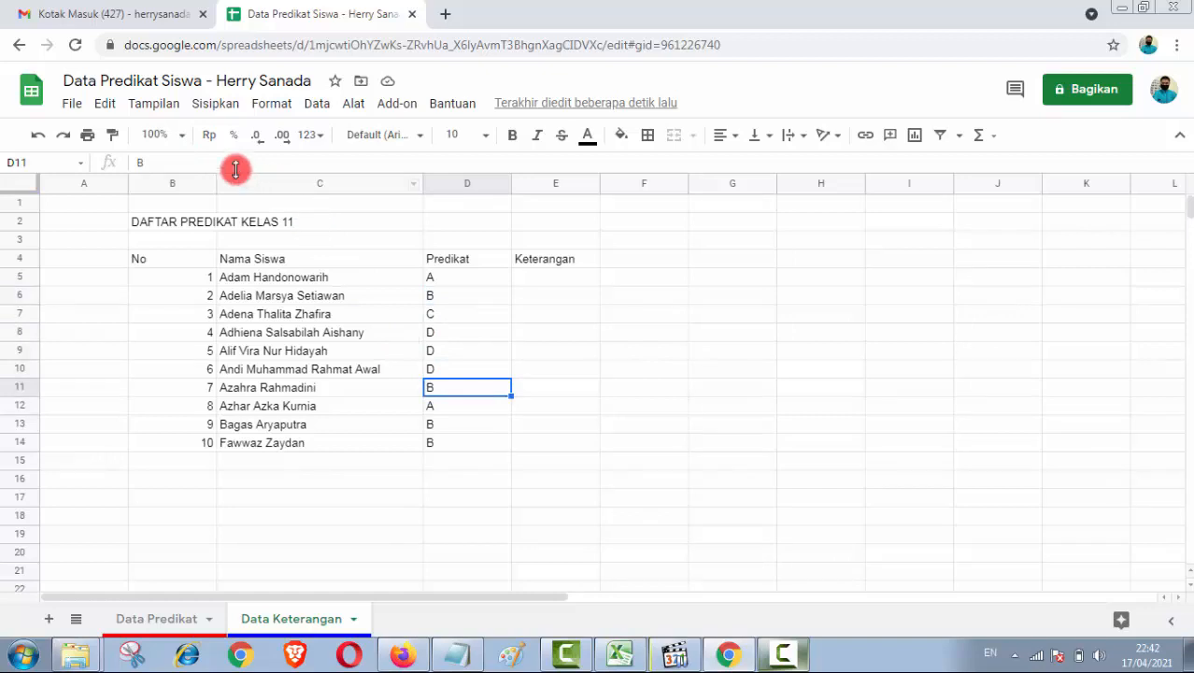
left_click(478, 316)
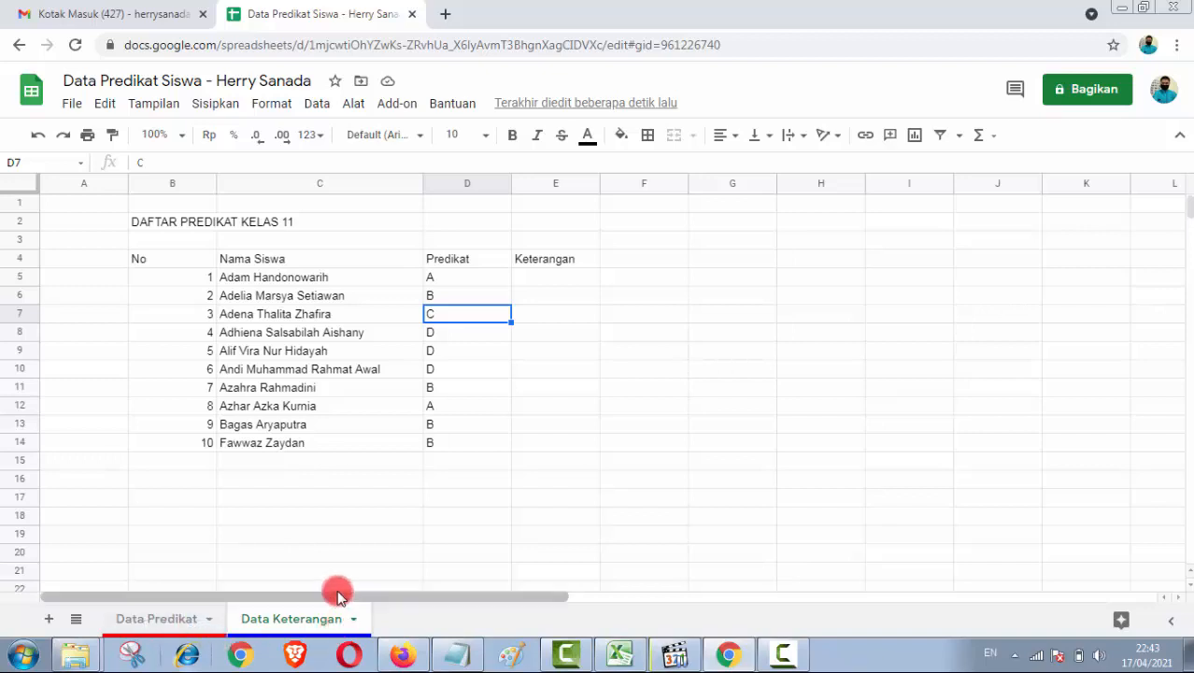
left_click(451, 392)
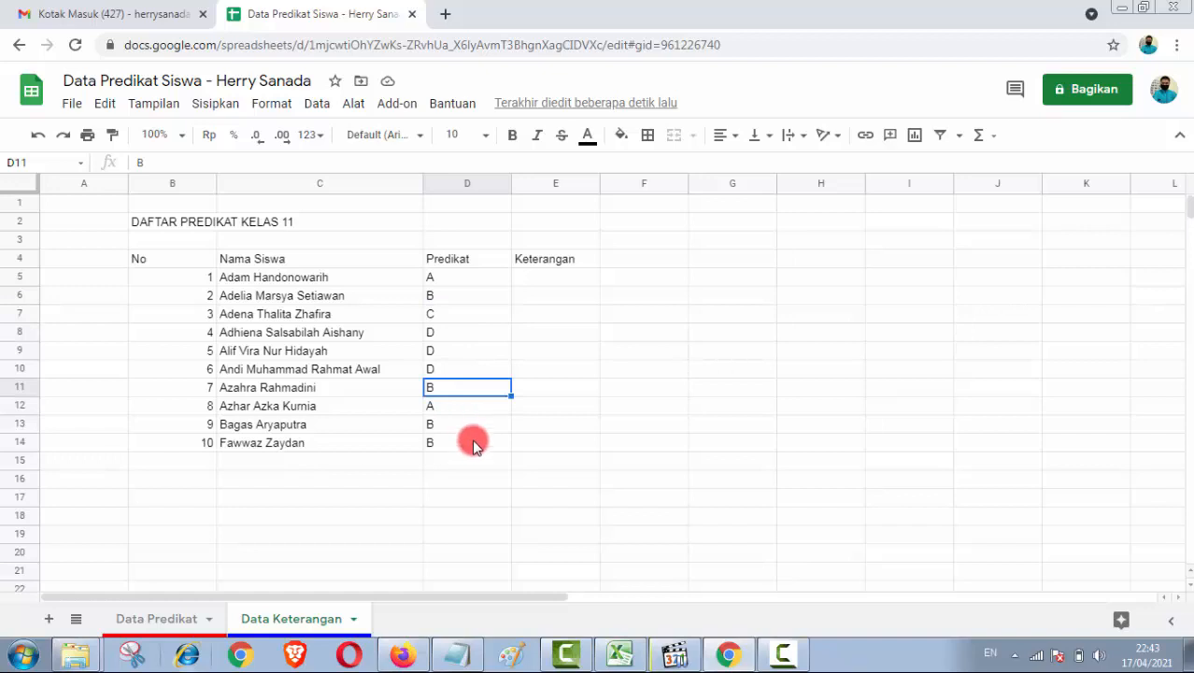
left_click(467, 426)
left_click(472, 441)
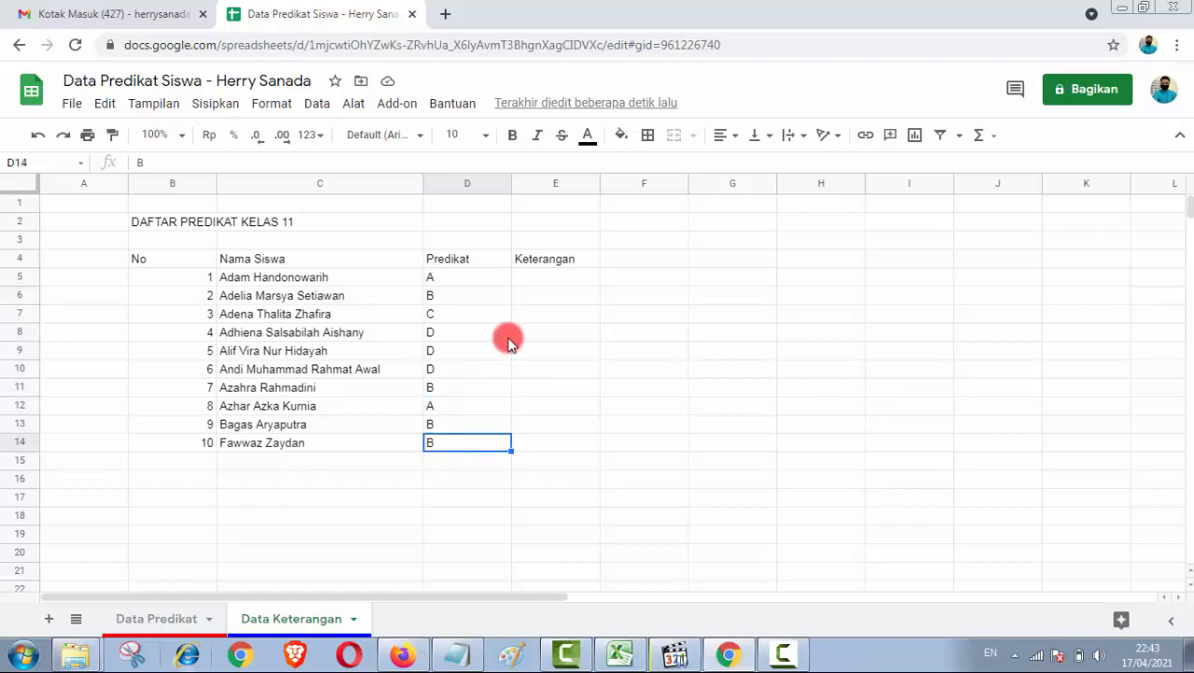
left_click(549, 281)
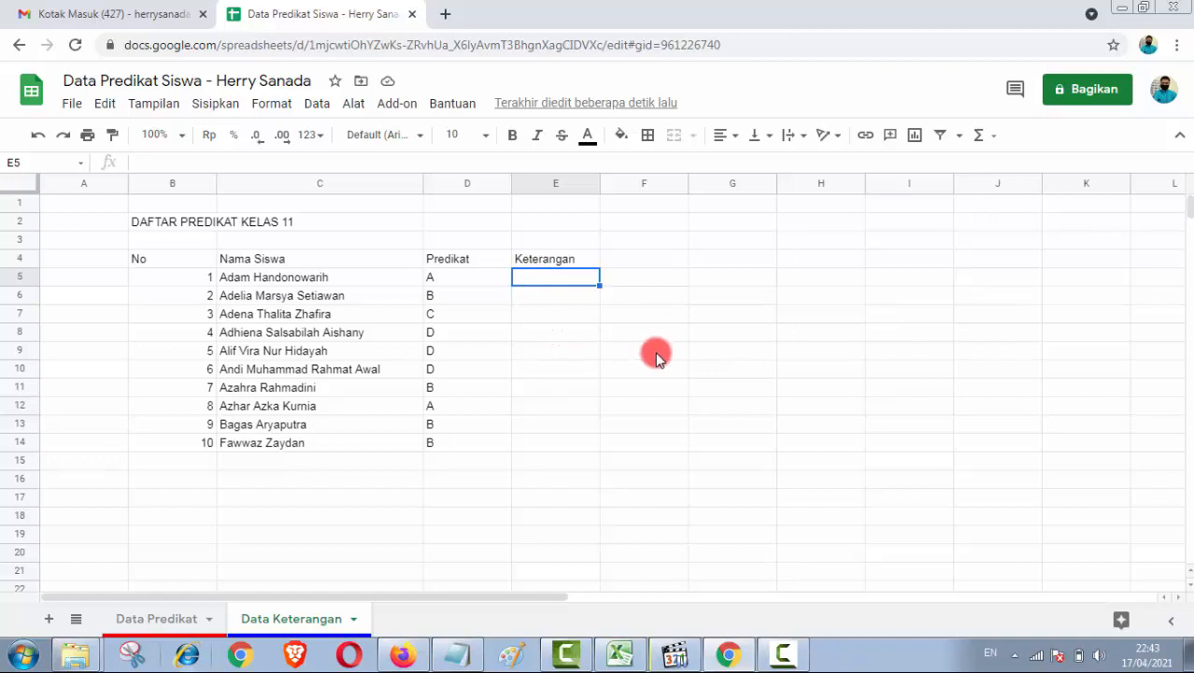
- Apply thick solid black borders to all cells of the student table in B4:E14
left_click(178, 255)
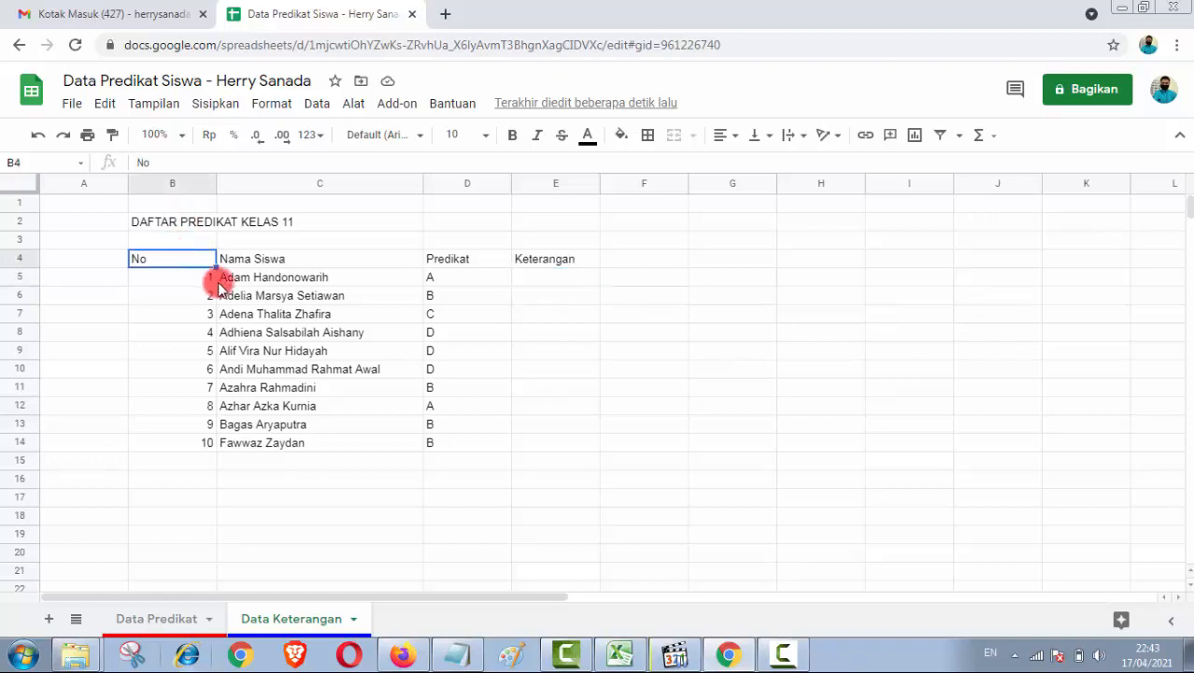
left_click_drag(373, 350, 566, 439)
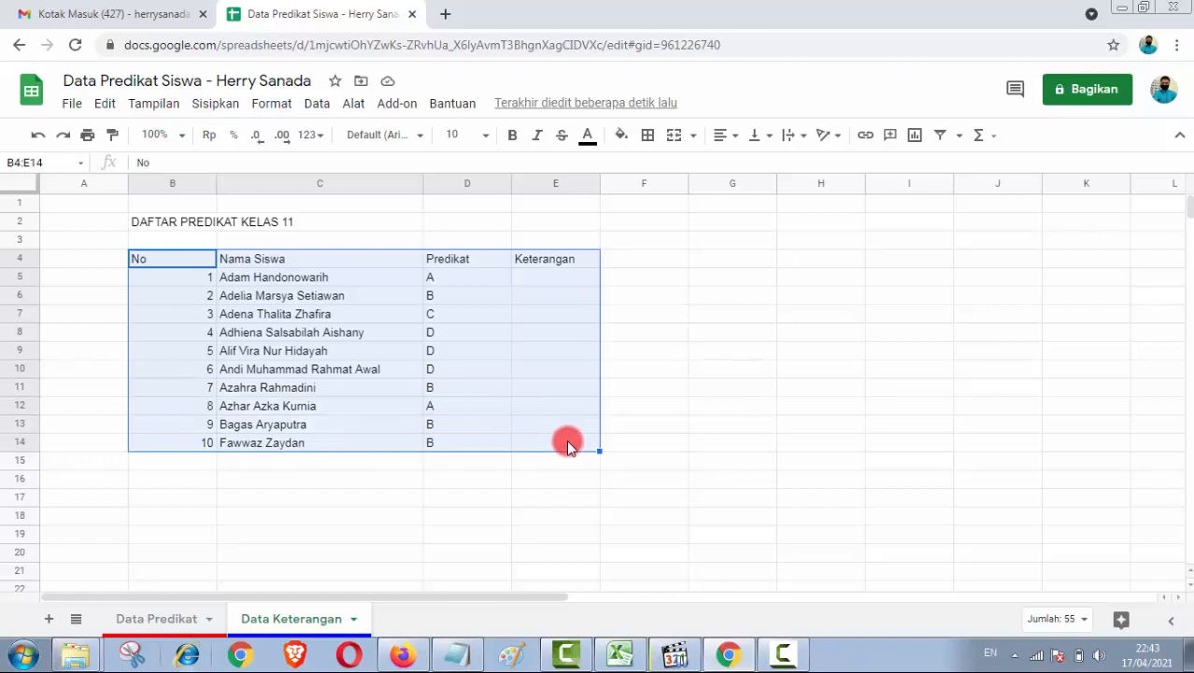
left_click(653, 147)
left_click(799, 200)
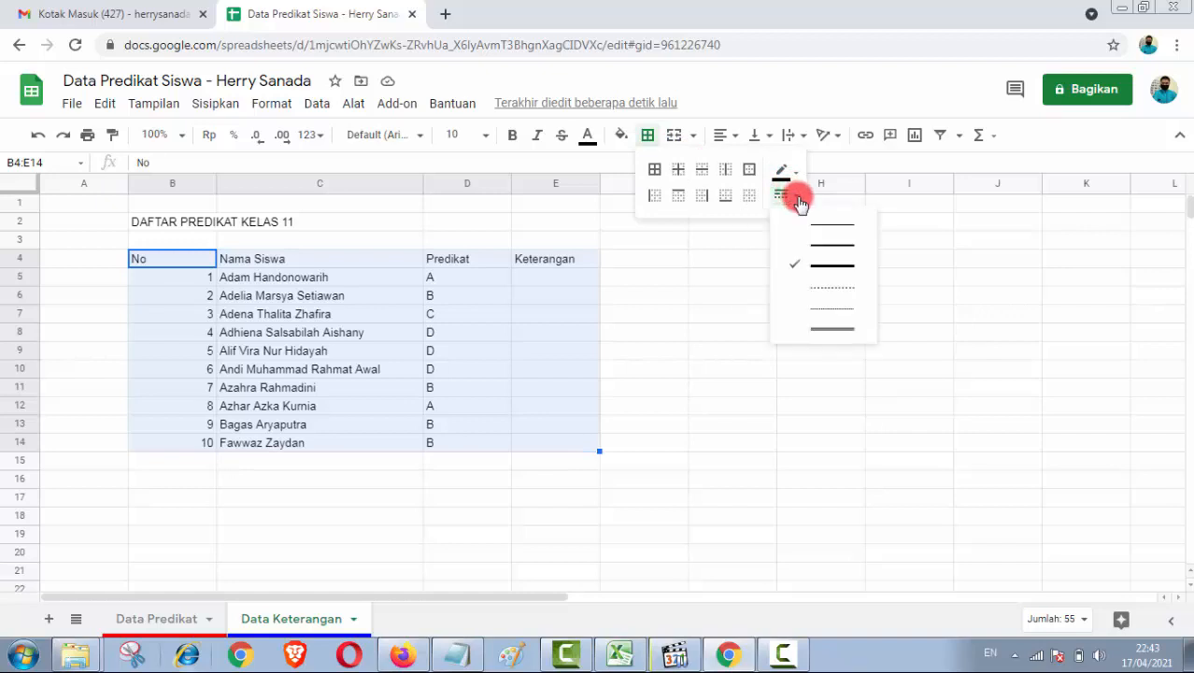
left_click(837, 267)
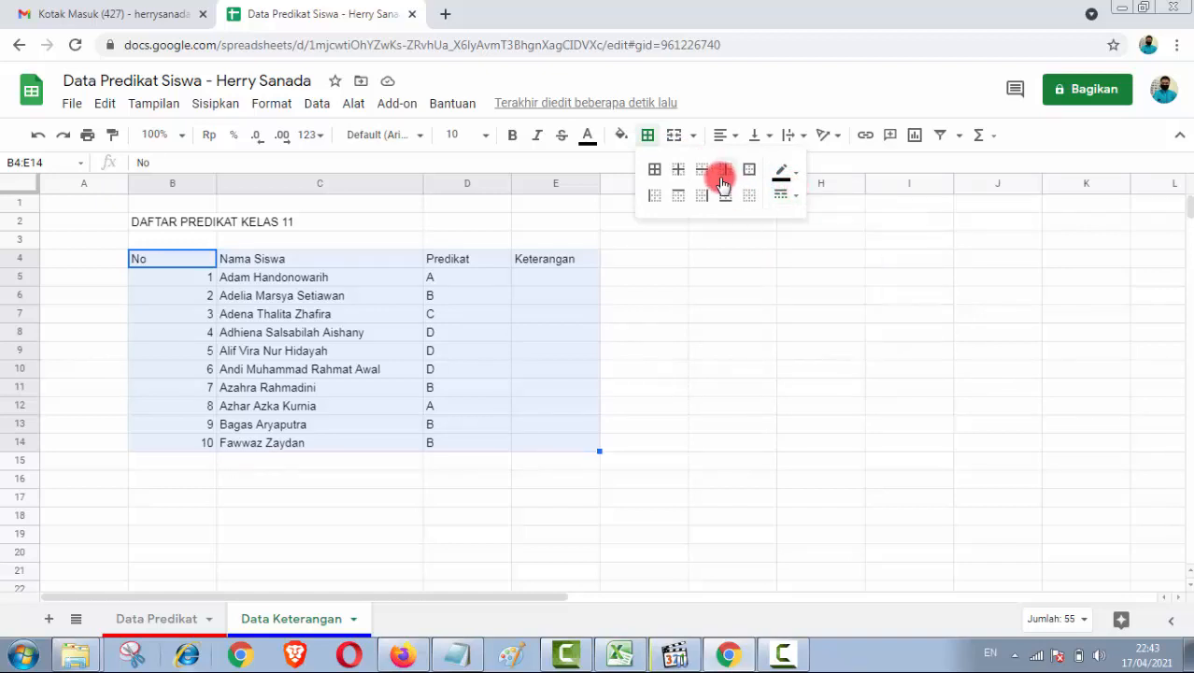
left_click(658, 174)
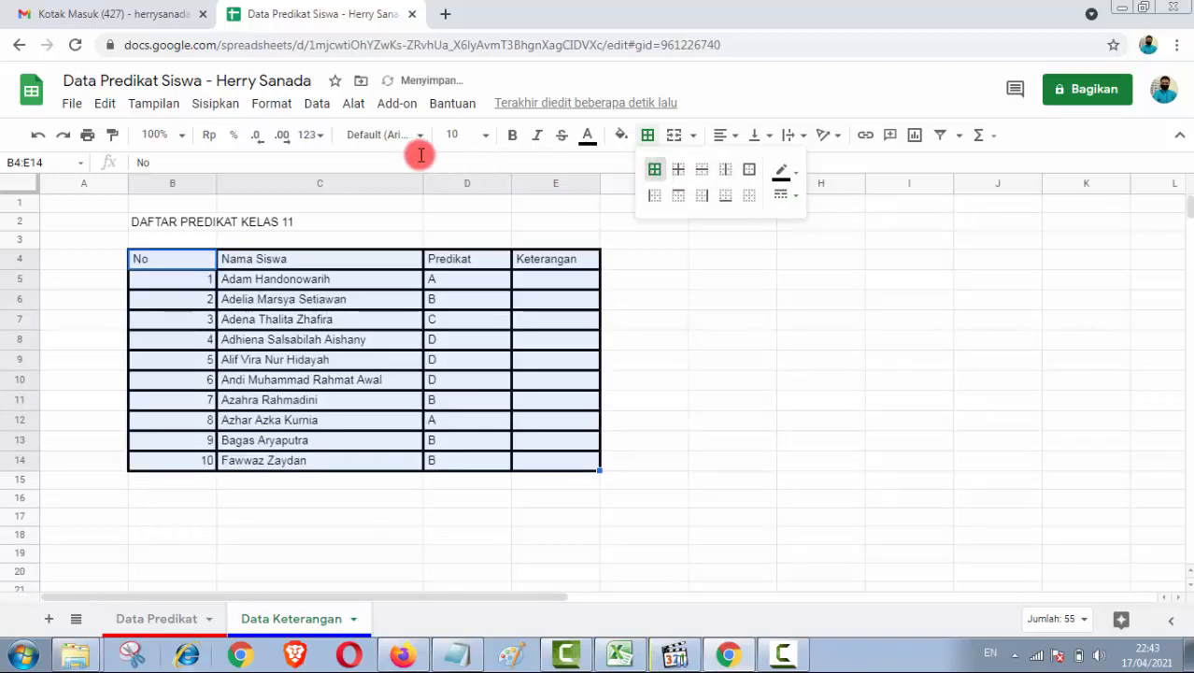
- Set the student table's font size to 14 and centre its contents horizontally
left_click(486, 136)
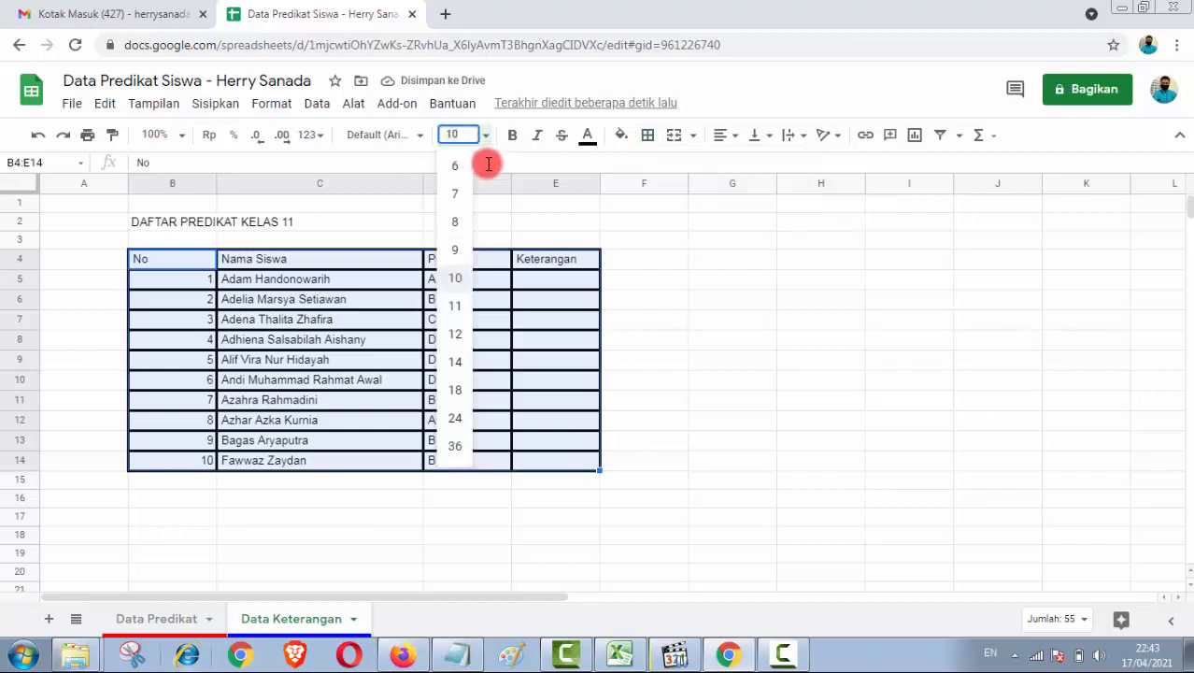
left_click(455, 363)
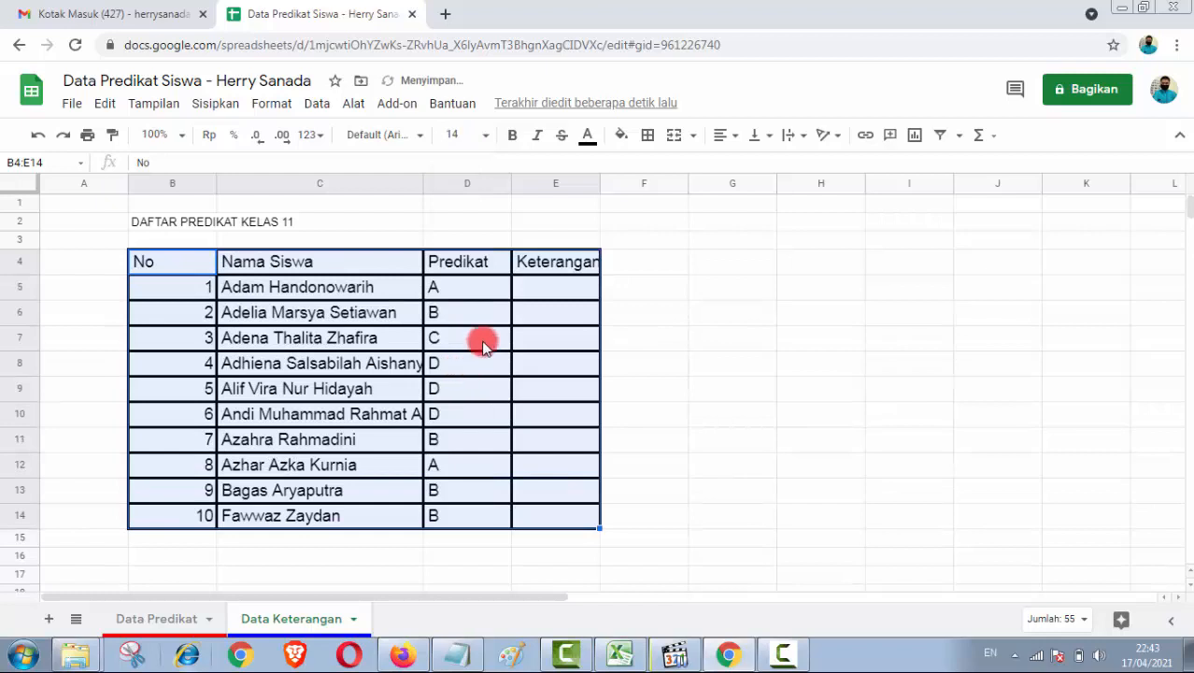
left_click(737, 138)
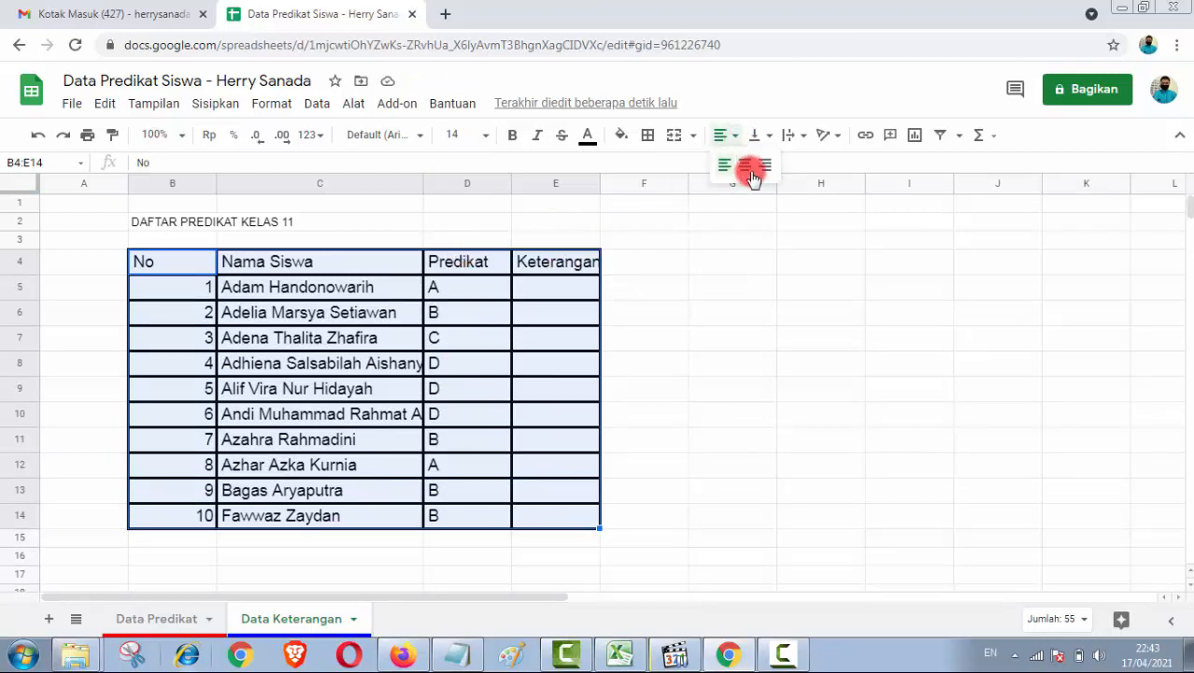
left_click(745, 170)
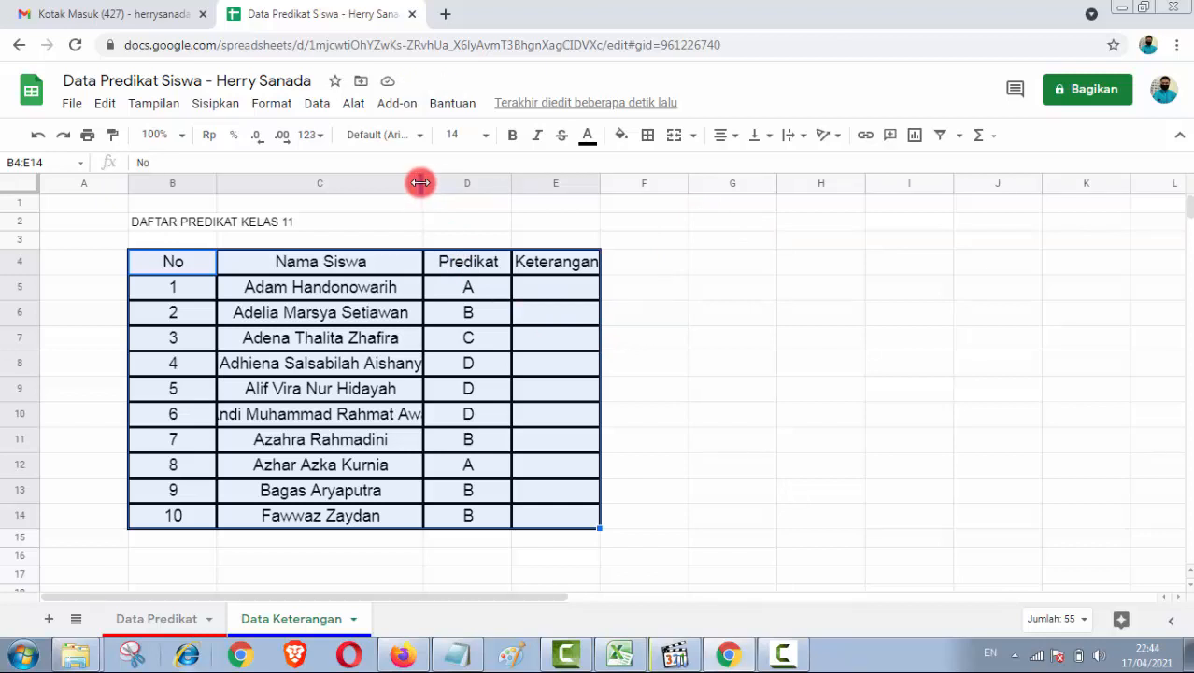
- Widen the Nama Siswa and Keterangan columns to fit their text, and narrow the No column
left_click_drag(421, 182, 521, 186)
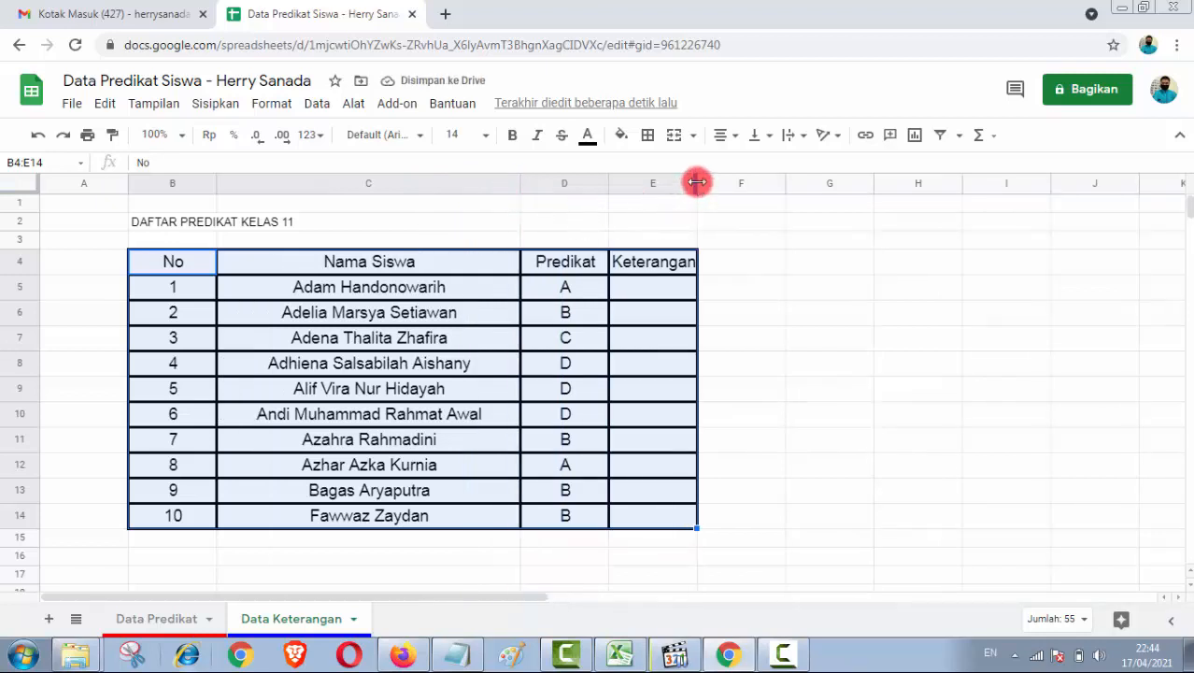
left_click_drag(697, 182, 733, 200)
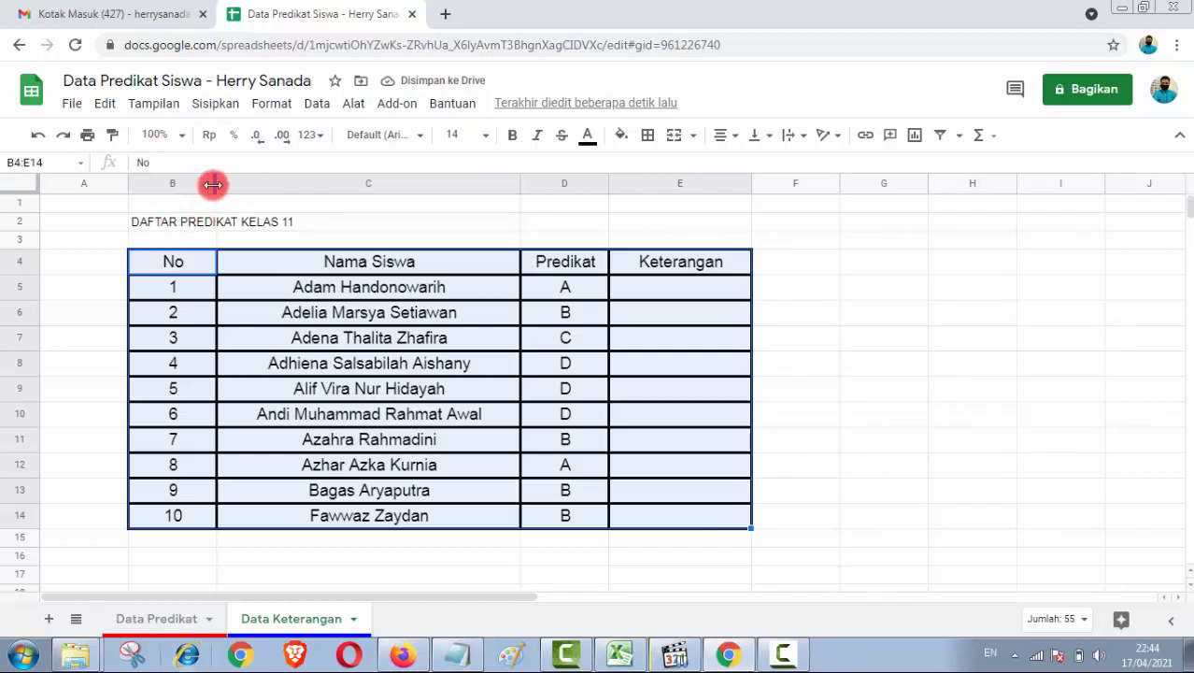
left_click_drag(213, 185, 173, 204)
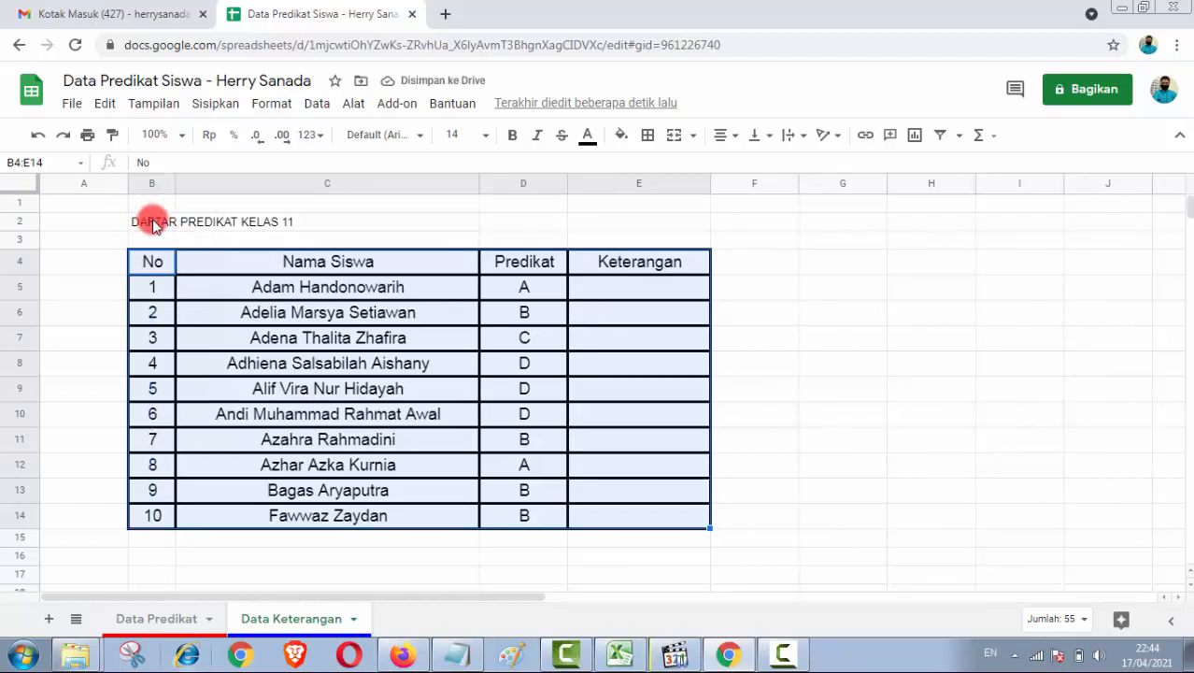
- Merge cells B2 to E2 containing the title DAFTAR PREDIKAT KELAS 11
left_click(154, 226)
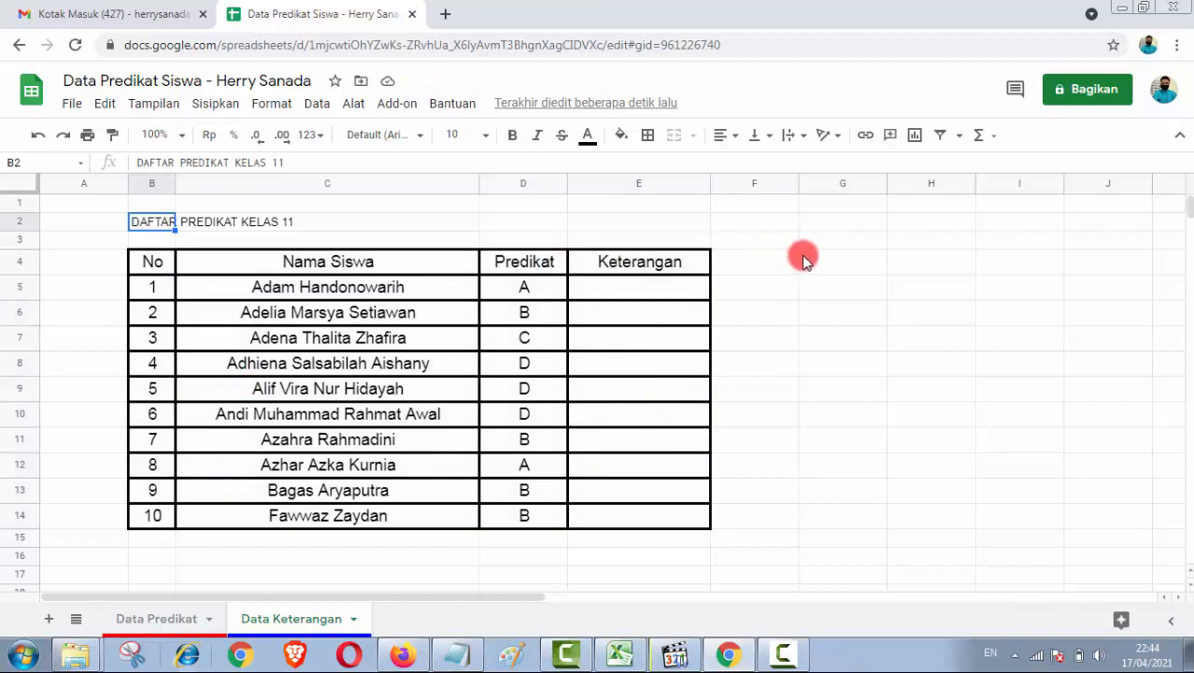
key("shift+Right")
key("shift+Right")
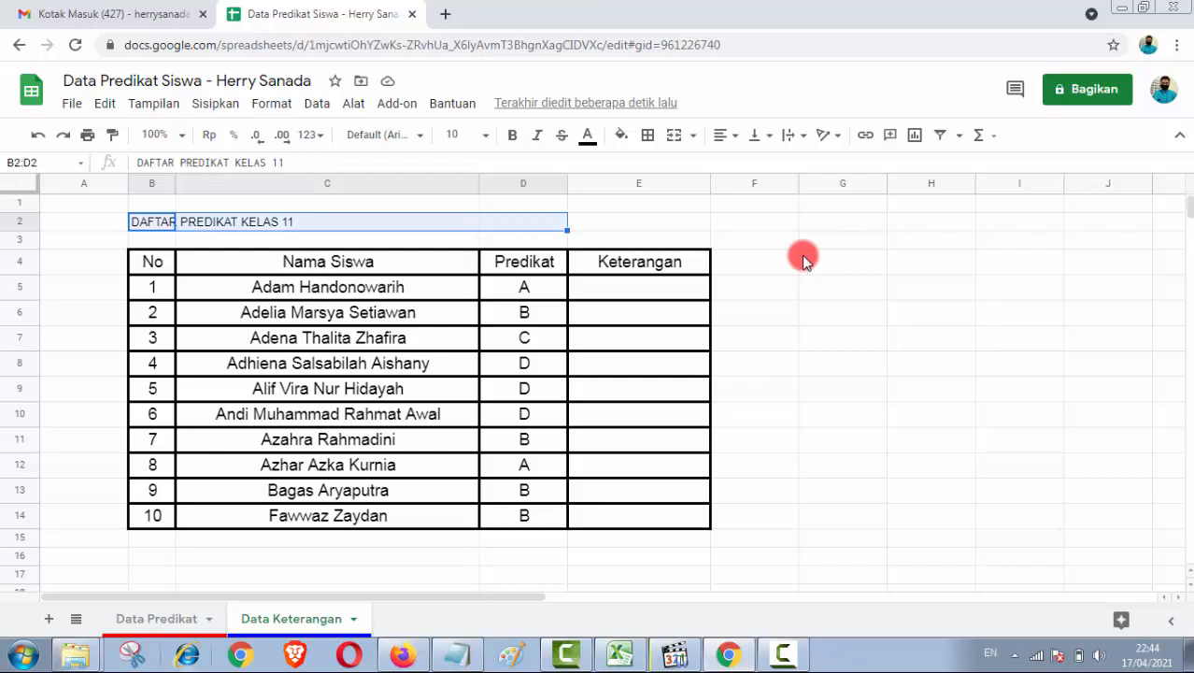
key("shift+Right")
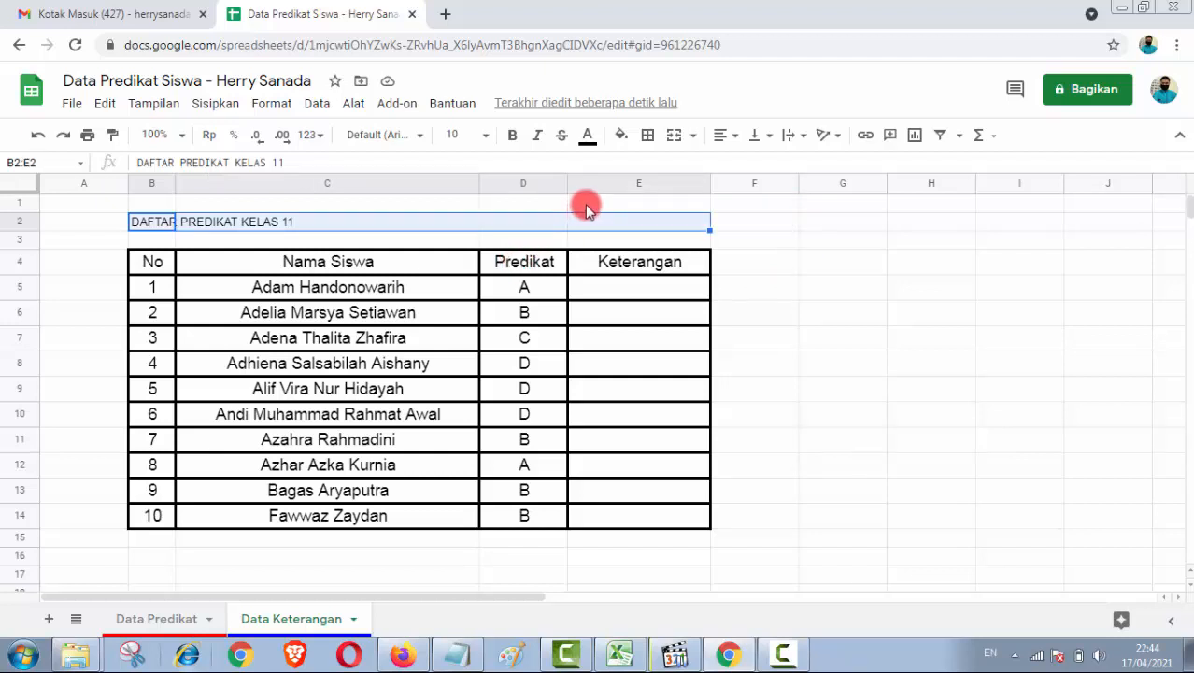
left_click(678, 141)
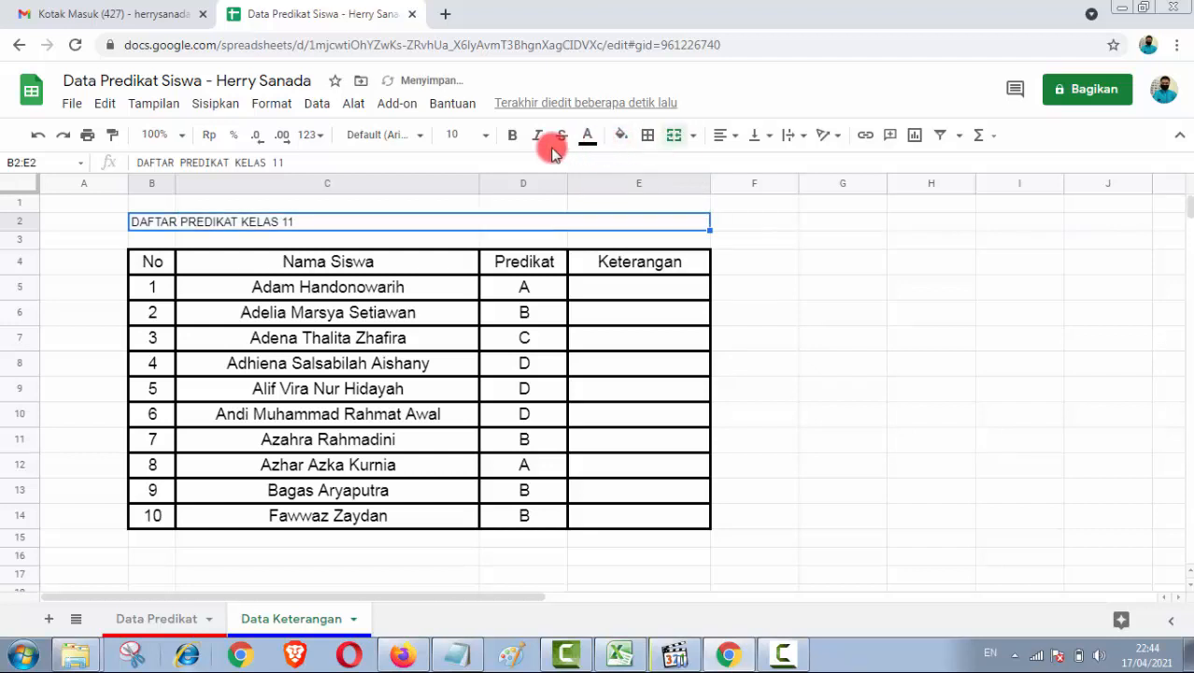
- Format the merged title as size 14, bold, red text
left_click(486, 140)
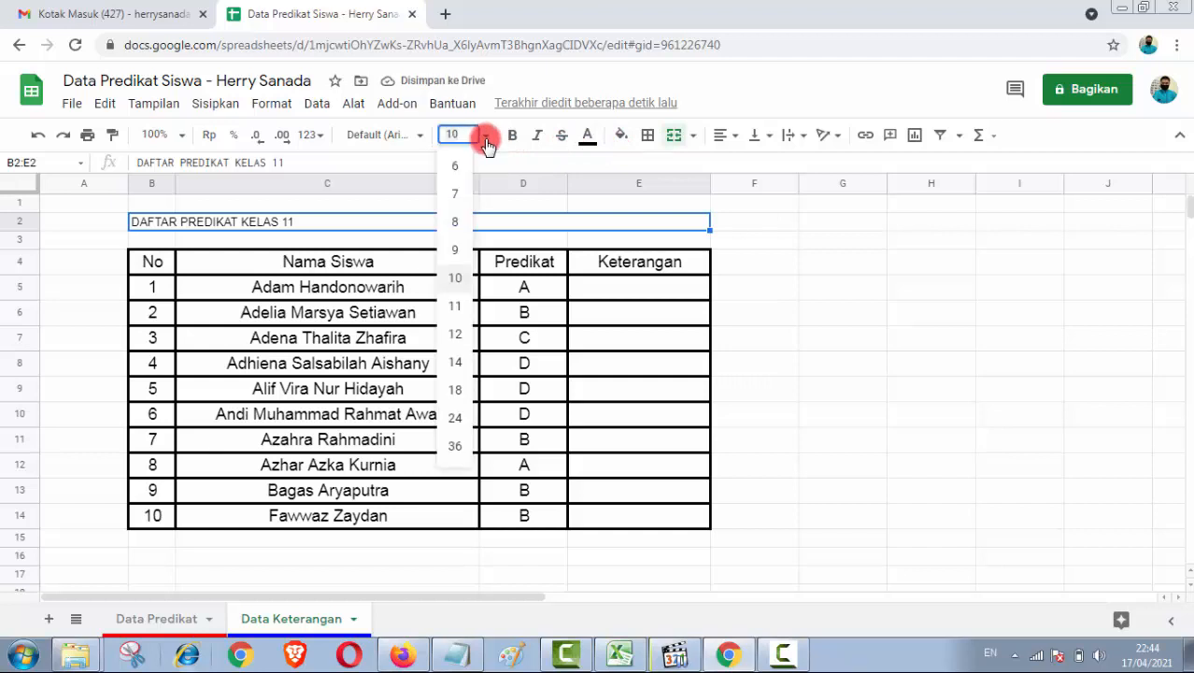
left_click(455, 365)
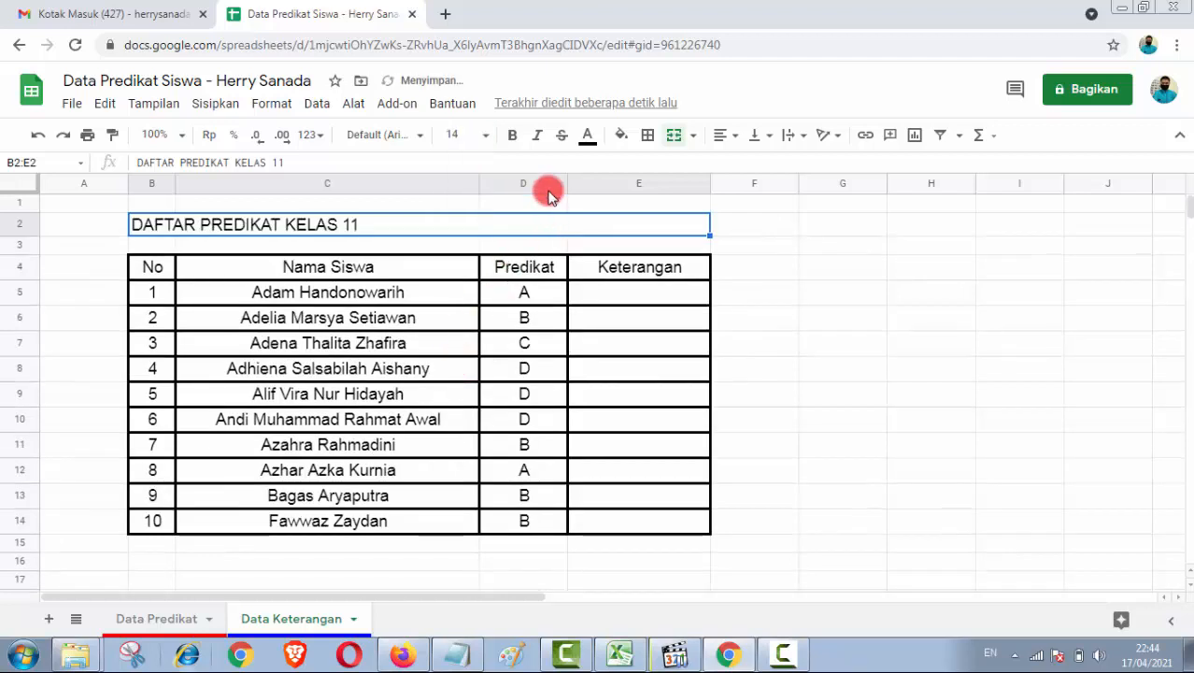
left_click(513, 137)
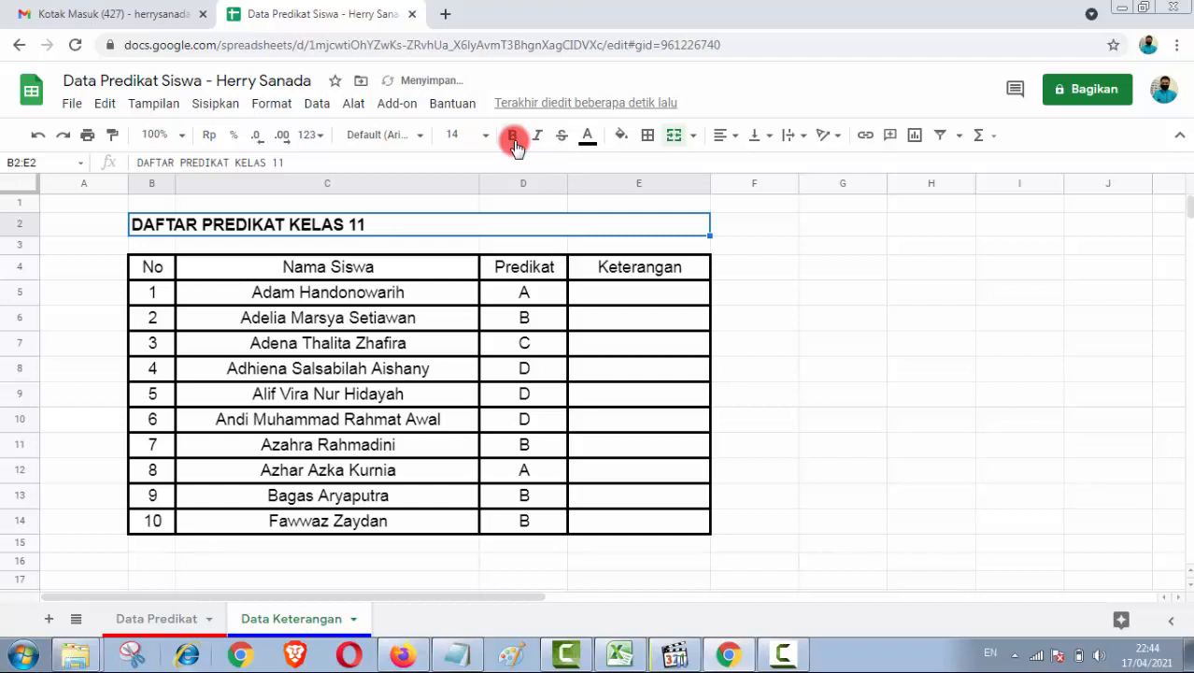
left_click(588, 139)
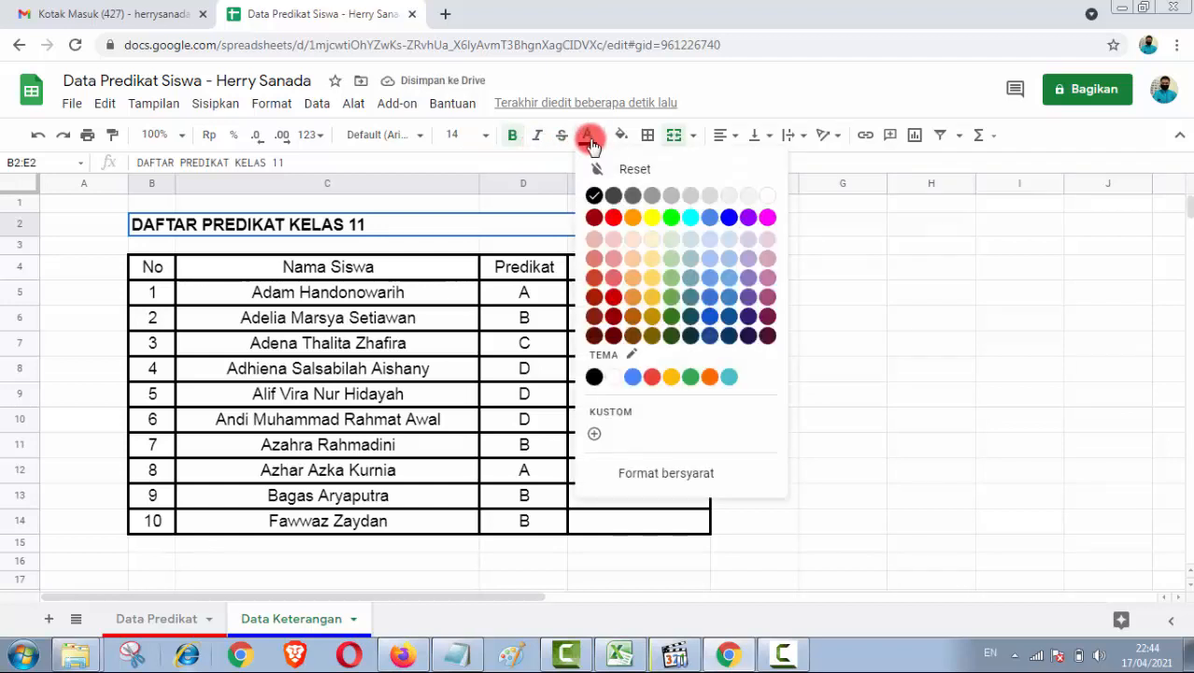
left_click(613, 218)
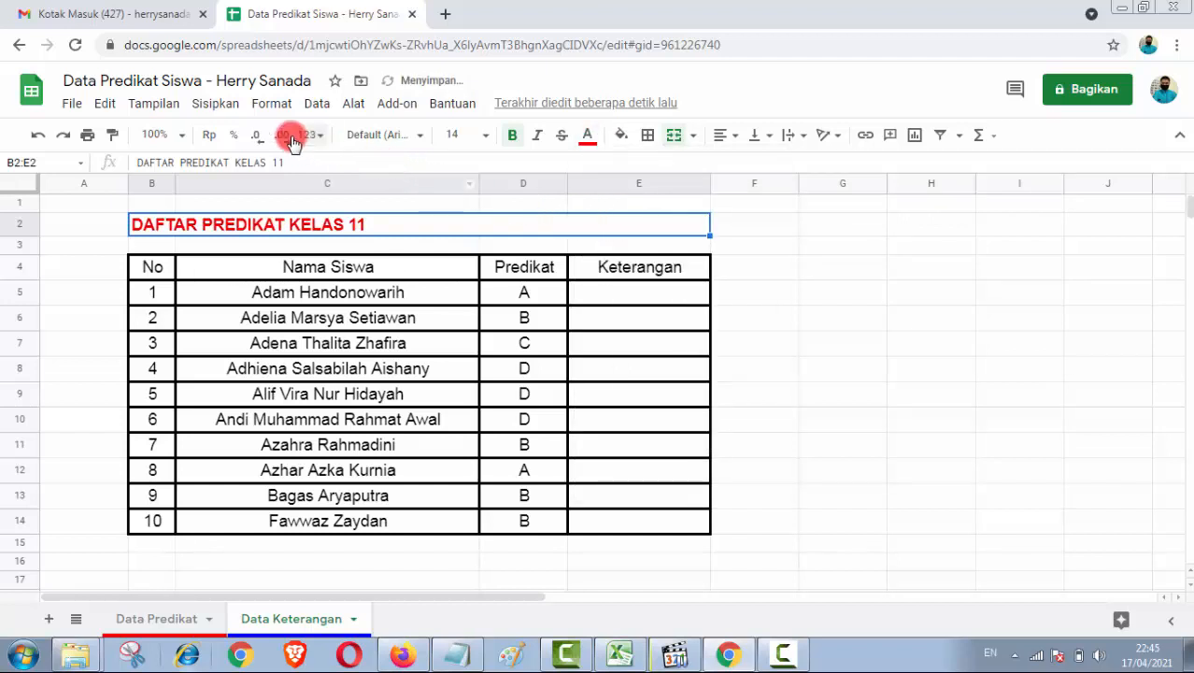
- Underline the DAFTAR PREDIKAT KELAS 11 title and centre it horizontally
left_click(266, 110)
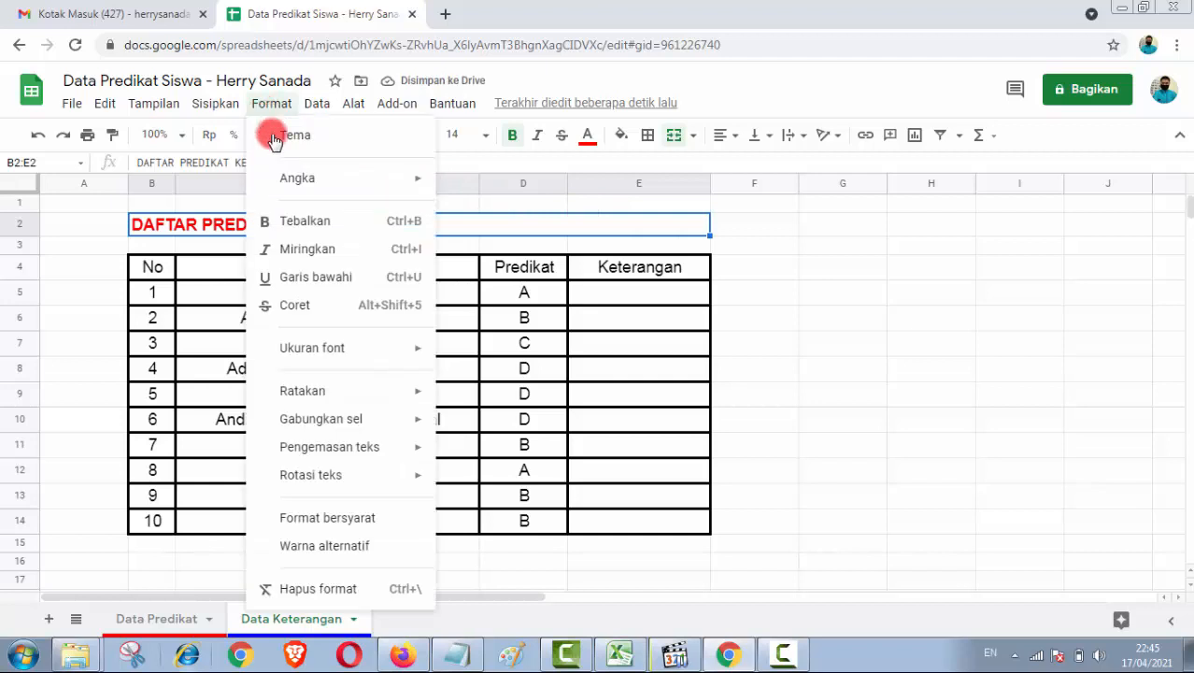
left_click(359, 280)
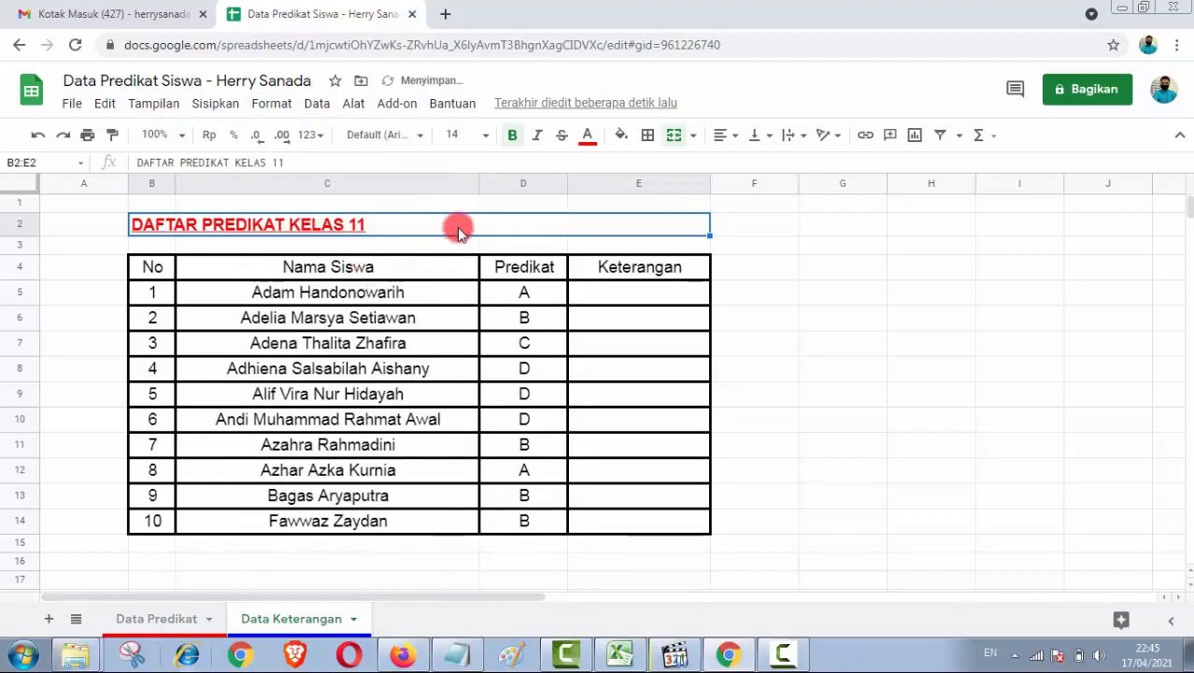
left_click(738, 142)
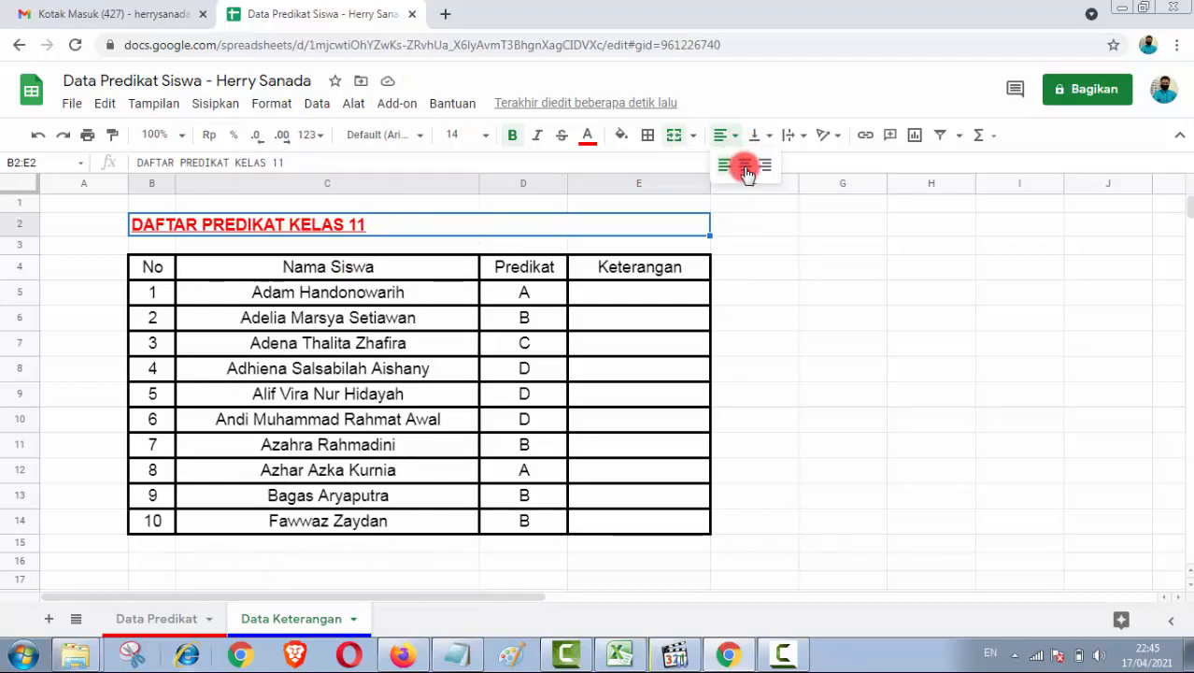
left_click(745, 167)
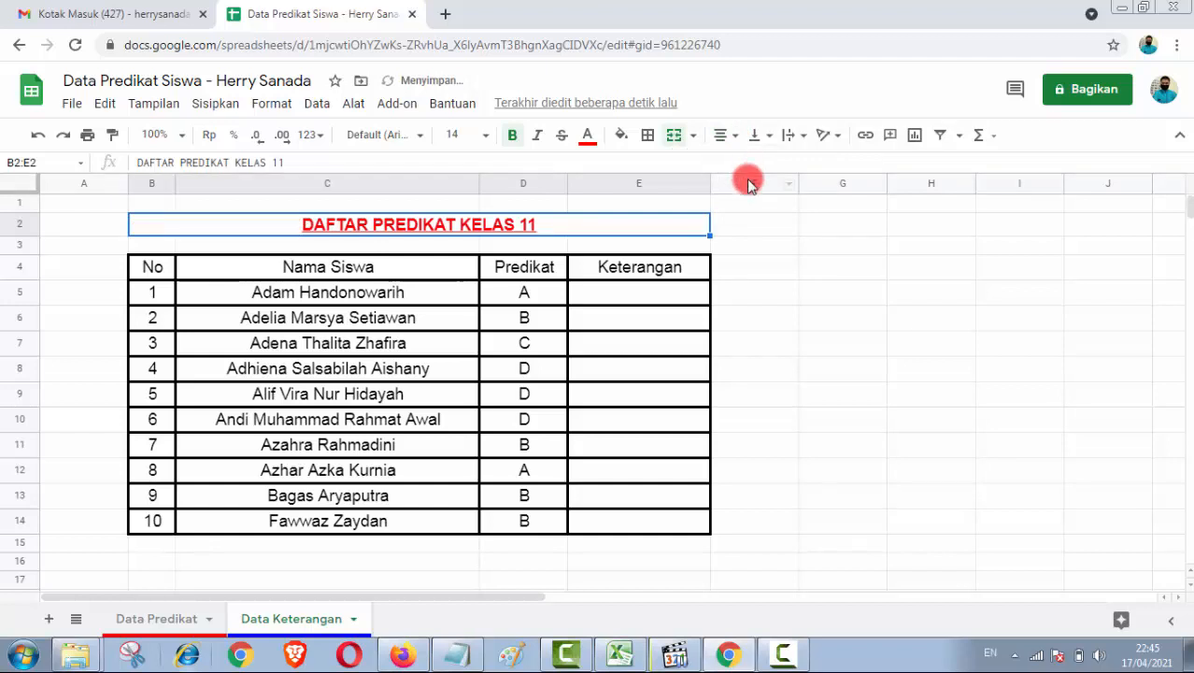
- Enter the note "untuk kolom keterangan apabila :" in cell G4 beside the table
left_click(827, 272)
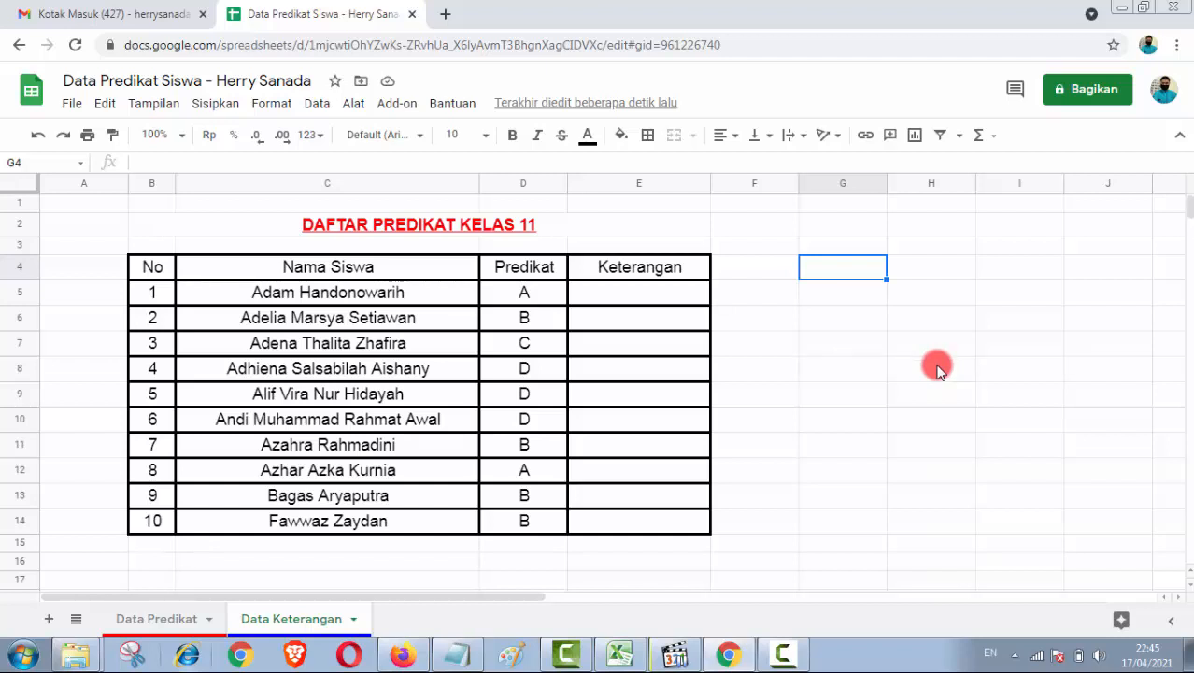
type("untuk k")
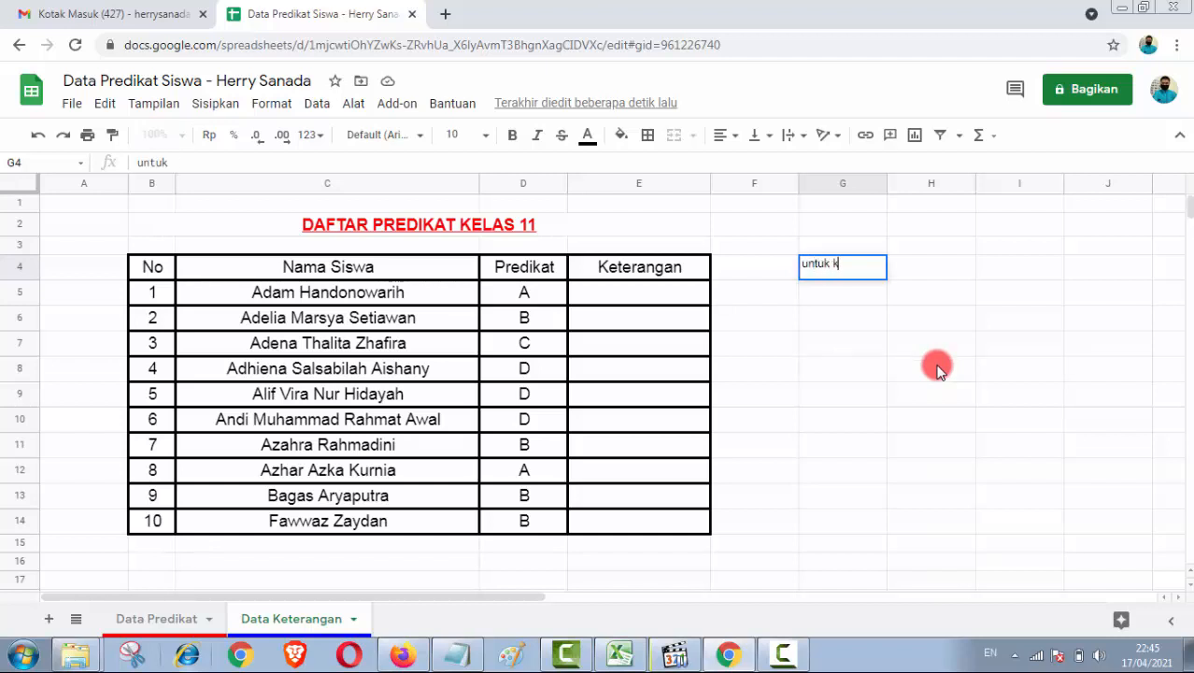
type("olom keterangan apabila :")
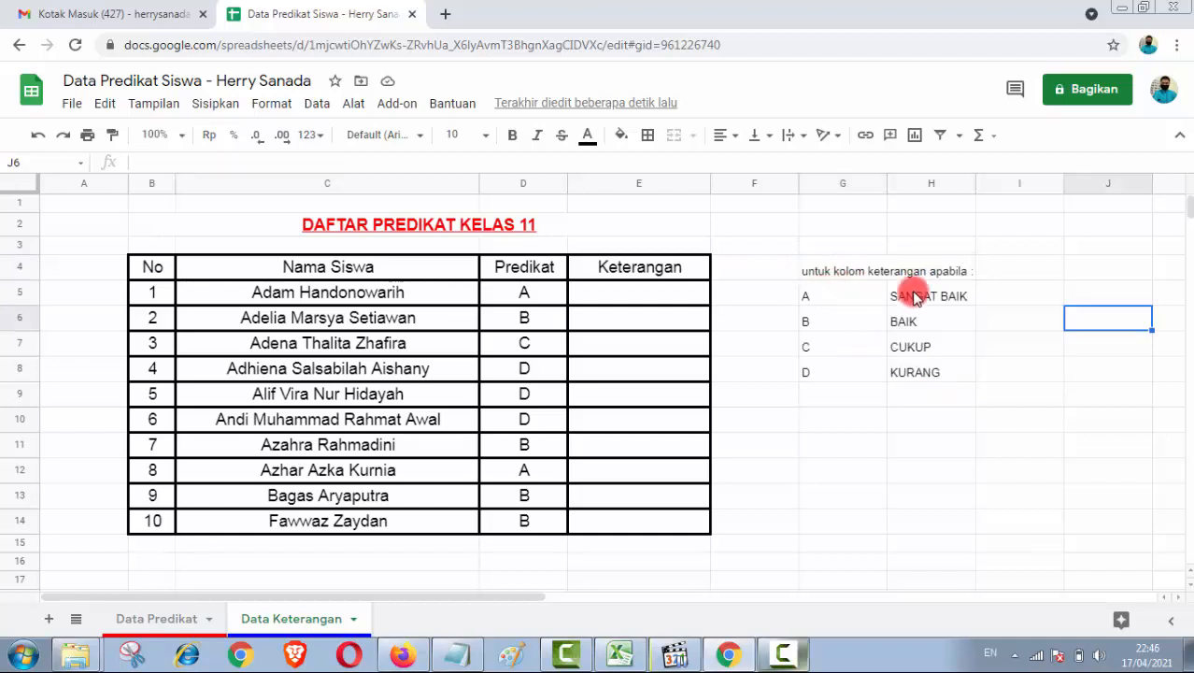
- Review the Predikat letters and their matching Keterangan descriptions in G5:H8
left_click(822, 304)
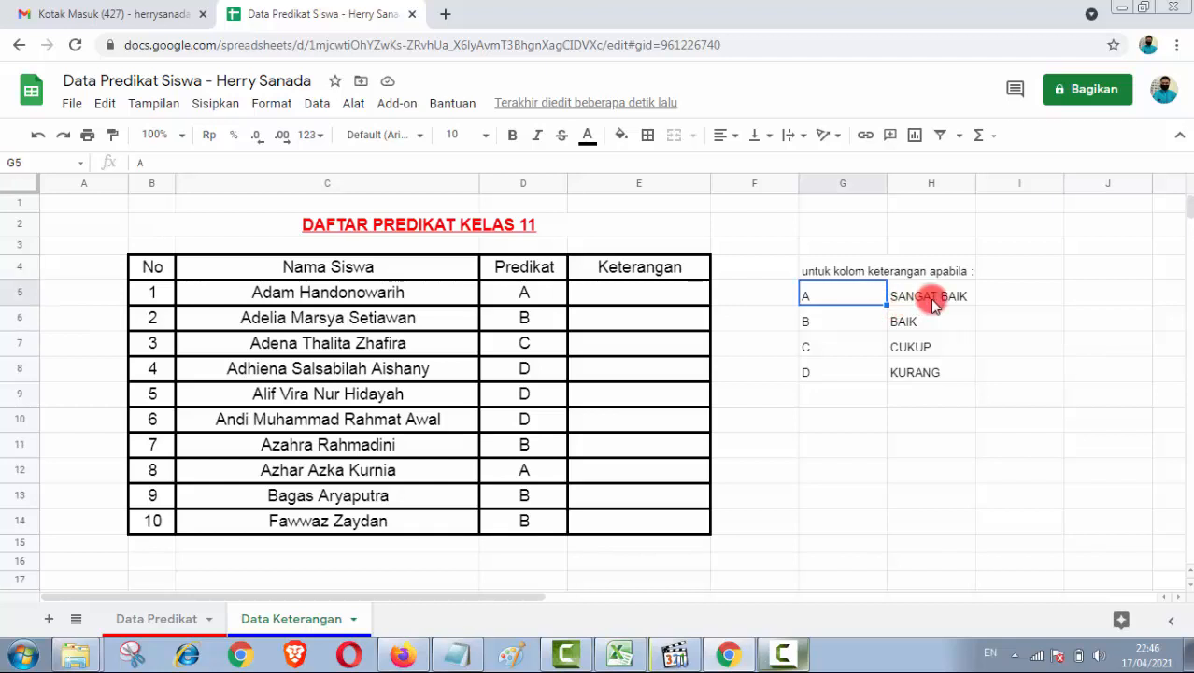
key("Tab")
key("Return")
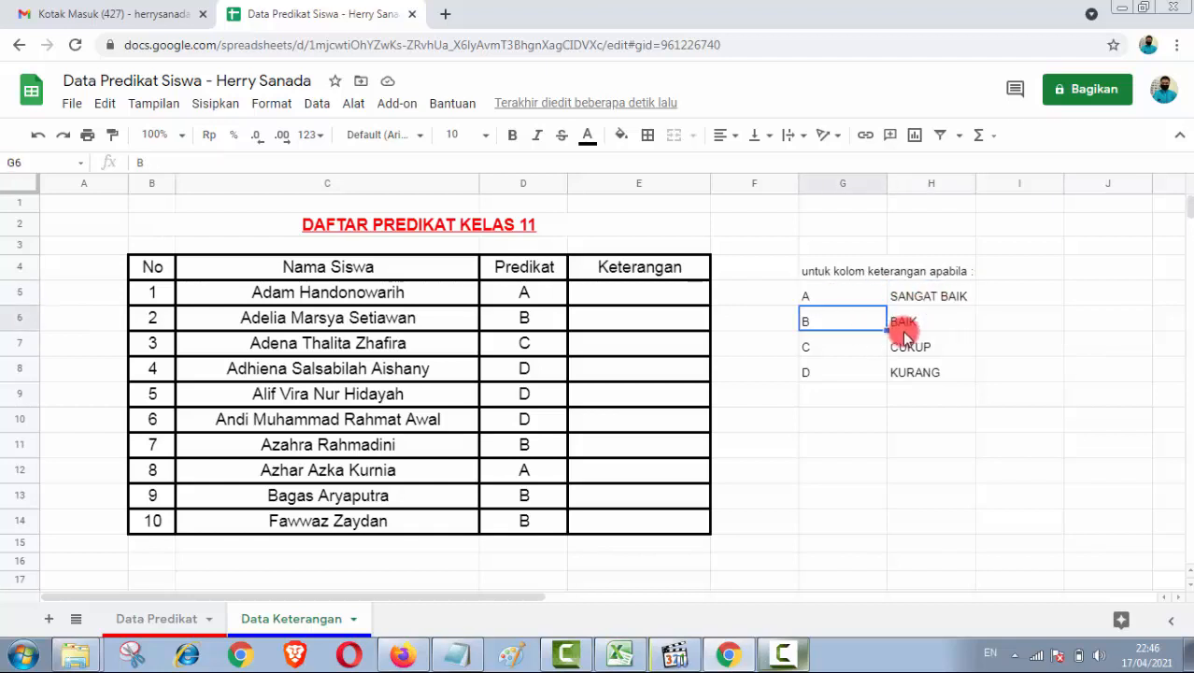
key("Tab")
key("Return")
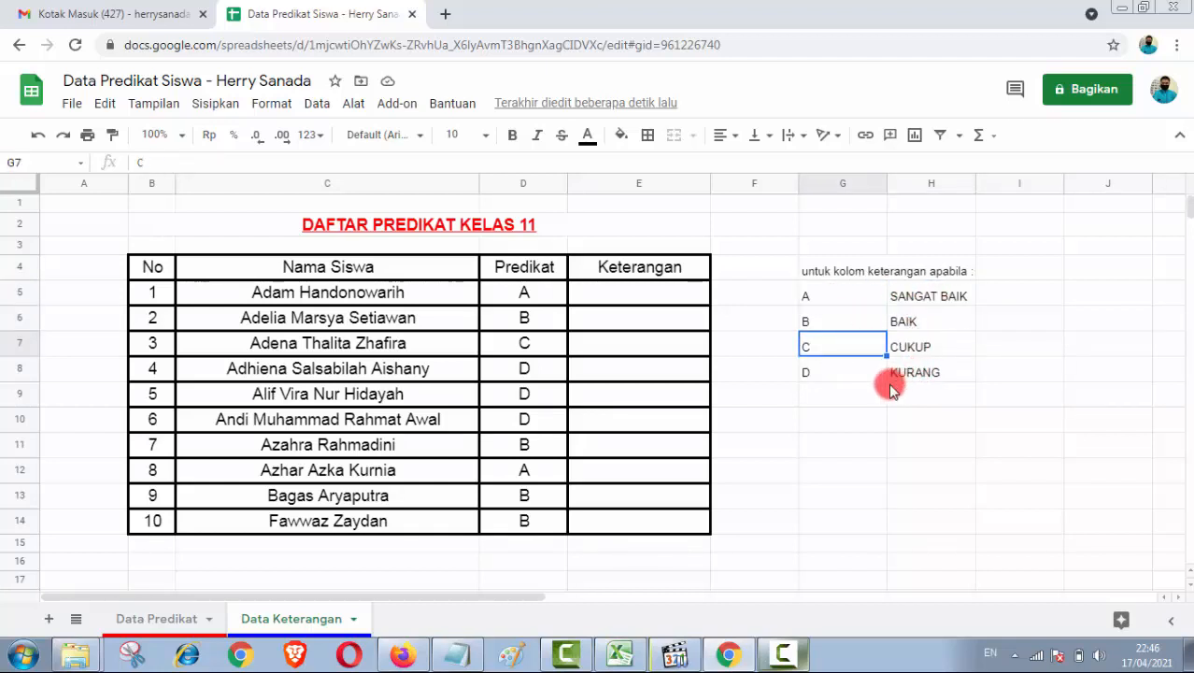
left_click(993, 470)
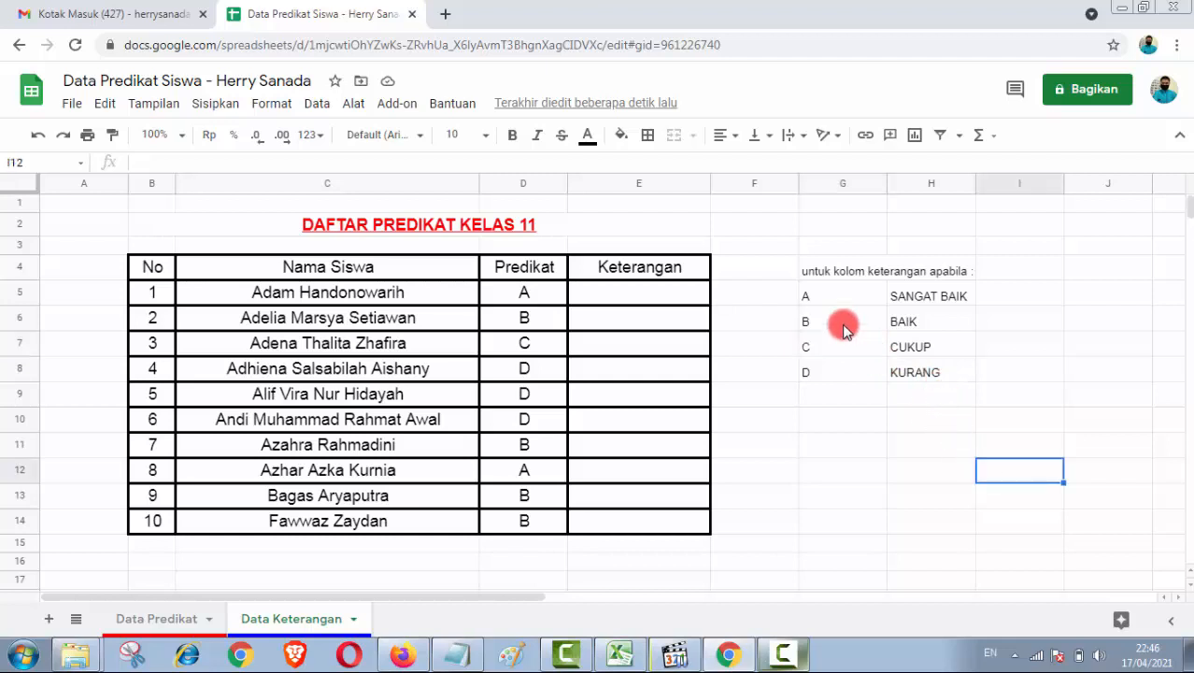
- Set the font size of the Keterangan criteria in G4:H8 to 14
left_click(813, 269)
left_click(930, 373, "shift")
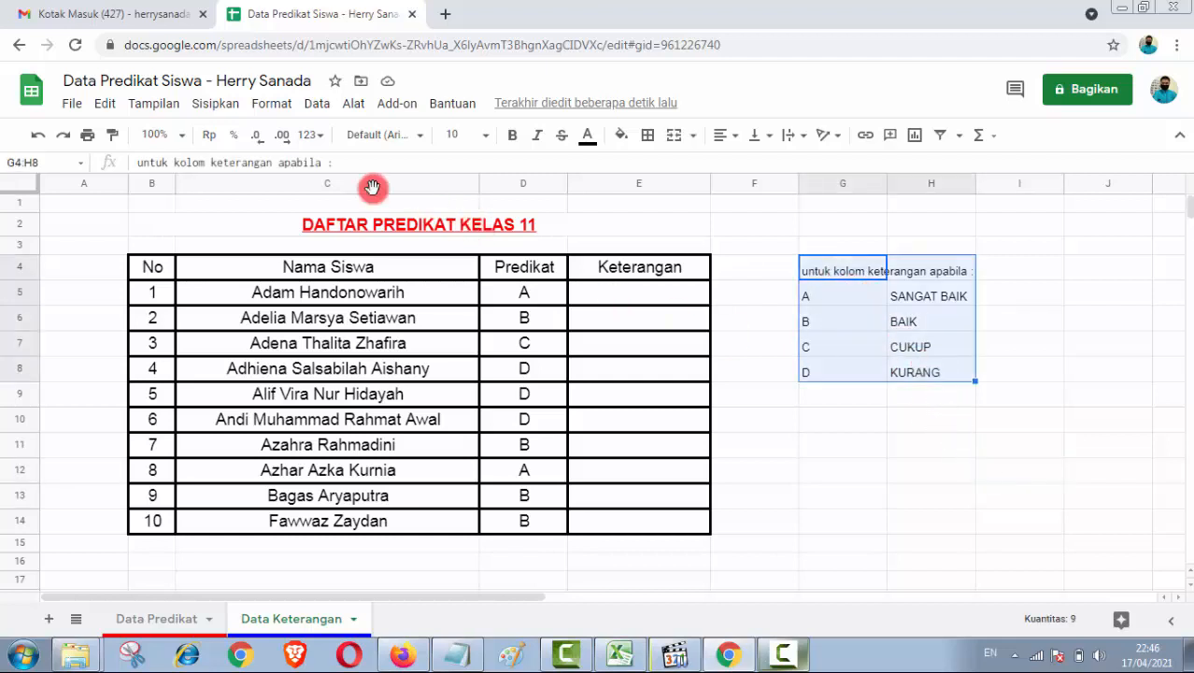
left_click(484, 136)
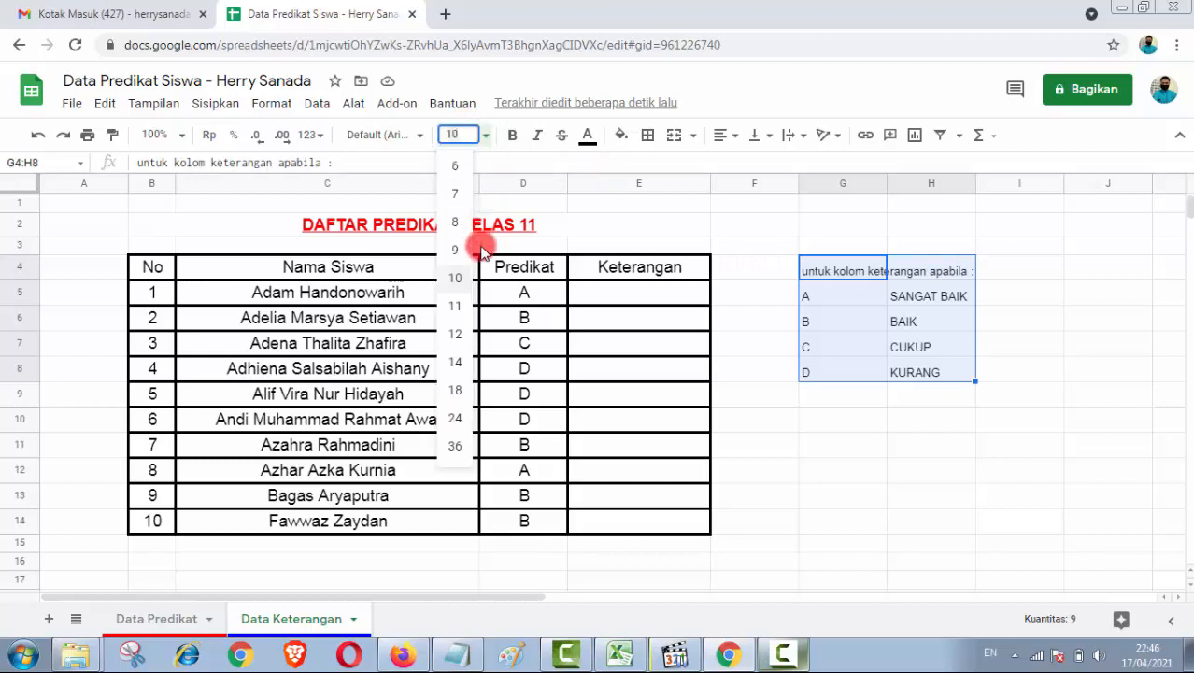
left_click(458, 365)
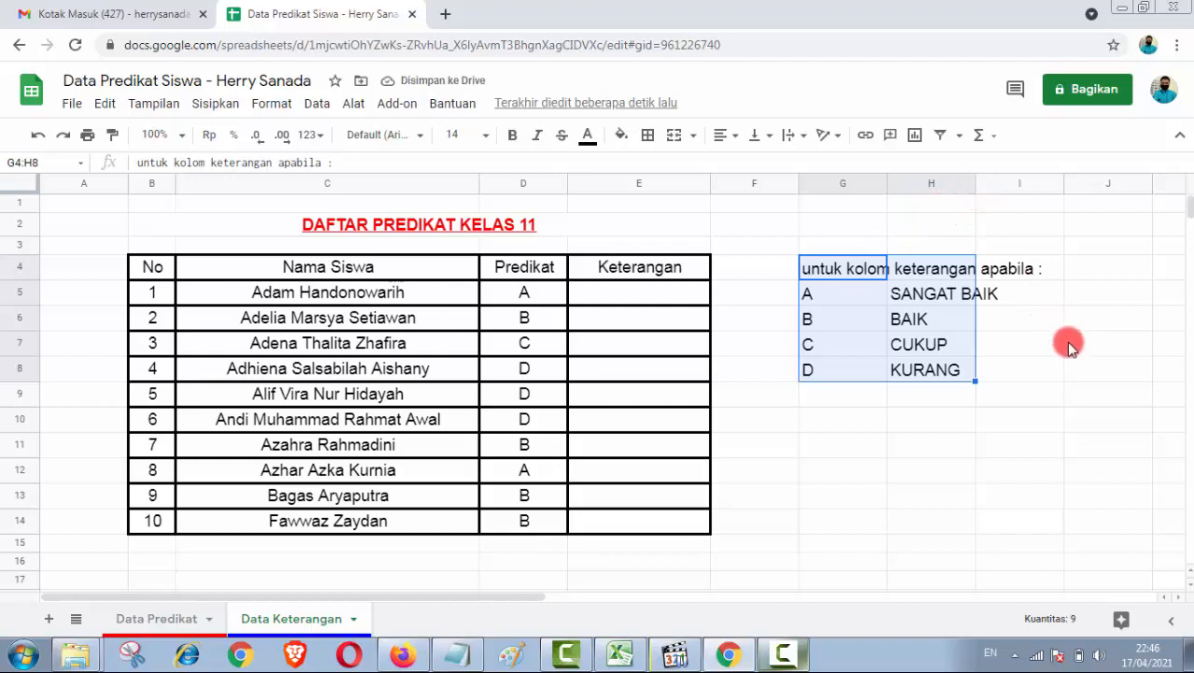
- Widen column H so the Keterangan descriptions fit within it
left_click(1093, 344)
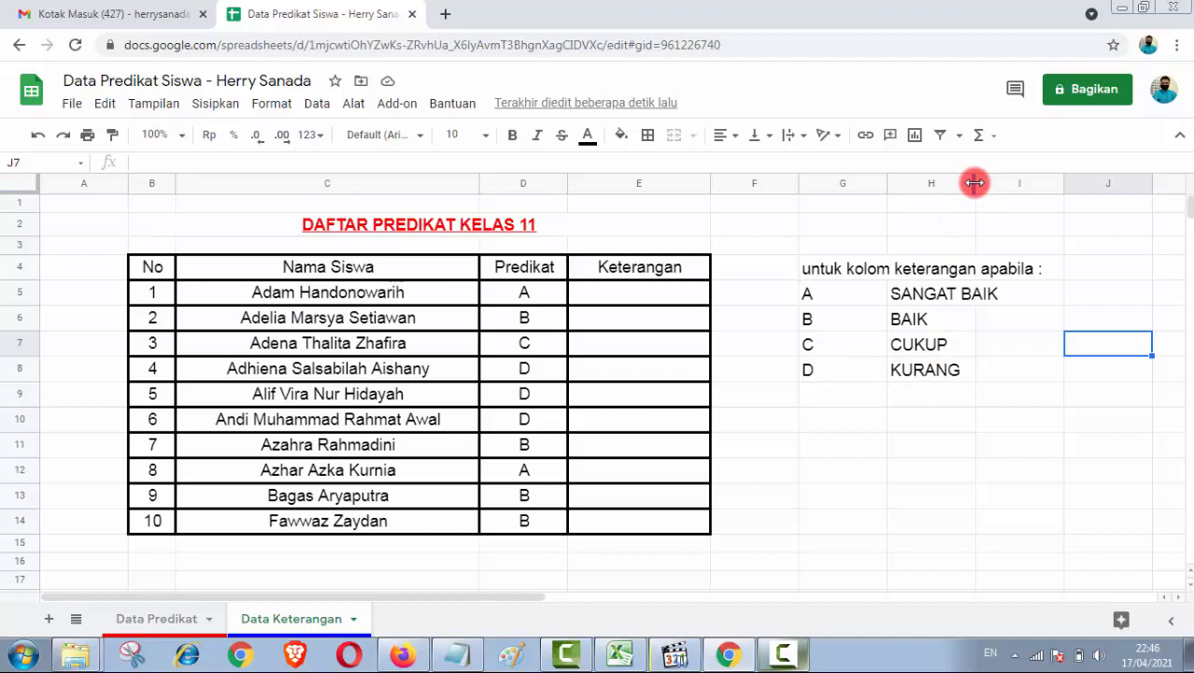
left_click_drag(974, 183, 1060, 191)
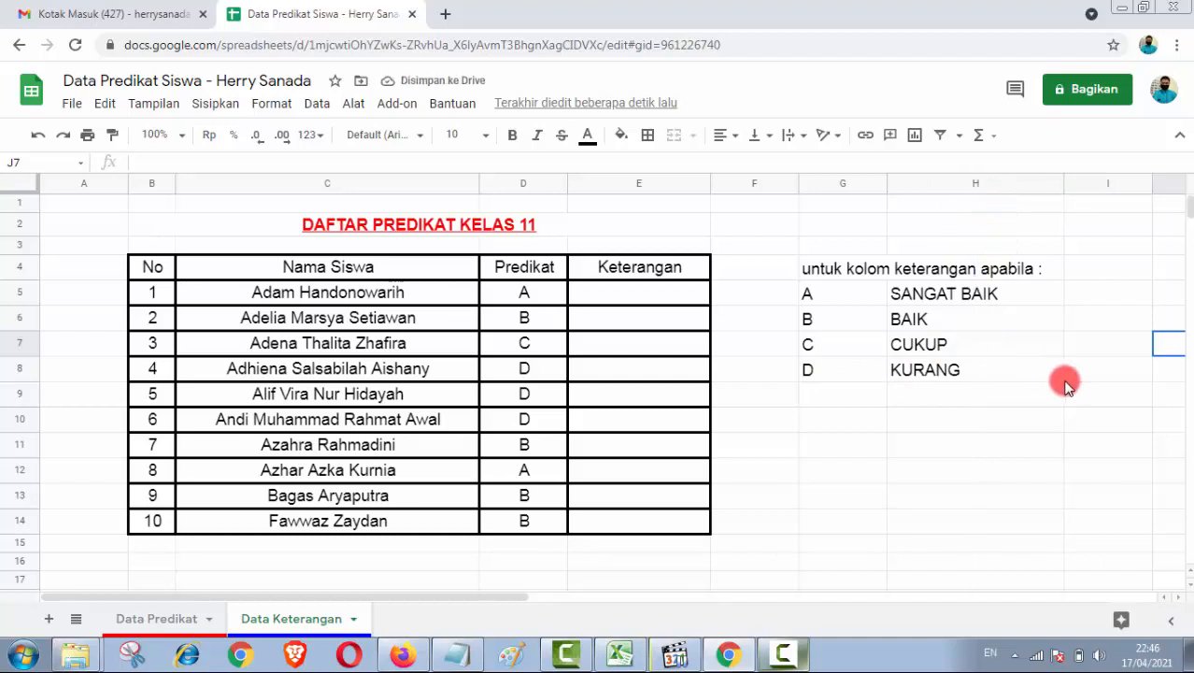
left_click(1027, 449)
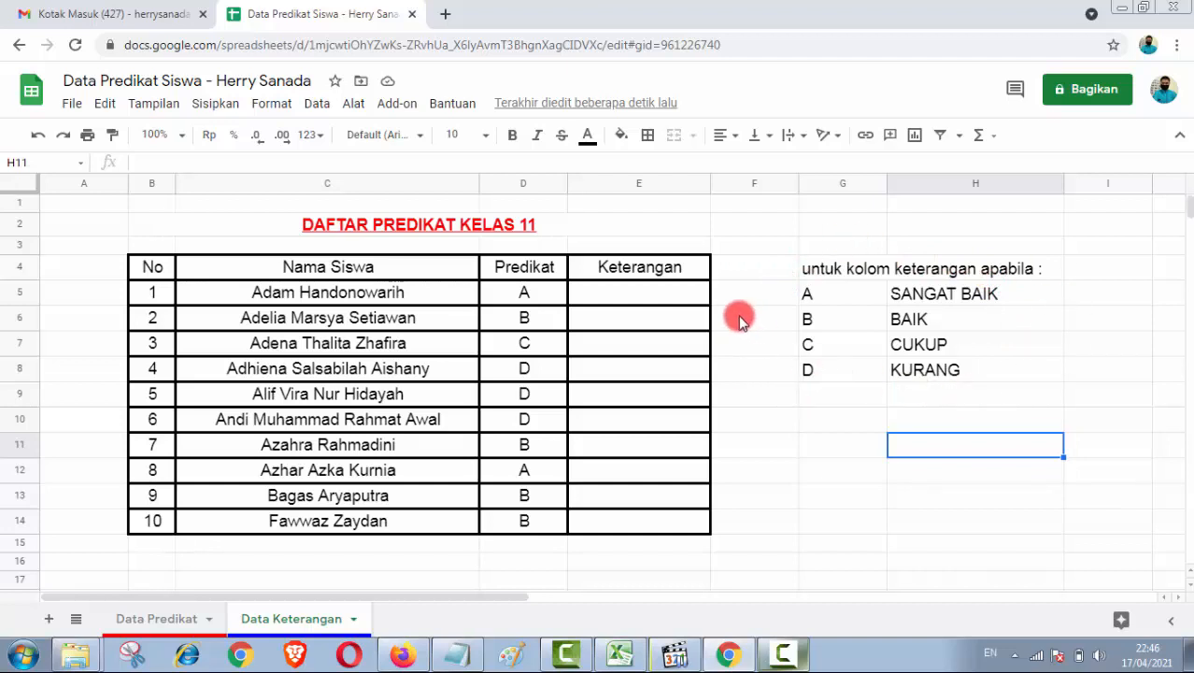
- Start an IF formula in E5 that returns "SANGAT BAIK" when D5 equals "A", using semicolons as separators
left_click(682, 297)
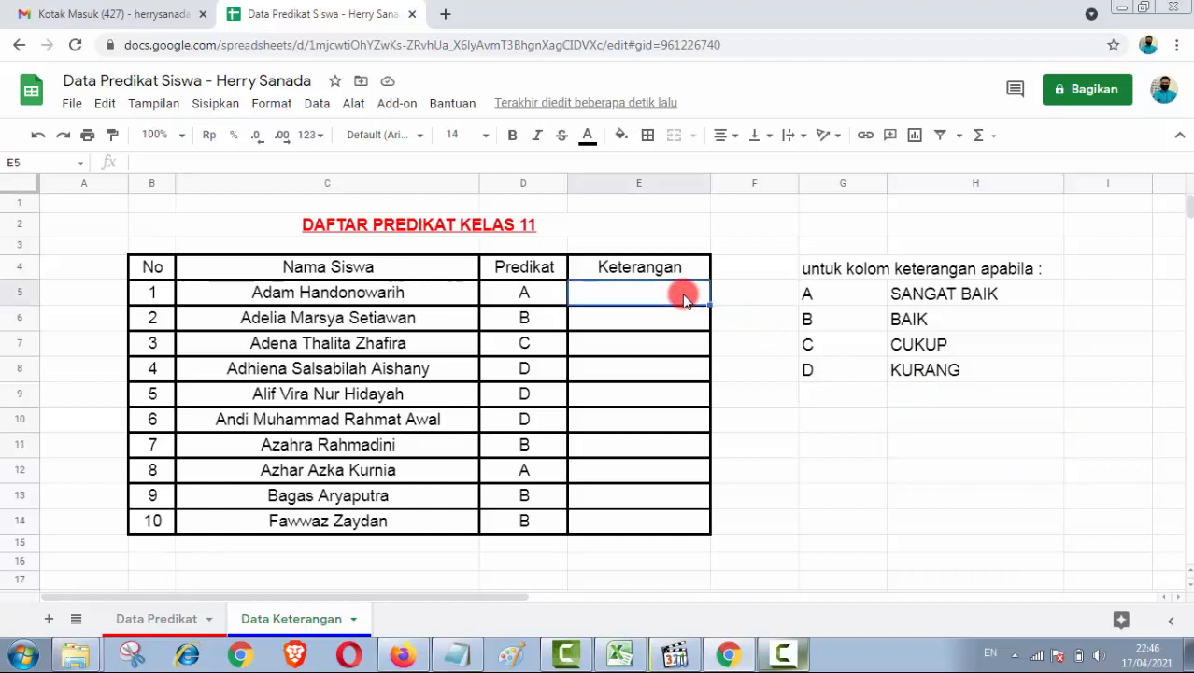
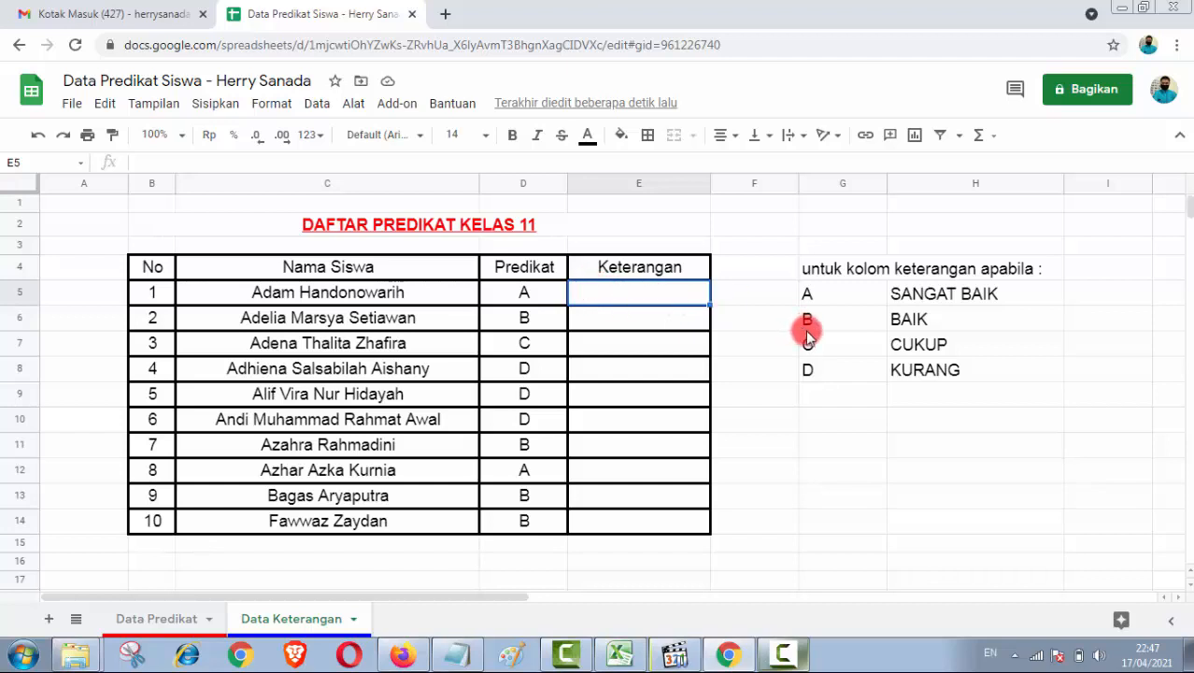
type("=")
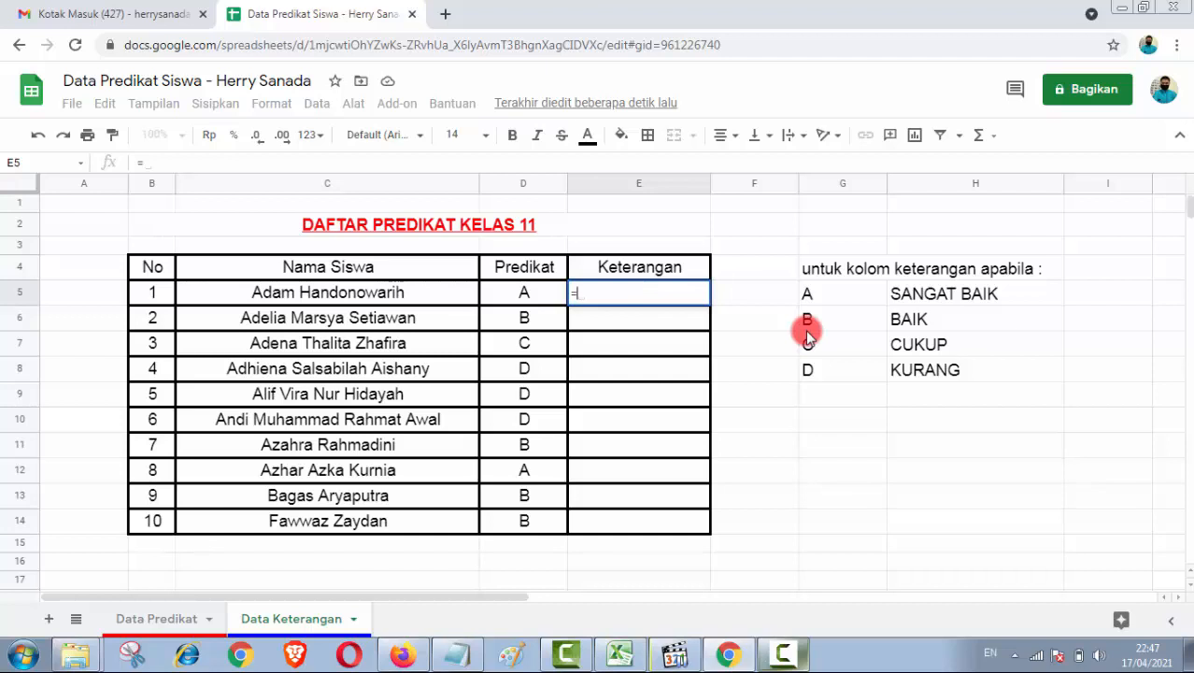
type("IF")
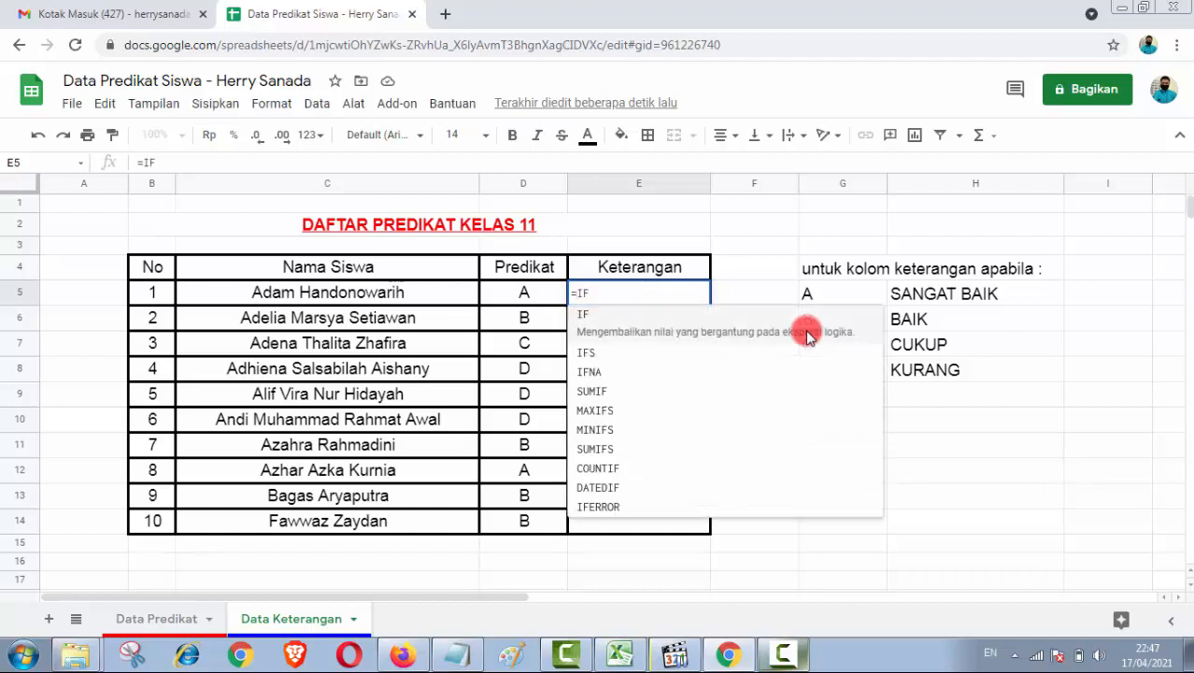
type("(")
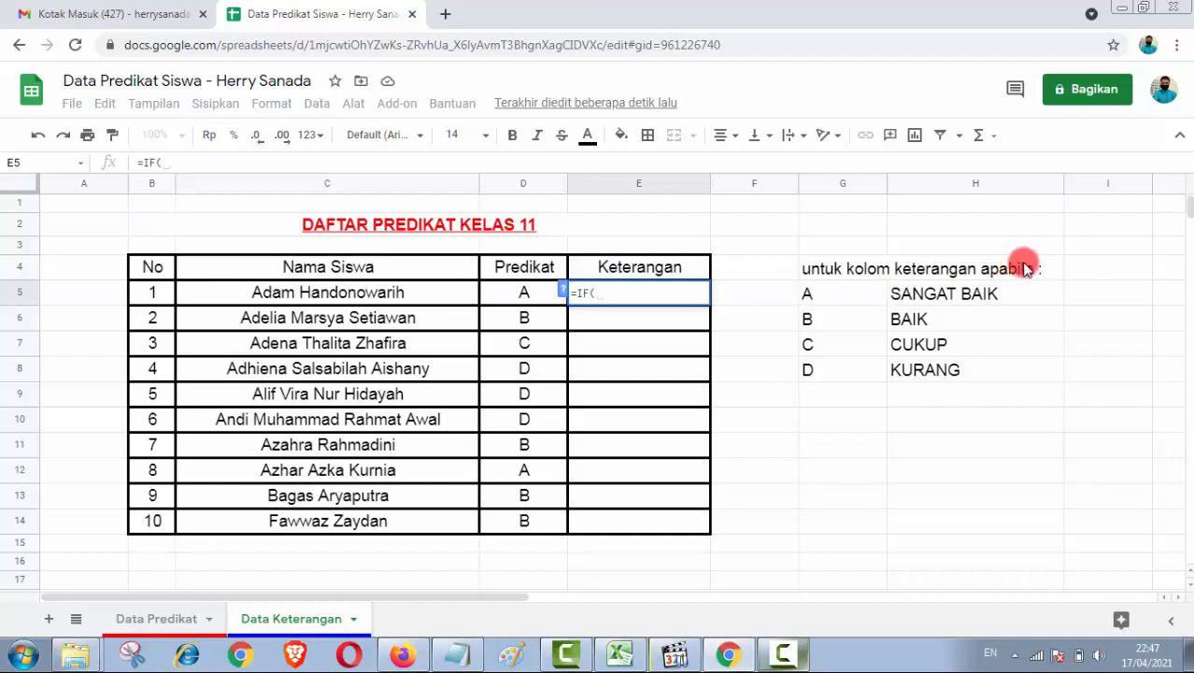
left_click(524, 297)
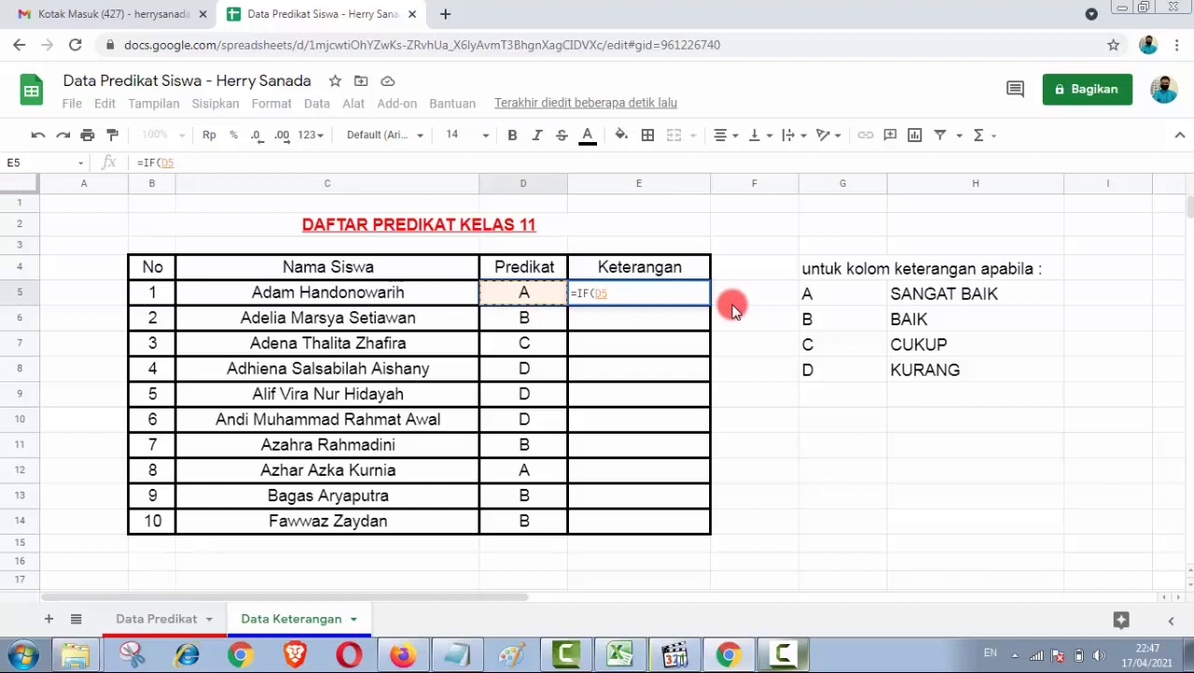
type("=\"")
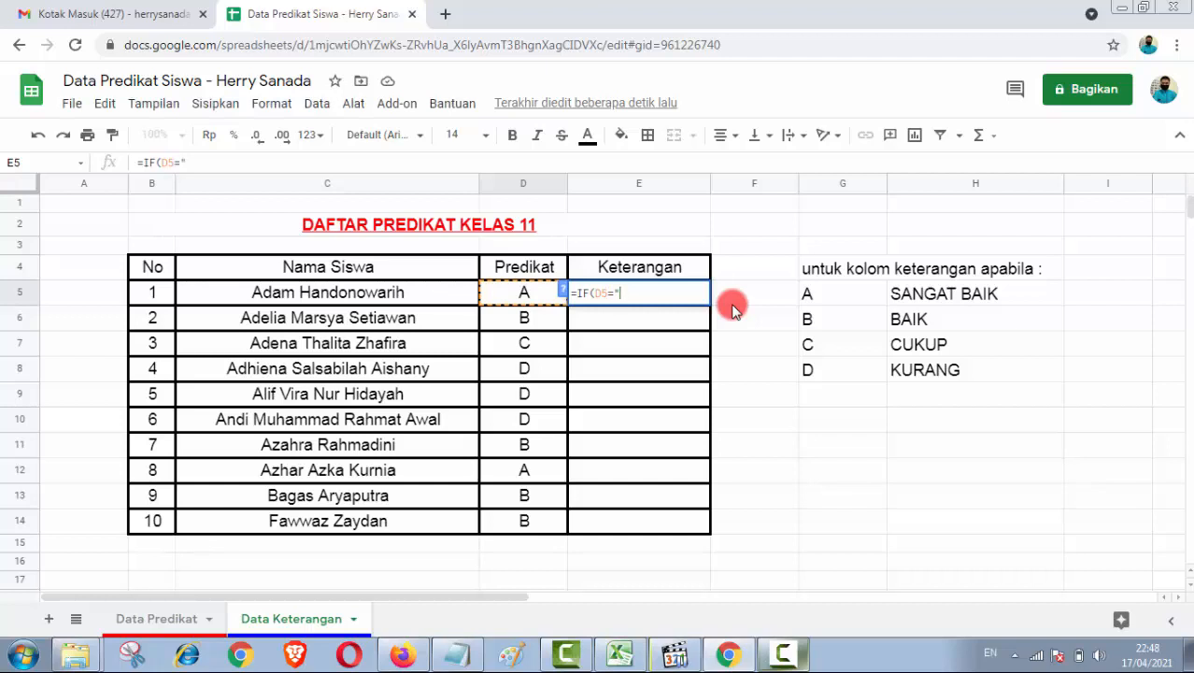
type("A\"")
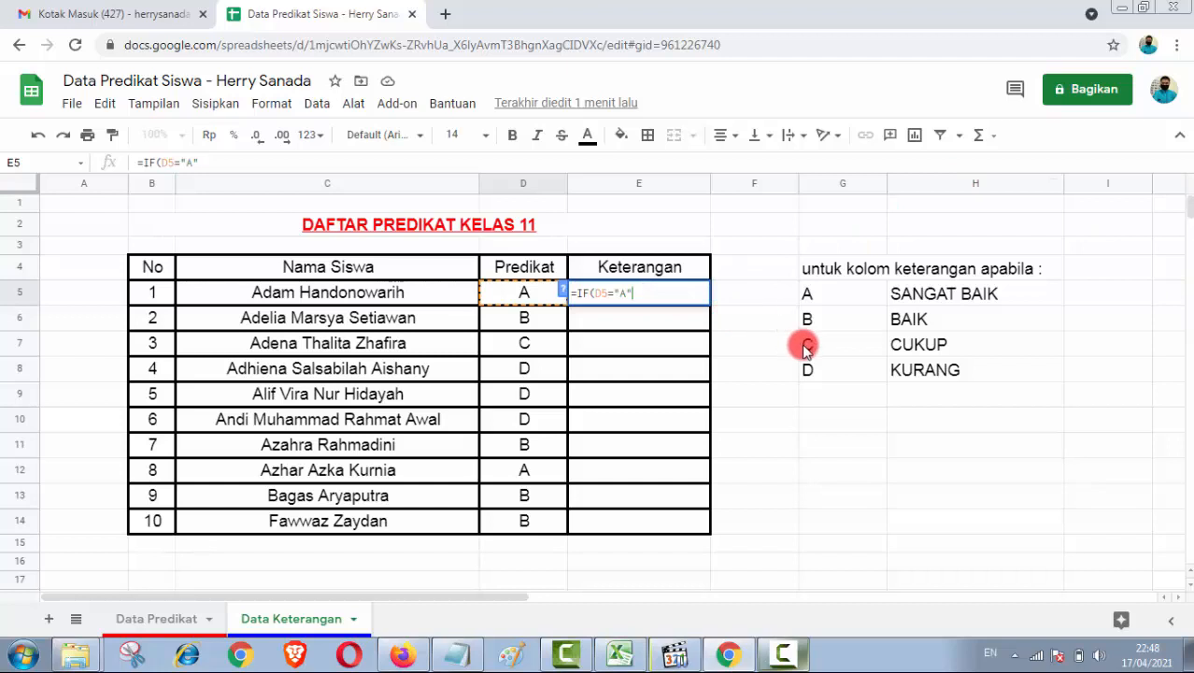
type(";")
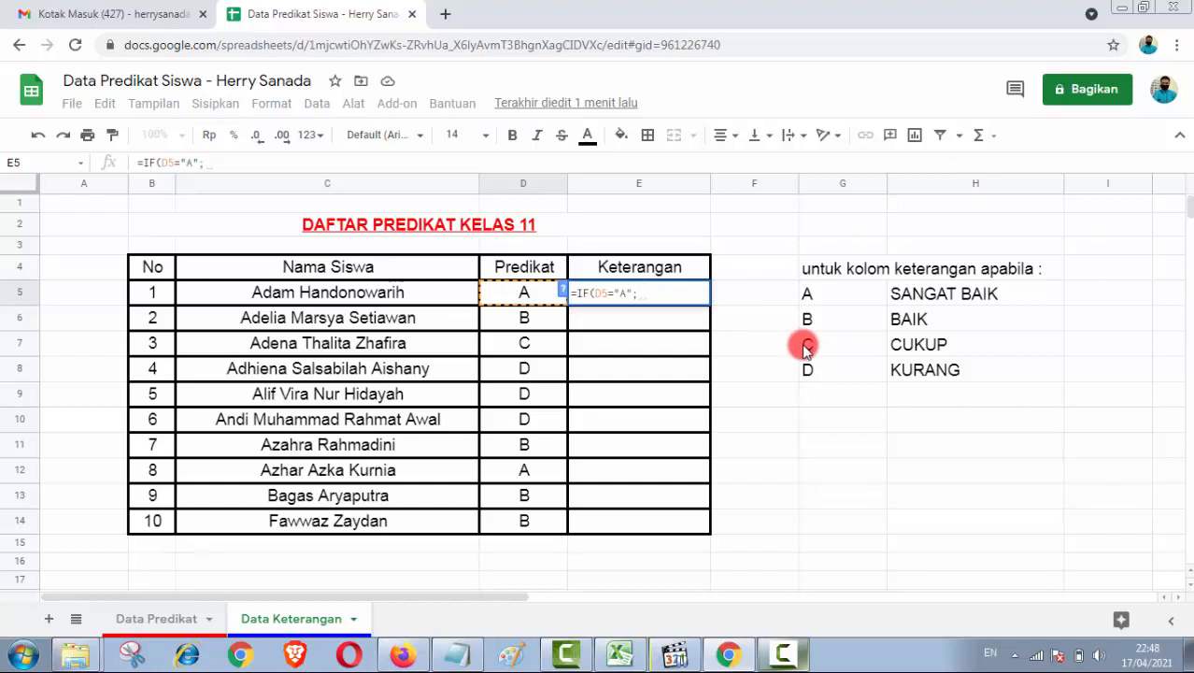
type("\"")
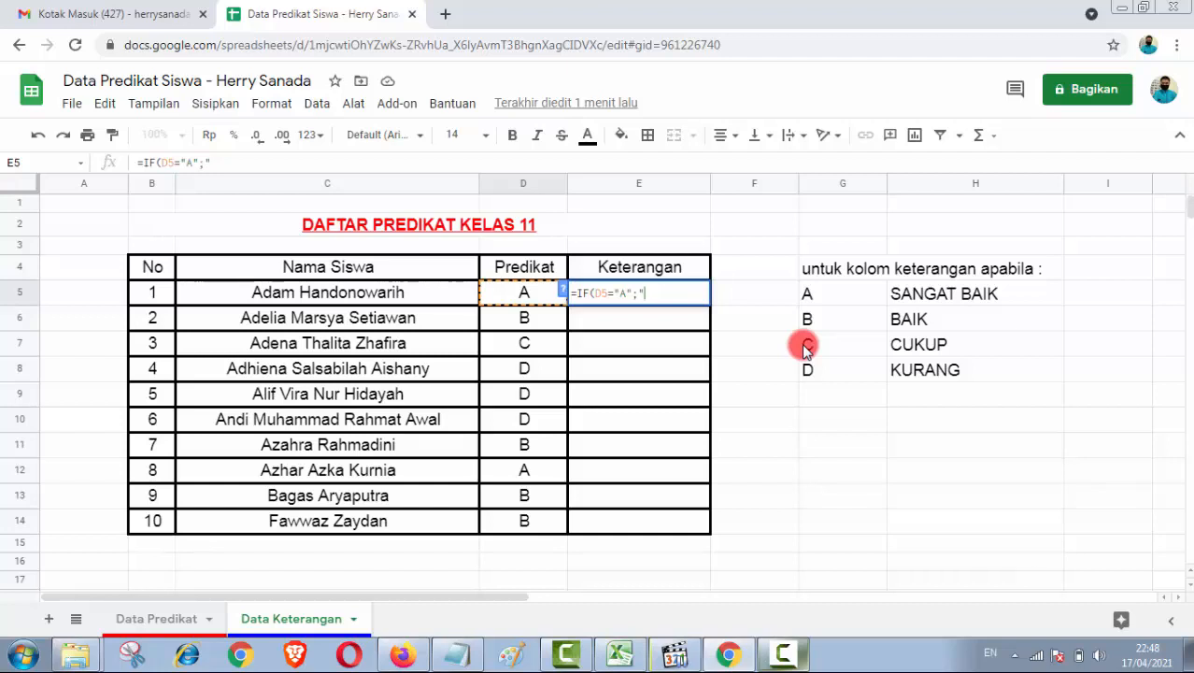
type("SANGAT BAIK\"")
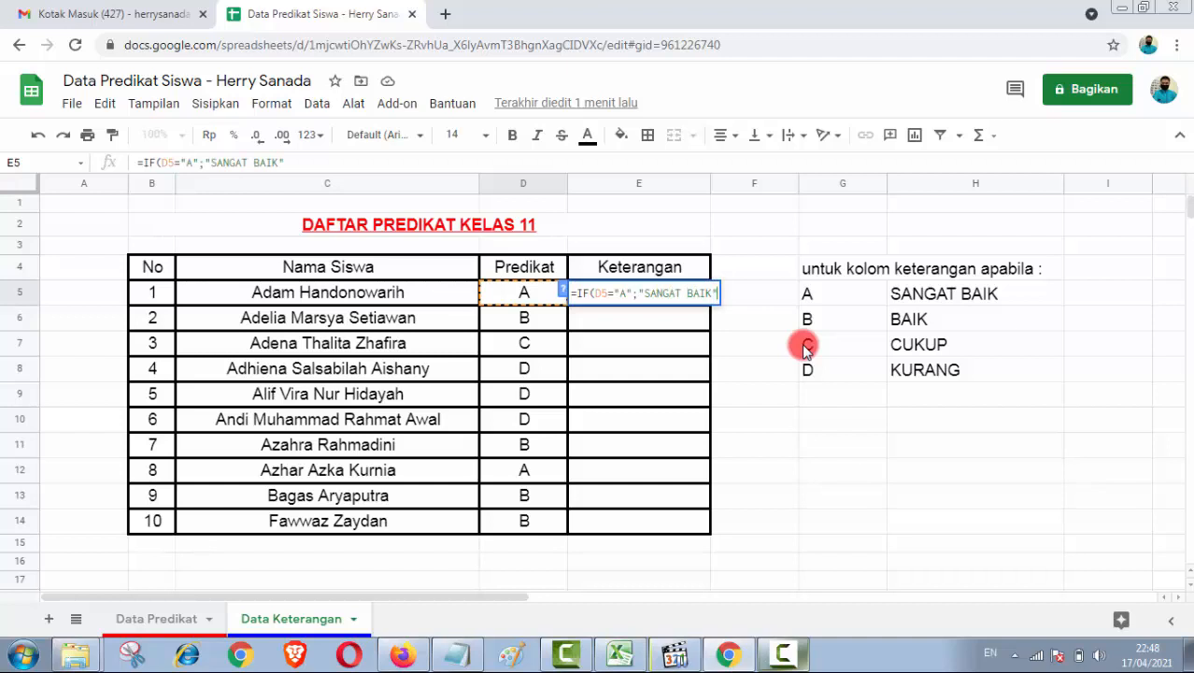
type(";")
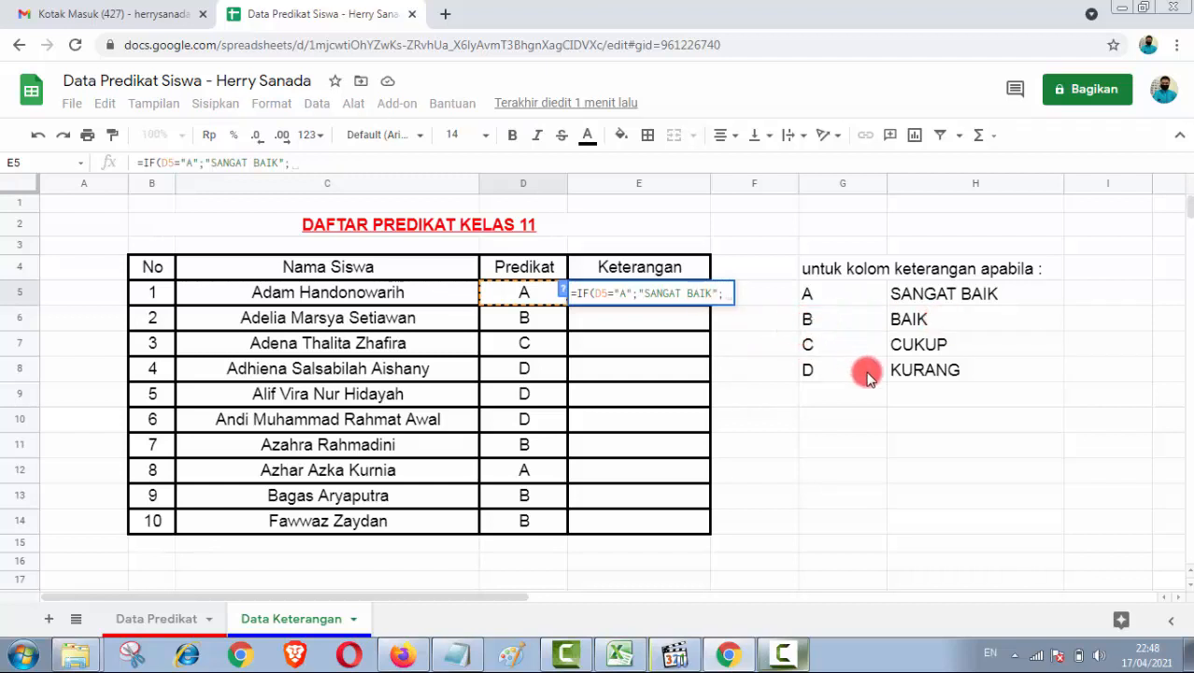
- Add a nested IF to the E5 formula that returns "BAIK" when D5 equals "B"
type("IF")
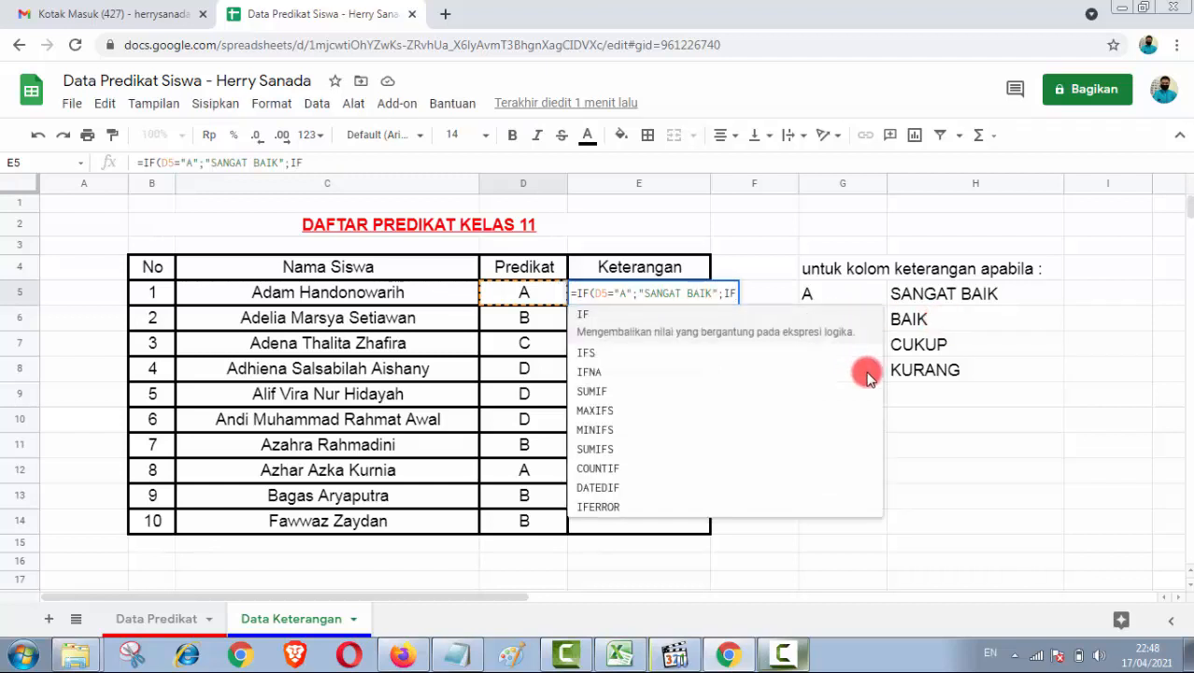
type("(")
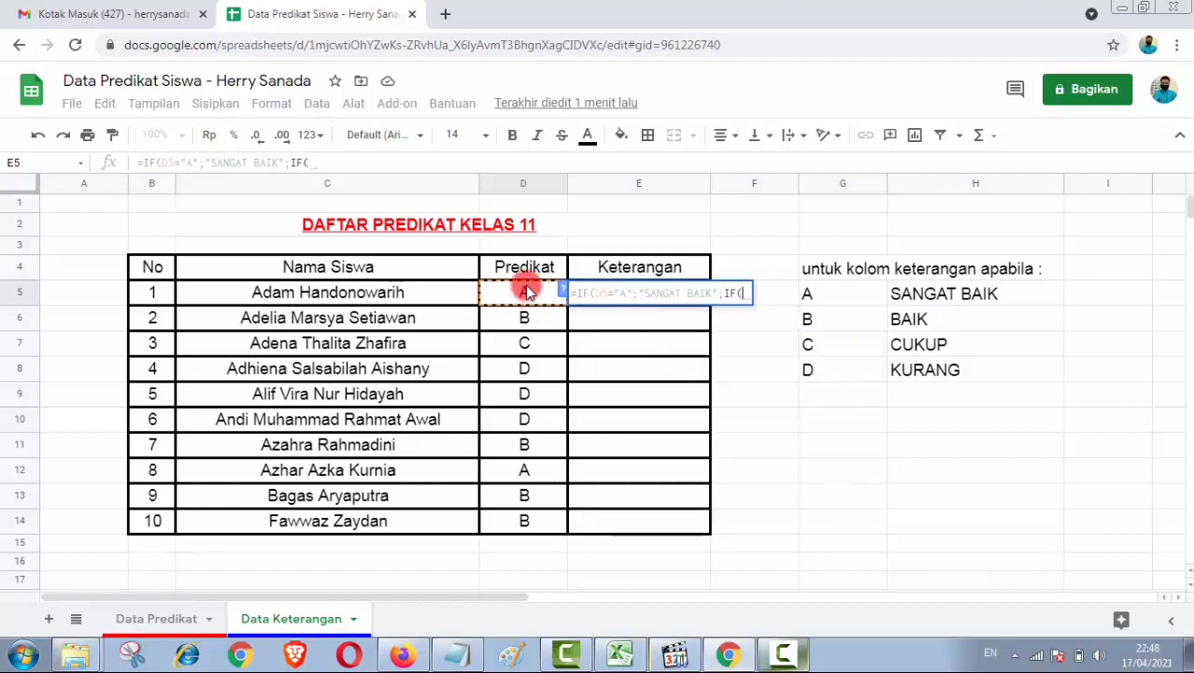
left_click(542, 293)
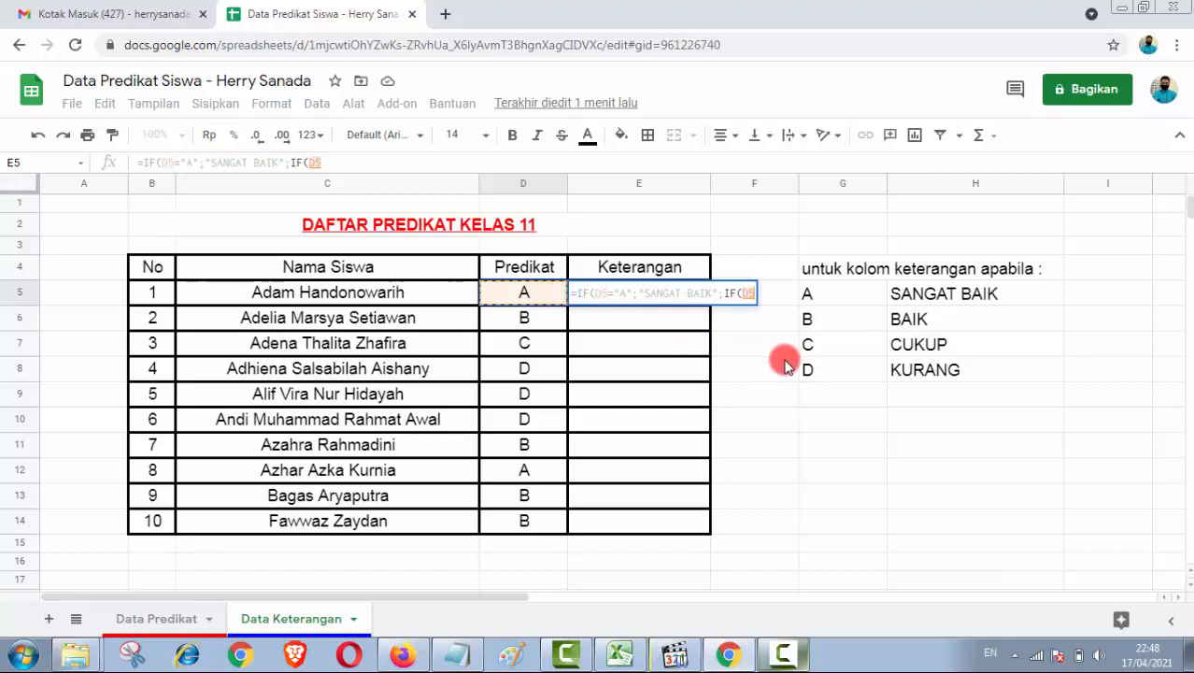
type("=")
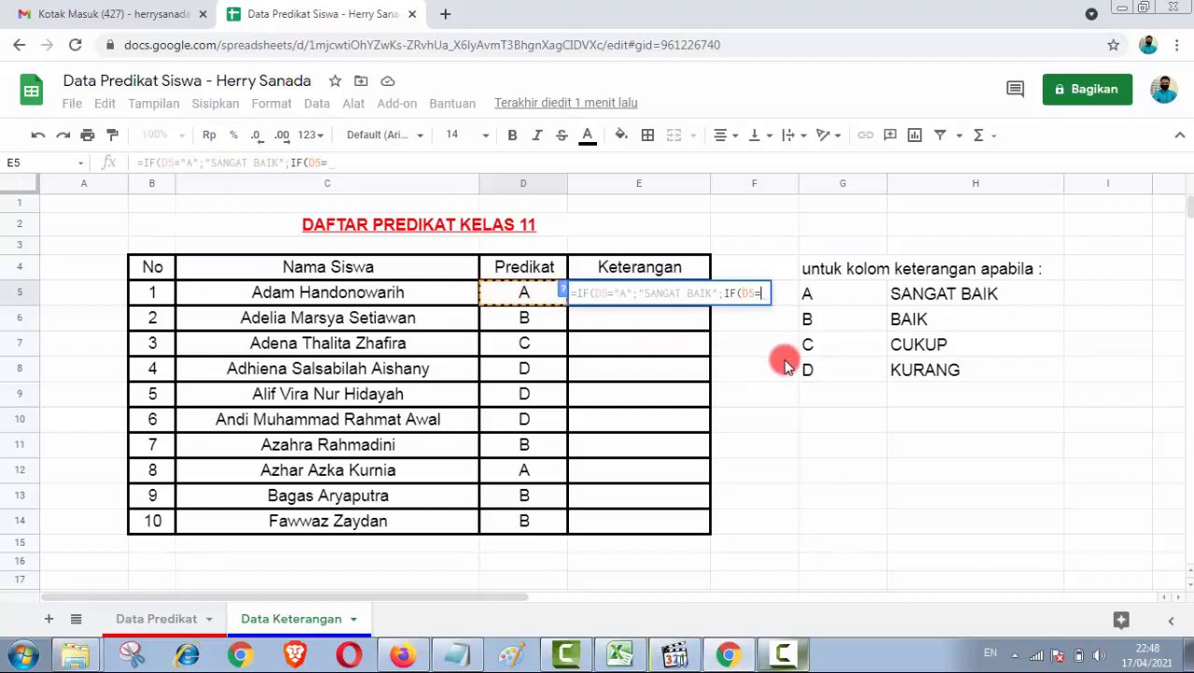
type("\"")
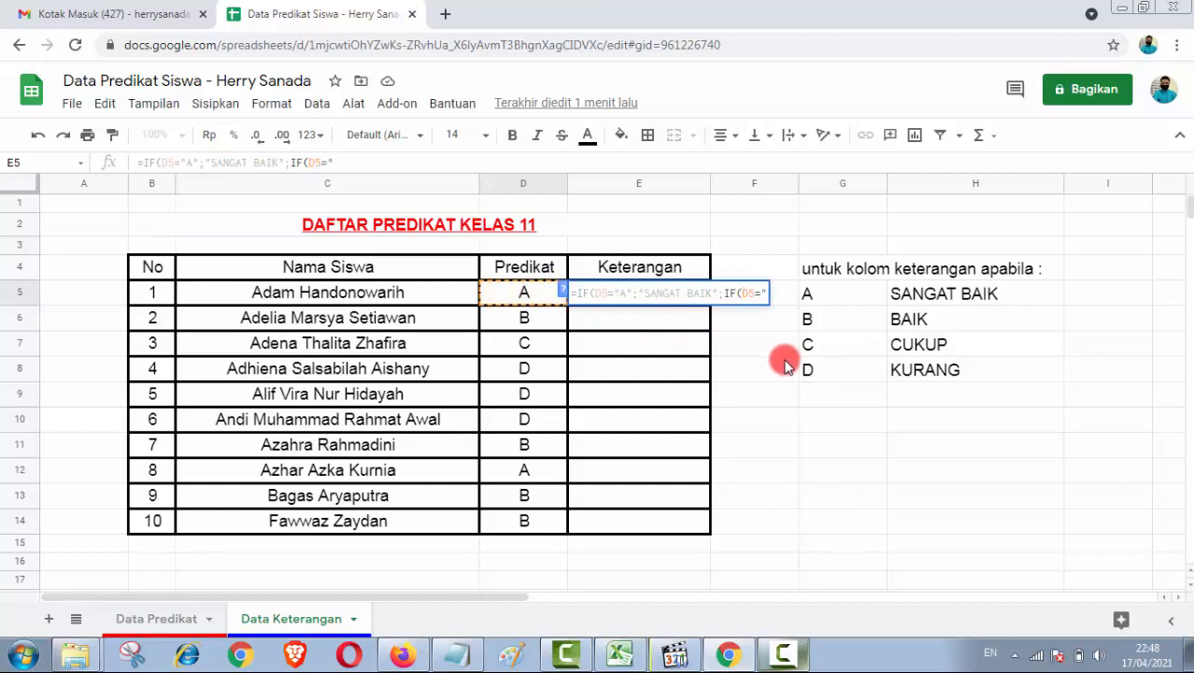
type("B\";")
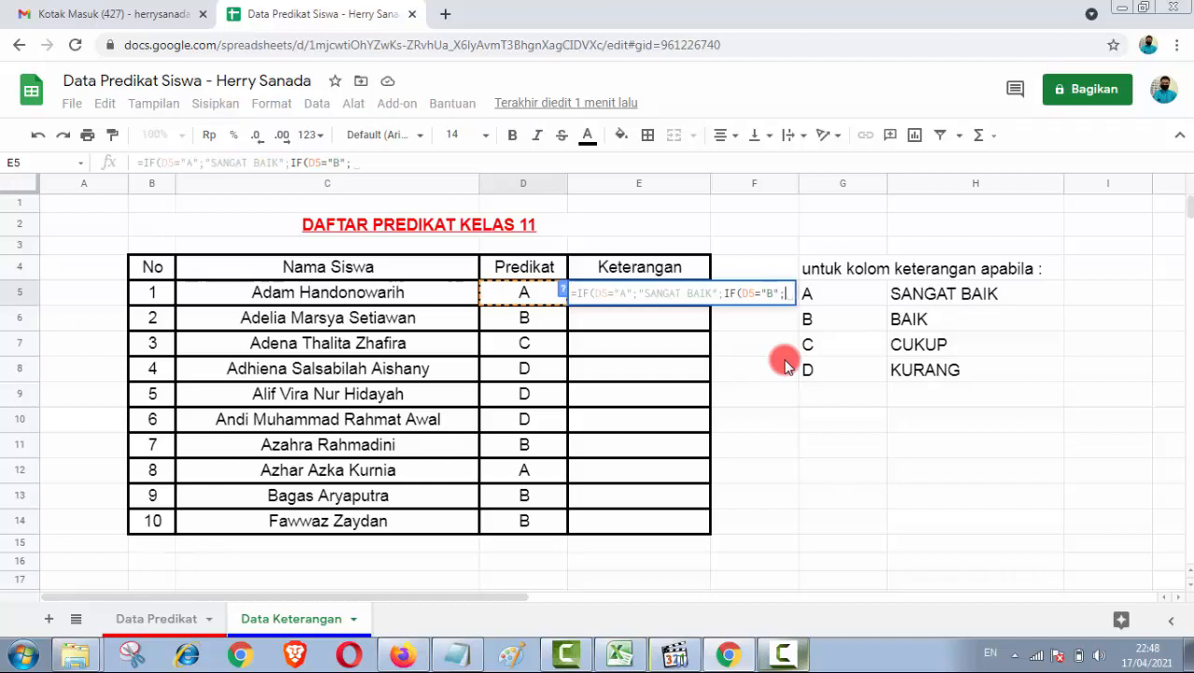
type("\"BA")
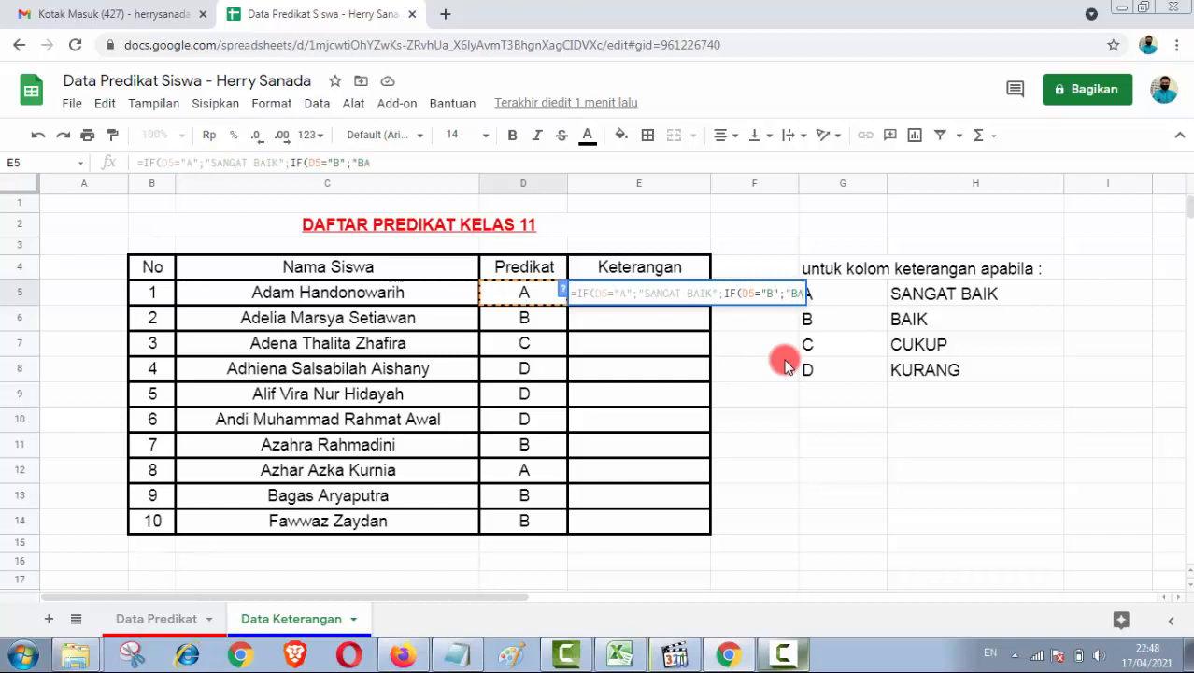
type("IK\";")
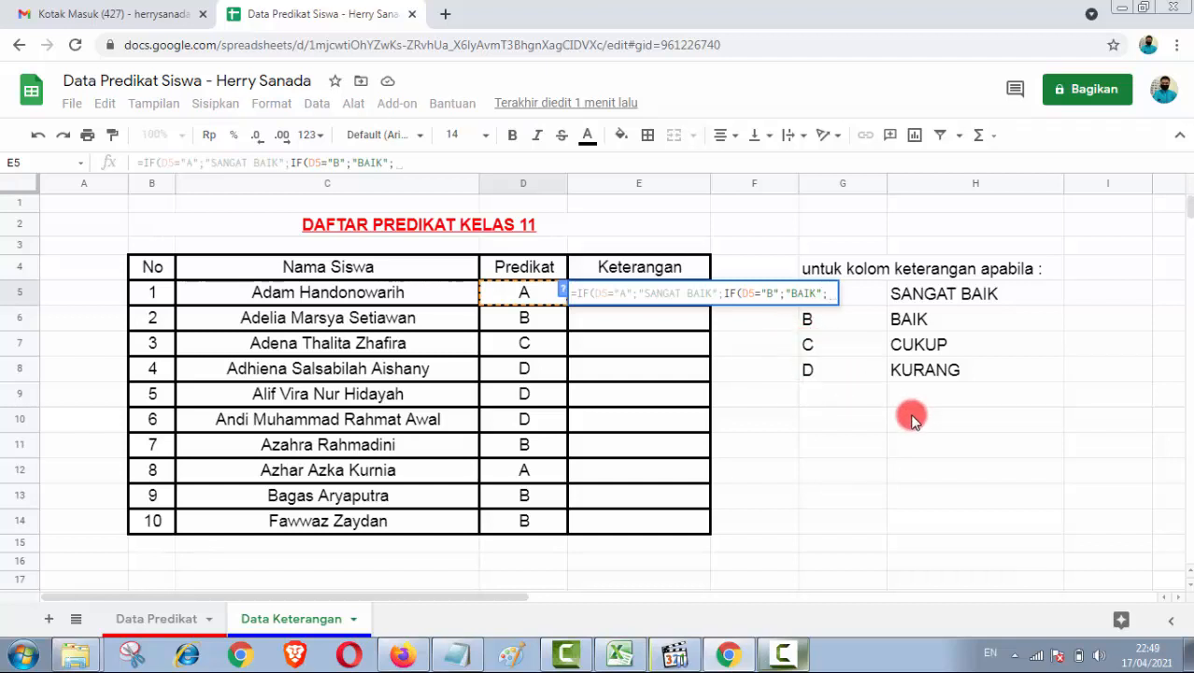
- Add a third IF to the E5 formula that returns "CUKUP" when D5 equals "C"
type("IF")
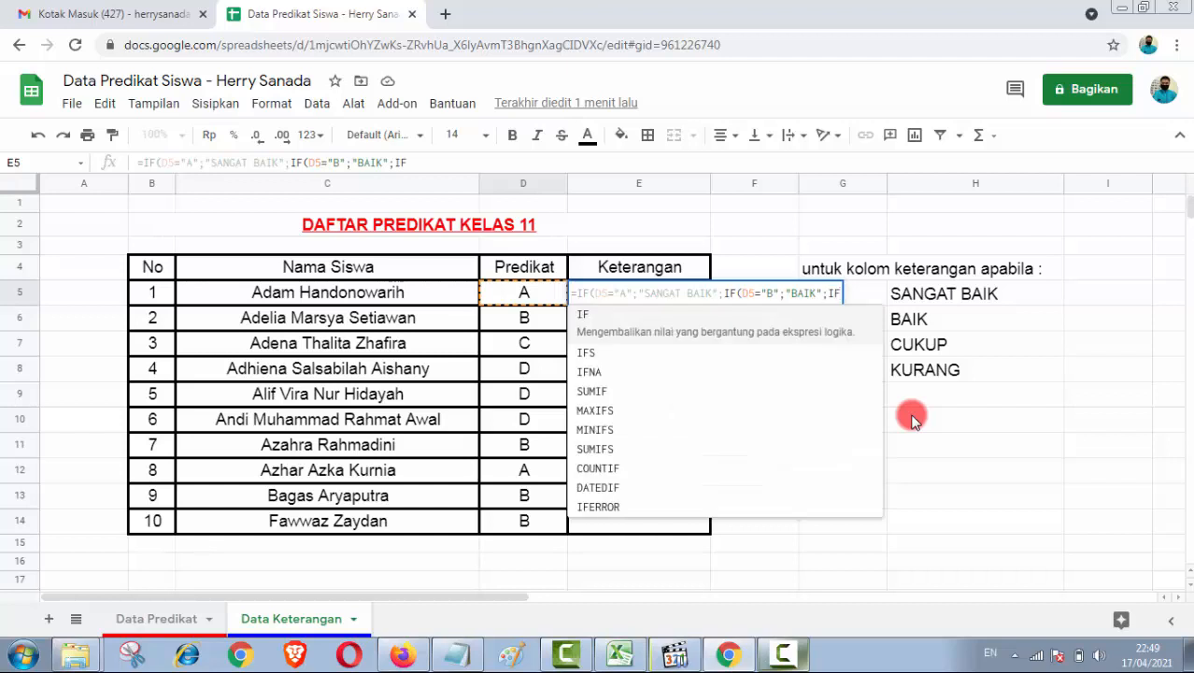
type("(")
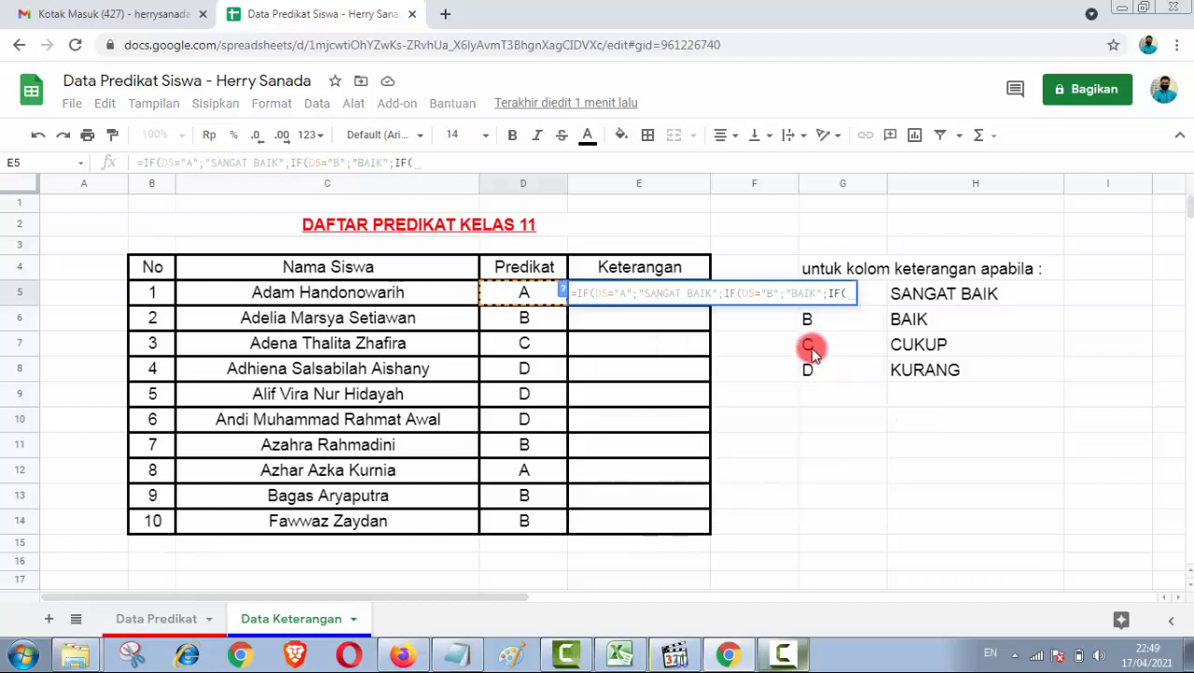
left_click(509, 295)
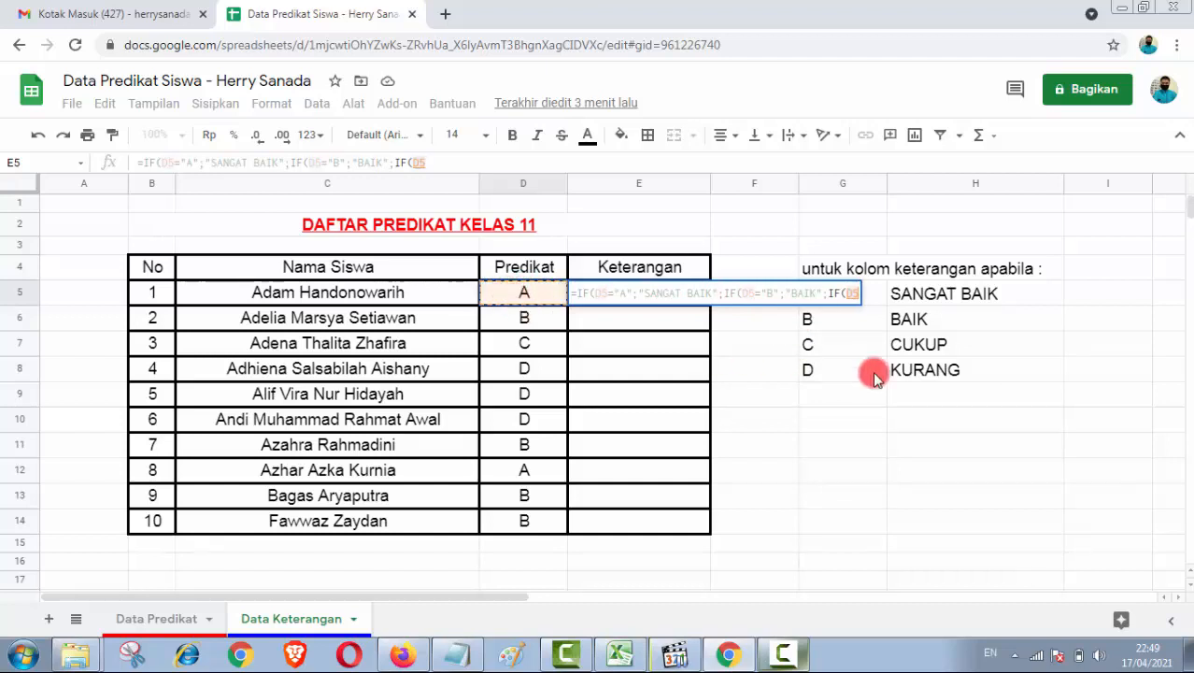
type("=")
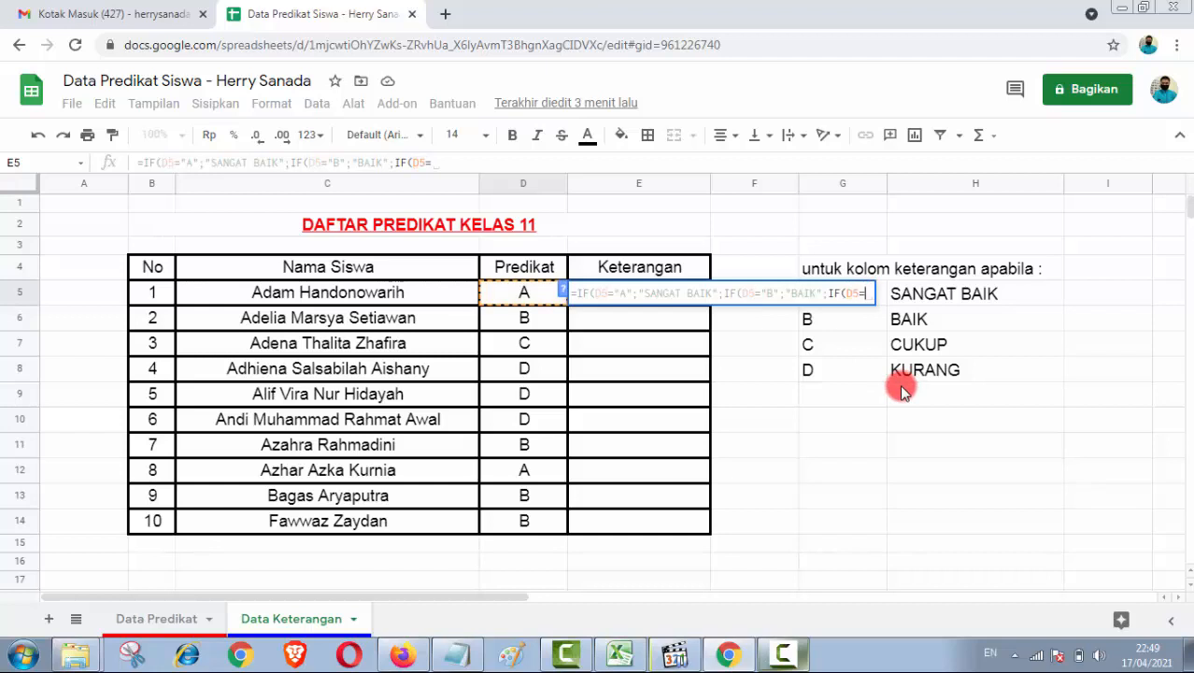
type("\"C")
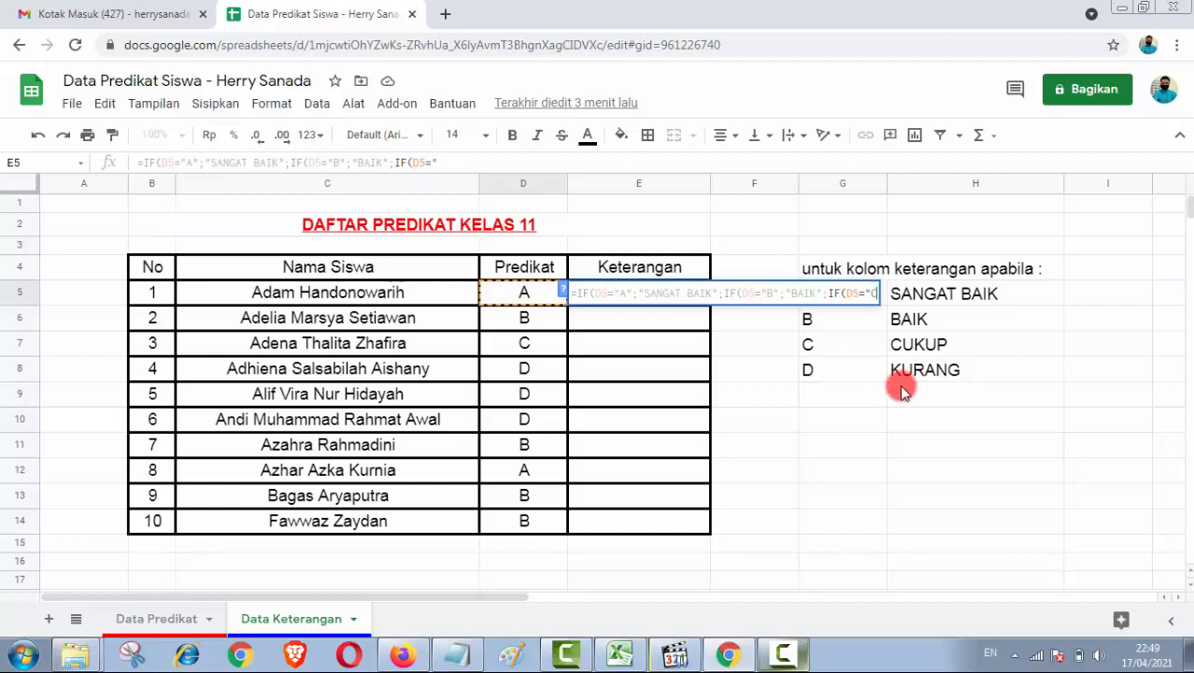
type("\";")
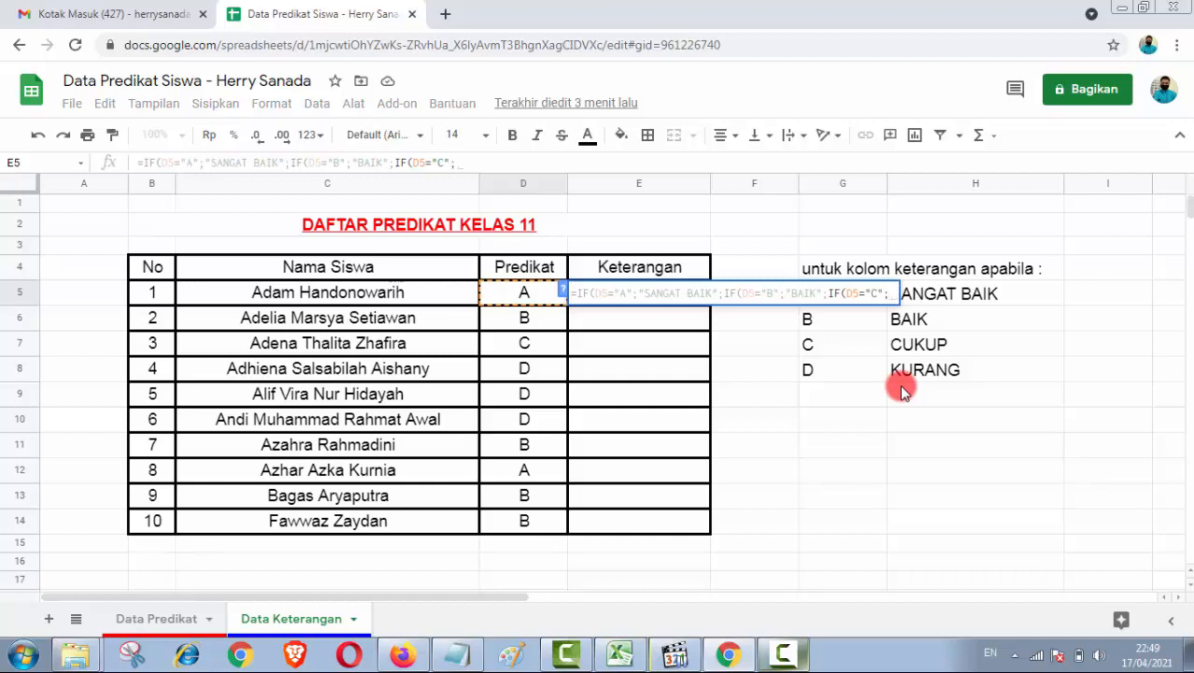
type("\"")
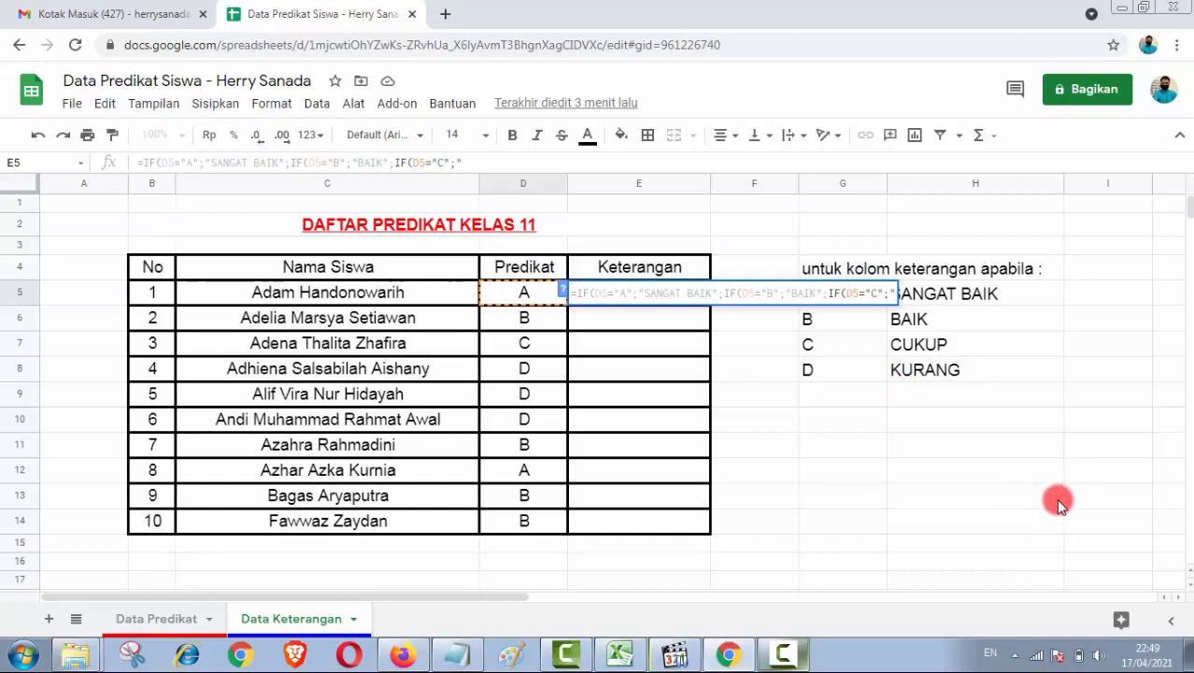
type("CUKUP;")
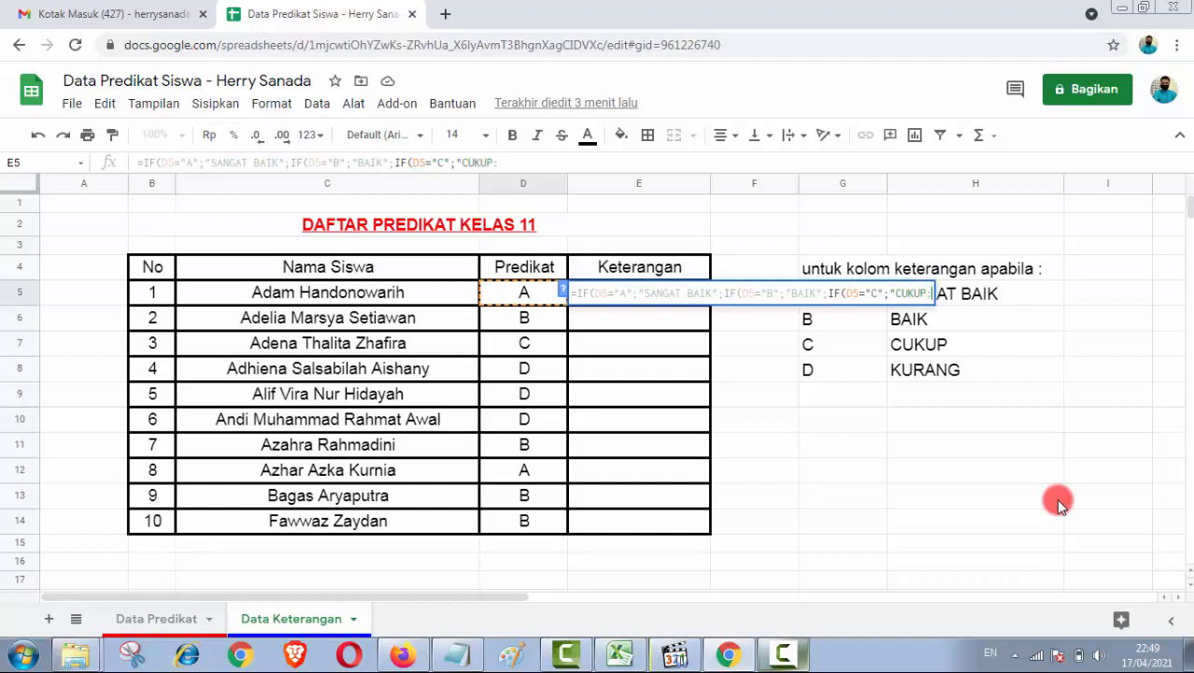
key("BackSpace")
type("\";")
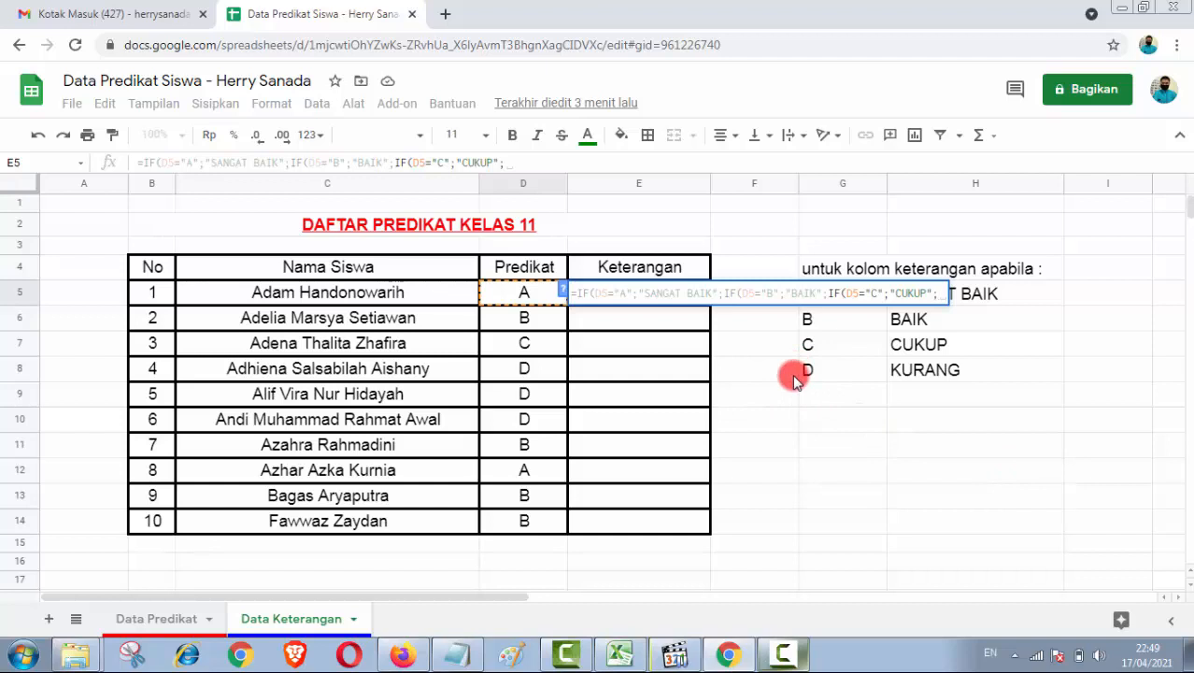
- Add a fourth IF to the E5 formula that returns "KURANG" when D5 equals "D", and close its parenthesis
type("IF")
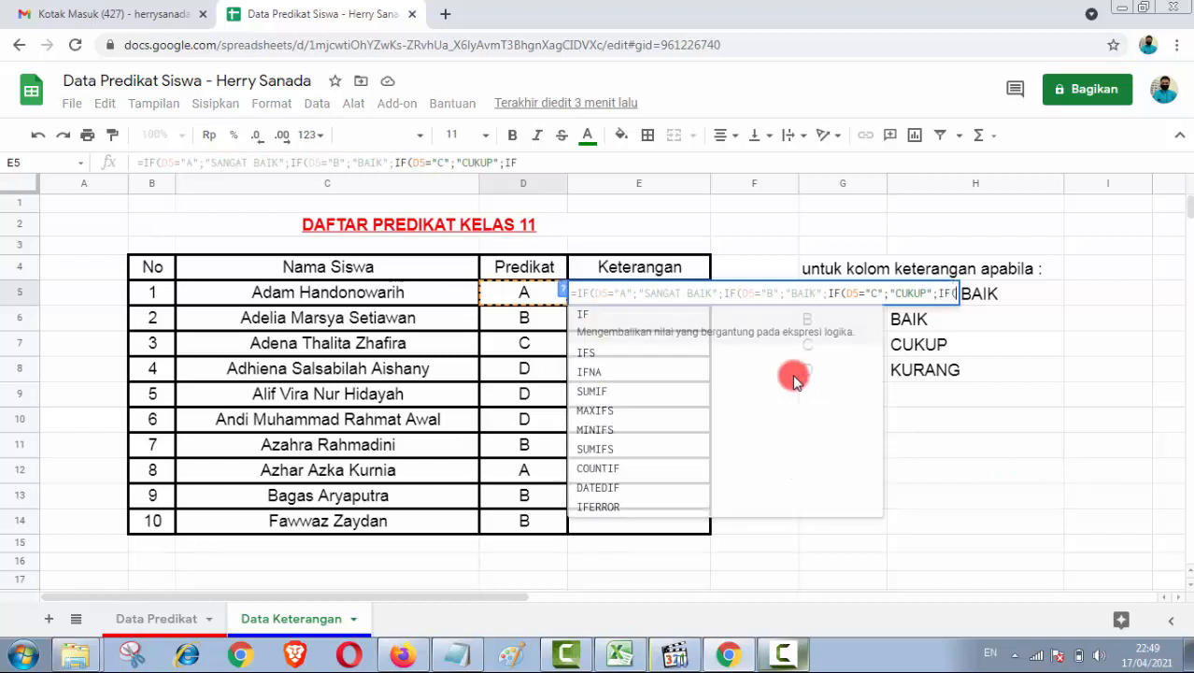
type("(")
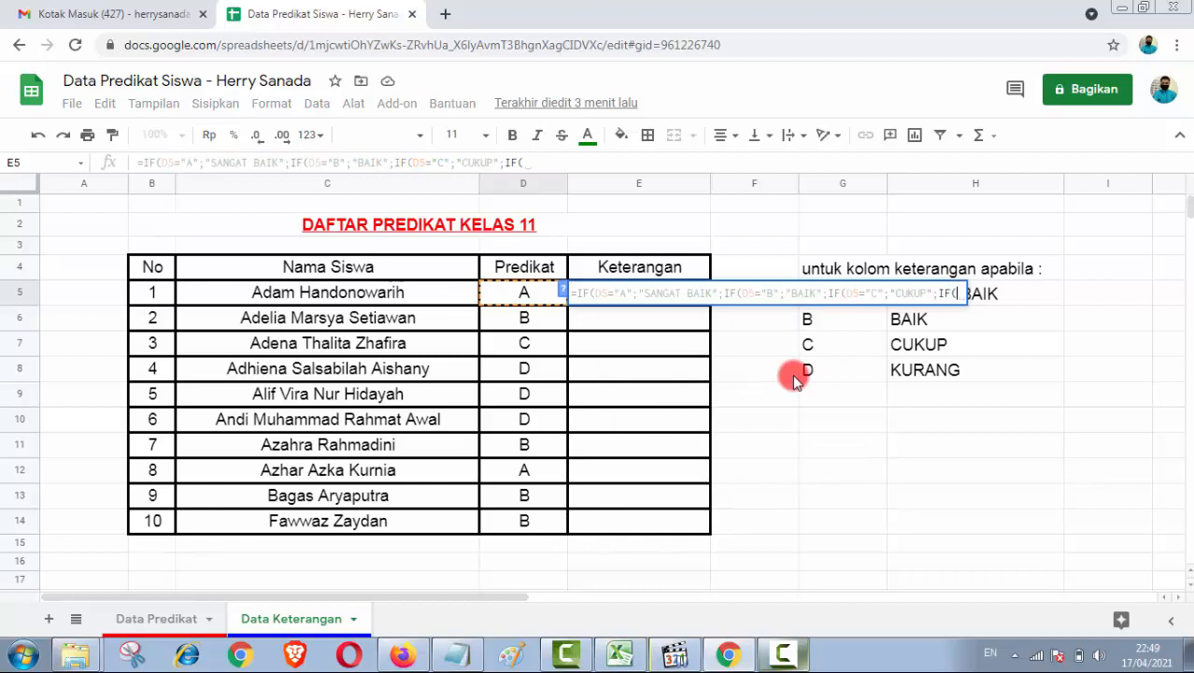
left_click(536, 297)
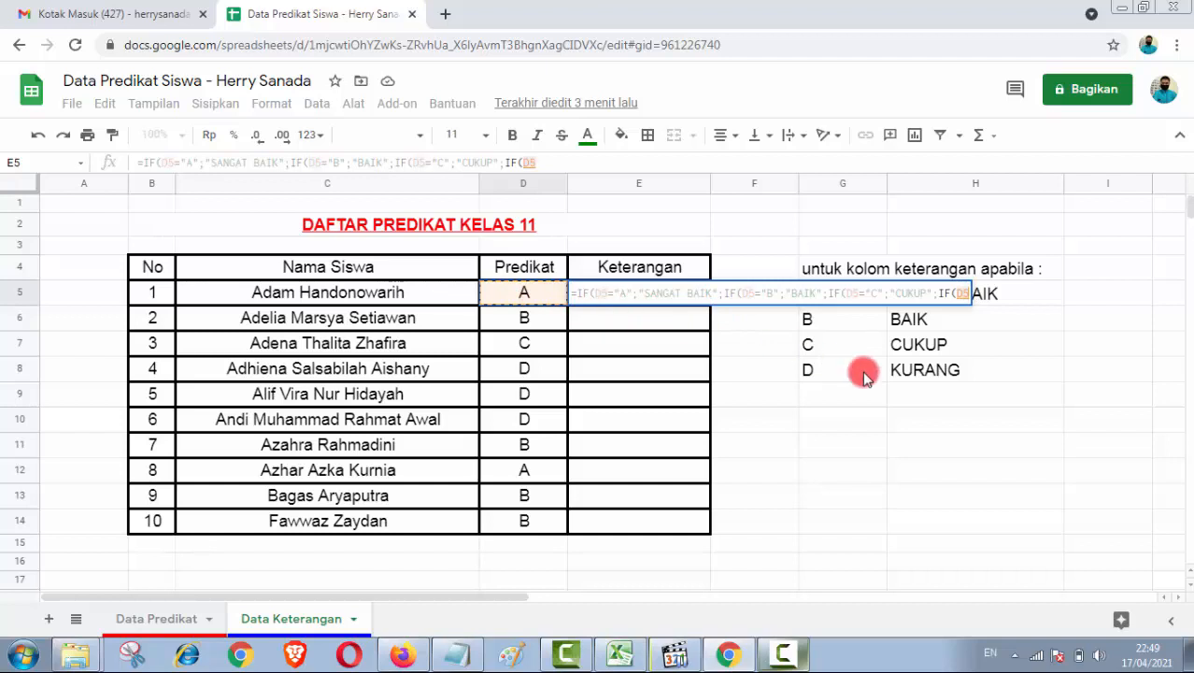
type("=")
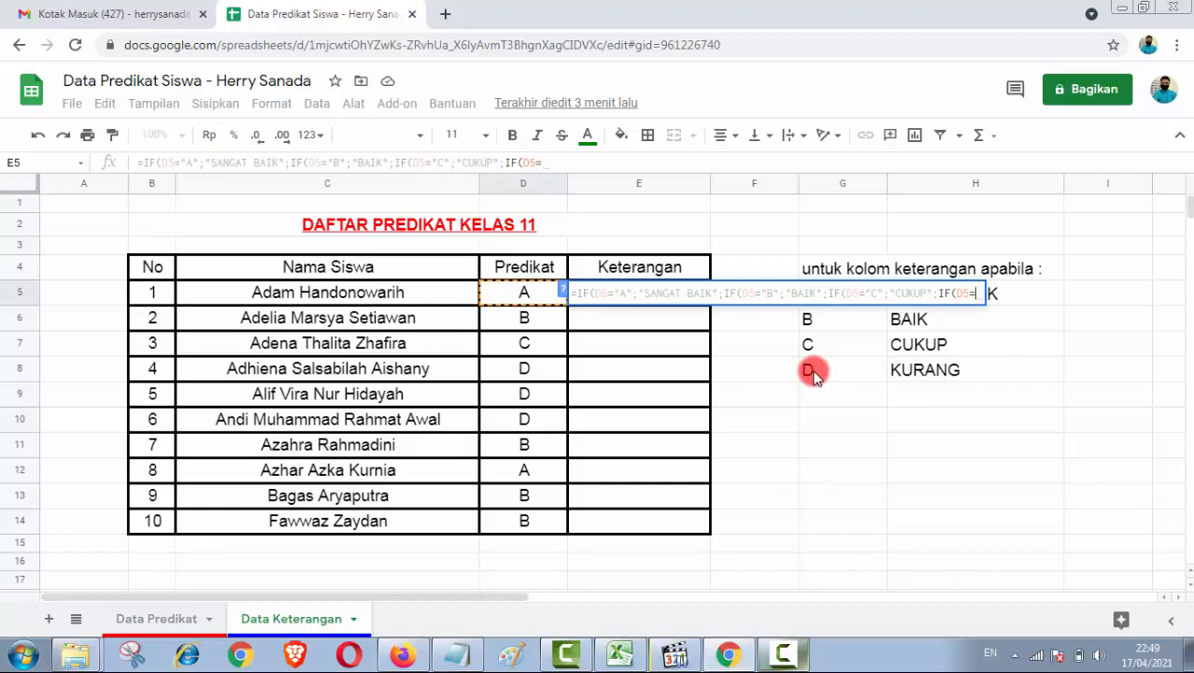
type("\"D\";")
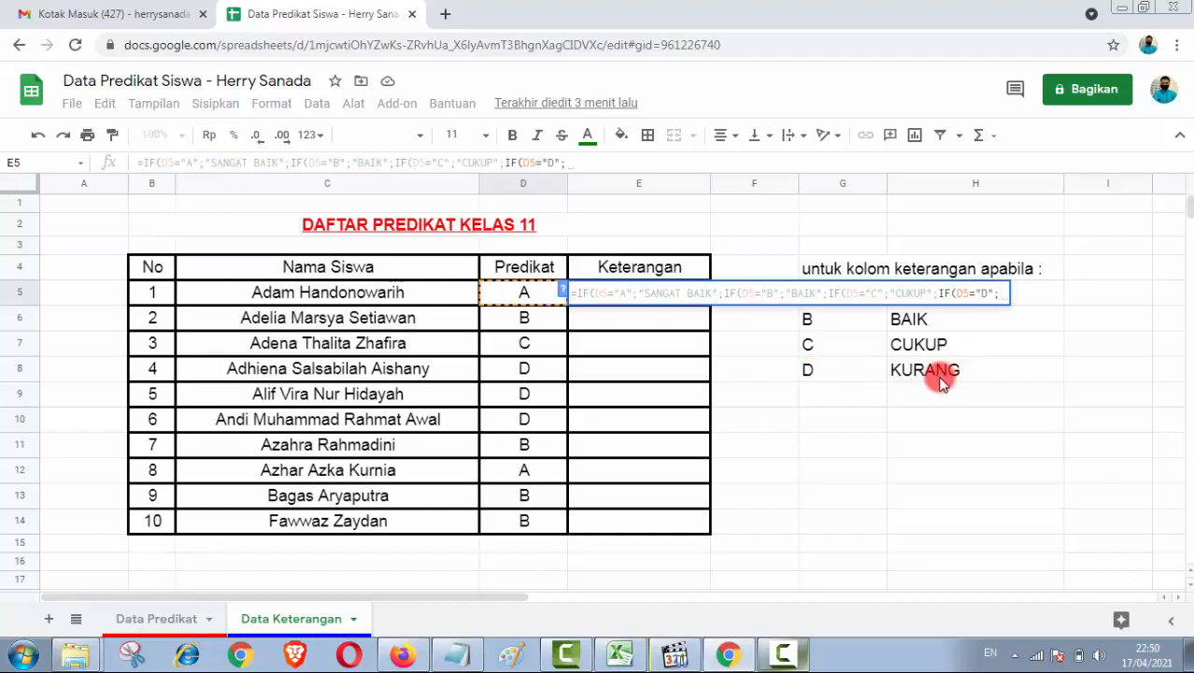
type("\"")
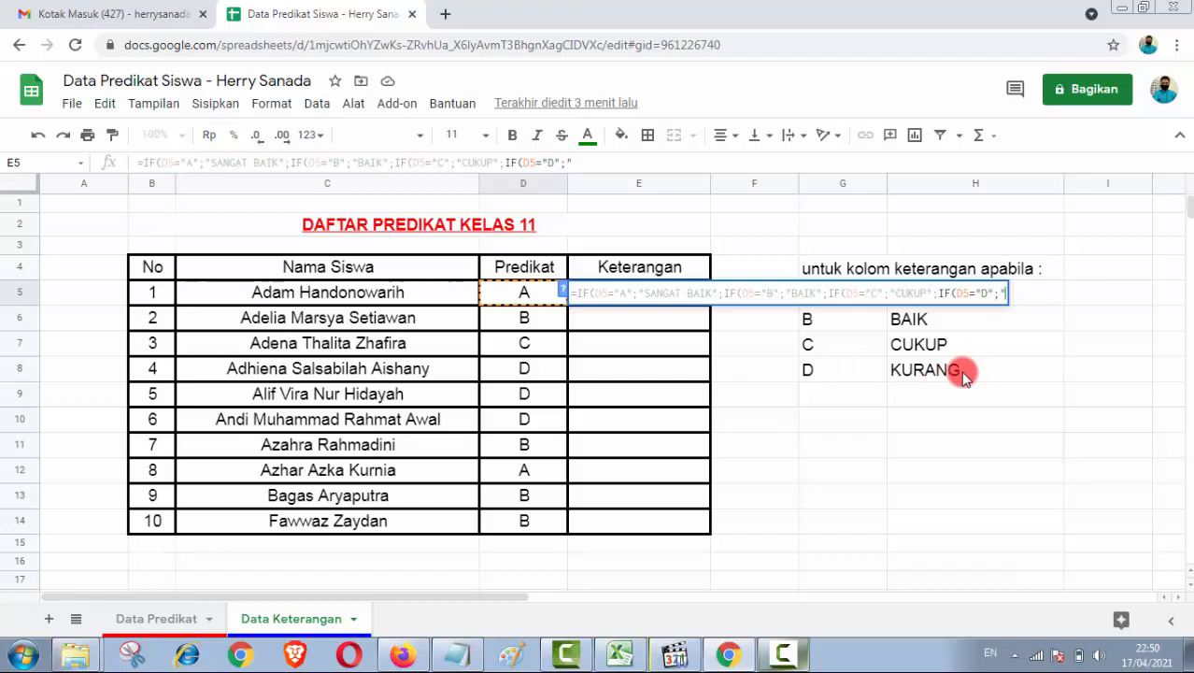
type("KUR")
type("ANG")
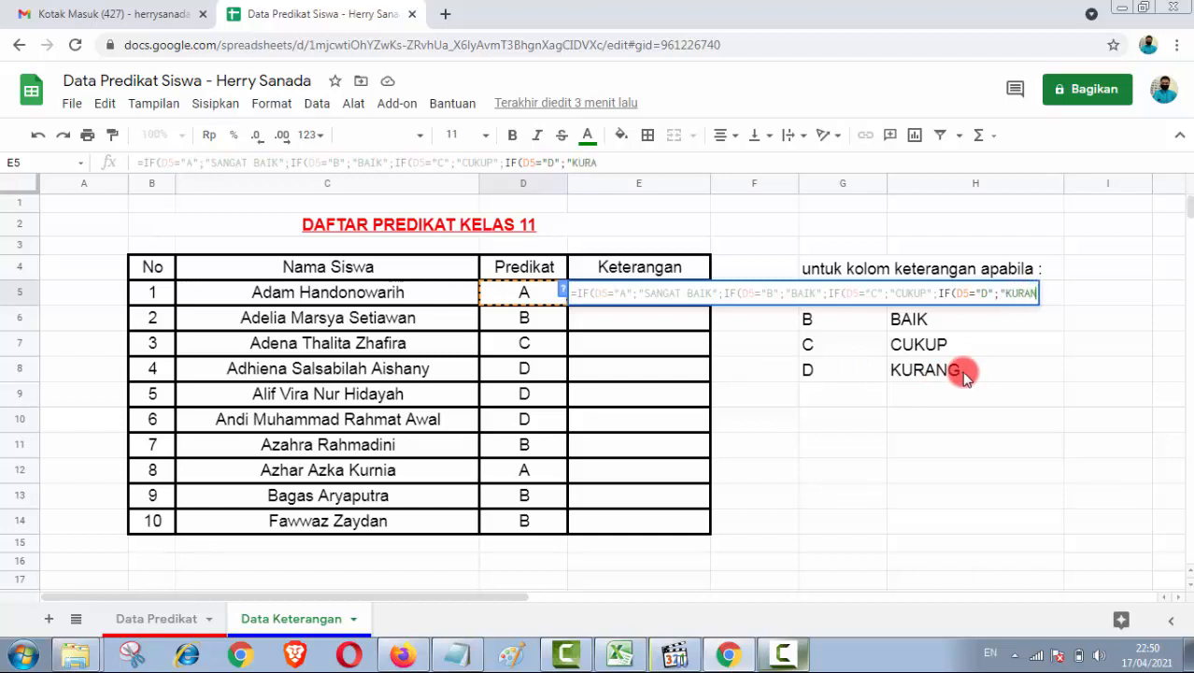
type("\")")
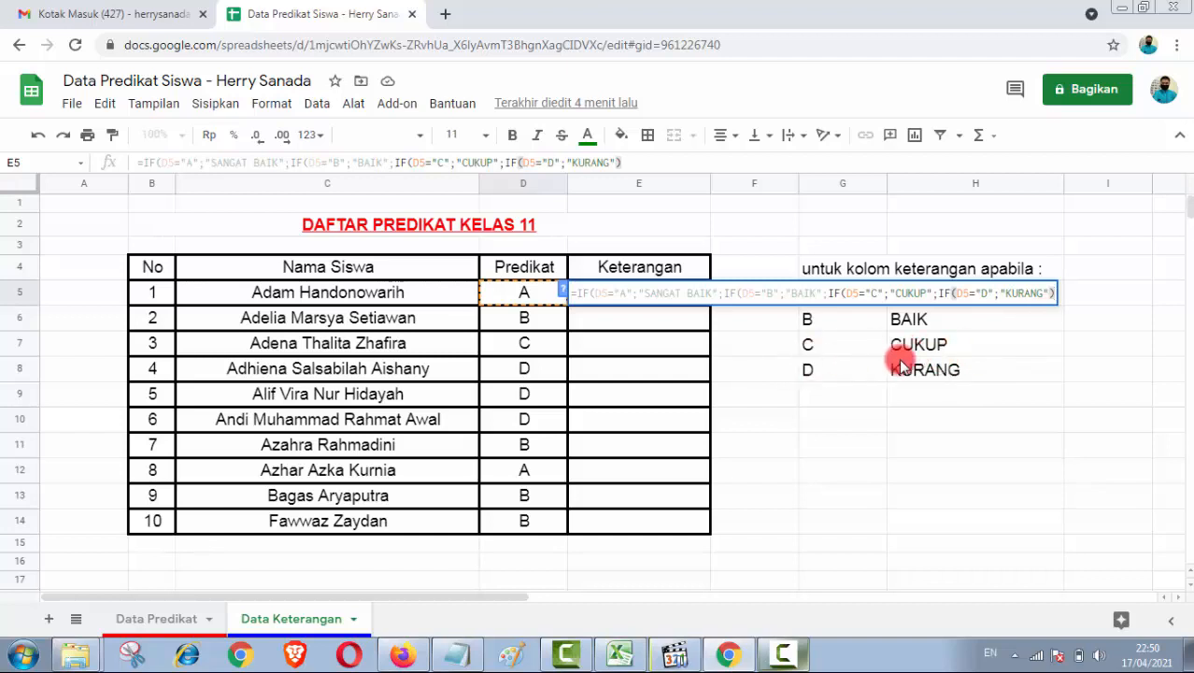
- Close the three remaining IF parentheses of the E5 formula and enter it
type(")")
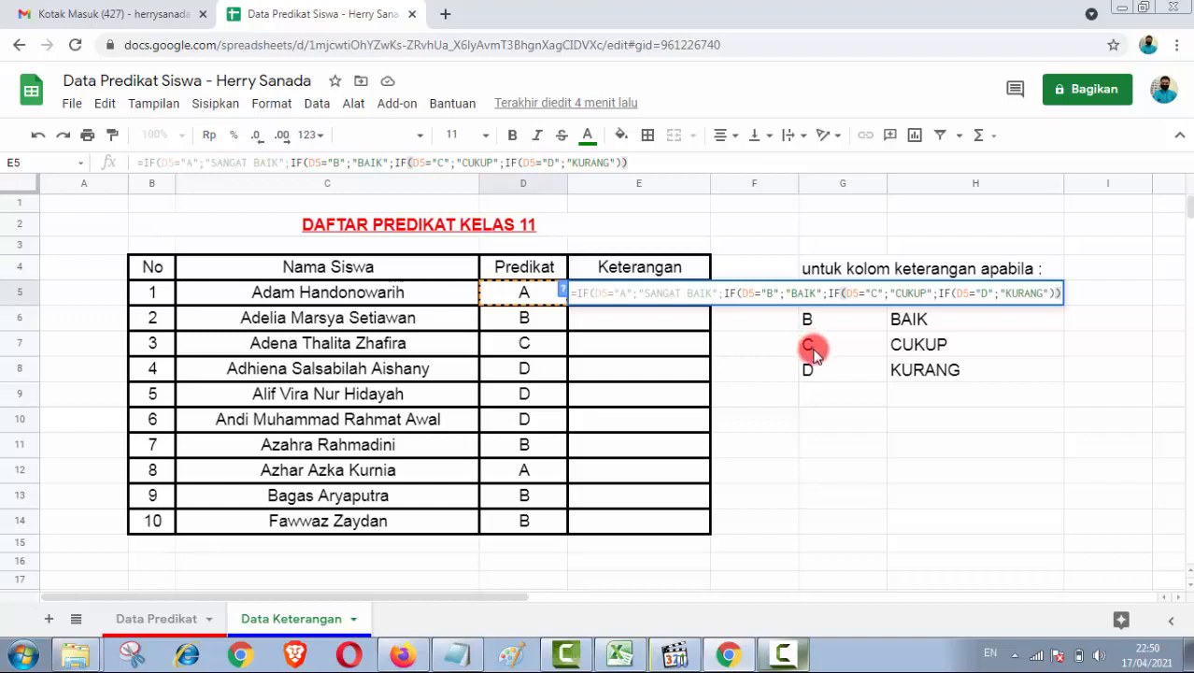
type(")")
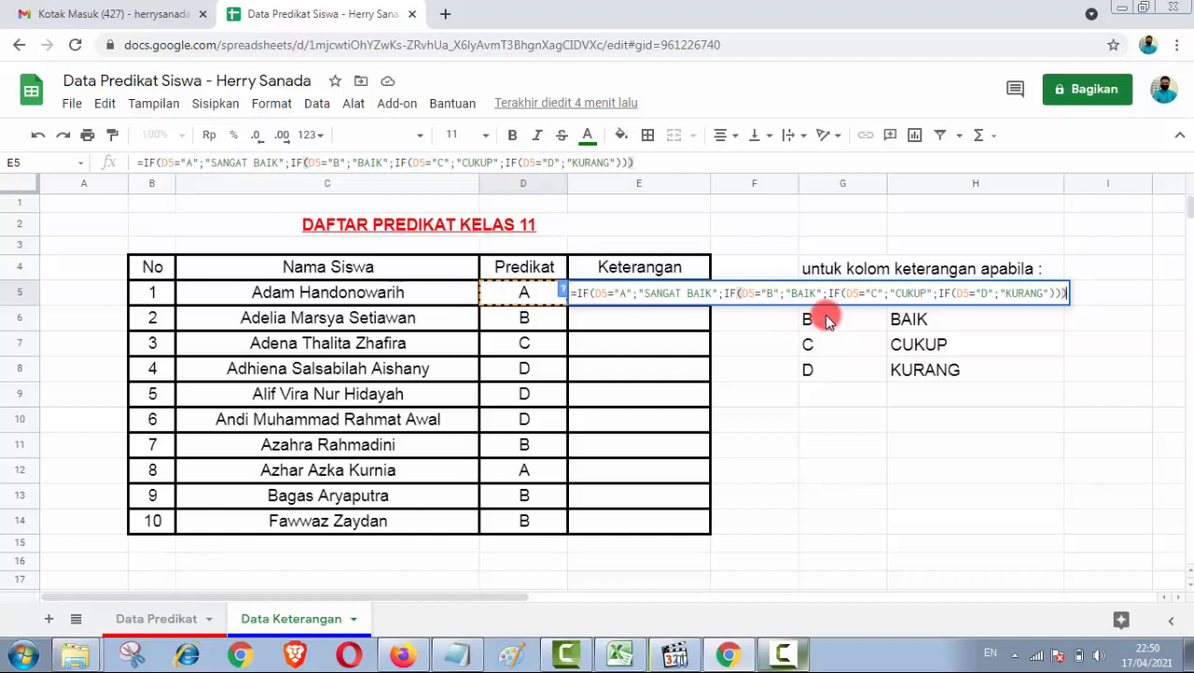
type(")")
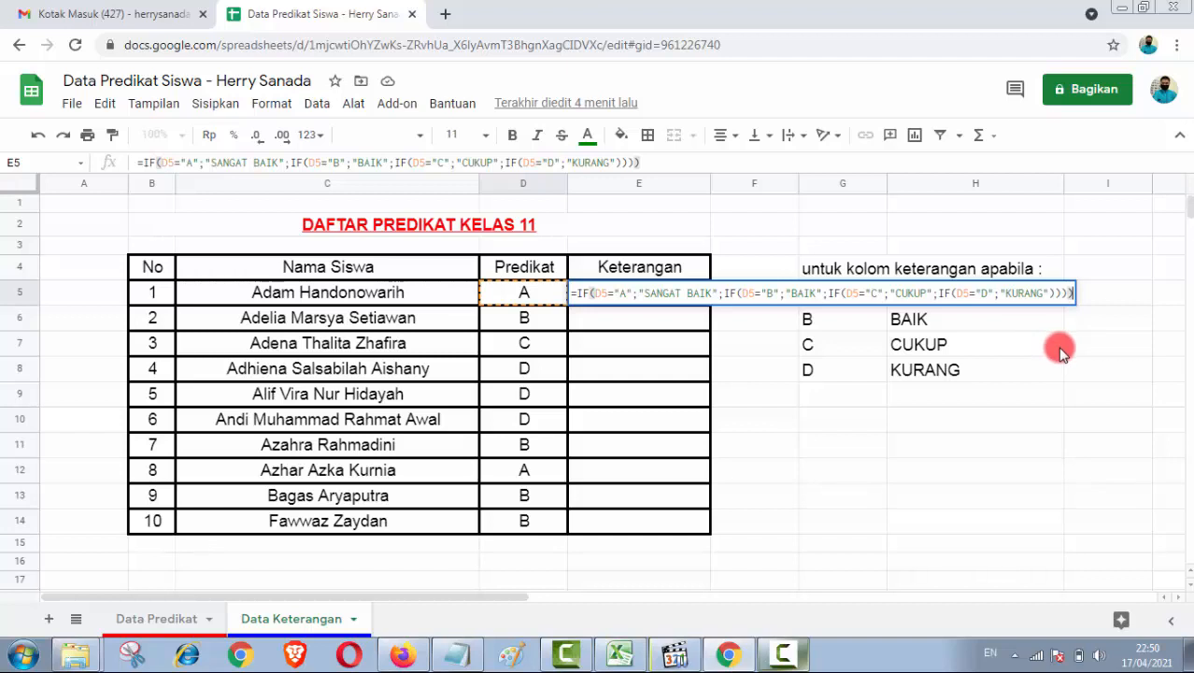
key("Return")
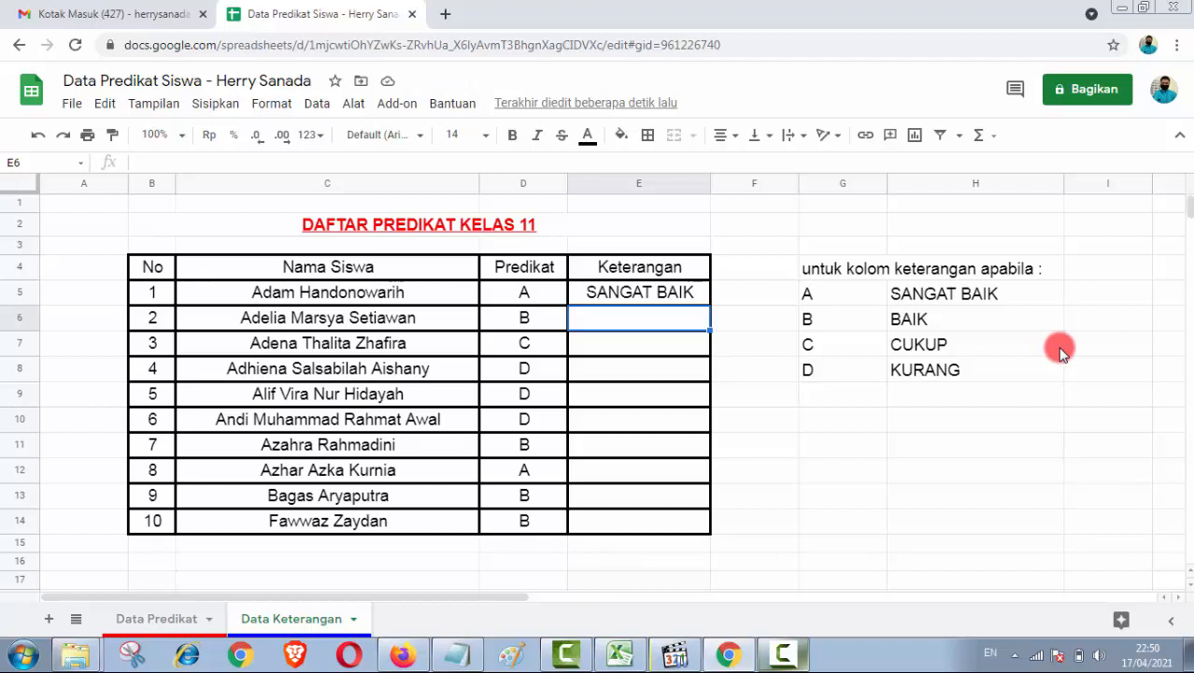
- Start an IF formula in E6 that returns "SANGAT BAIK" when D6 equals "A", using semicolons as separators
type("=IF")
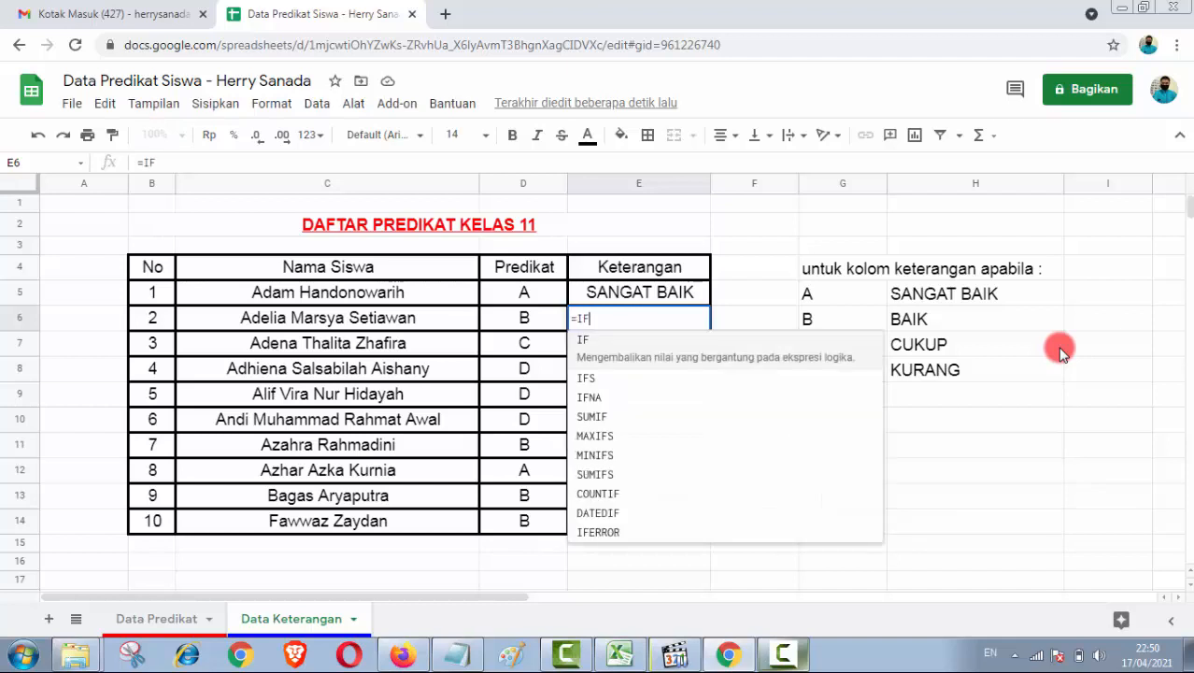
type("(")
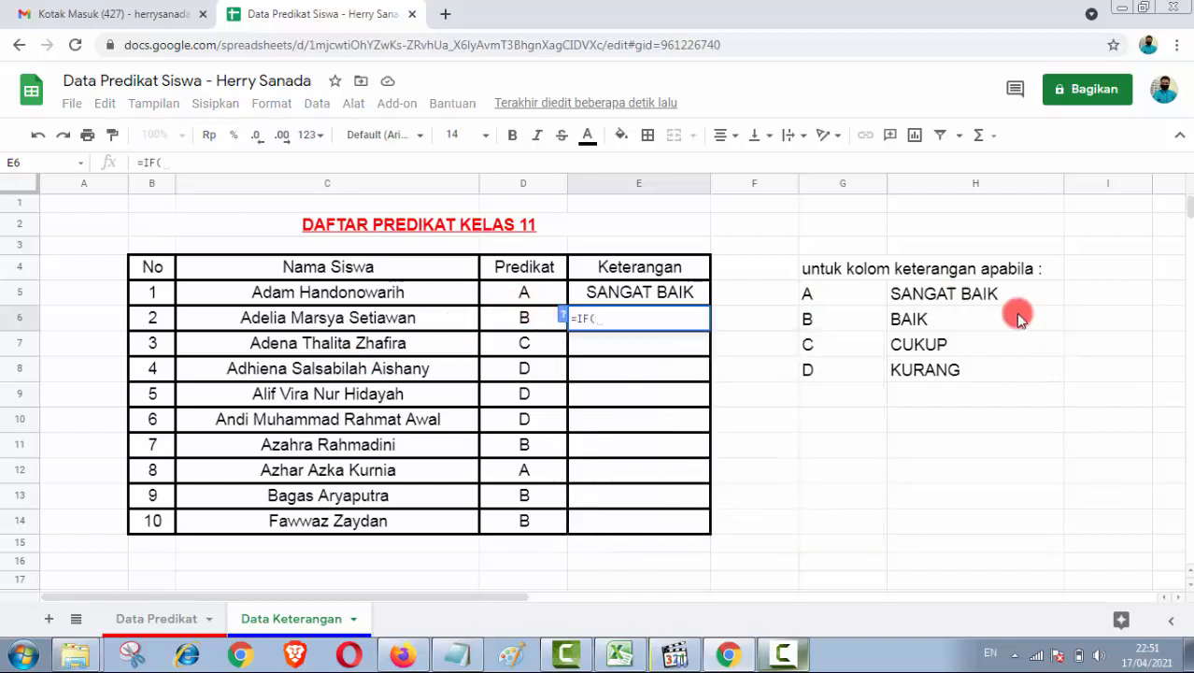
left_click(545, 319)
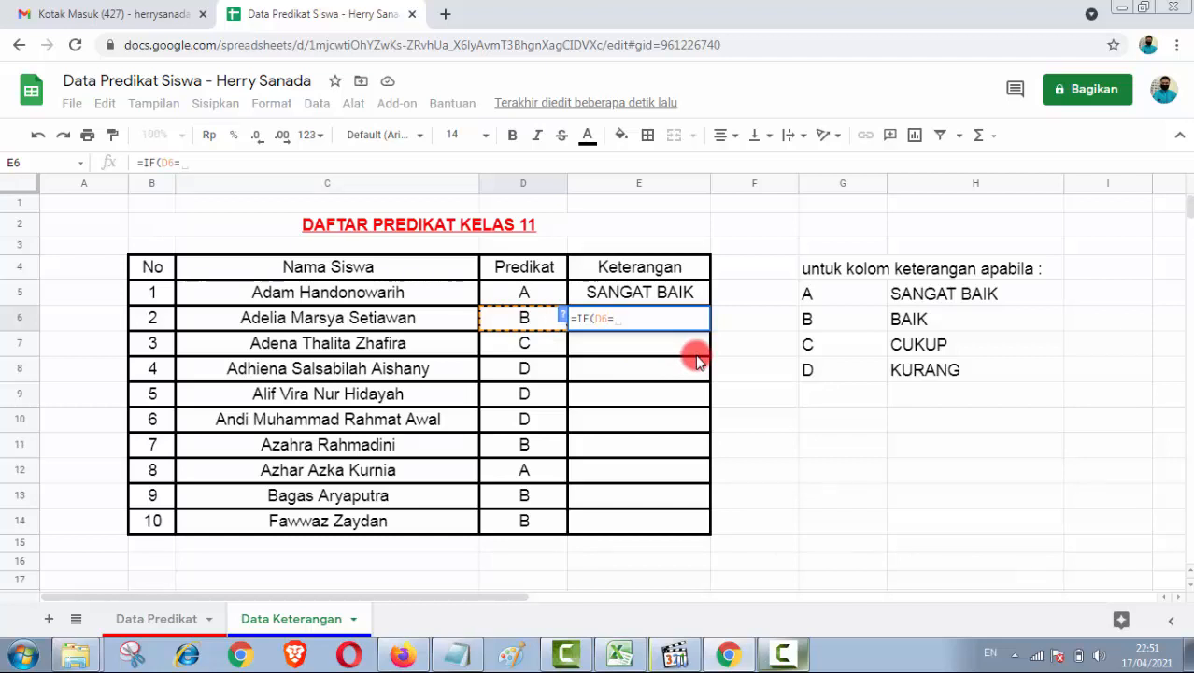
type("=\"")
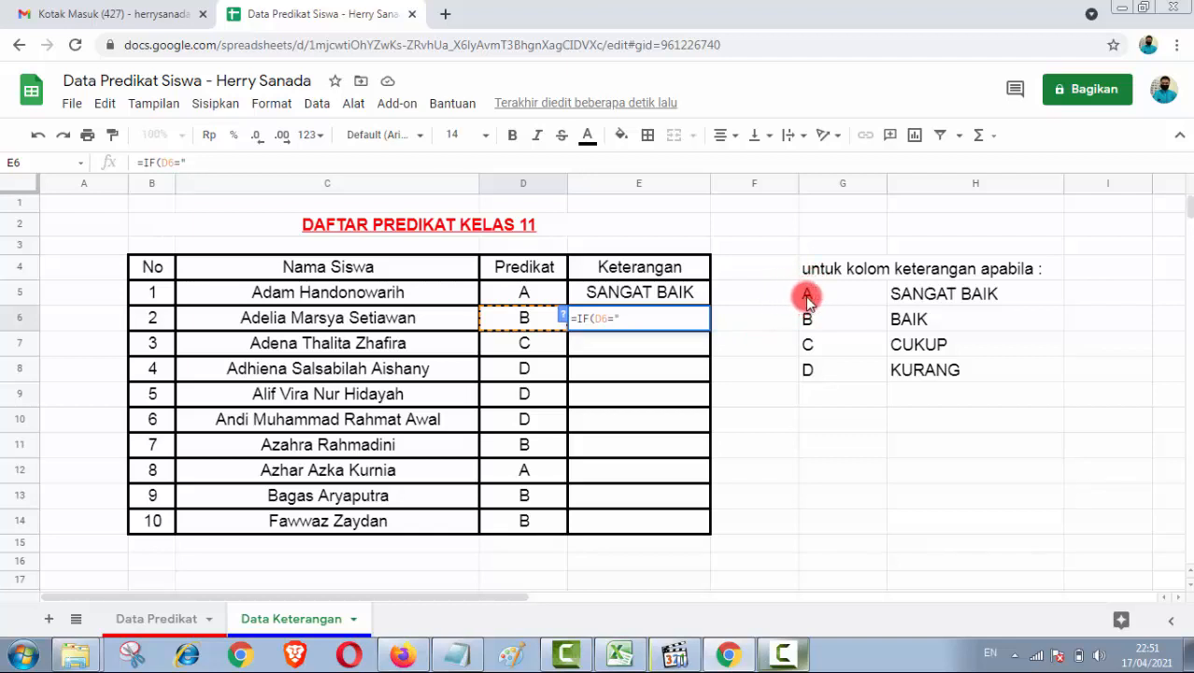
type("A")
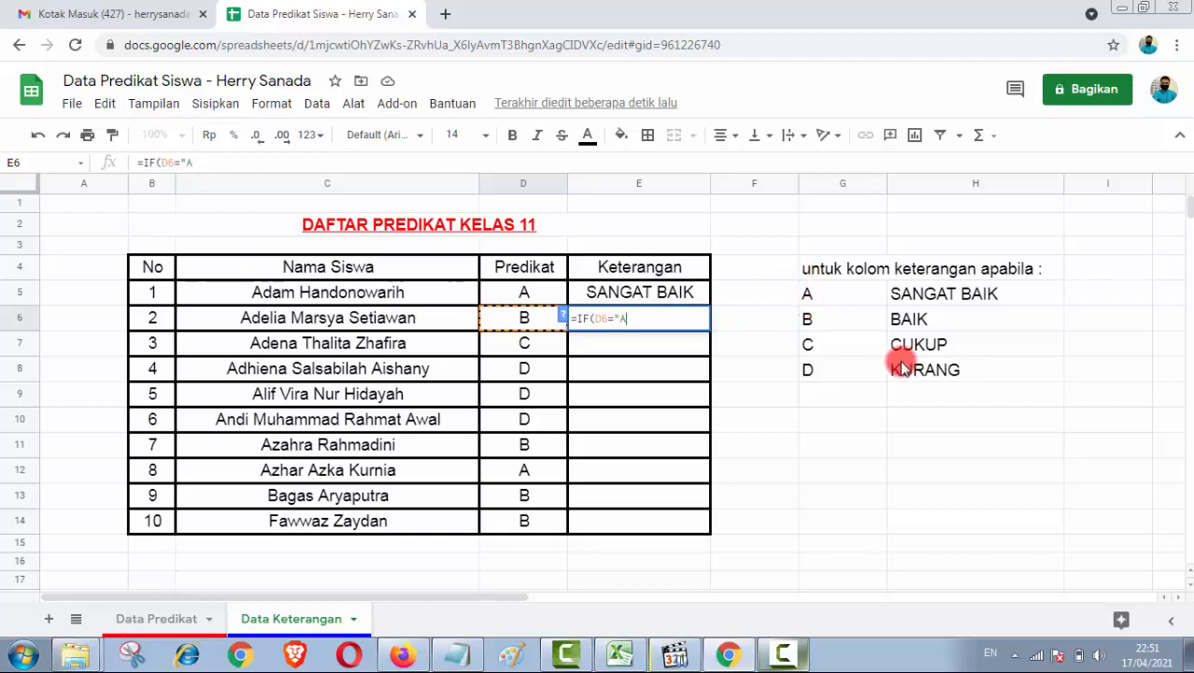
type("\";\"S")
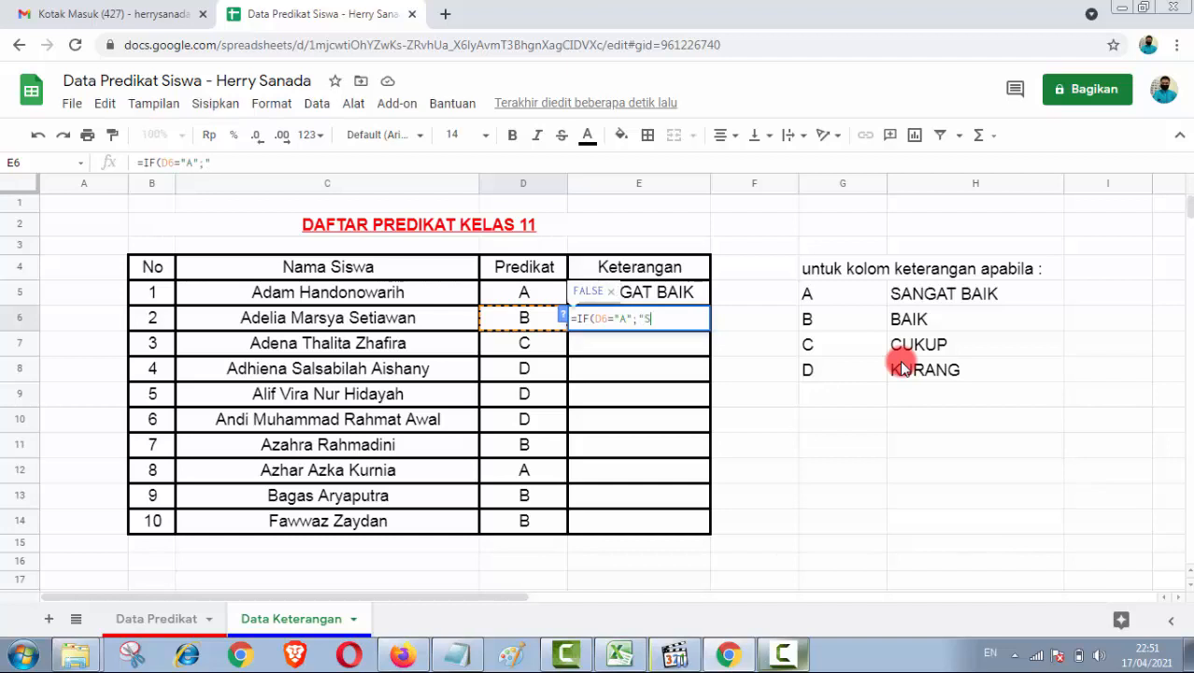
type("ANGAT BAIK")
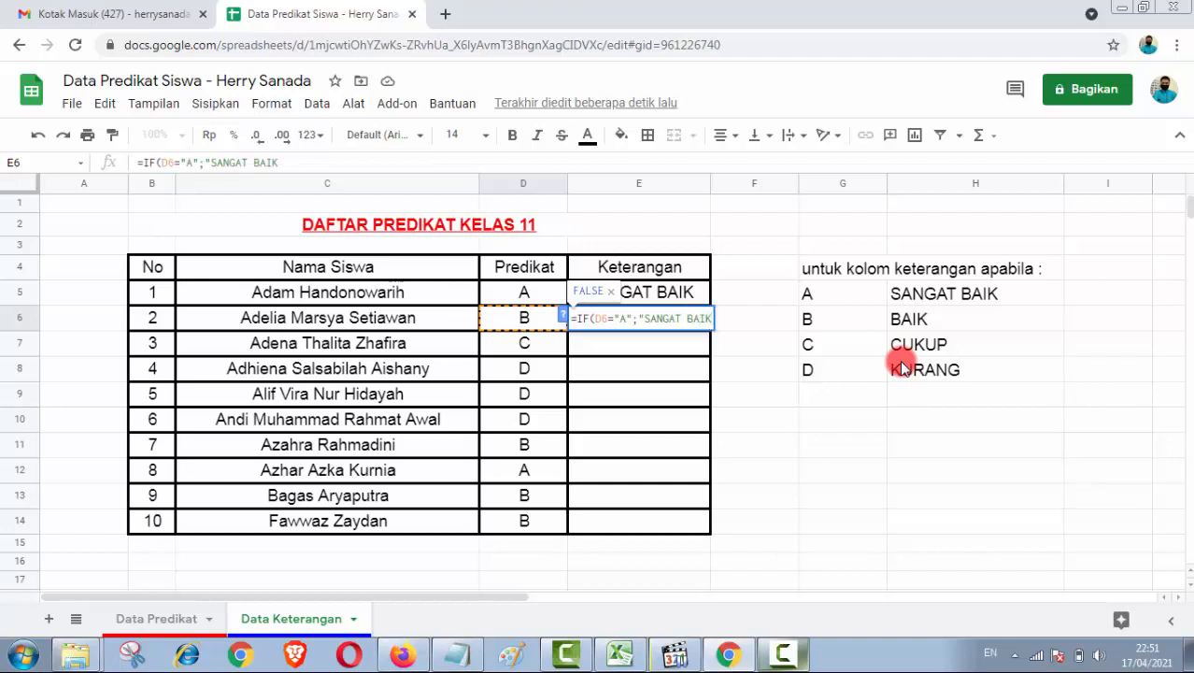
type("\";")
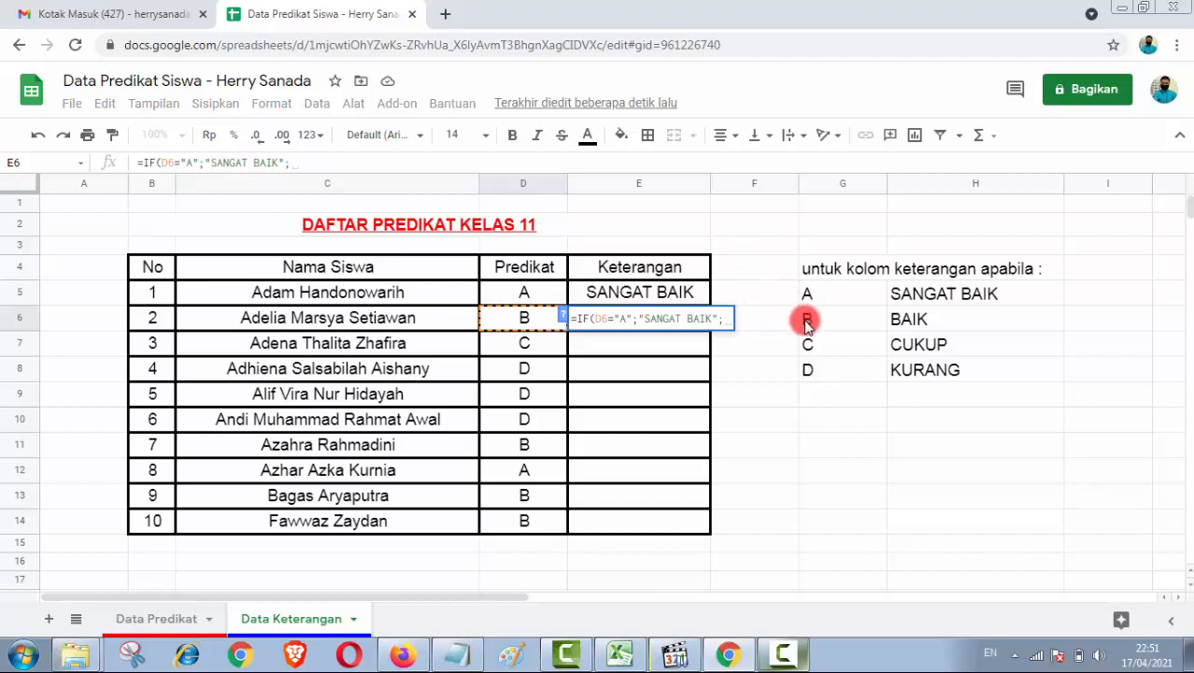
- Add a nested IF to the E6 formula that returns "BAIK" when D6 equals "B"
type("IF")
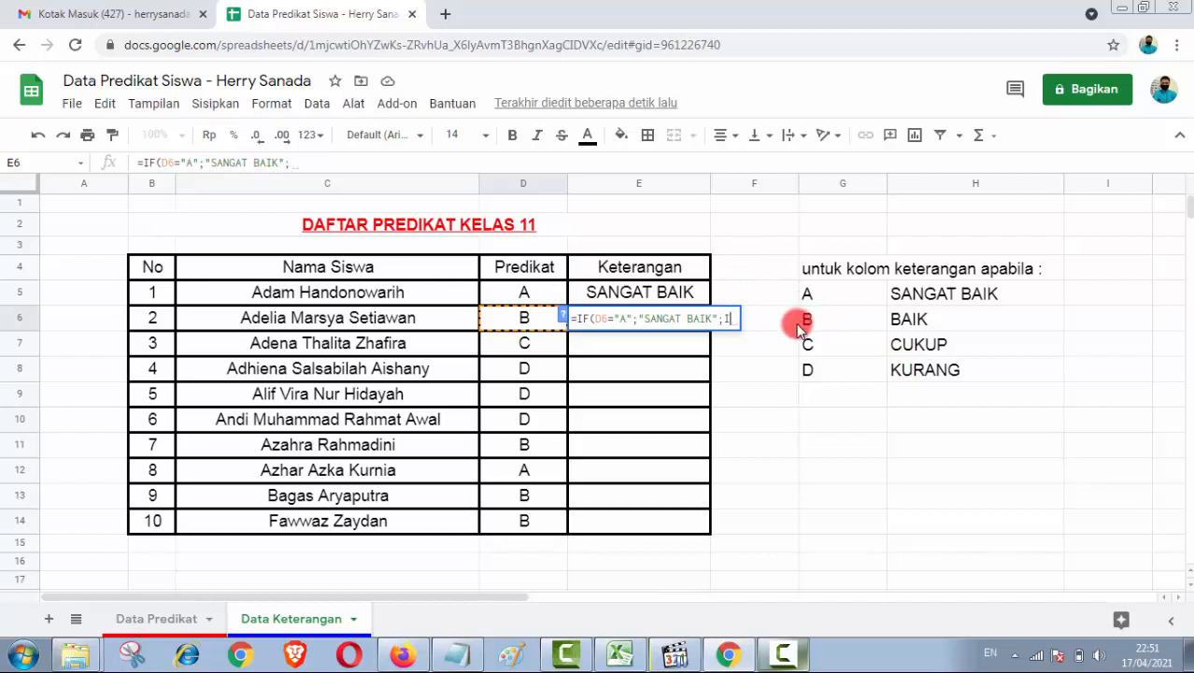
type("(")
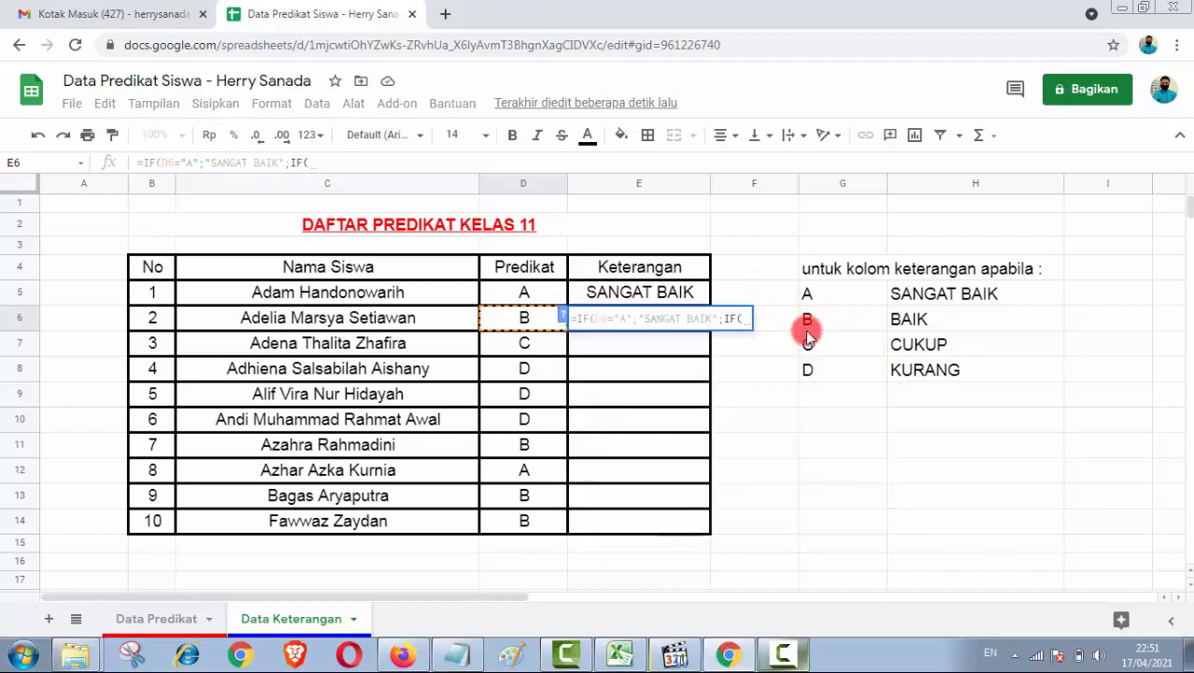
left_click(532, 316)
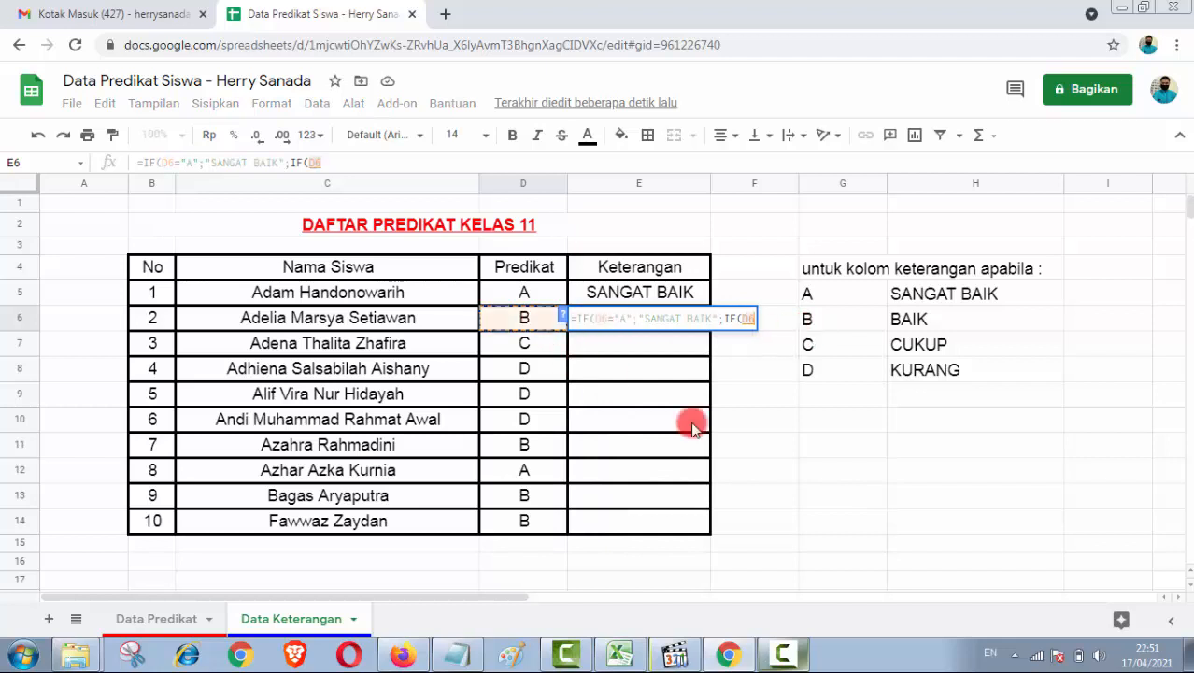
type("=\"B")
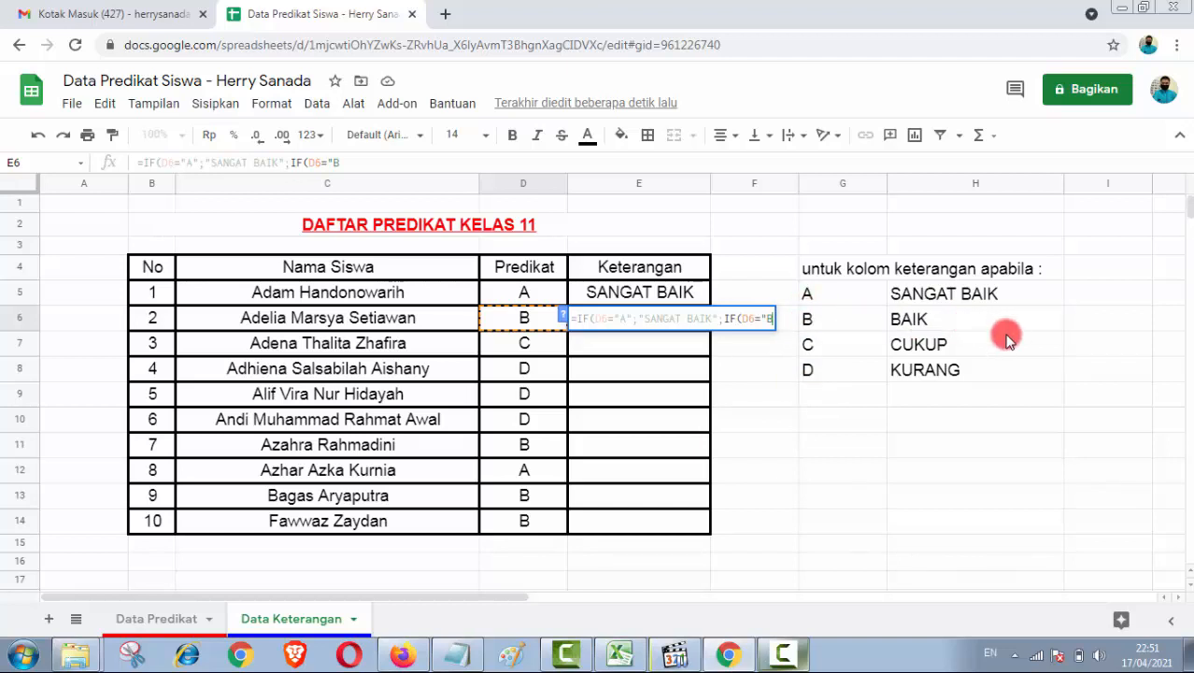
type("\";")
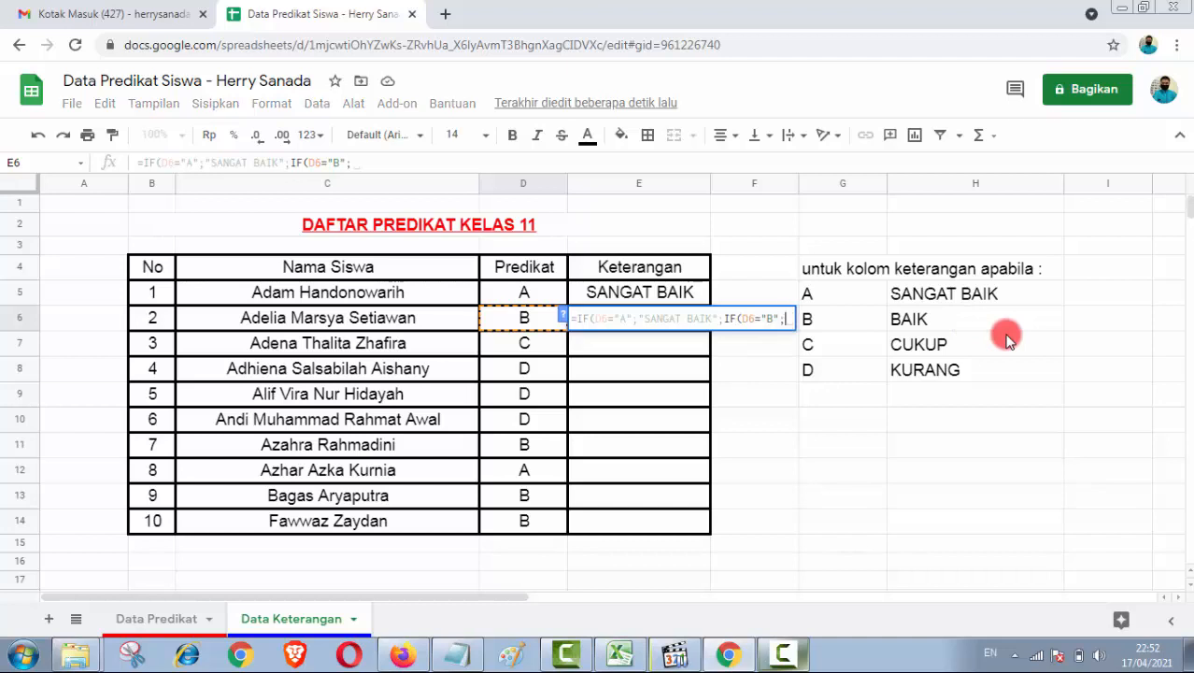
type("\"BA")
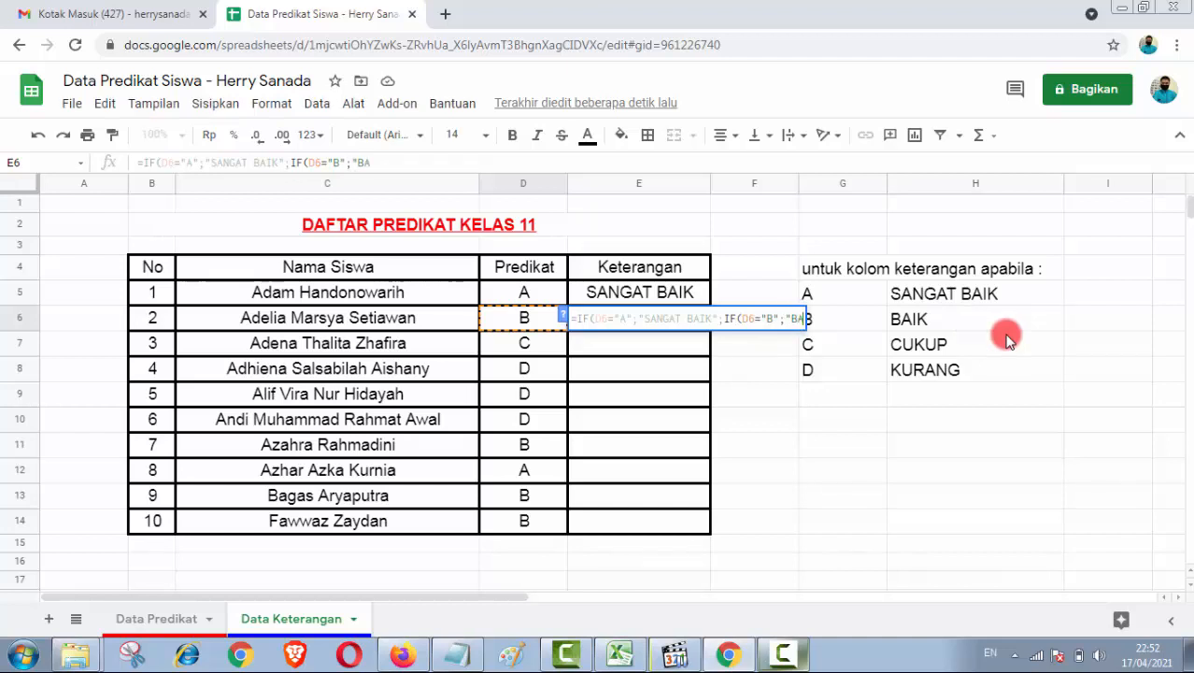
type("IK\"")
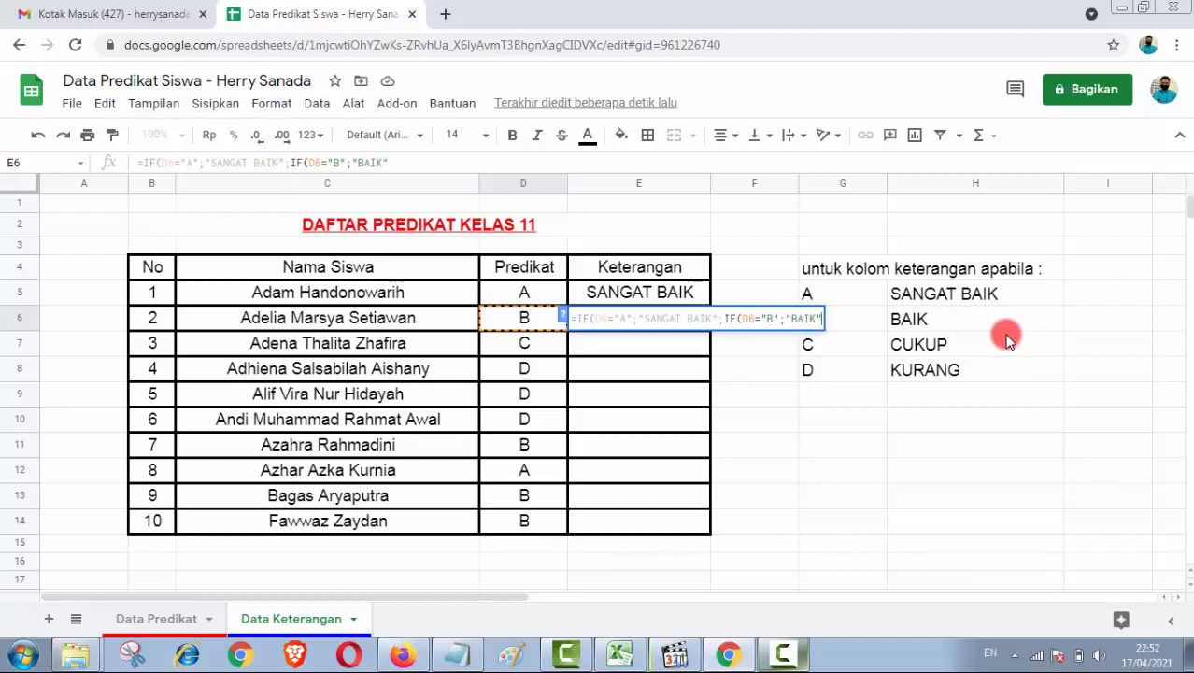
type(";")
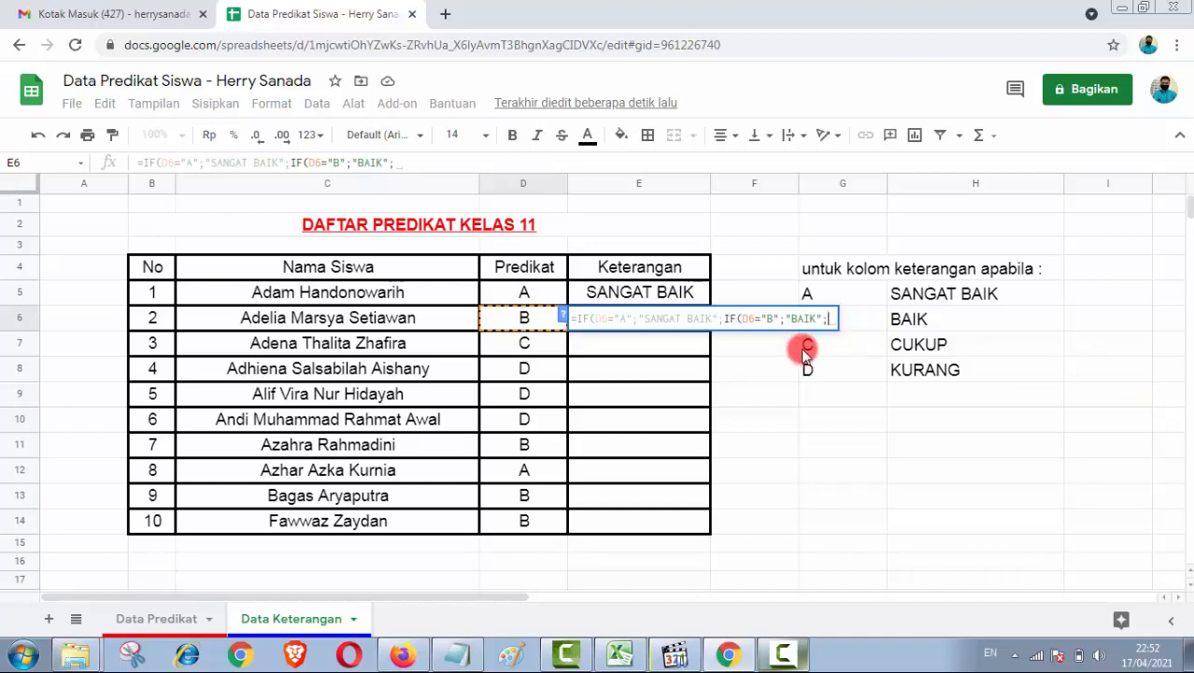
- Add a third IF to the E6 formula that returns "CUKUP" when D6 equals "C", followed by a semicolon
type("IF")
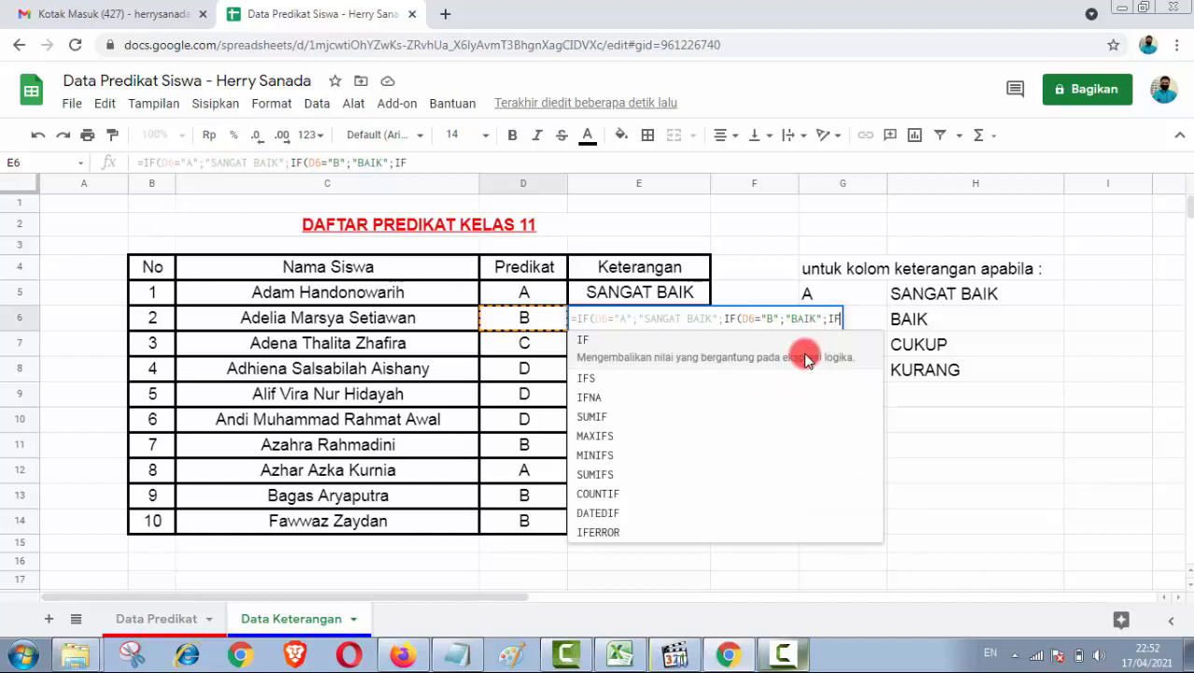
type("(")
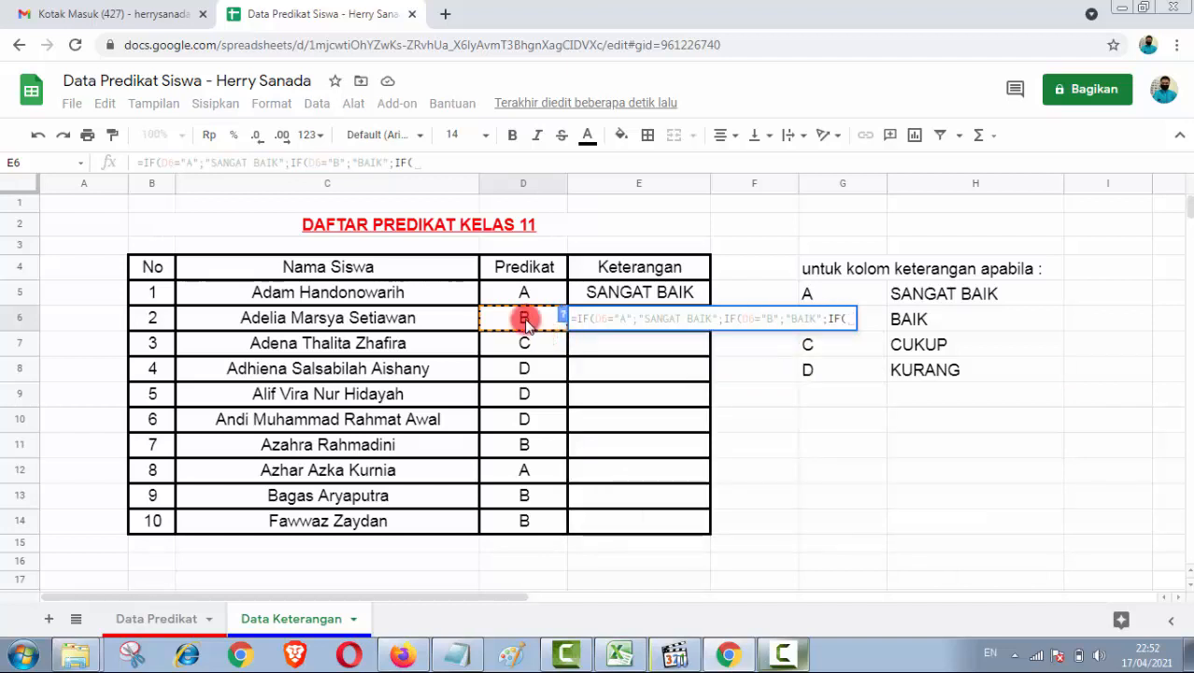
left_click(558, 334)
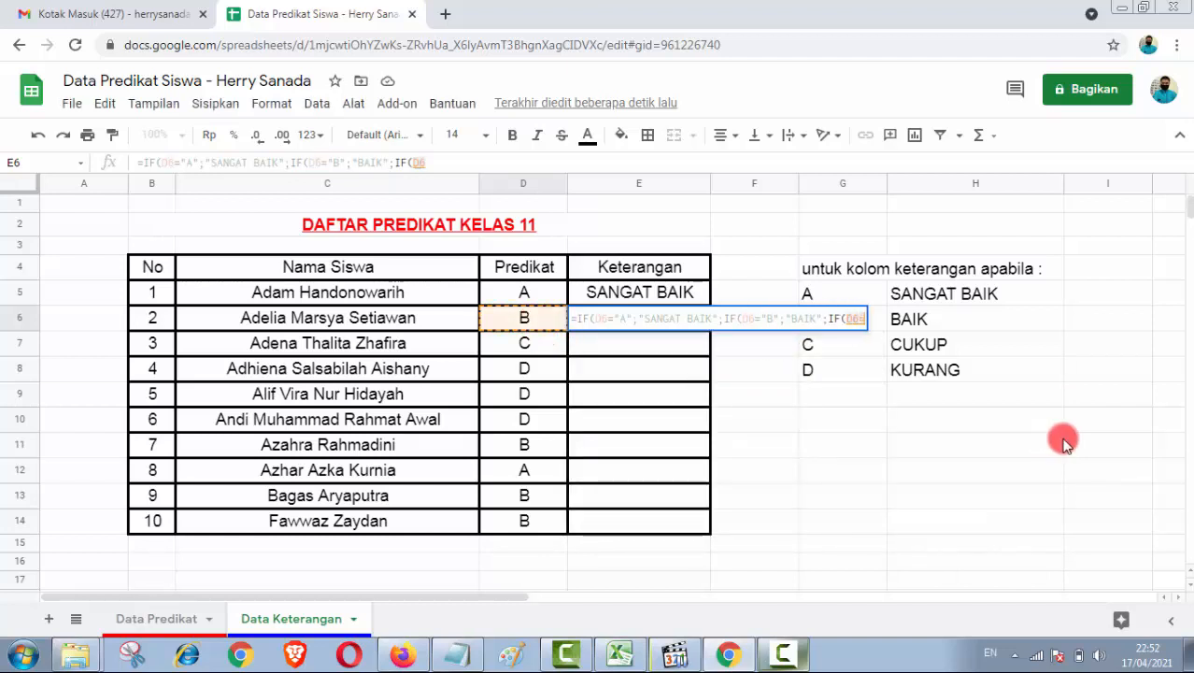
type("=\"C")
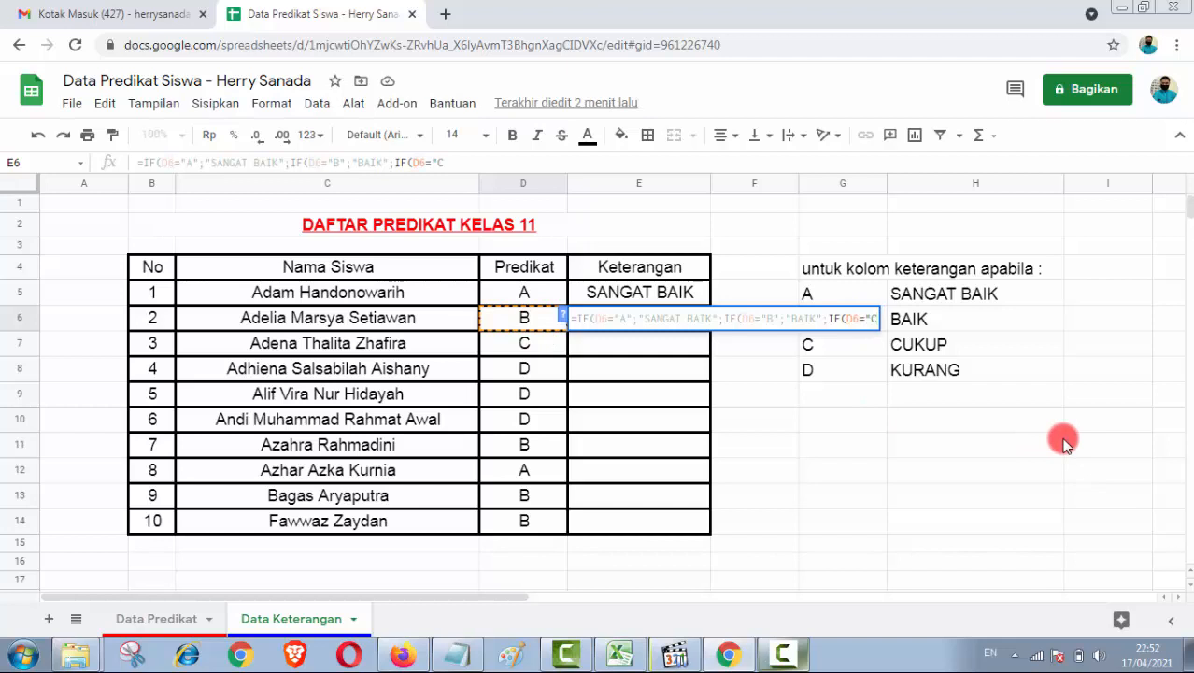
type("\";")
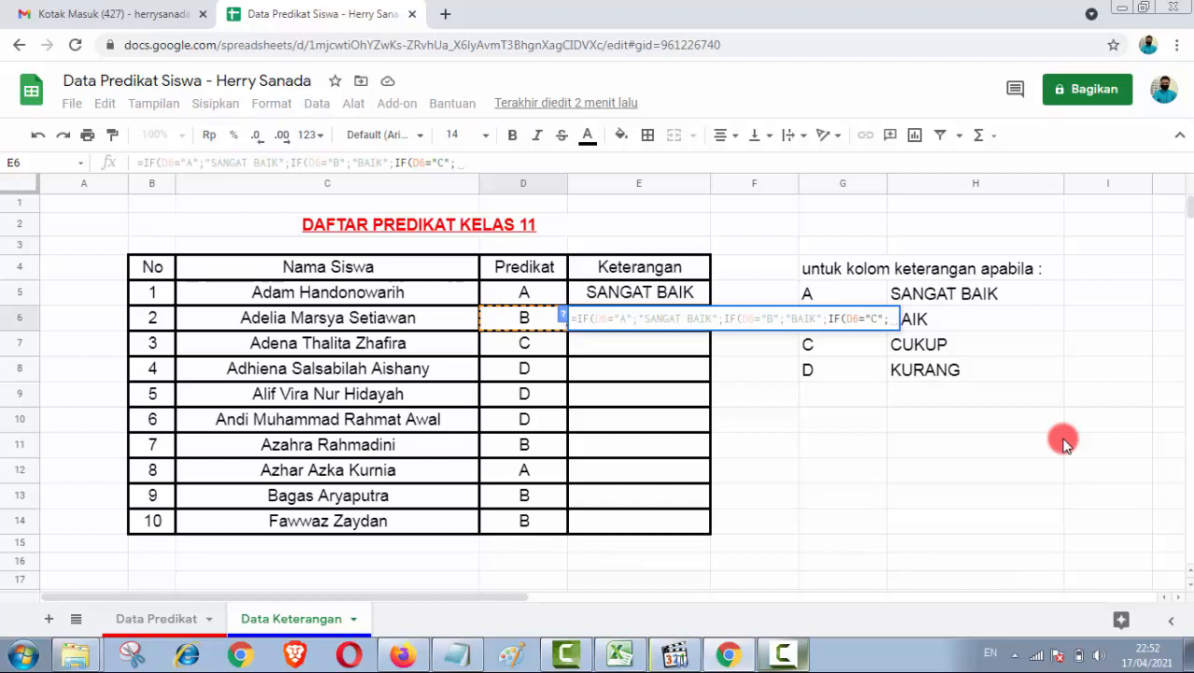
type("\"")
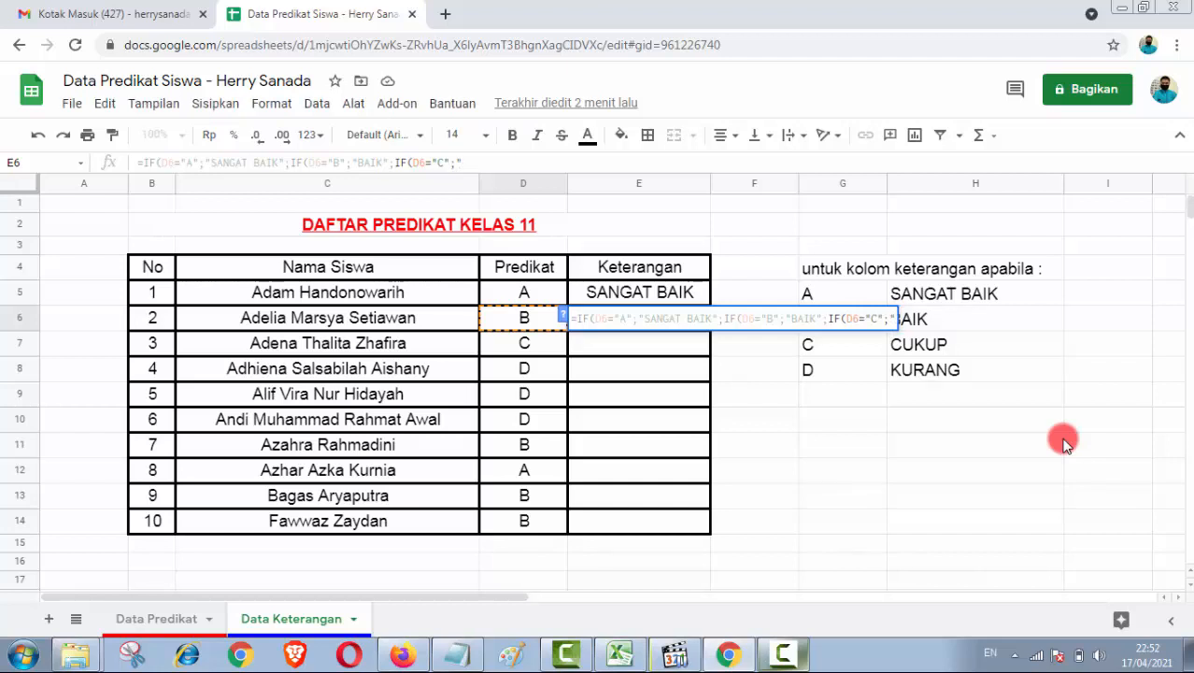
type("CUKUP")
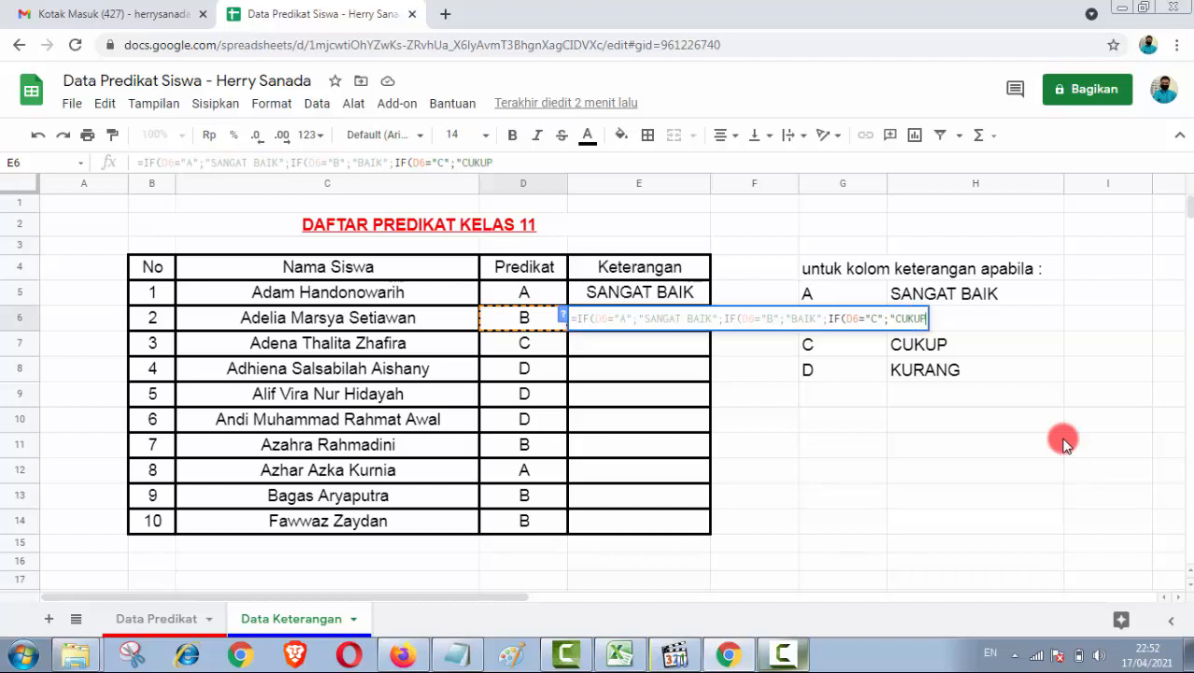
type("\";")
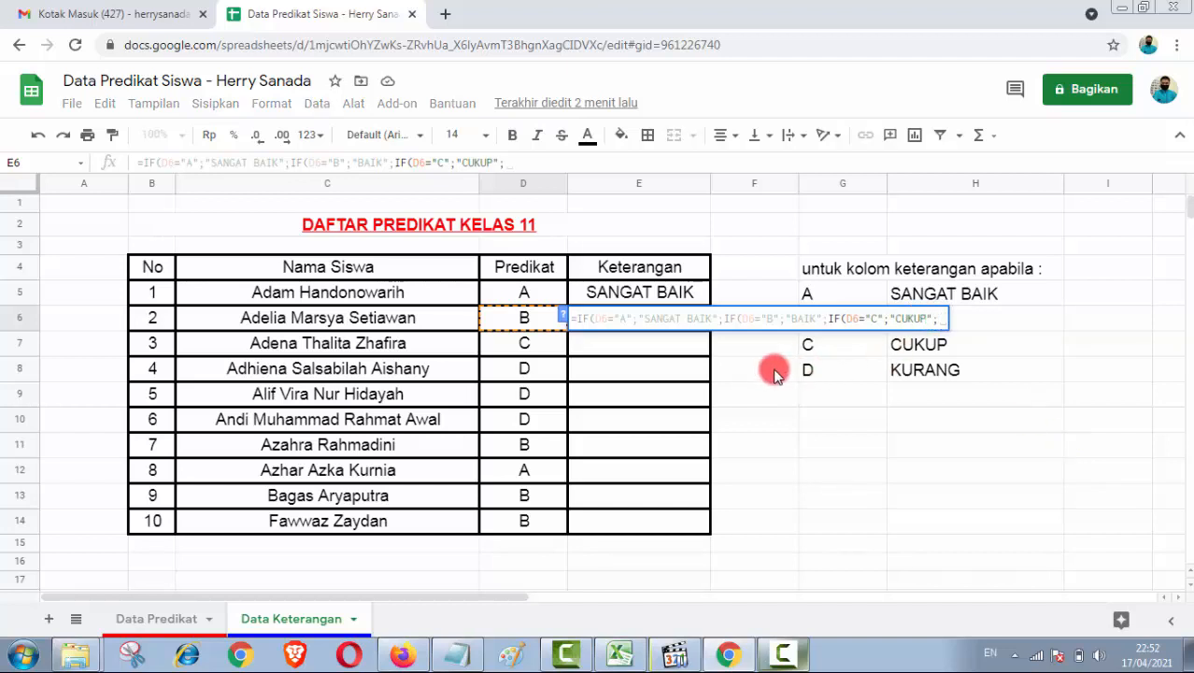
- Add a fourth IF to the E6 formula that returns "KURANG" when D6 equals "D"
type("IF(")
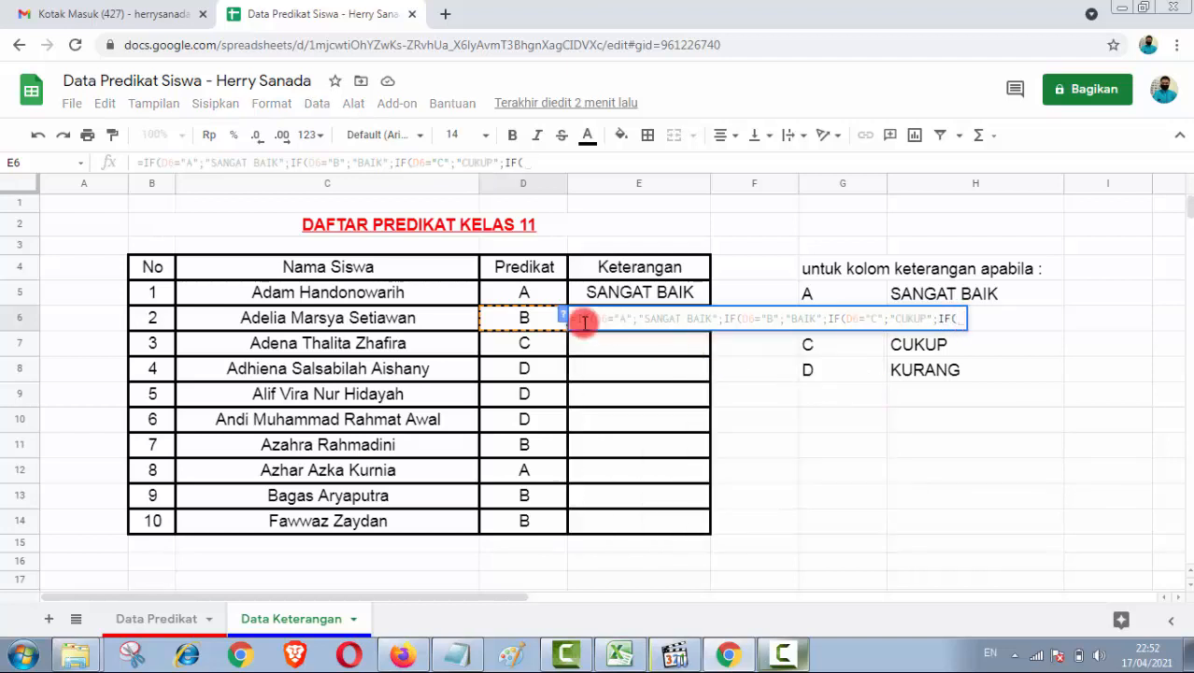
left_click(525, 319)
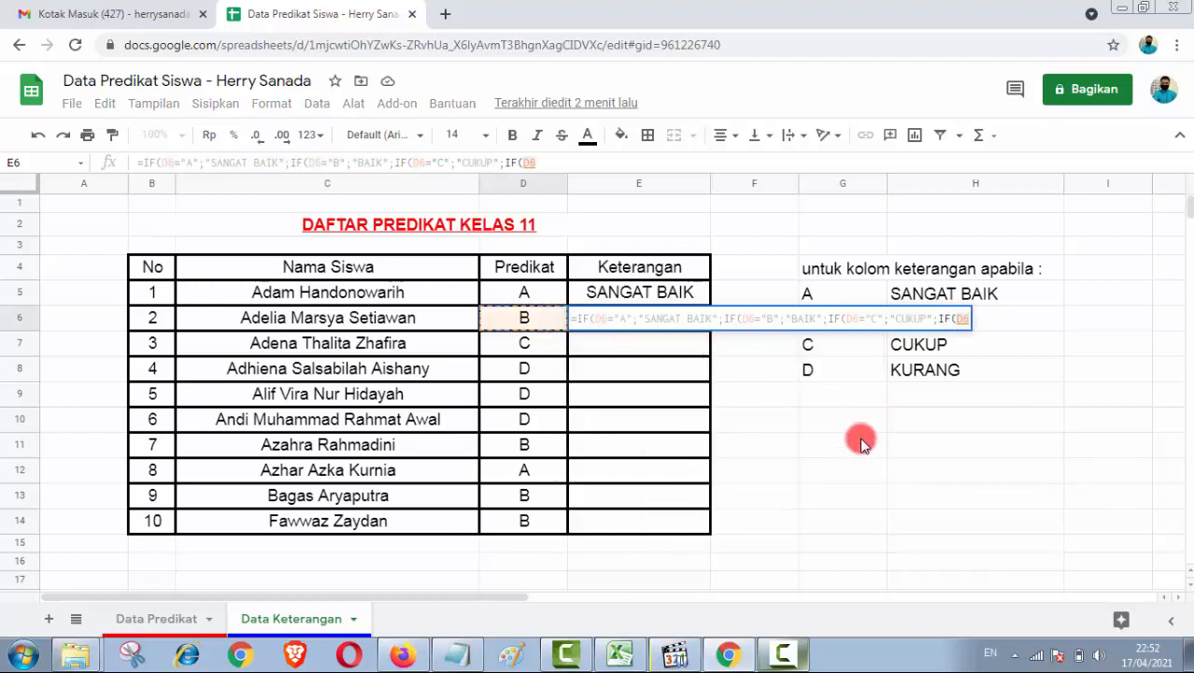
type("=")
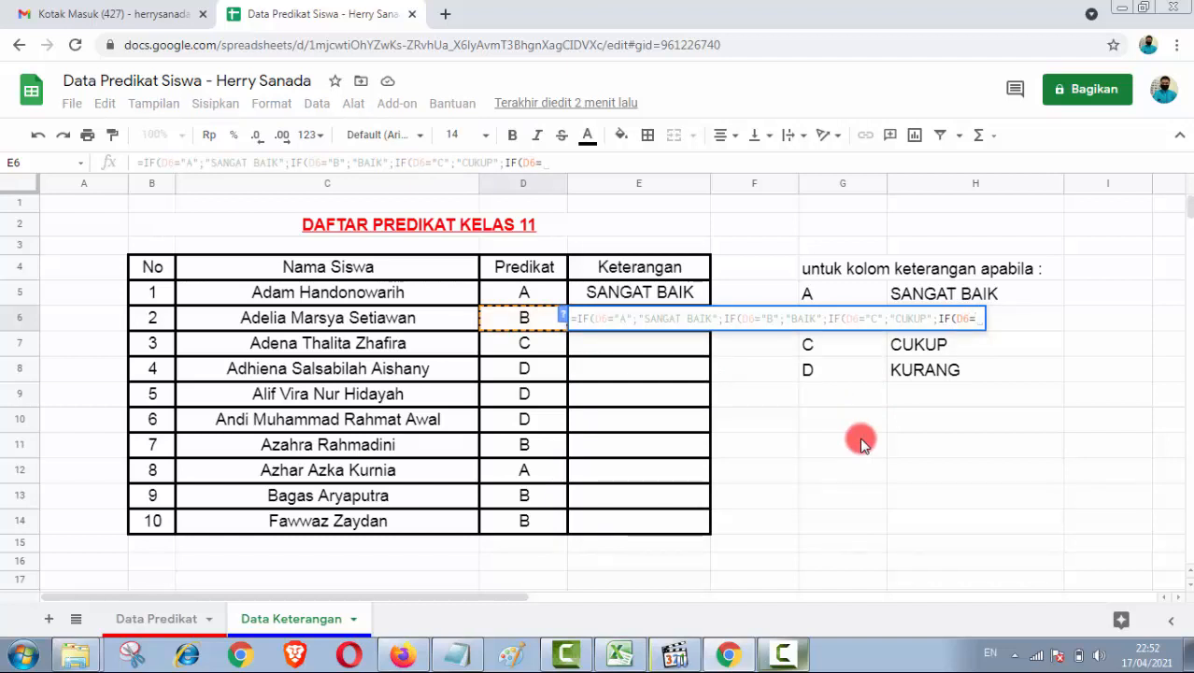
type("\"D\"")
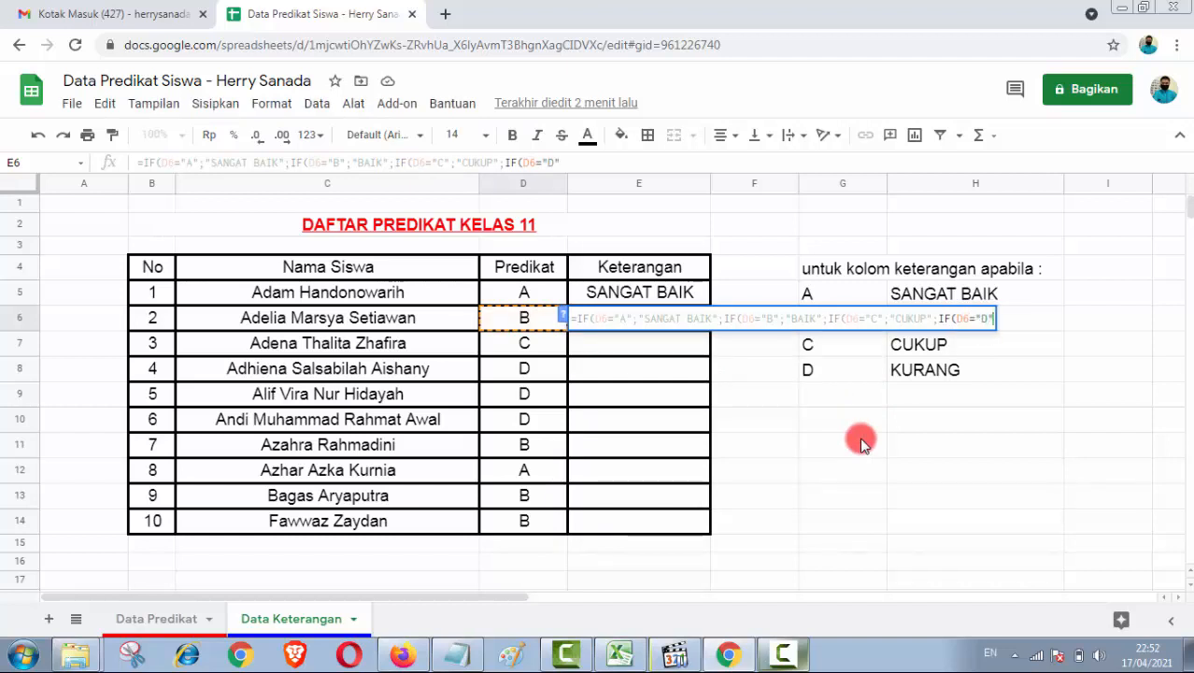
type(";\"")
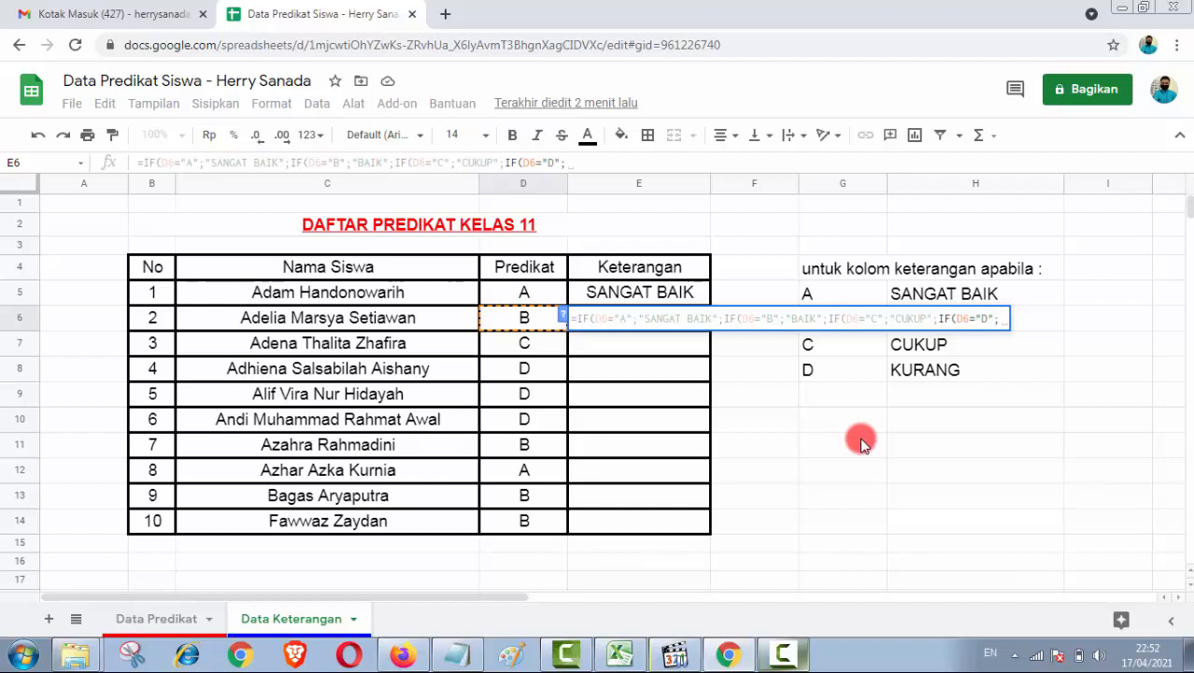
type("KU")
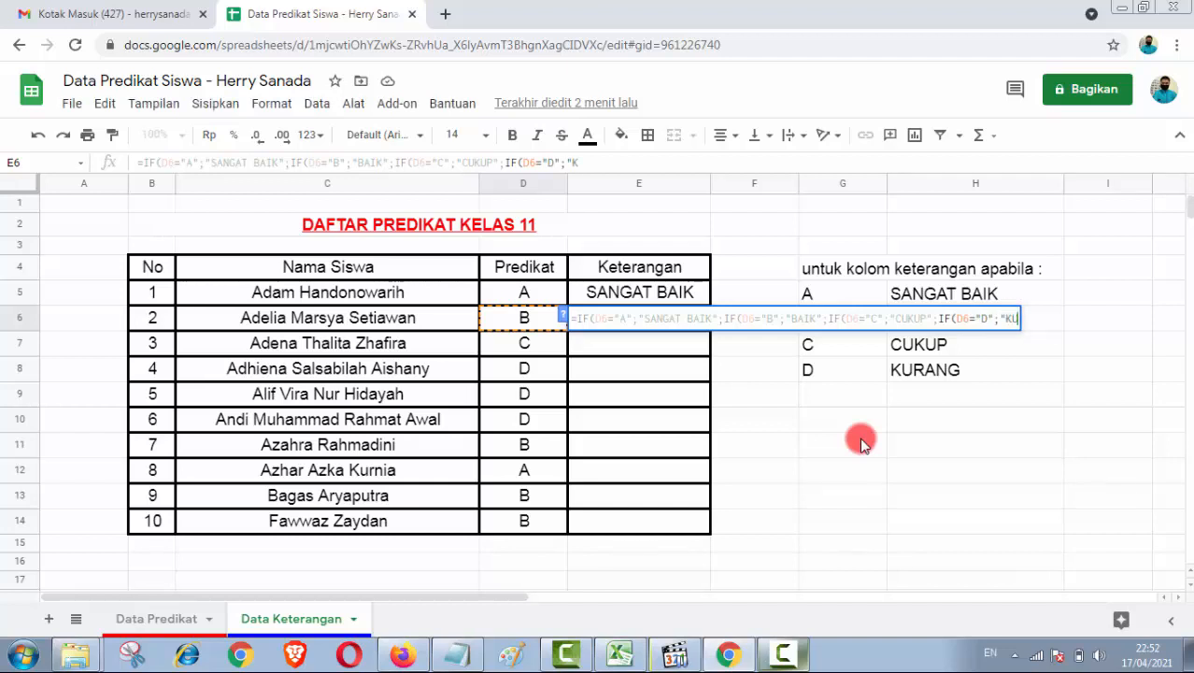
type("RANG\"")
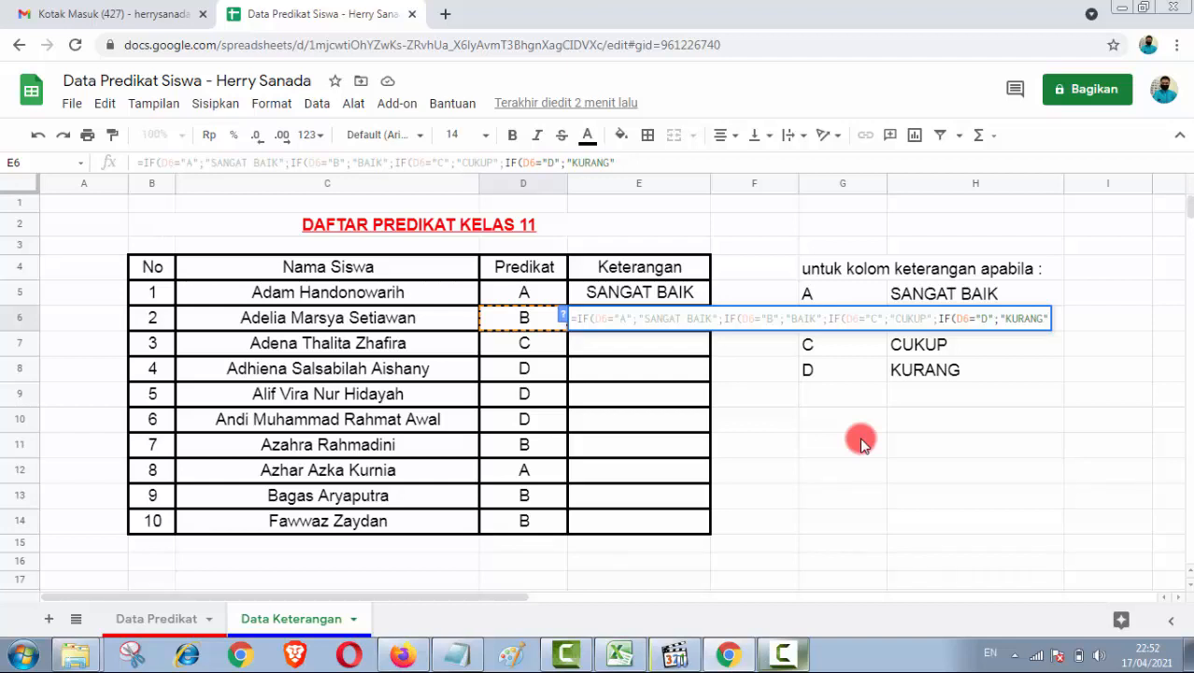
- Close all four IF parentheses of the E6 formula, enter it and fill the Keterangan column down to E14
type("))")
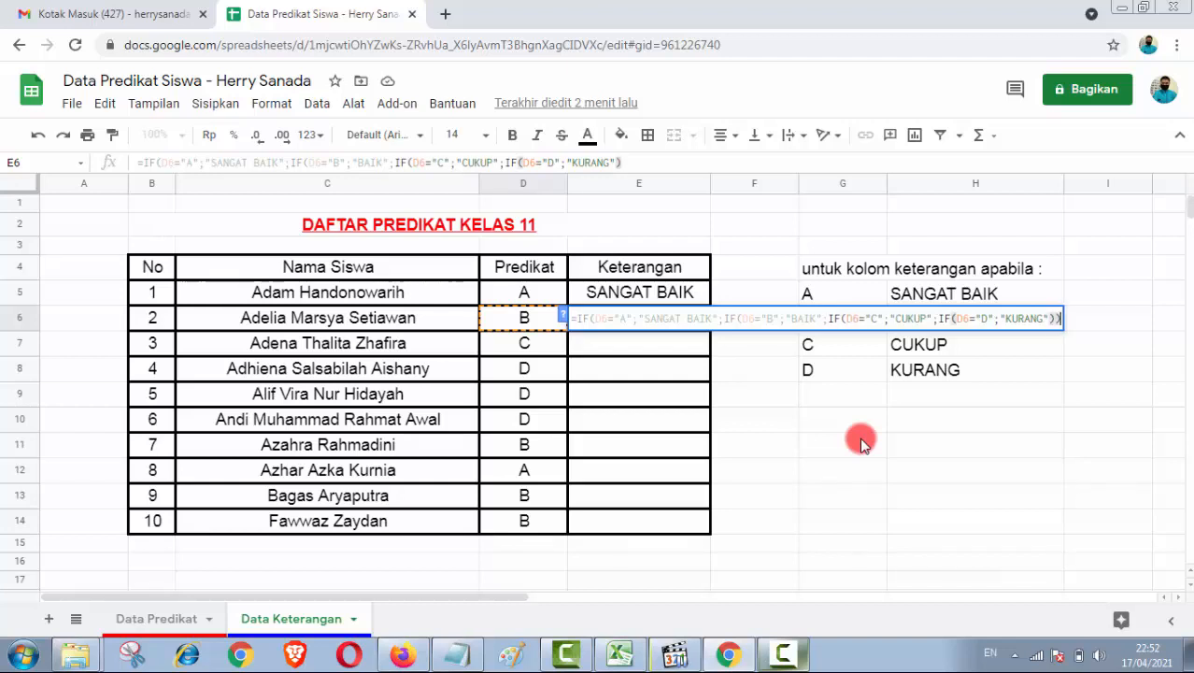
type(")")
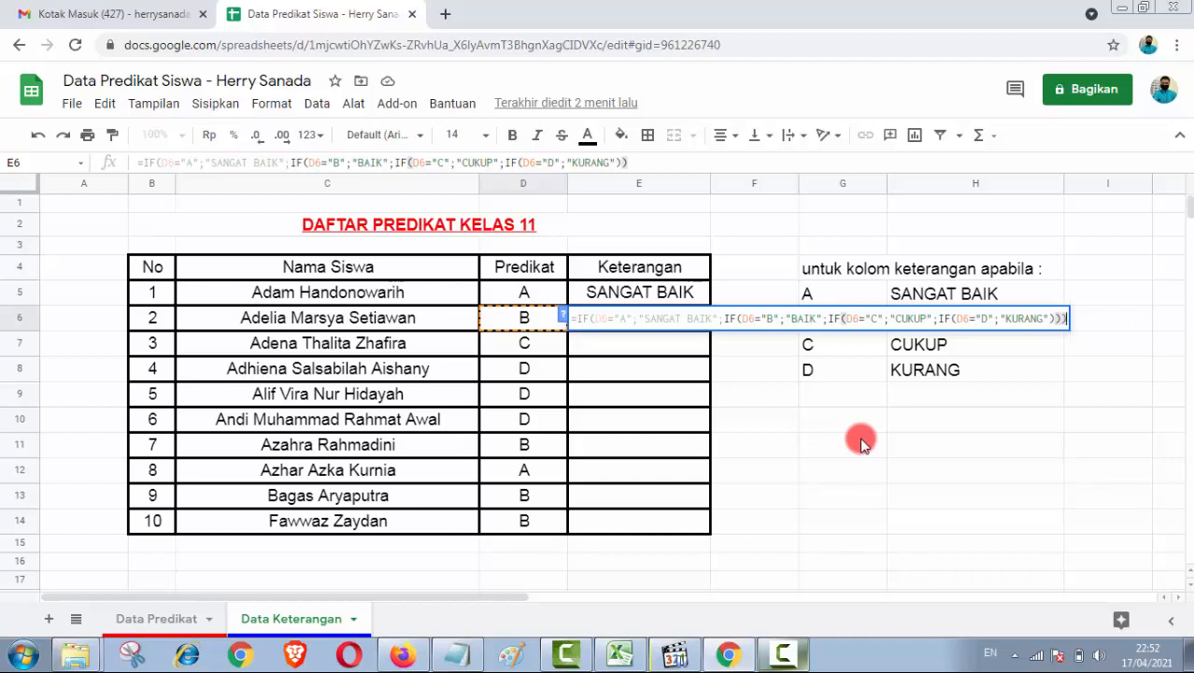
type(")")
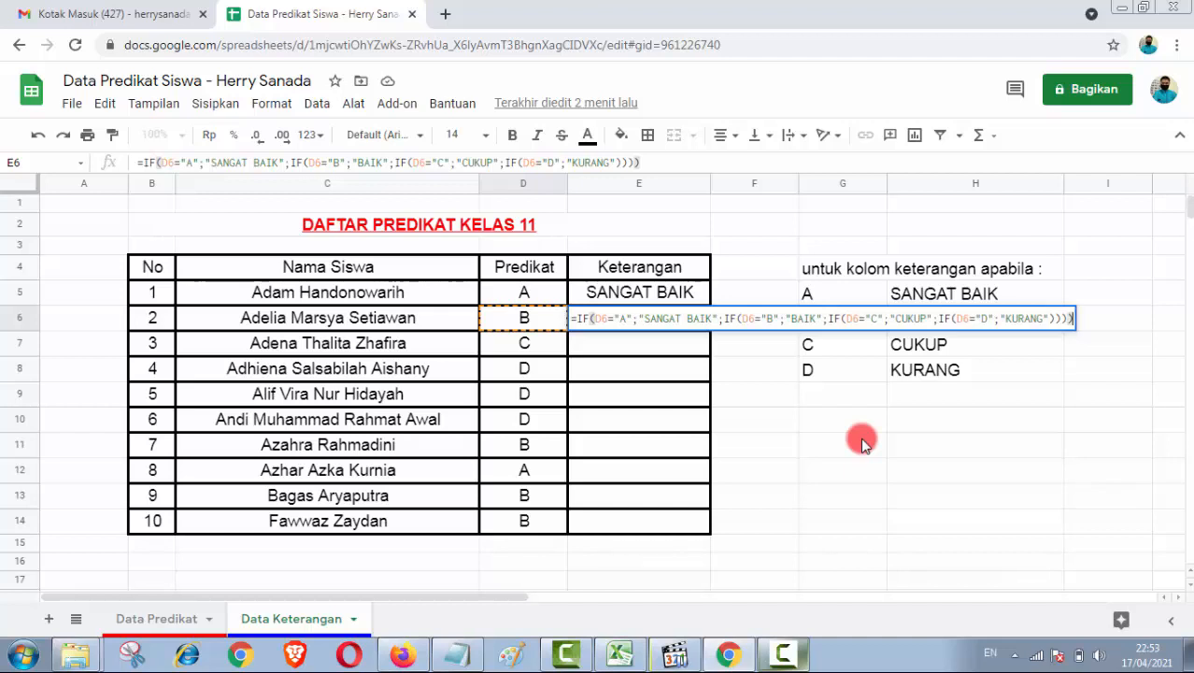
key("Return")
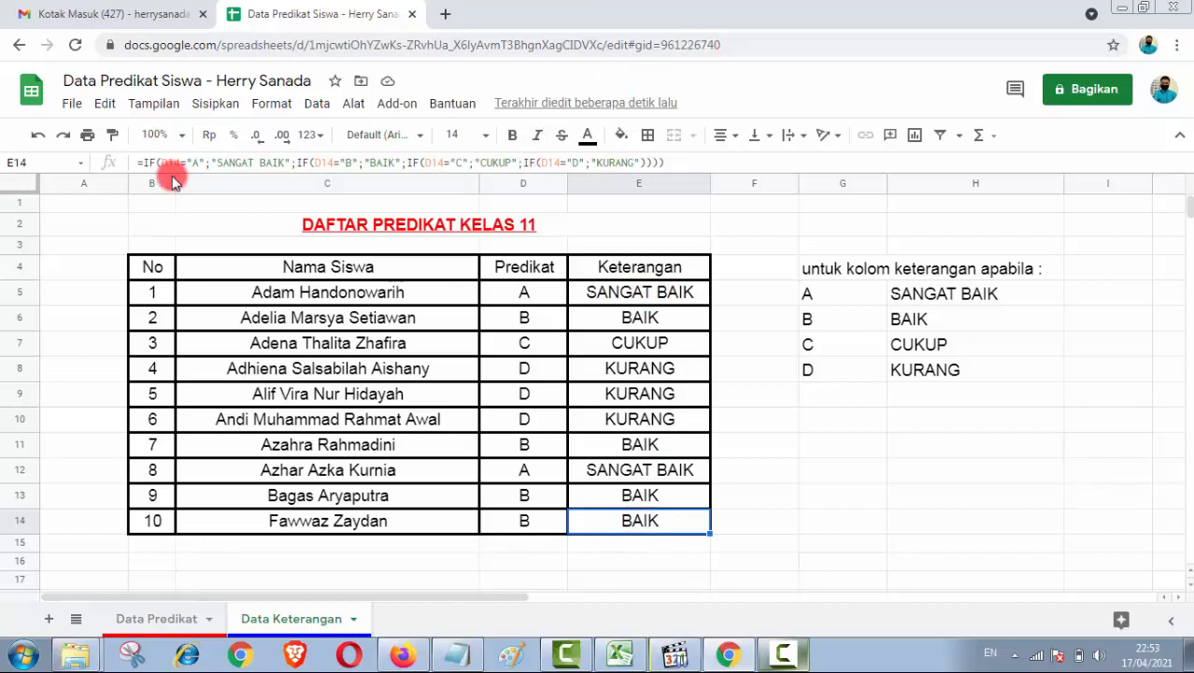
- Examine the complete nested IF formula of the last student's Keterangan in E14 without changing it
left_click(703, 163)
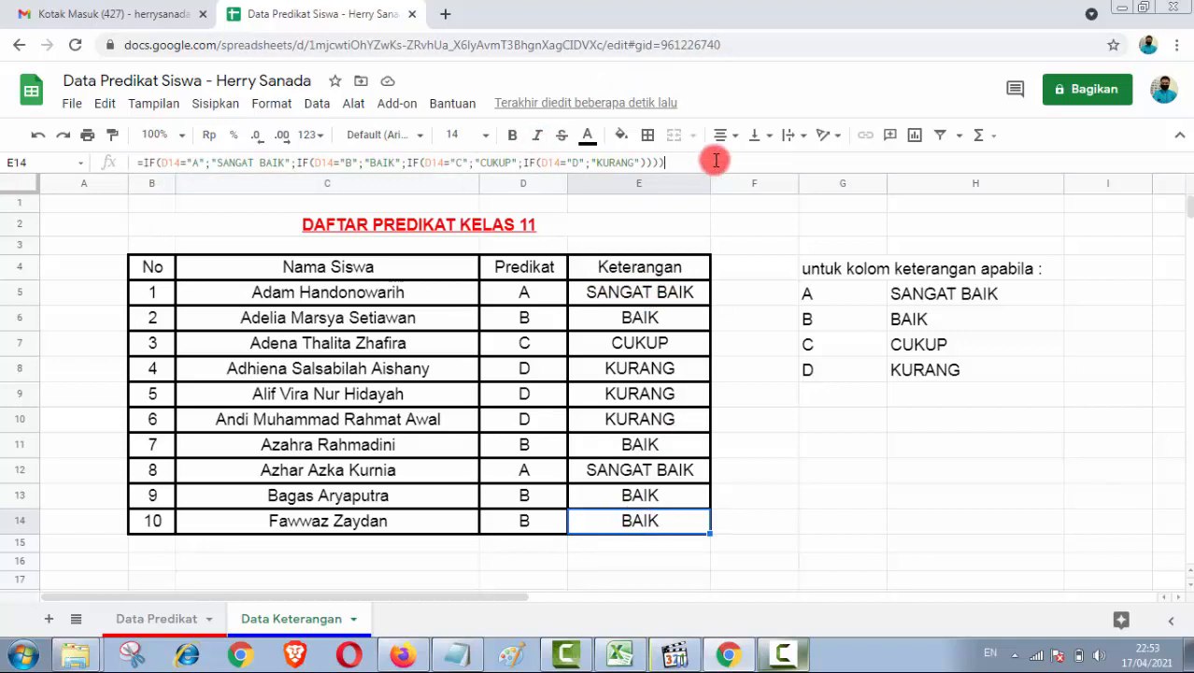
left_click_drag(702, 163, 113, 160)
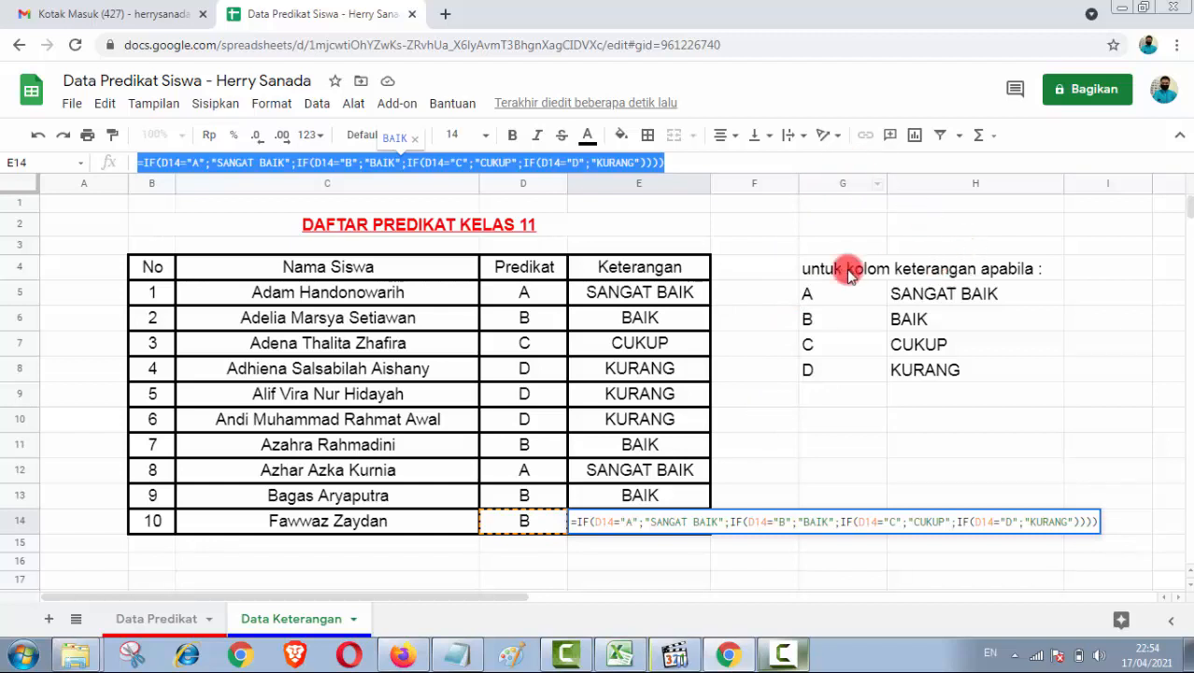
left_click(734, 165)
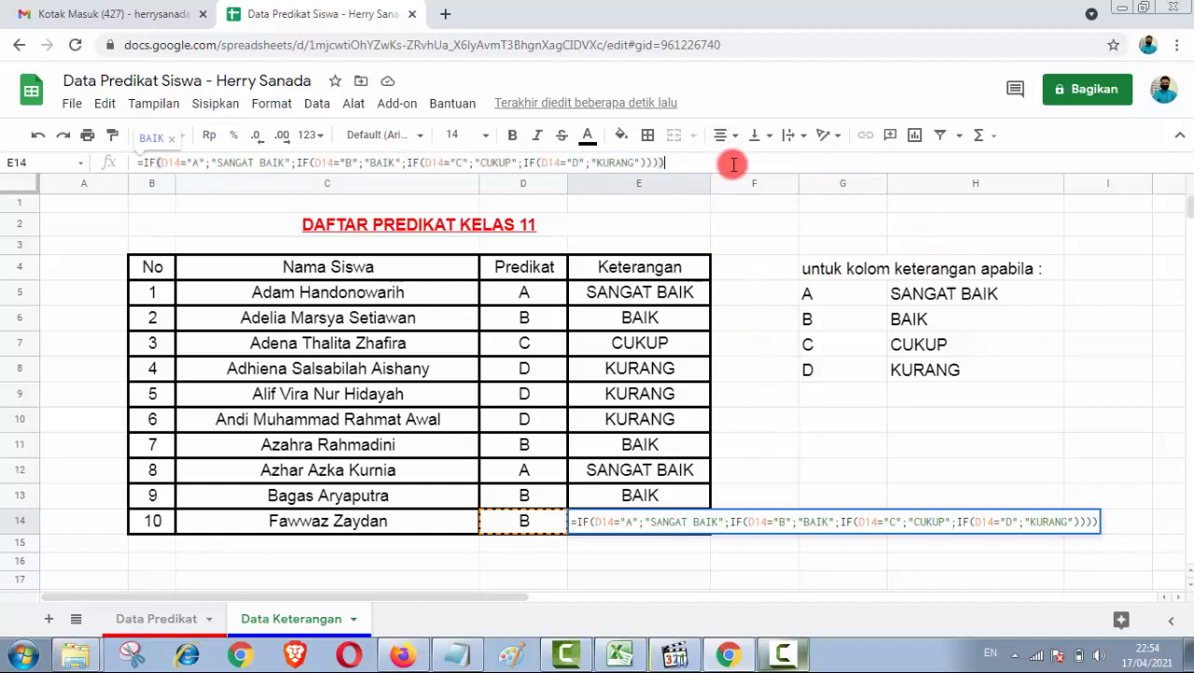
key("Return")
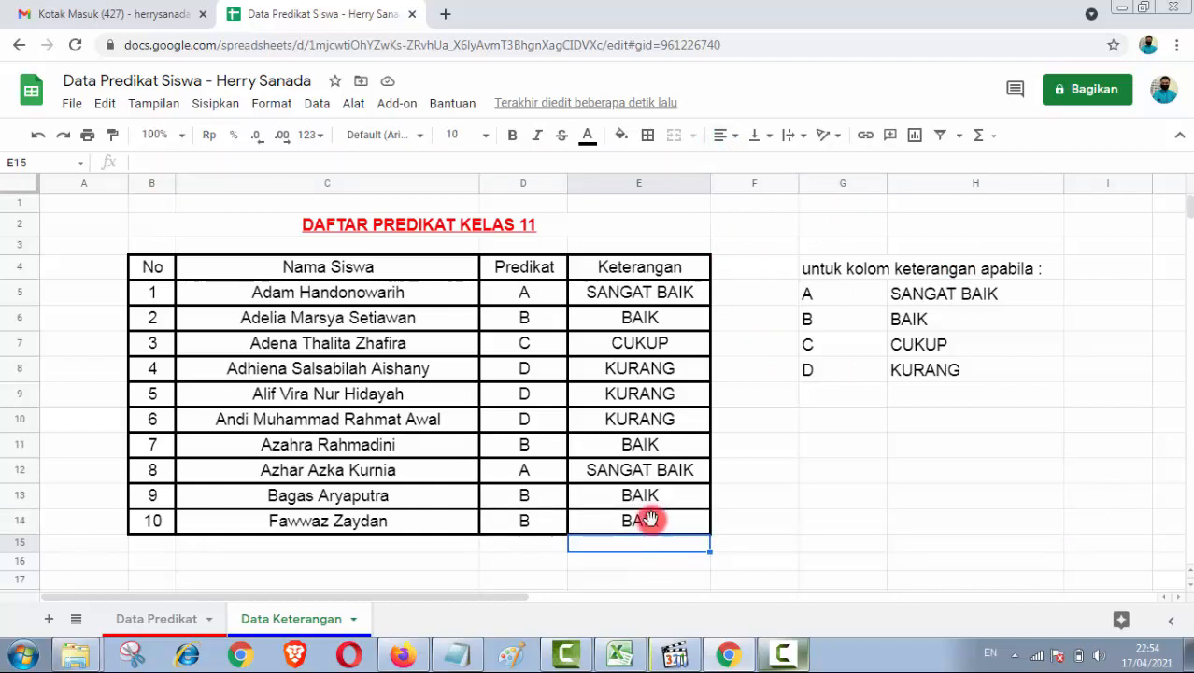
left_click(632, 522)
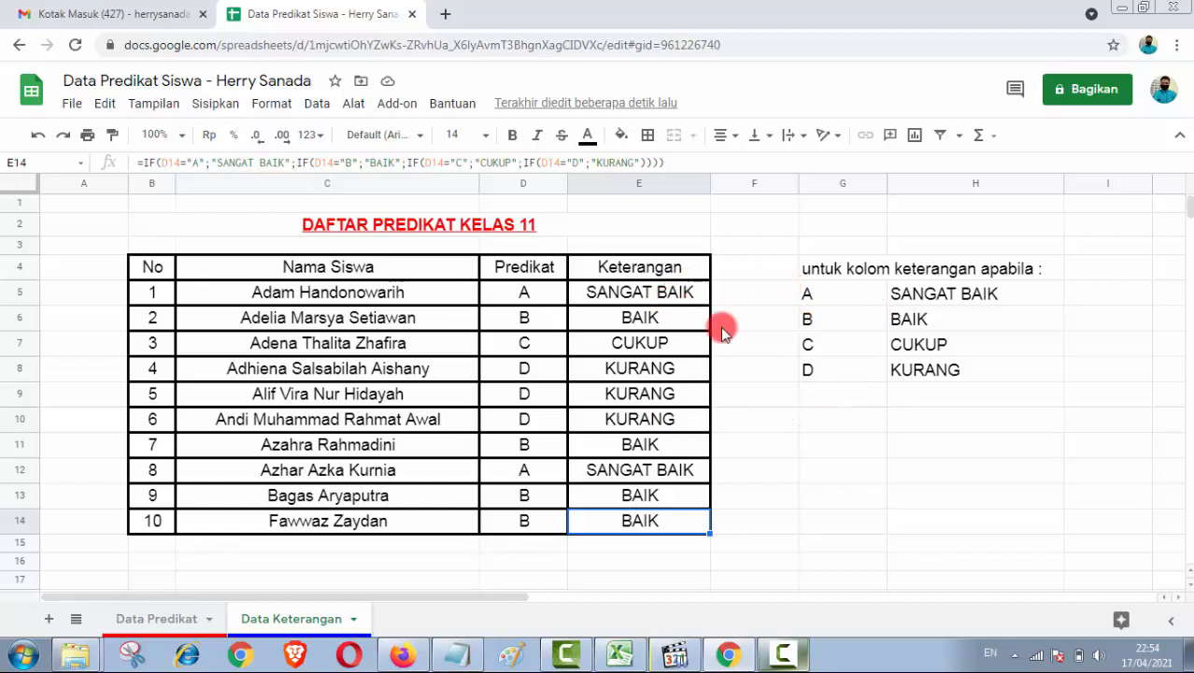
- Check the cell references in the Keterangan formulas row by row from E6 to E13
left_click(669, 325)
left_click(667, 345)
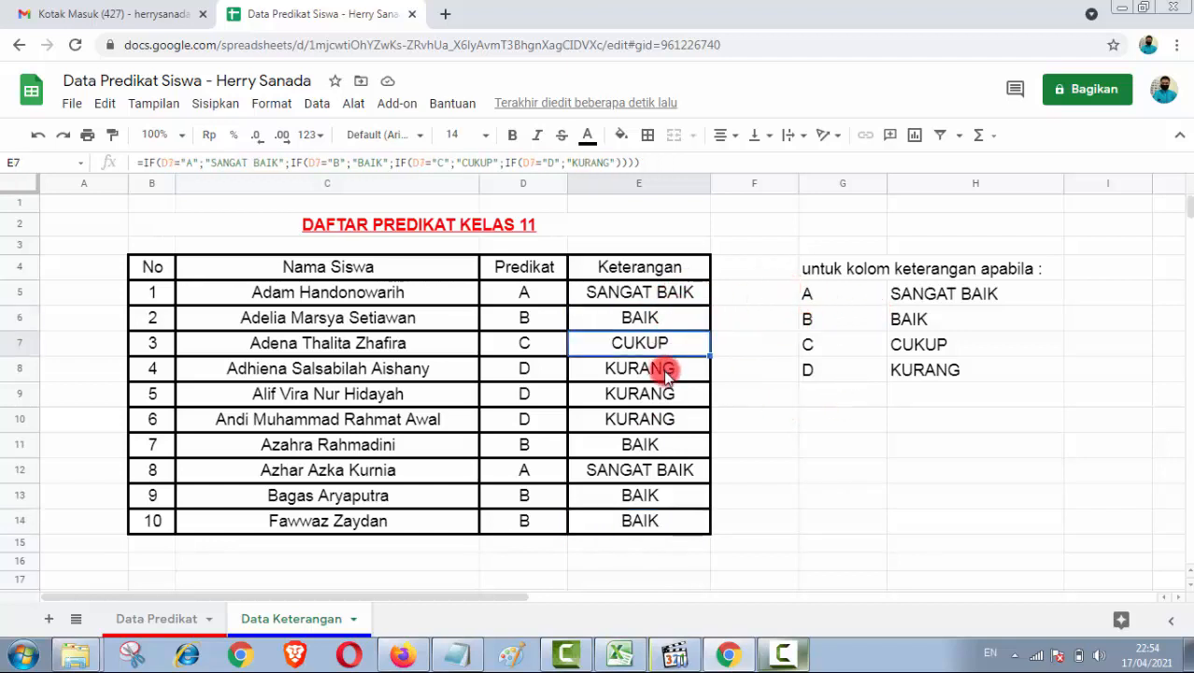
left_click(666, 372)
left_click(666, 397)
left_click(669, 420)
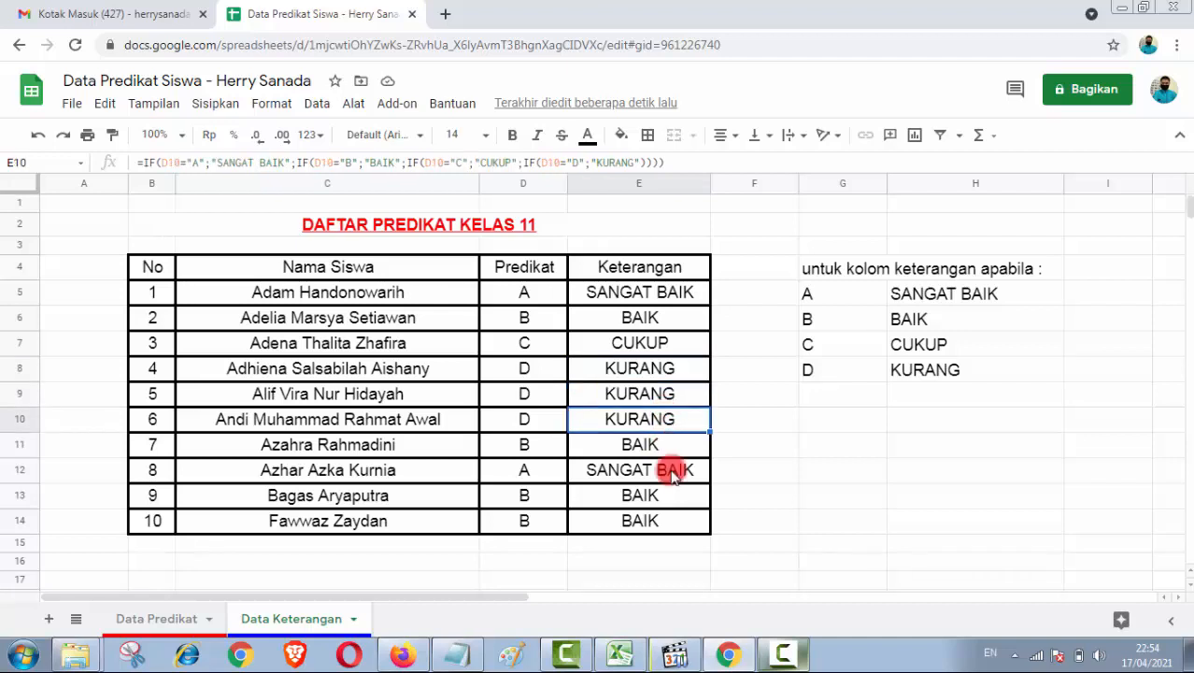
left_click(672, 452)
left_click(672, 477)
left_click(670, 490)
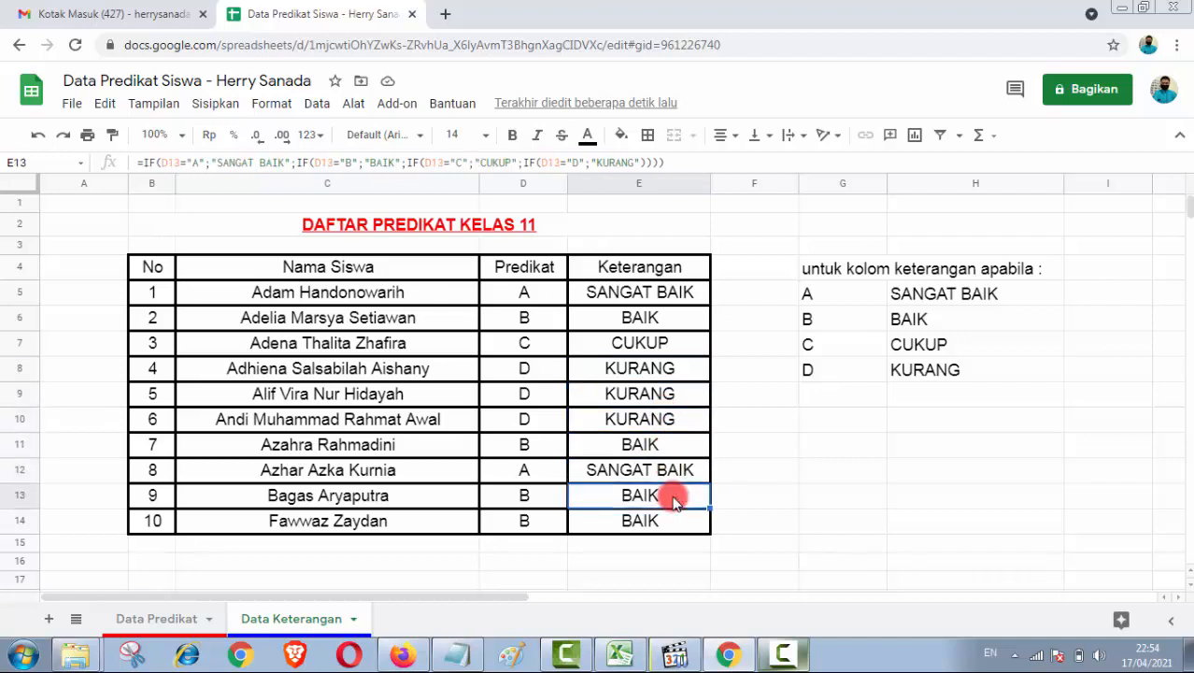
left_click(822, 495)
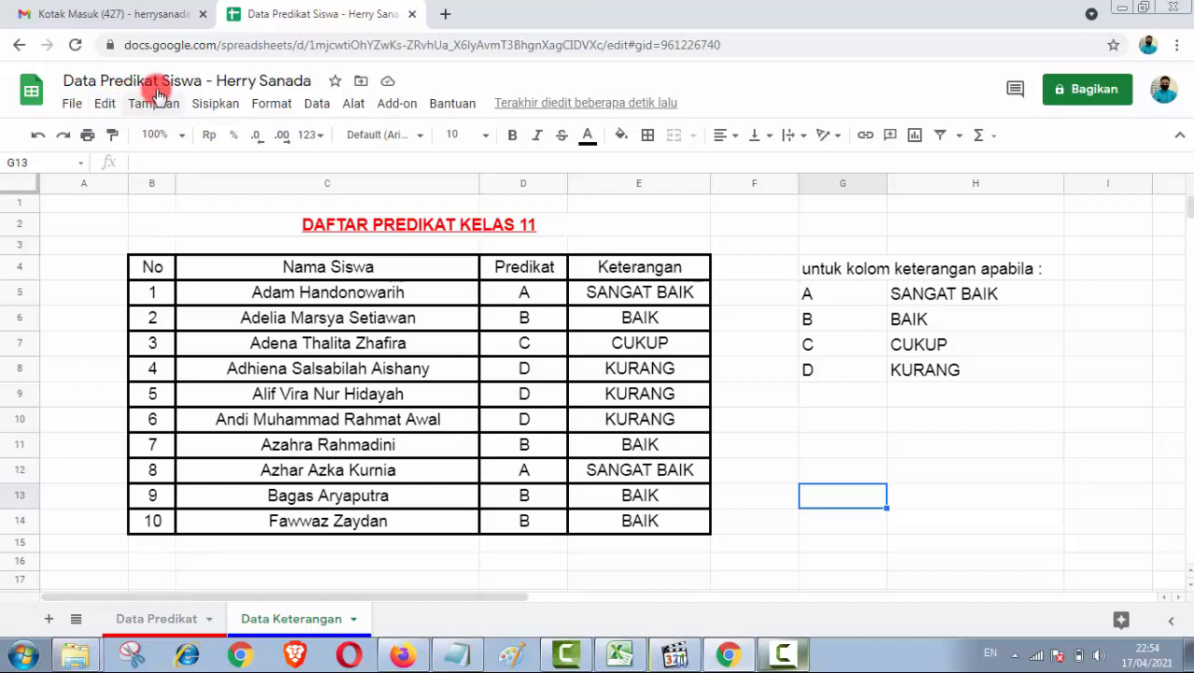
- Download the spreadsheet as a Microsoft Excel (.xlsx) file
left_click(75, 104)
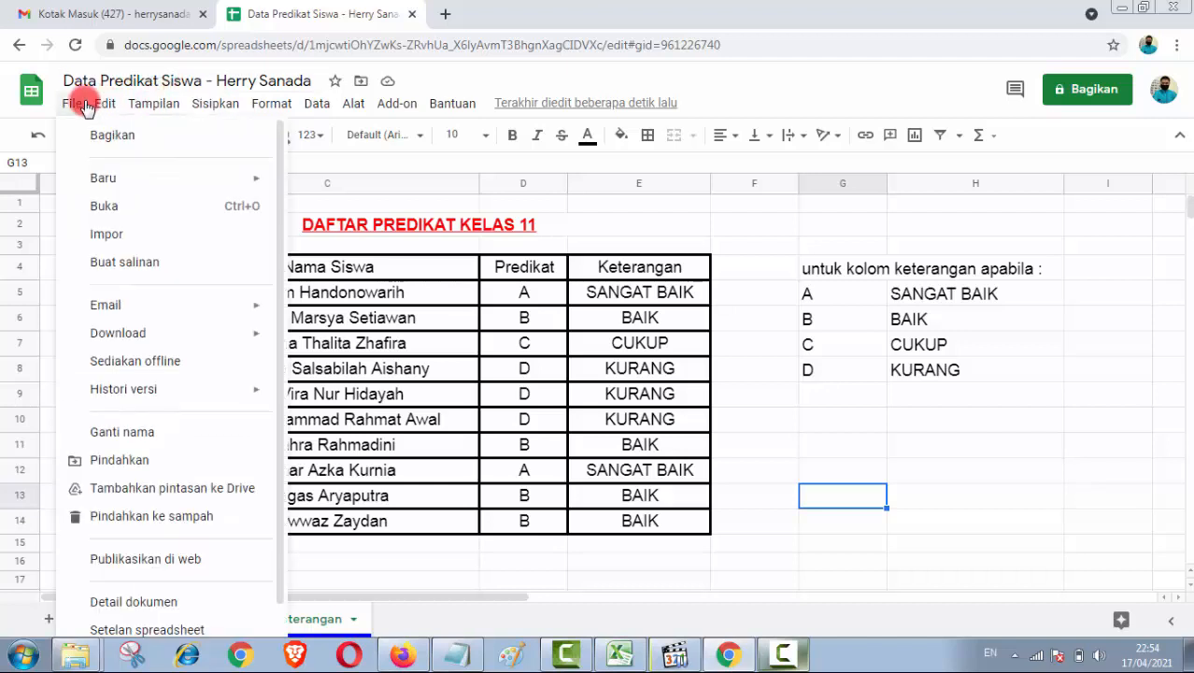
left_click(101, 182)
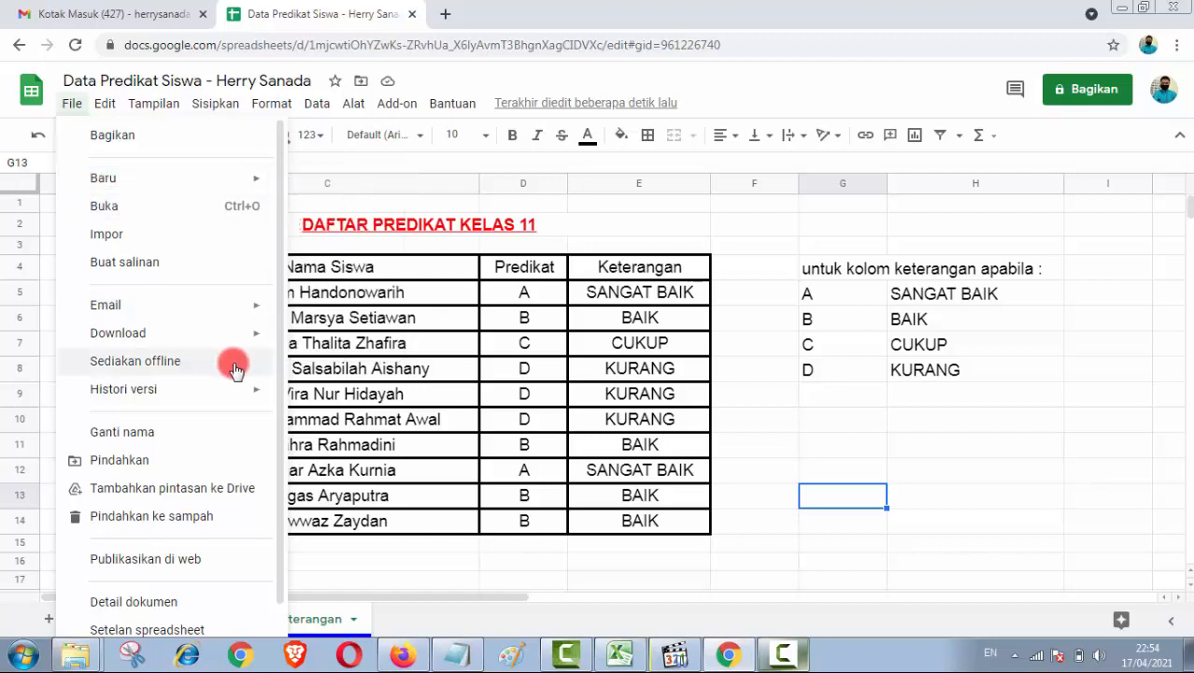
mouse_move(258, 331)
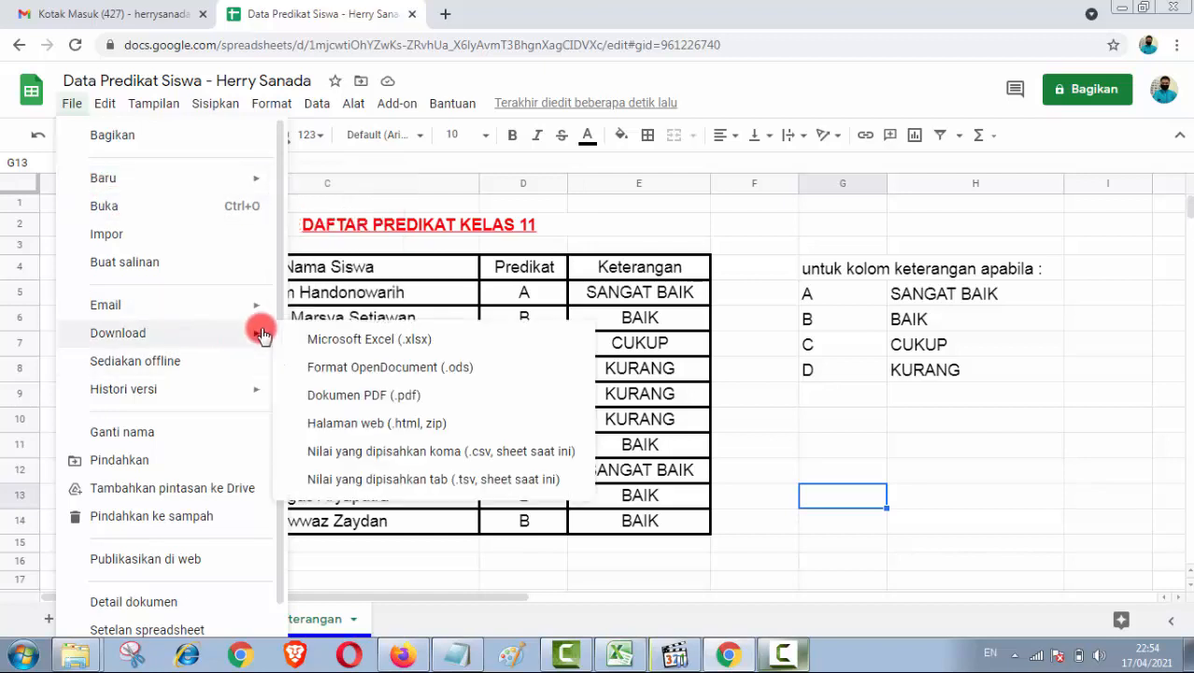
left_click(454, 344)
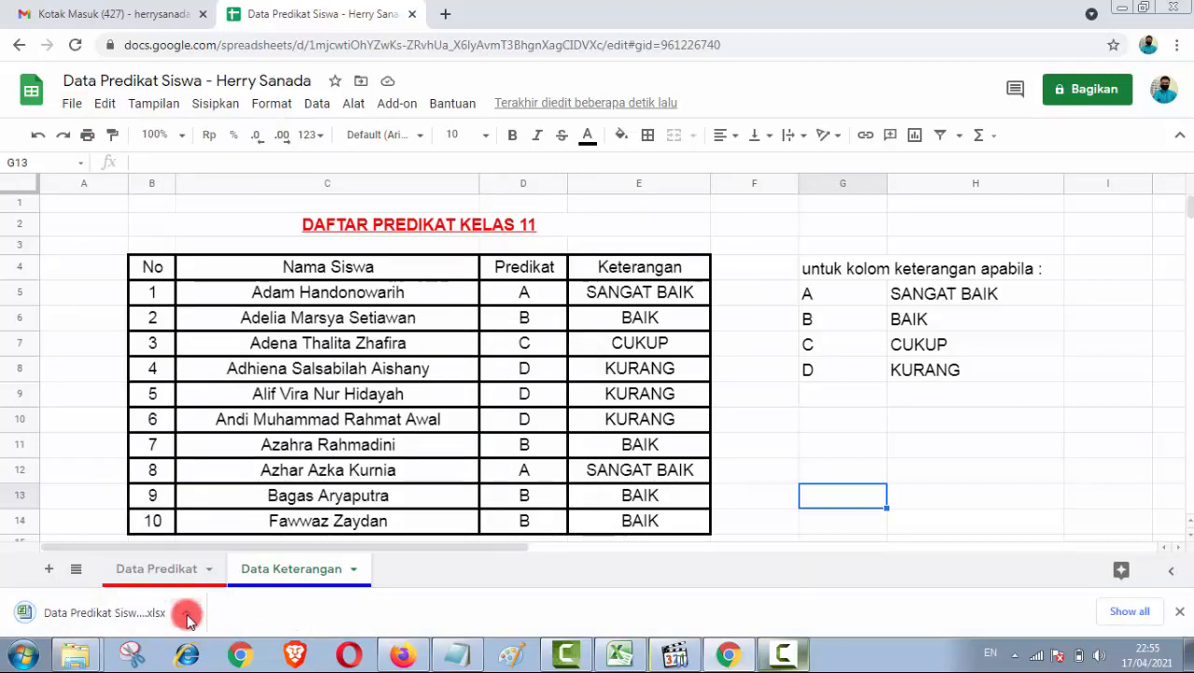
- Show the downloaded Data Predikat Siswa workbook in its Downloads folder and cut the file
left_click(186, 613)
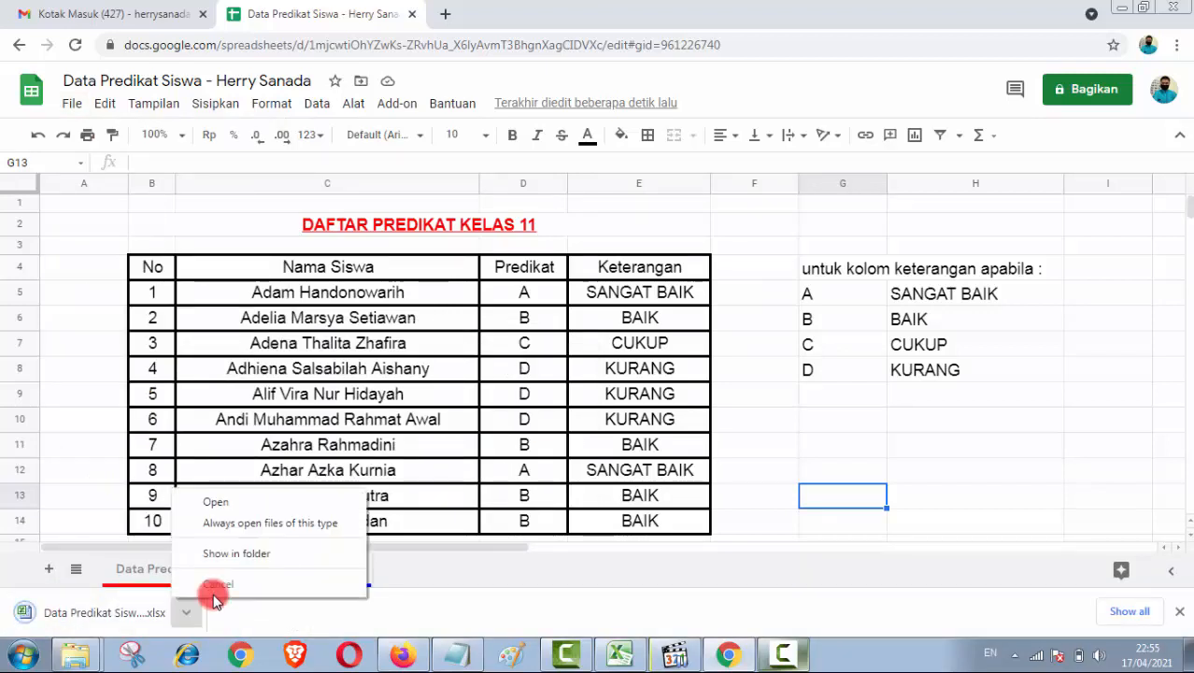
left_click(266, 555)
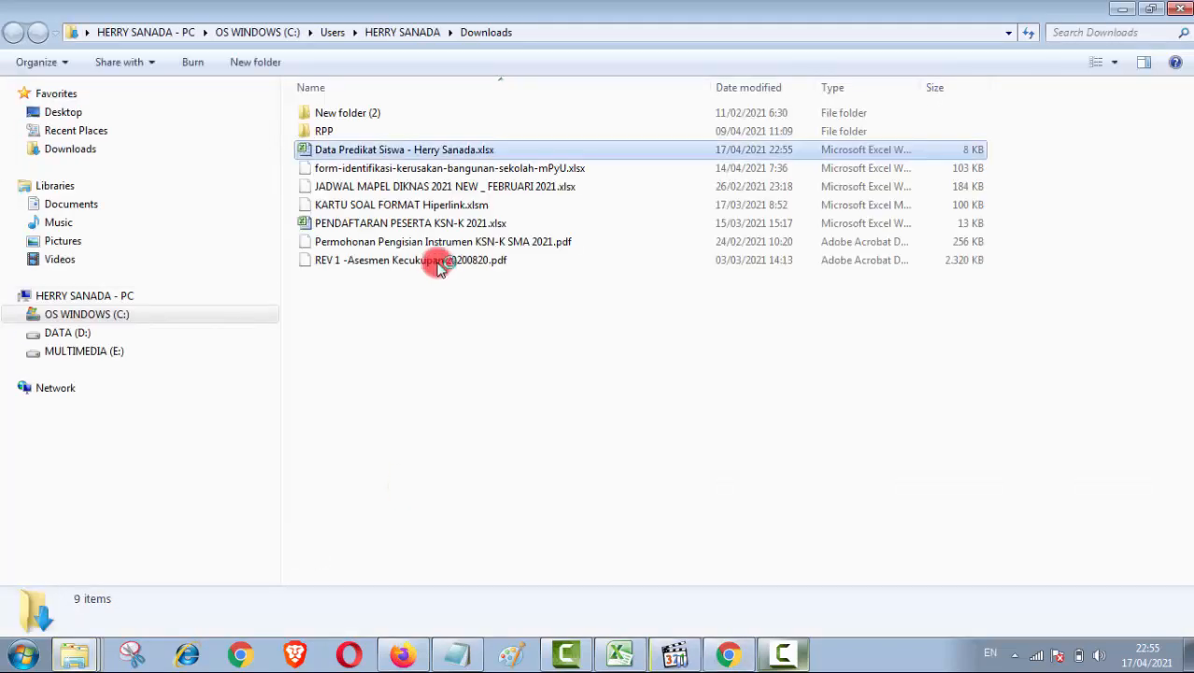
right_click(532, 148)
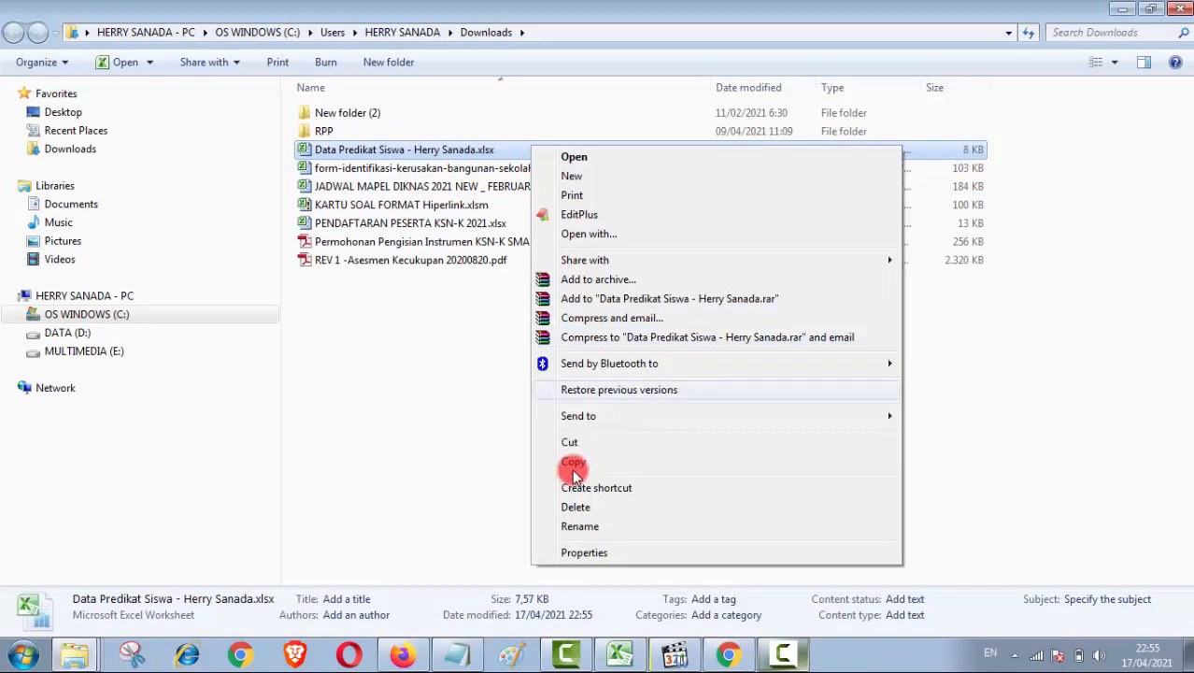
left_click(577, 442)
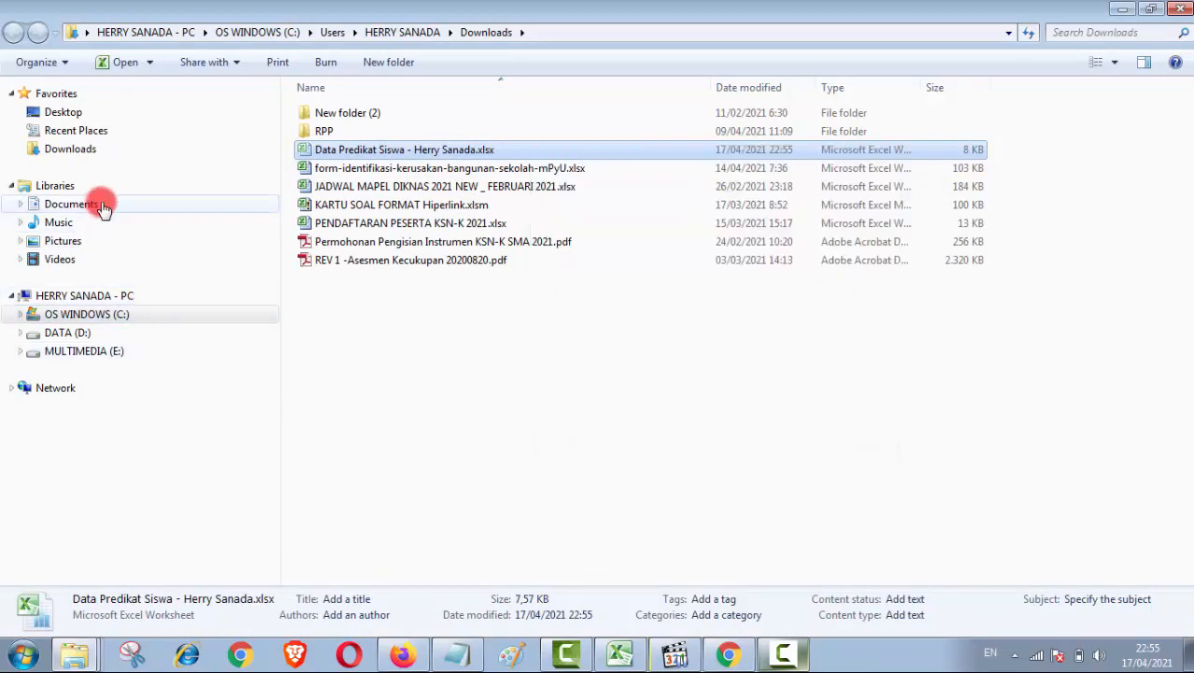
- Paste the workbook file into the Tugas Informatika SMA GN folder of the Documents library
left_click(102, 206)
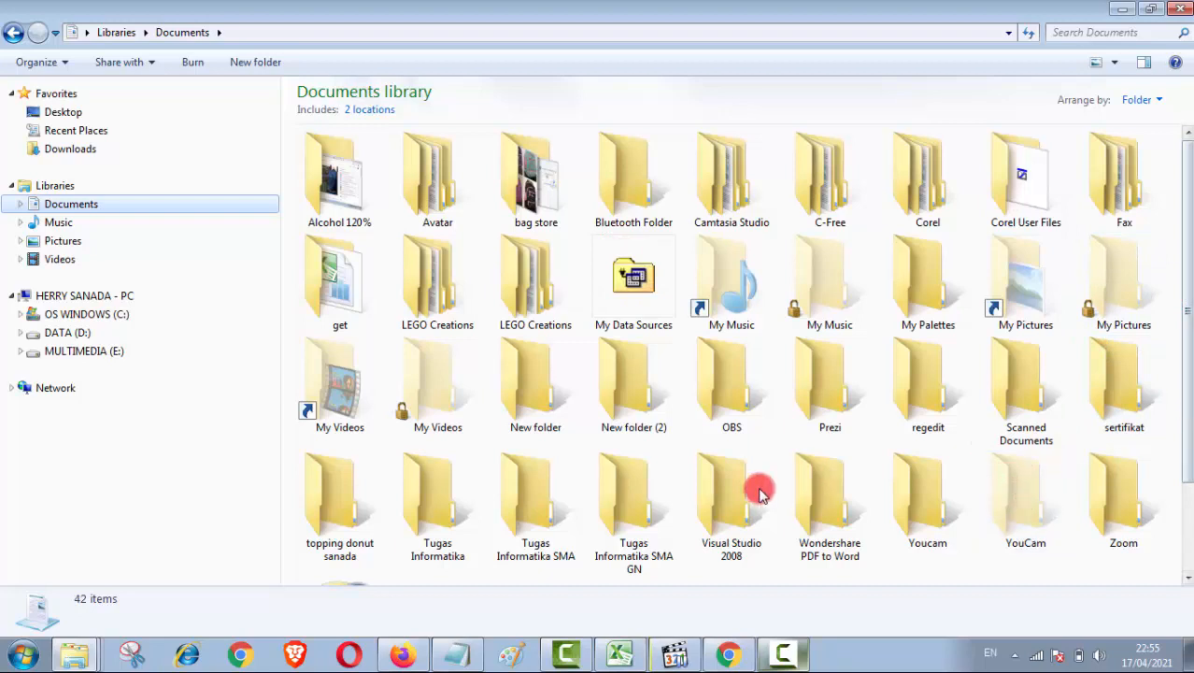
left_click(652, 492)
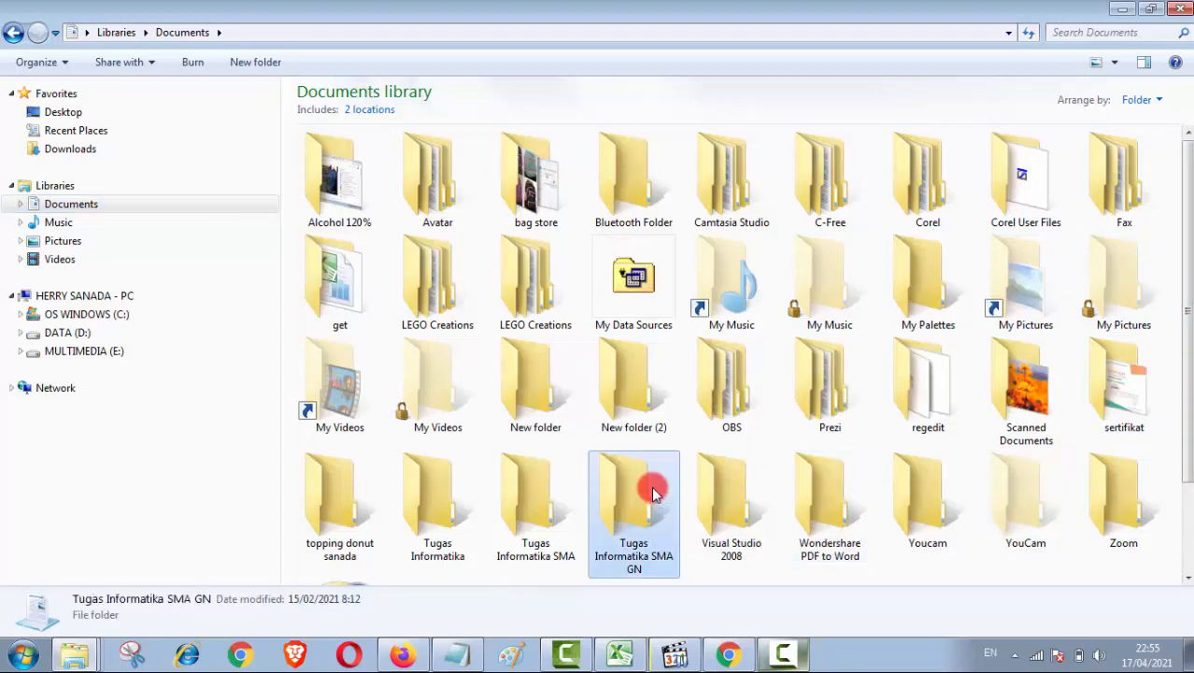
double_click(652, 493)
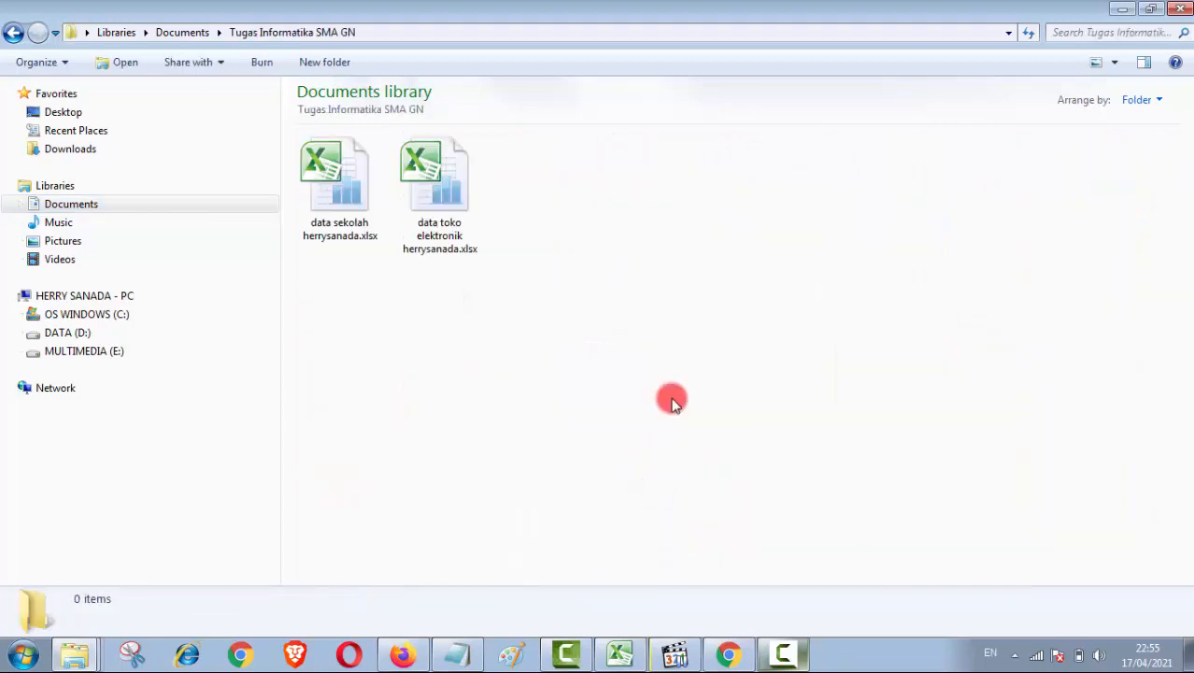
right_click(664, 171)
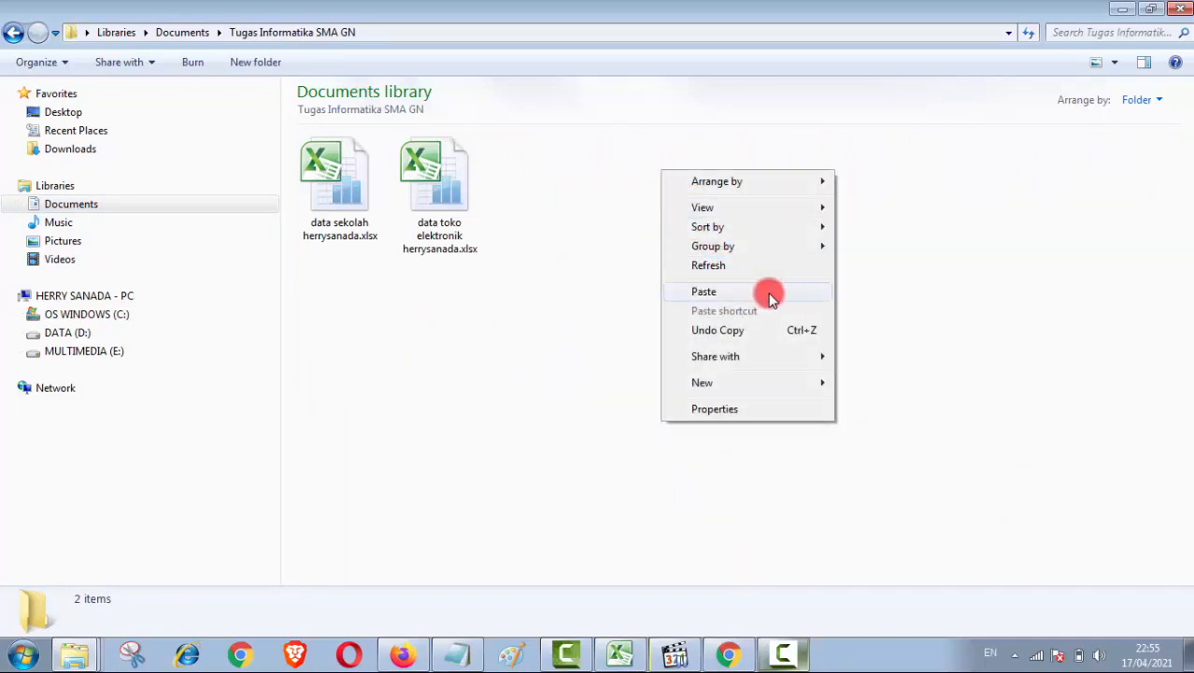
left_click(764, 295)
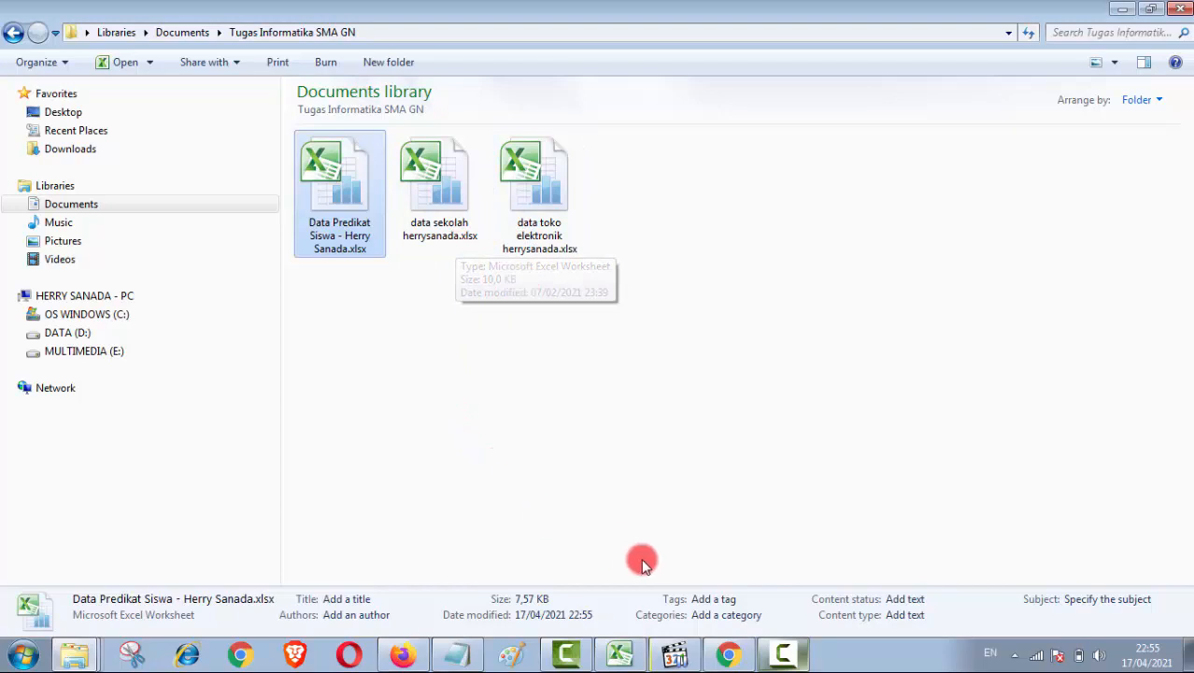
- Switch back to the spreadsheet in Chrome and add the teacher's e-mail address as a sharing recipient with the Editor role
left_click(732, 657)
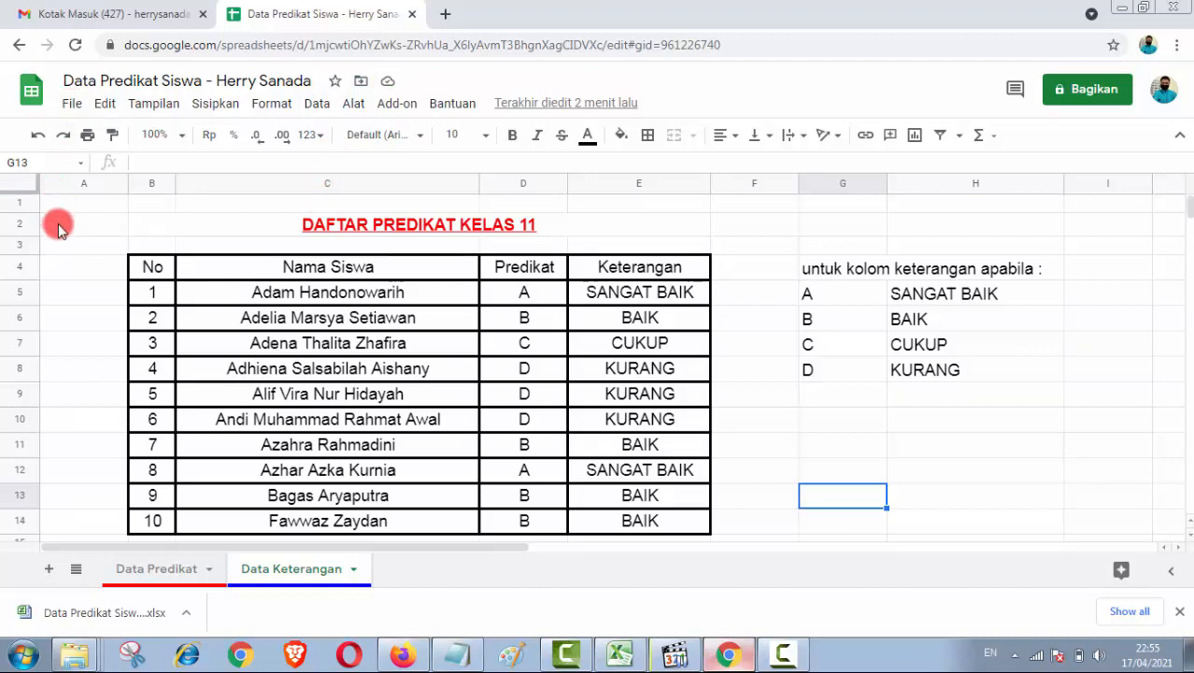
left_click(1107, 95)
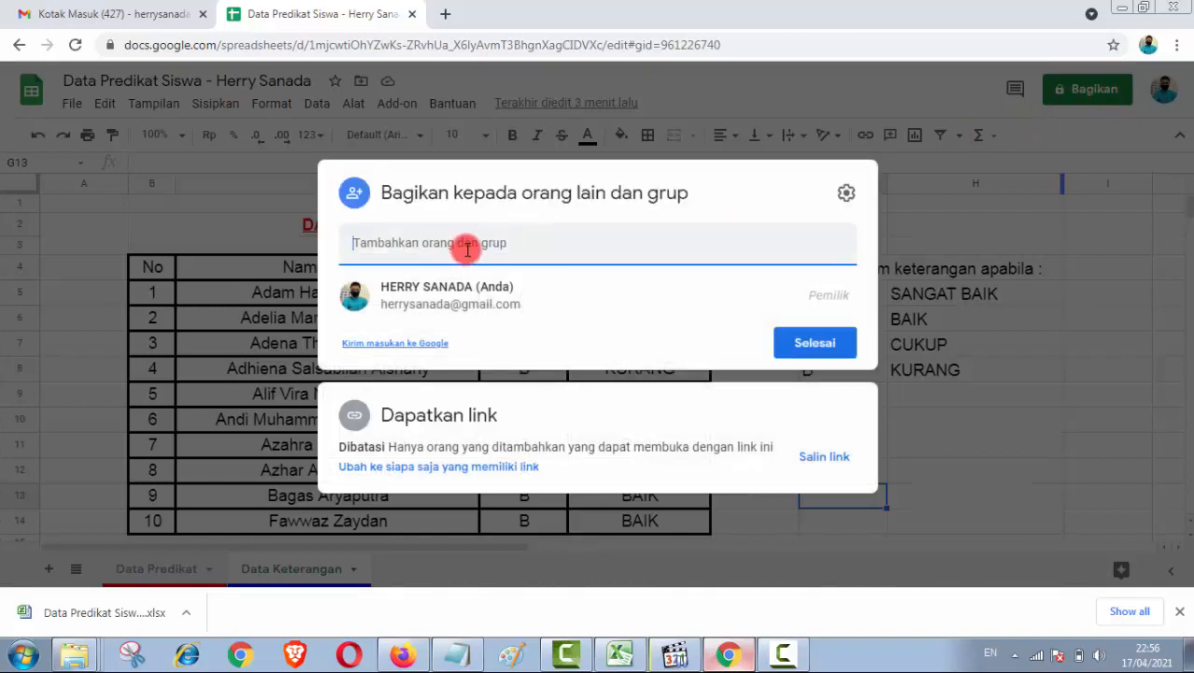
key("ctrl+v")
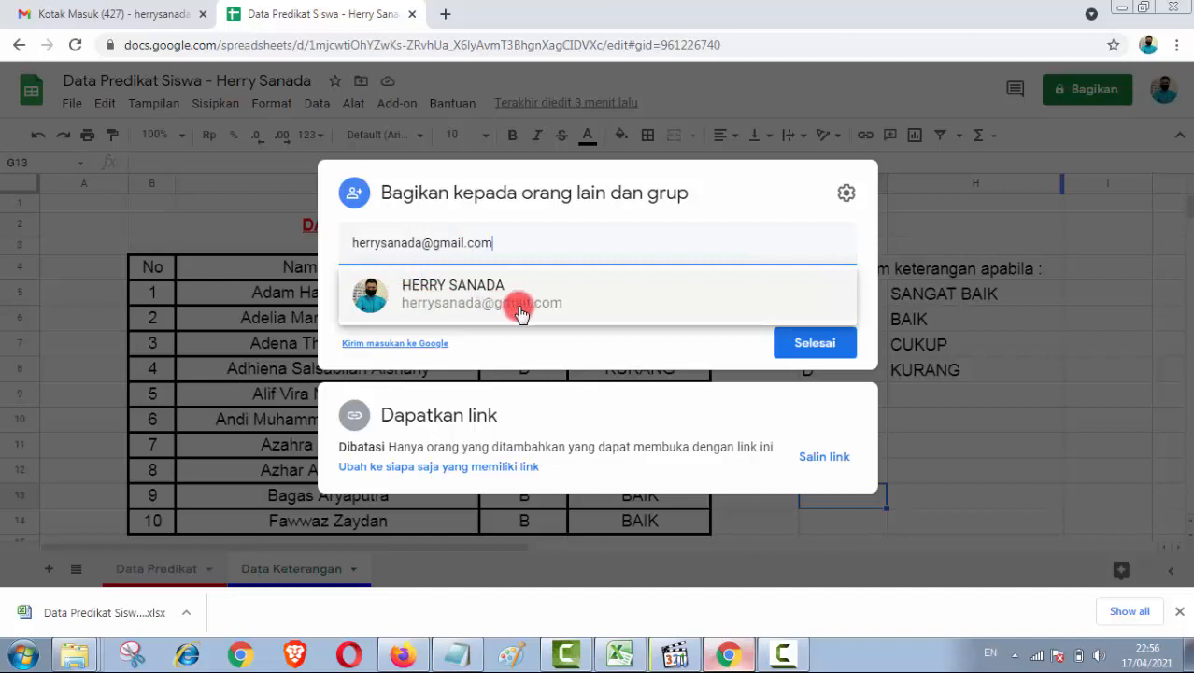
left_click(615, 280)
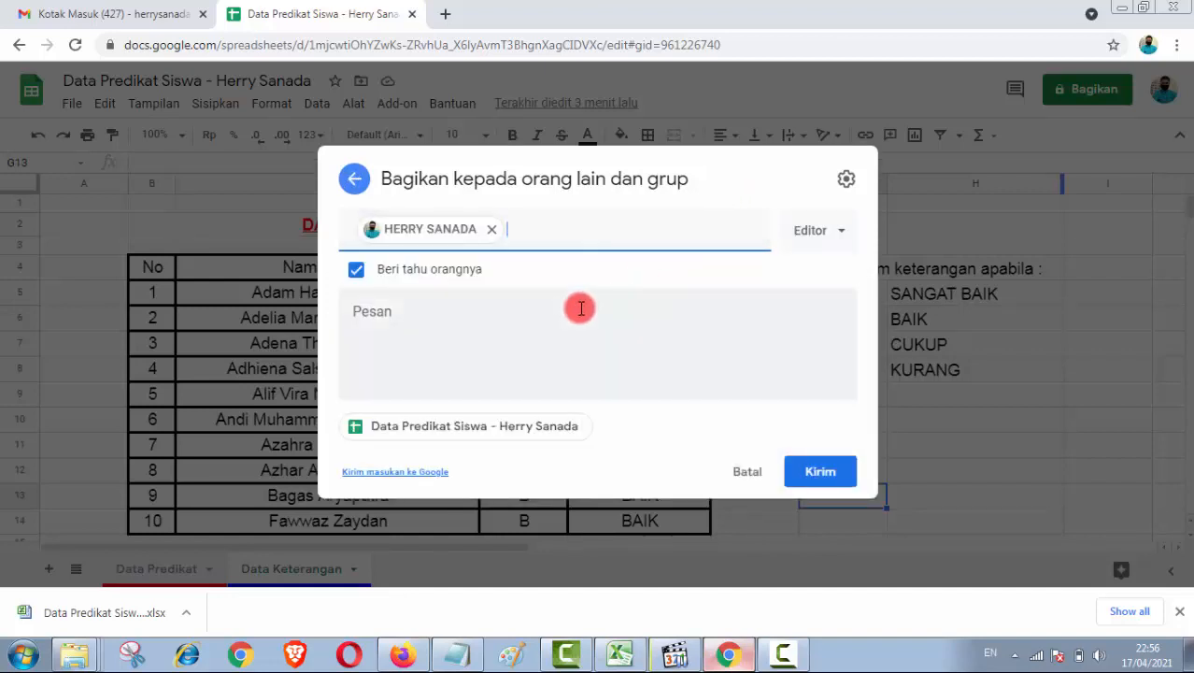
left_click(842, 233)
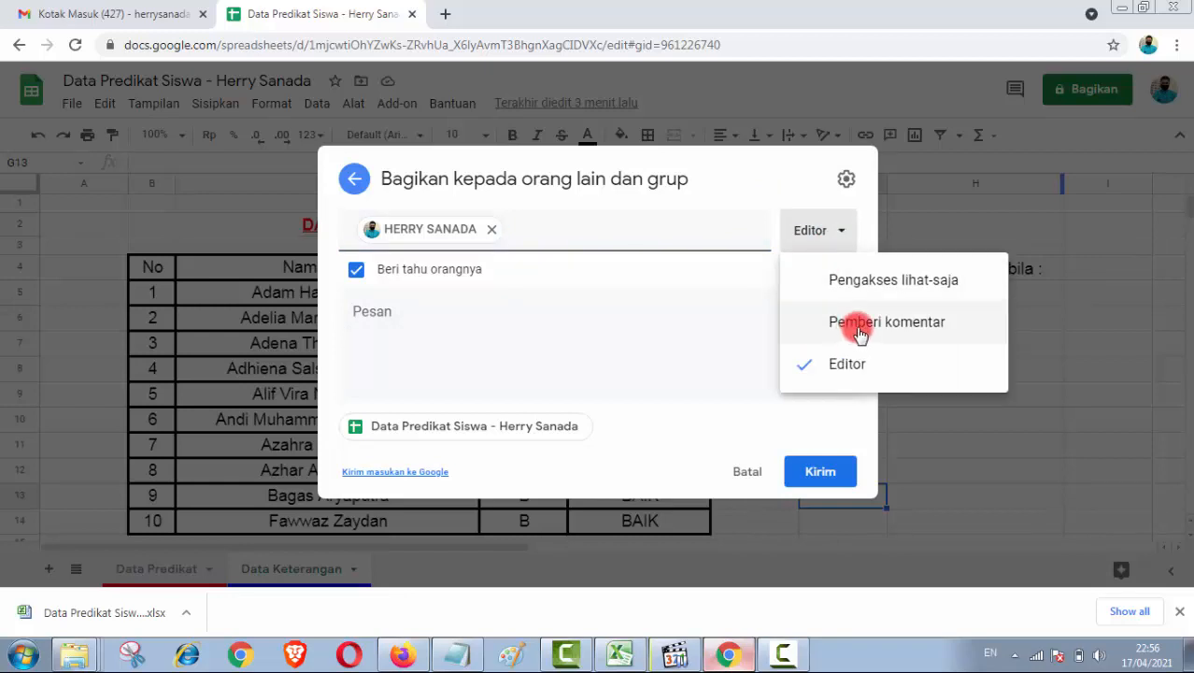
left_click(854, 367)
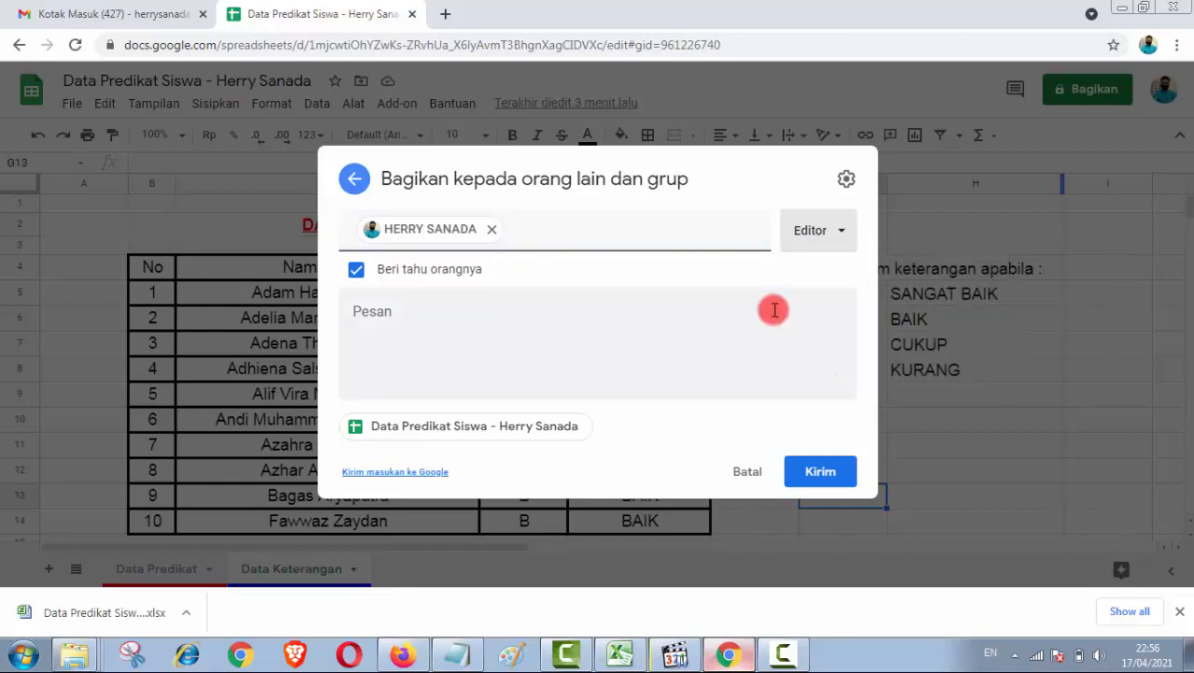
- Add the message "alhamdulillah sudah selesai mr, mohon diperiksa tugas data predikat siswa" and send the sharing invitation
left_click(625, 333)
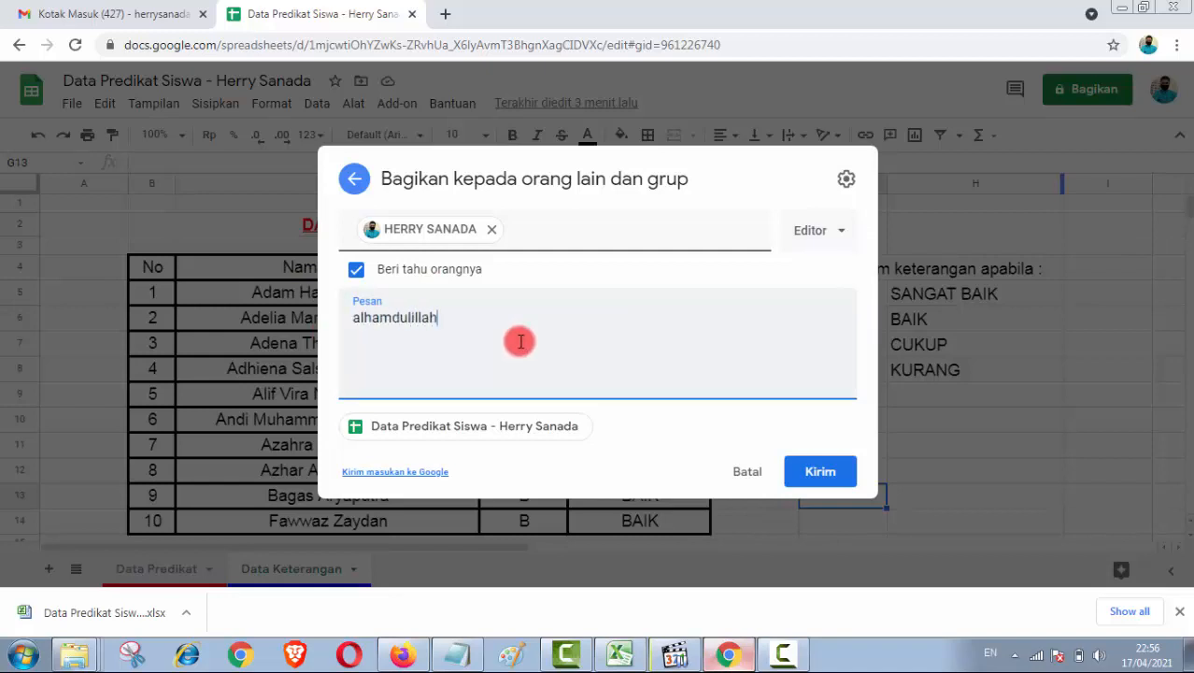
type("alhamdulillah sudah selesai mr, mohon diperiksa tugas data predika")
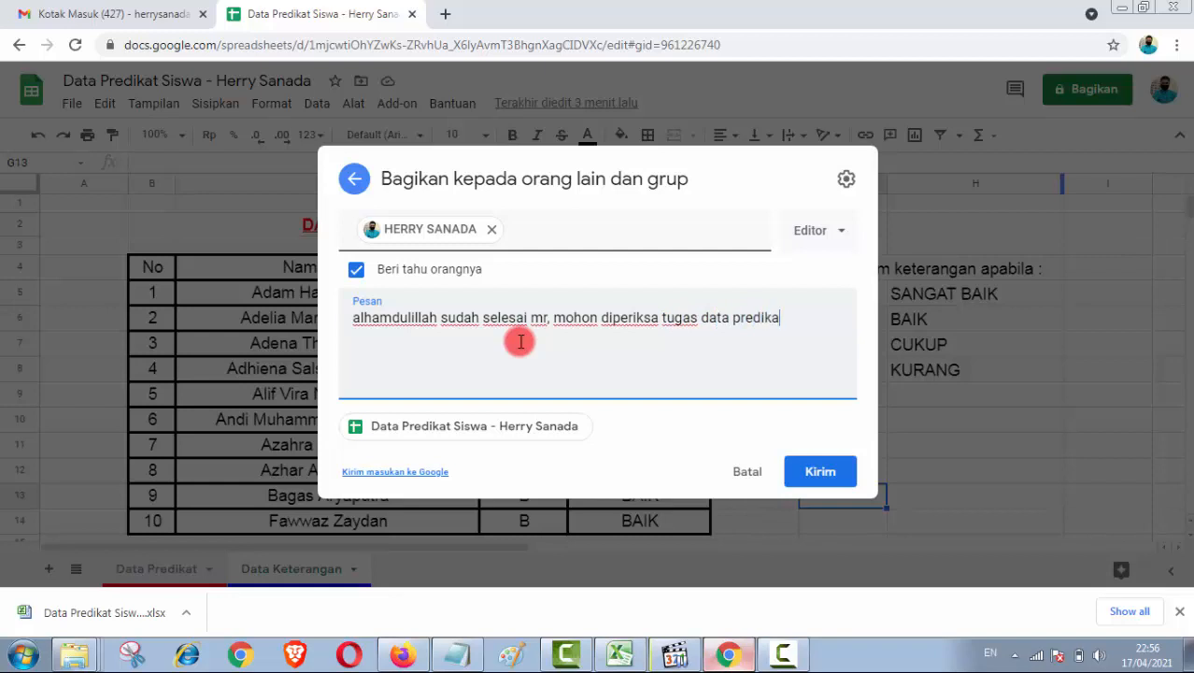
type("siswa")
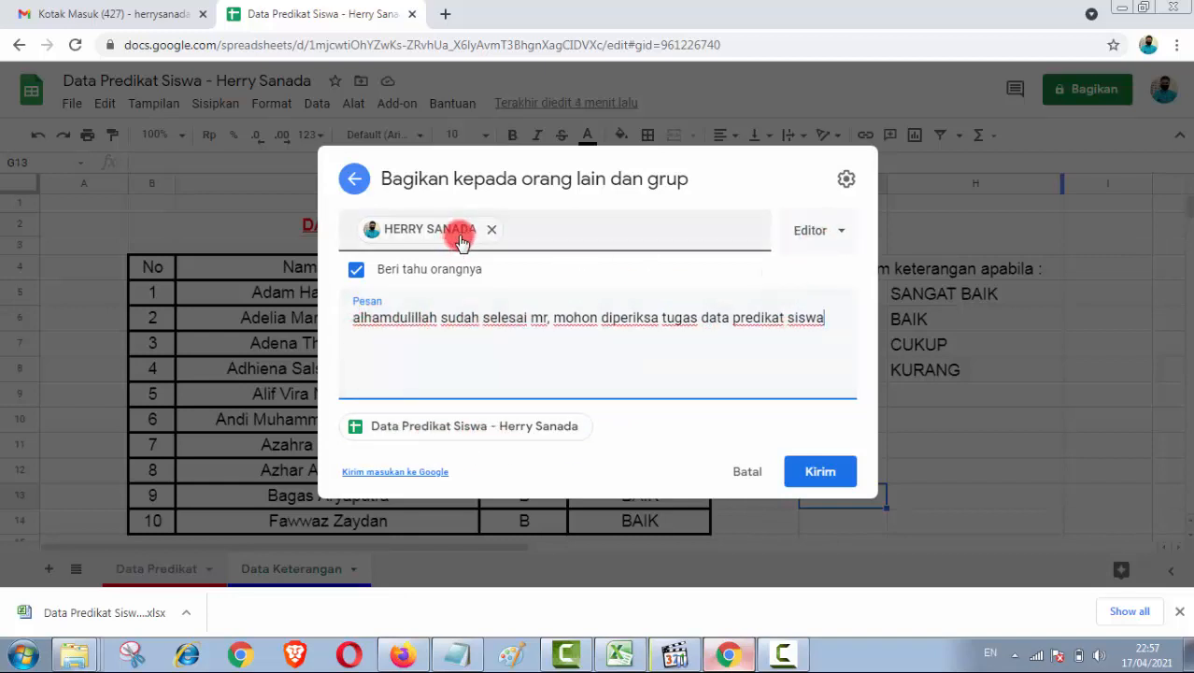
left_click(820, 472)
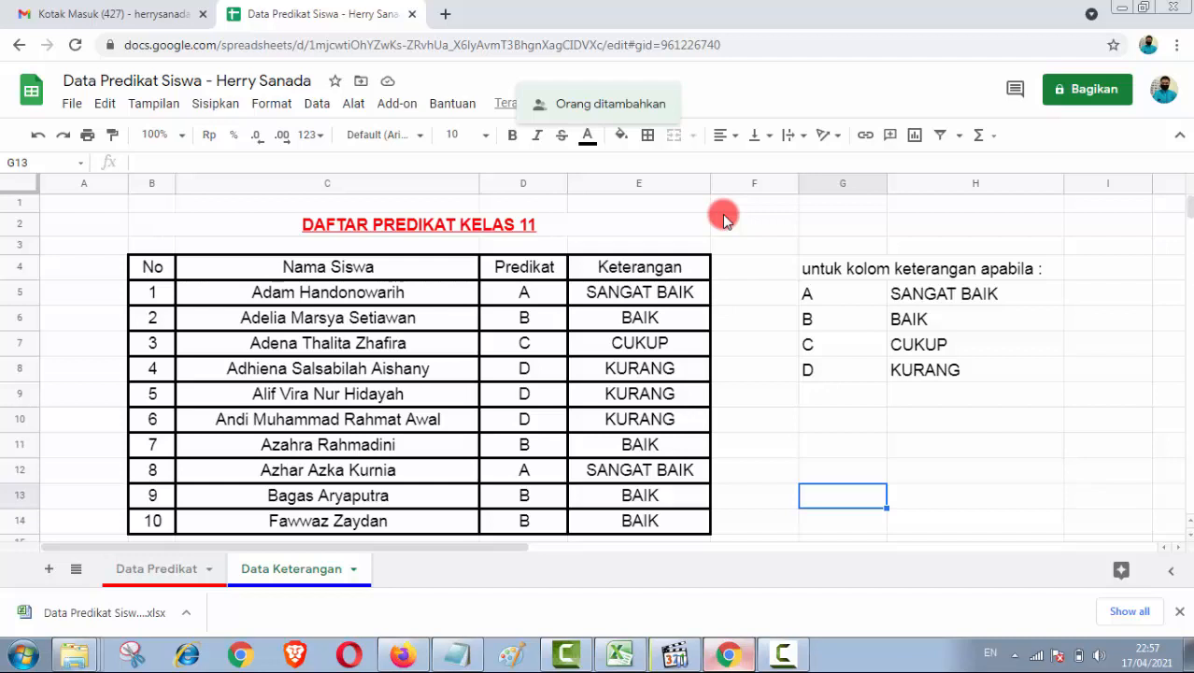
- Switch to Firefox, post the comment "mohon maaf mr, saya belum paham di bagian merger tabel" under the YouTube video, and return to the spreadsheet in Chrome
left_click(410, 650)
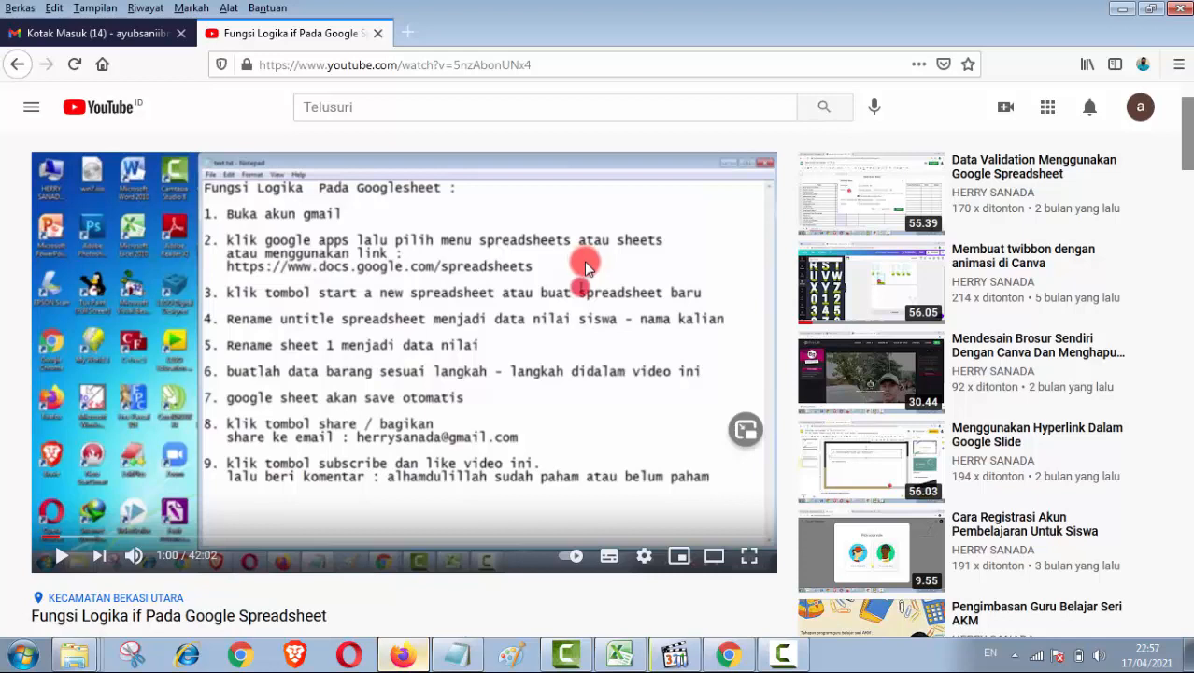
scroll(587, 271, "down", 3)
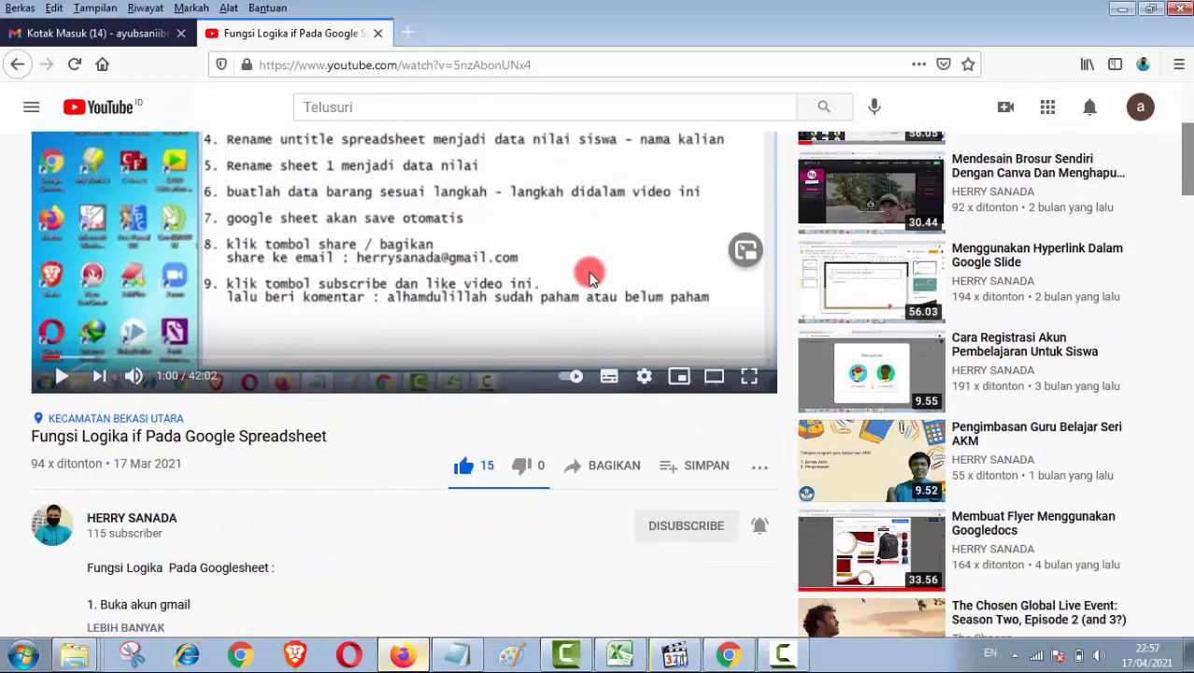
scroll(589, 274, "down", 3)
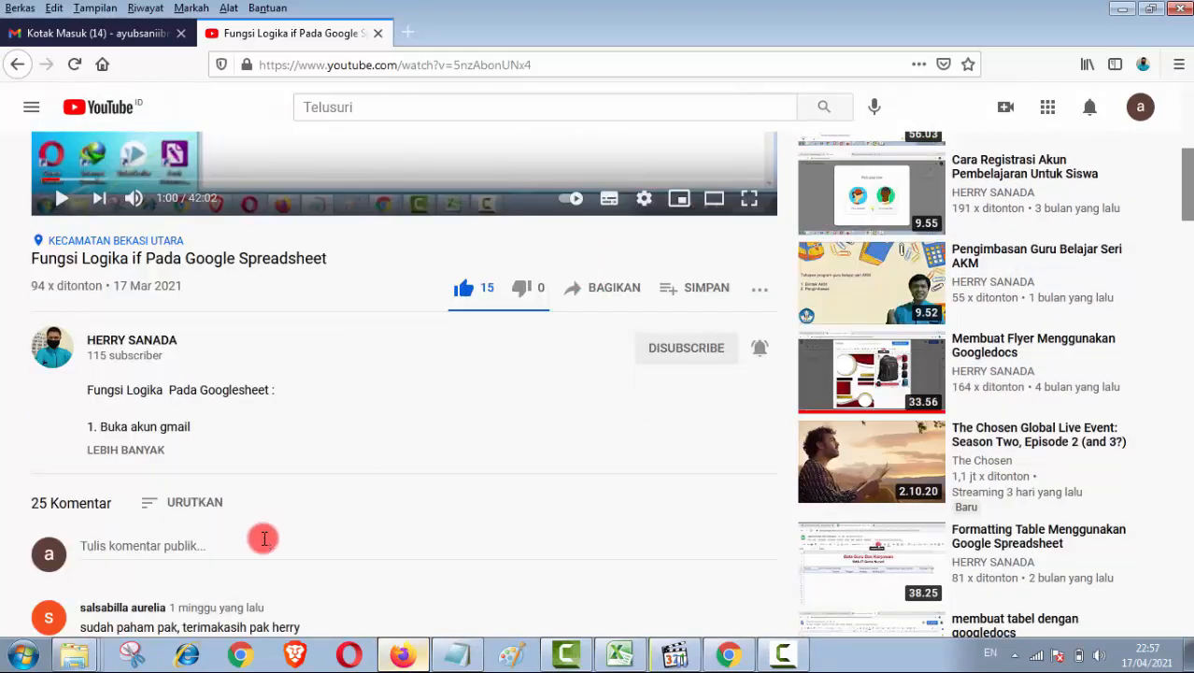
scroll(244, 540, "down", 2)
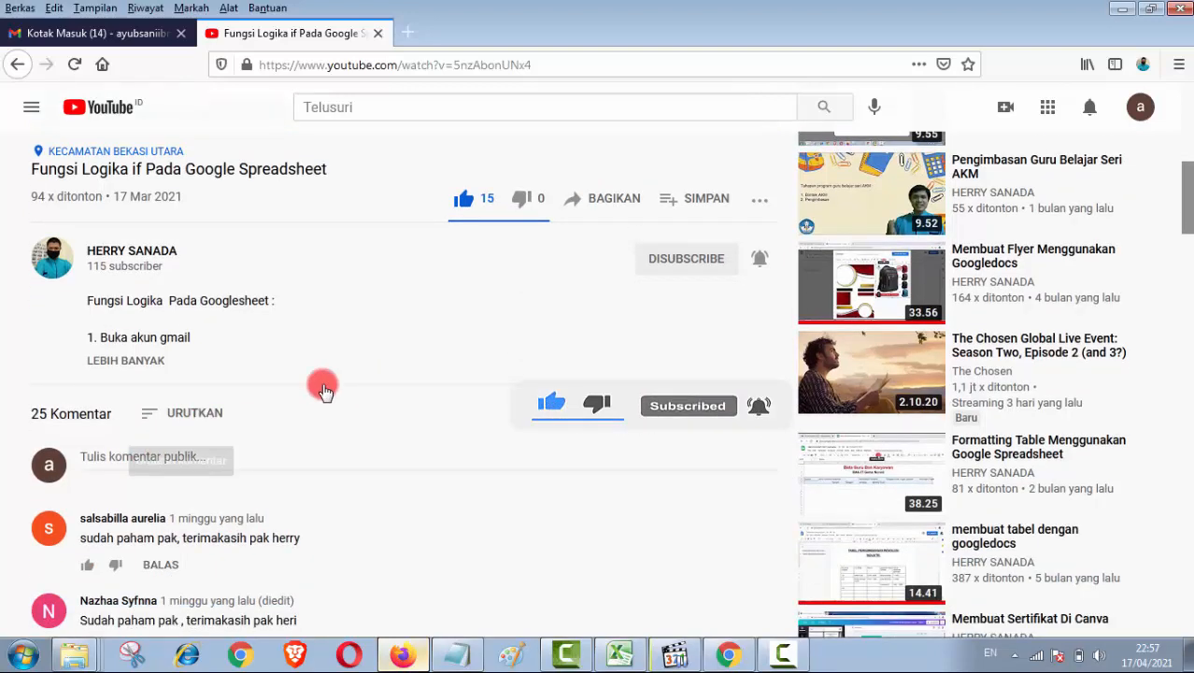
left_click(178, 456)
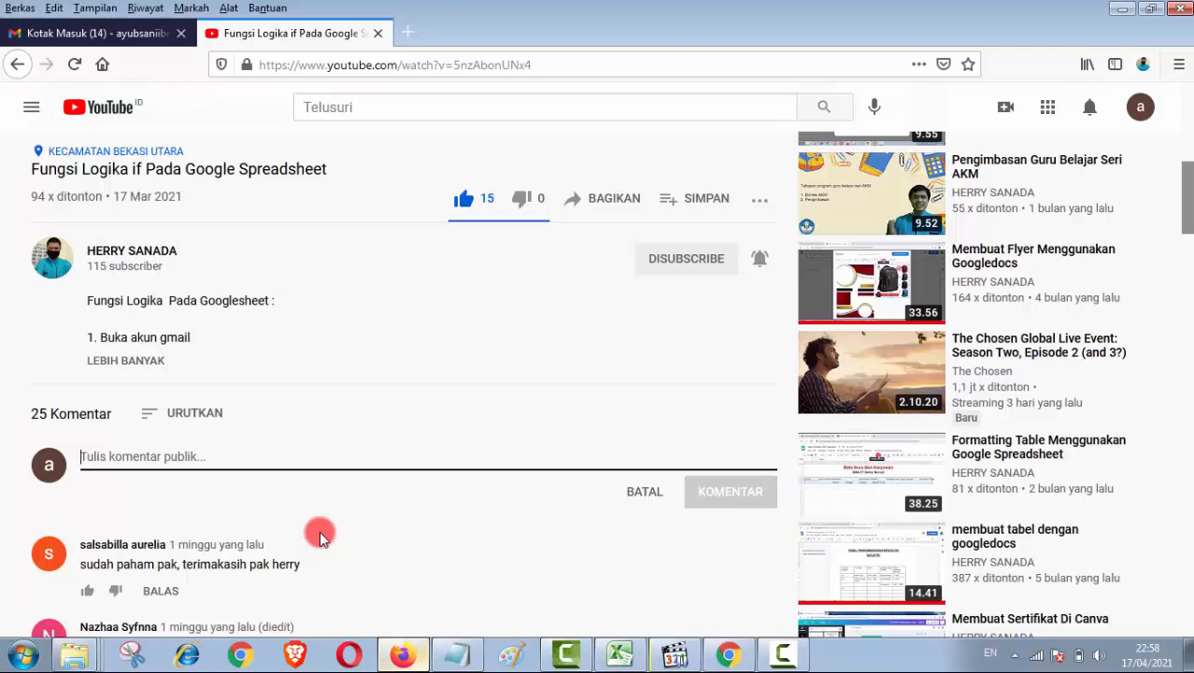
type("mohn")
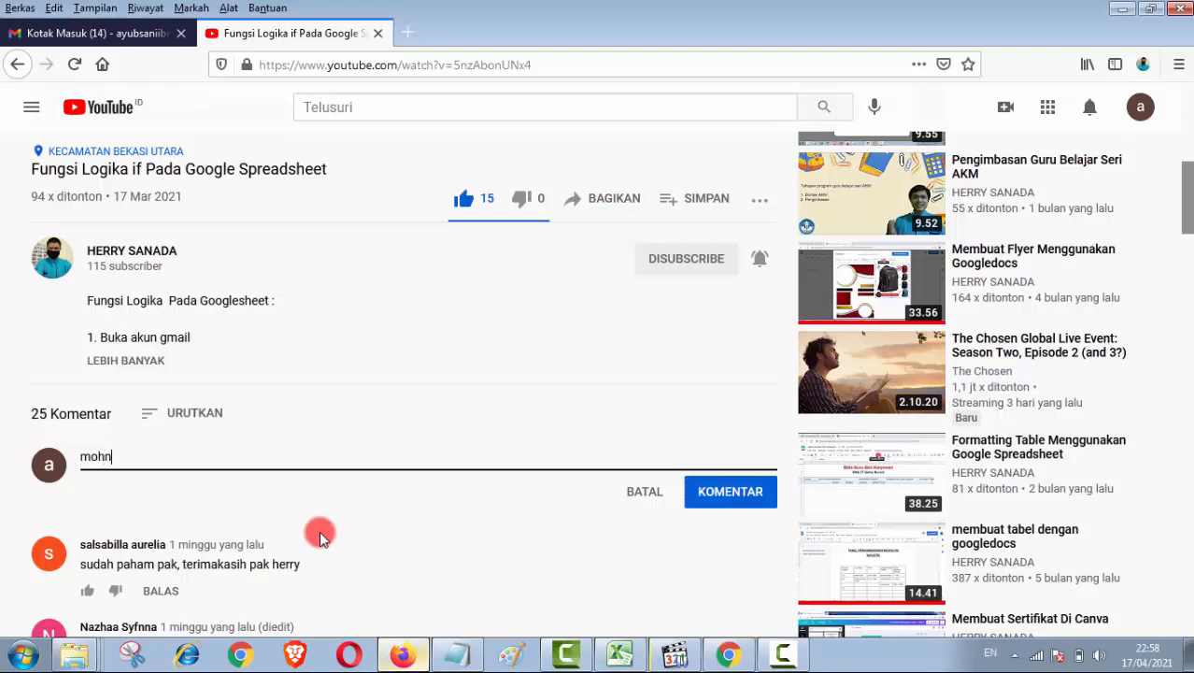
key("BackSpace")
type("on maaf mr, saya belum p")
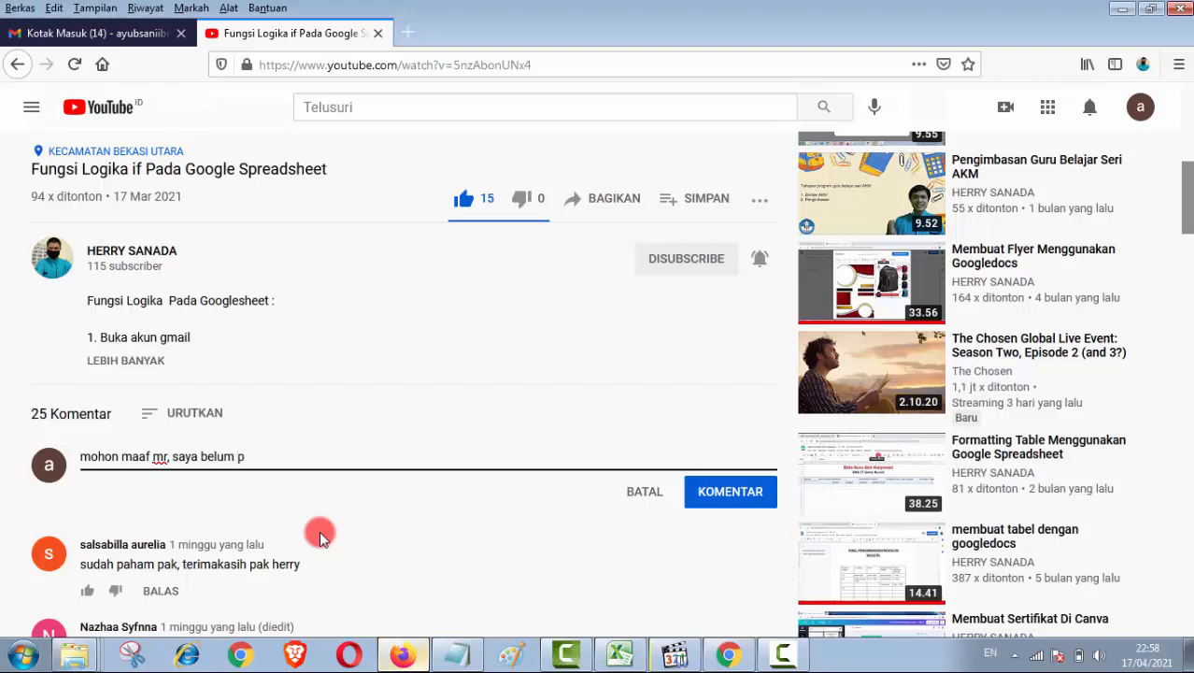
type("aham di bagian merger")
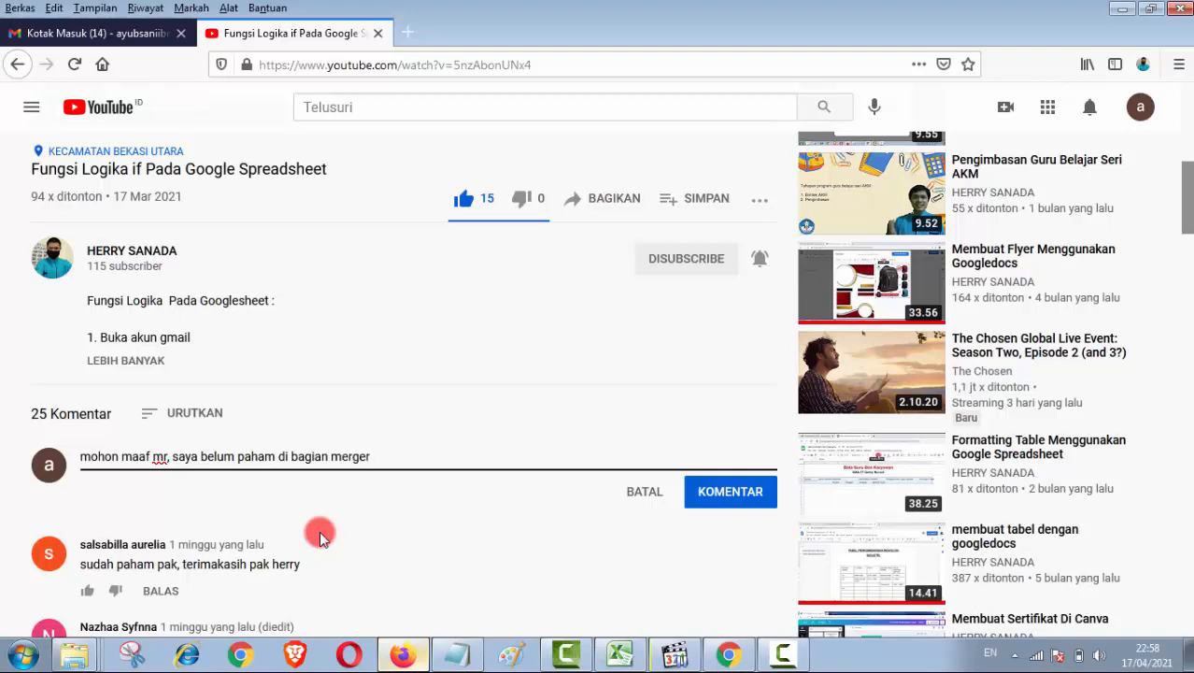
type(" tabel")
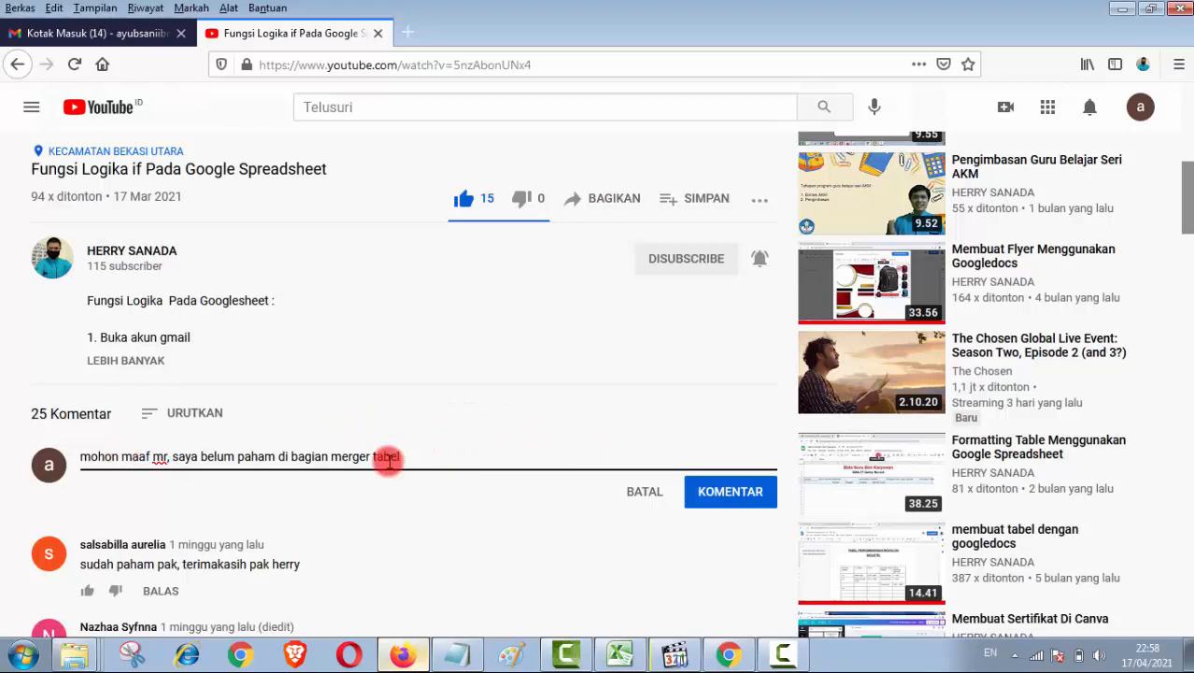
left_click(765, 509)
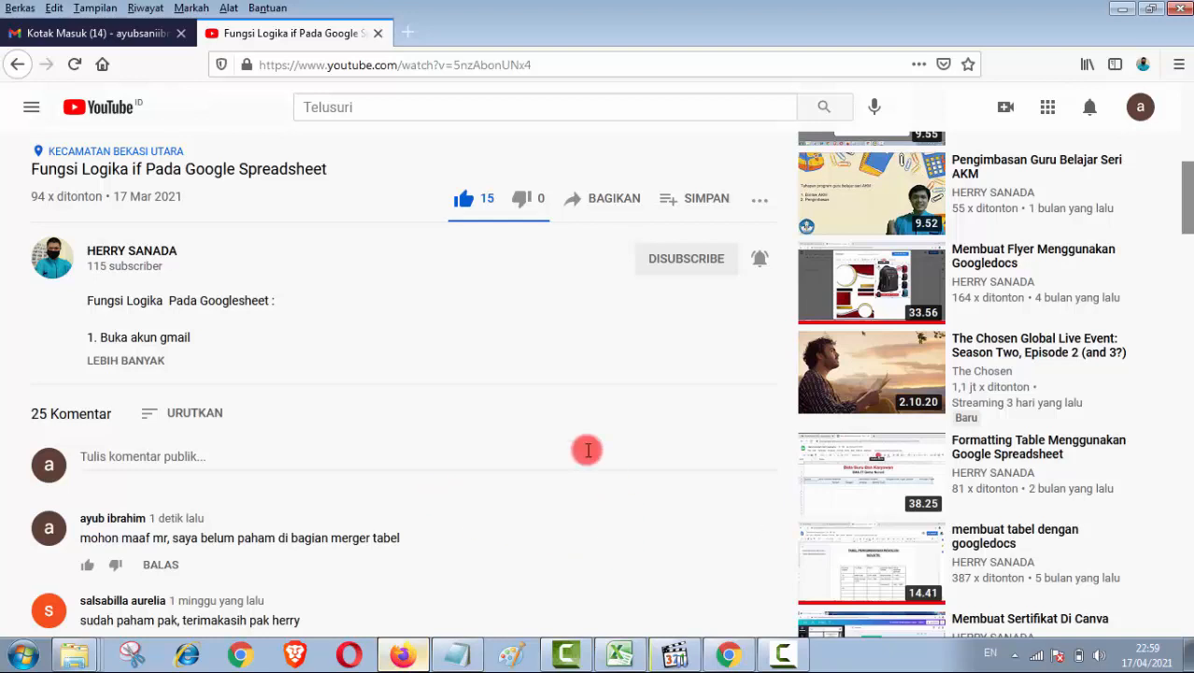
left_click(727, 657)
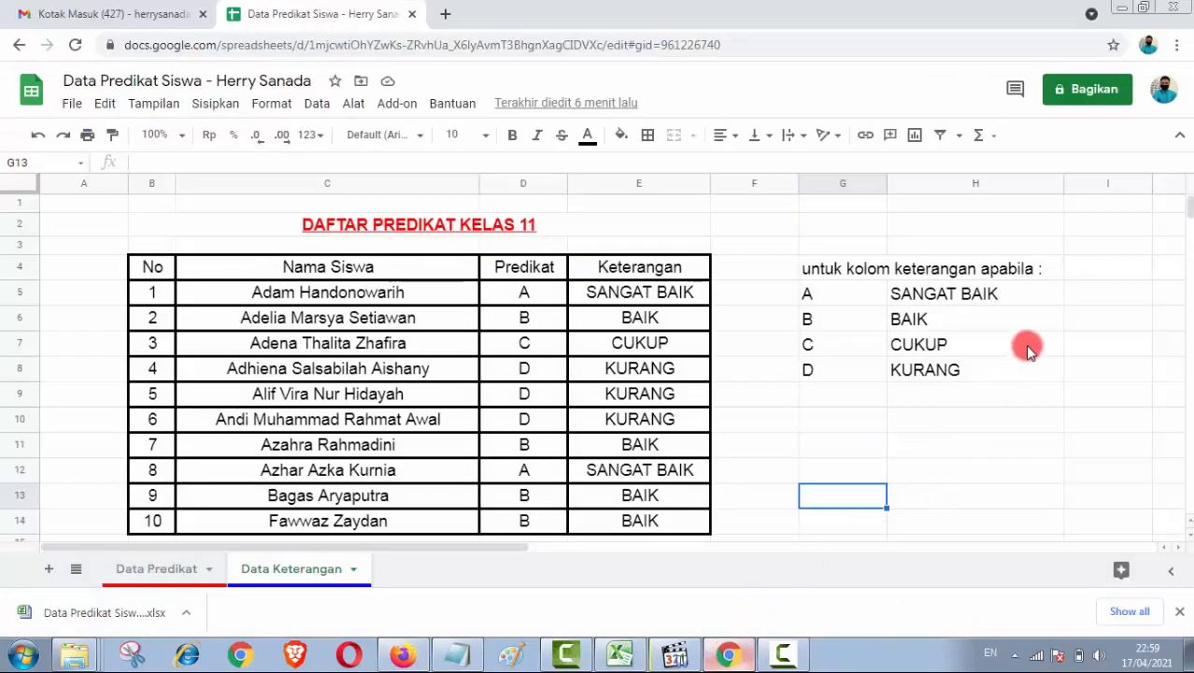